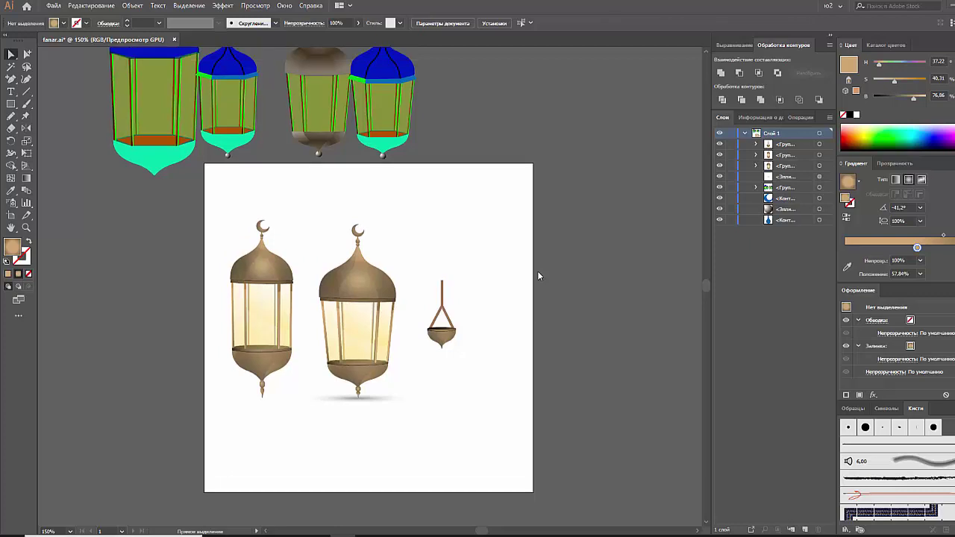
Alt-drag a copy of the second lantern to the right and move the hanging lamp off the artboard
scroll(537, 273, down, 1)
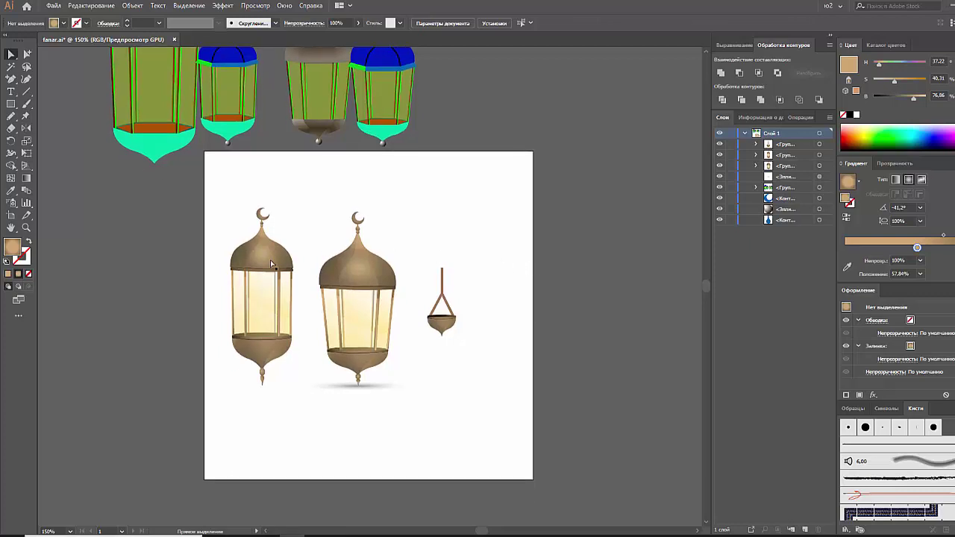
drag(450, 320, 509, 250)
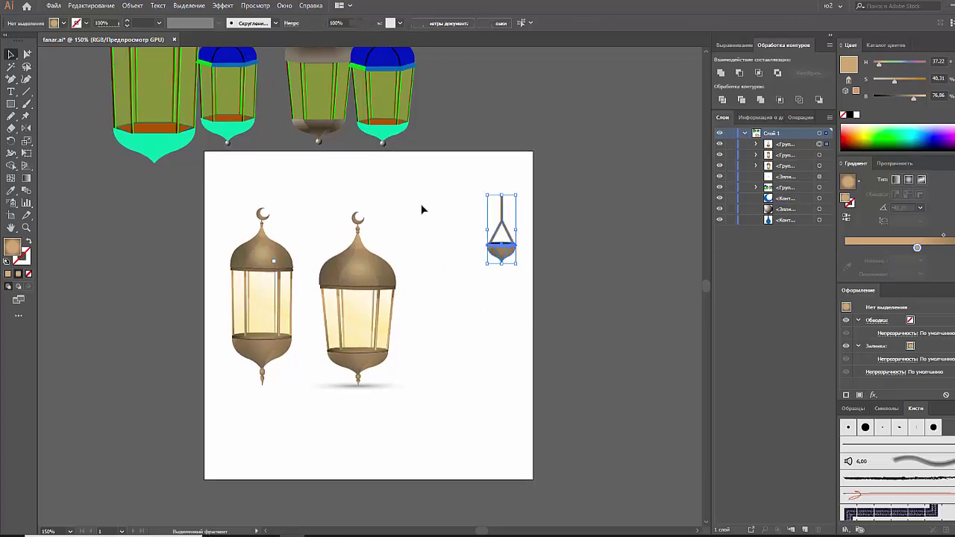
drag(363, 371, 454, 373)
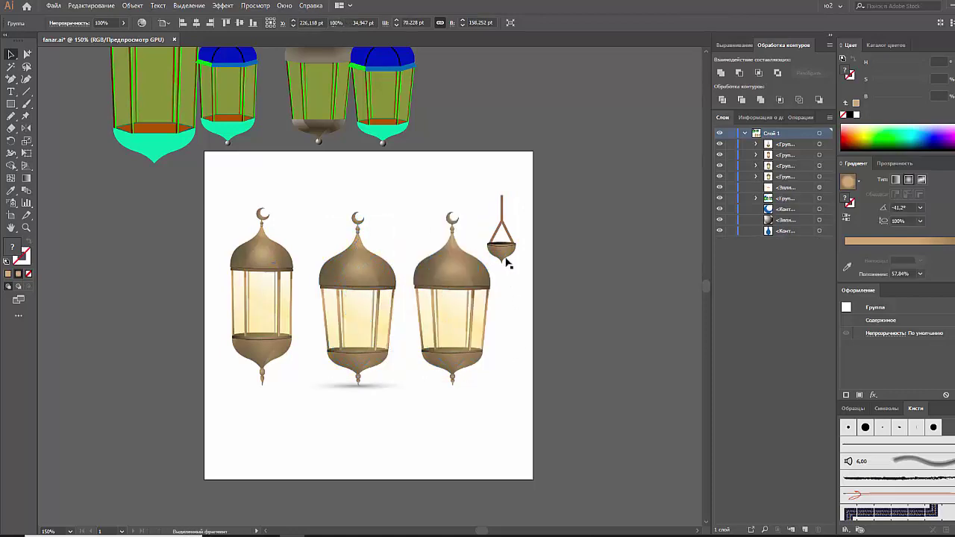
drag(507, 263, 580, 256)
drag(462, 276, 483, 248)
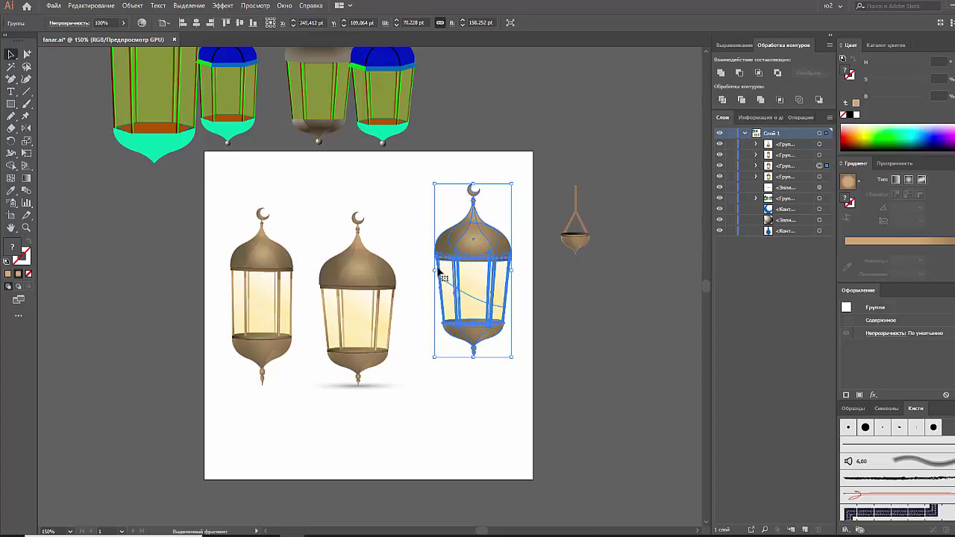
Make the third lantern narrower and taper its top with Free Transform Perspective Distort
mouse_move(432, 270)
mouse_down()
mouse_move(442, 269)
mouse_move(433, 242)
mouse_move(610, 328)
mouse_up()
click(419, 257)
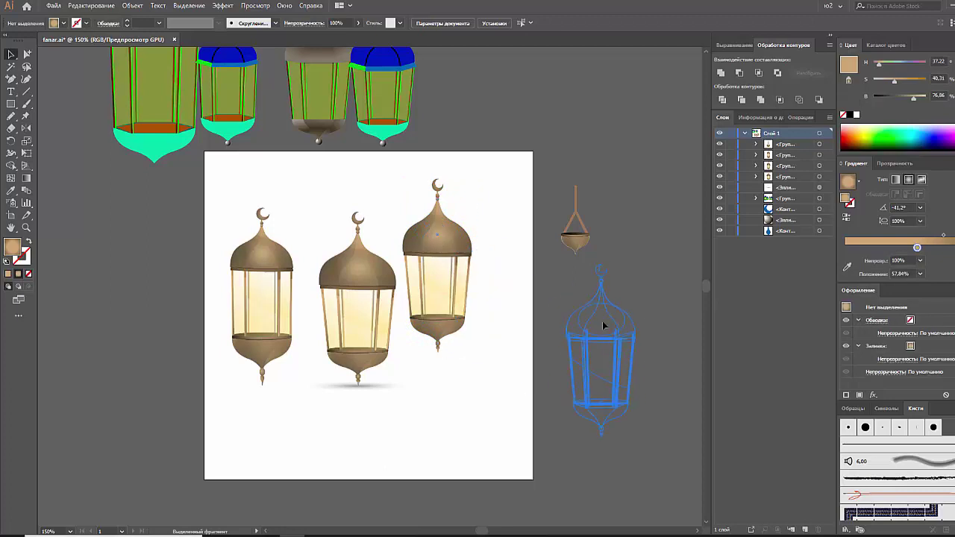
click(460, 267)
click(26, 155)
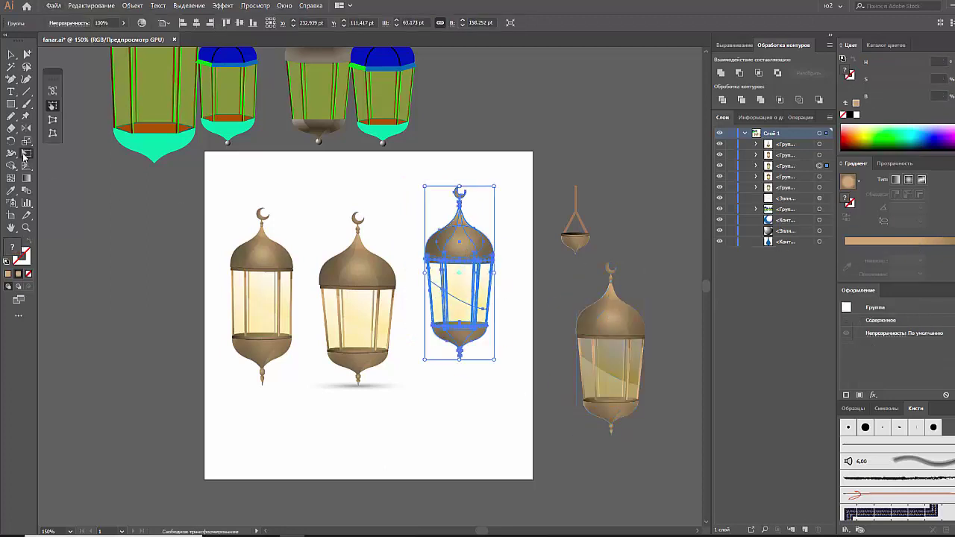
click(54, 123)
drag(495, 187, 485, 187)
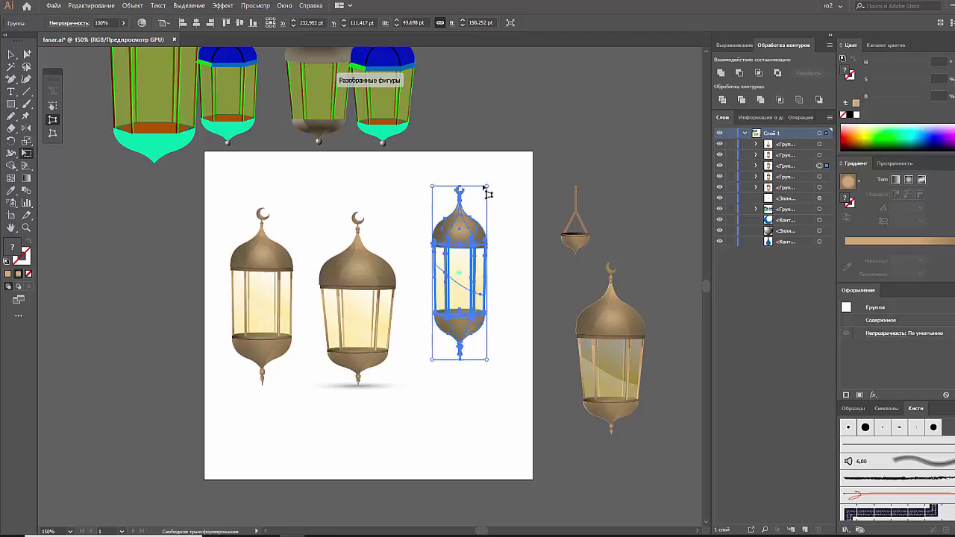
key(v)
click(144, 190)
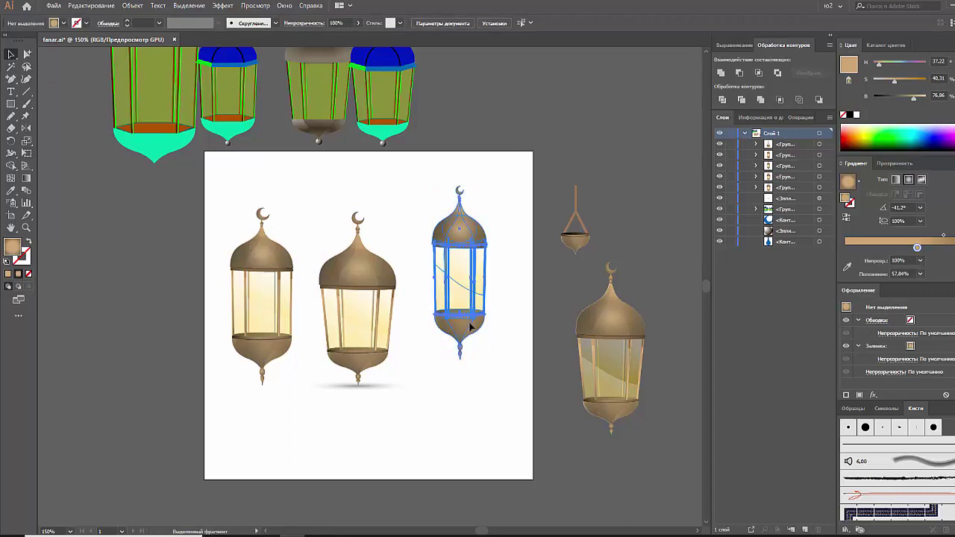
Set the tapered lantern aside, then arrange a lantern and the hanging lamp on the artboard
drag(478, 332, 629, 209)
click(555, 195)
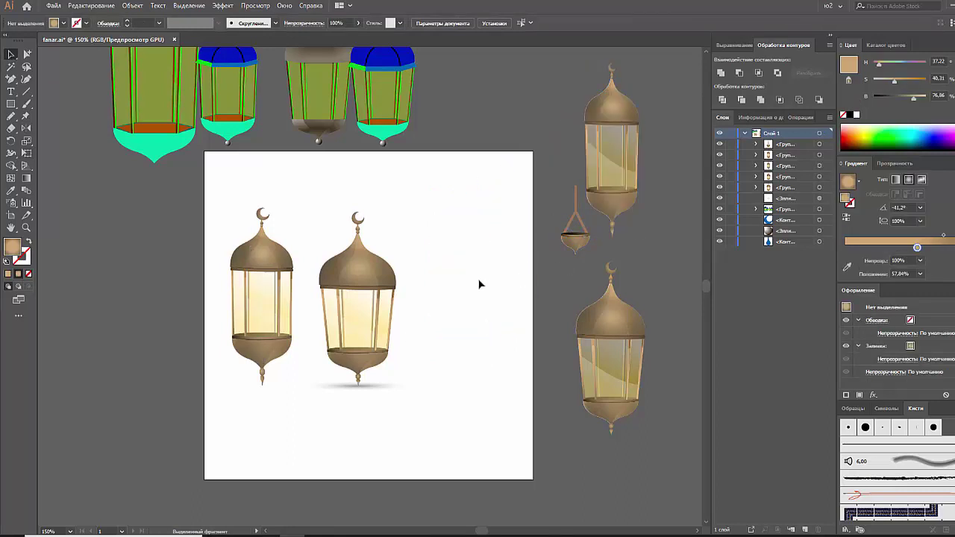
drag(602, 366, 447, 296)
click(361, 276)
drag(360, 276, 640, 356)
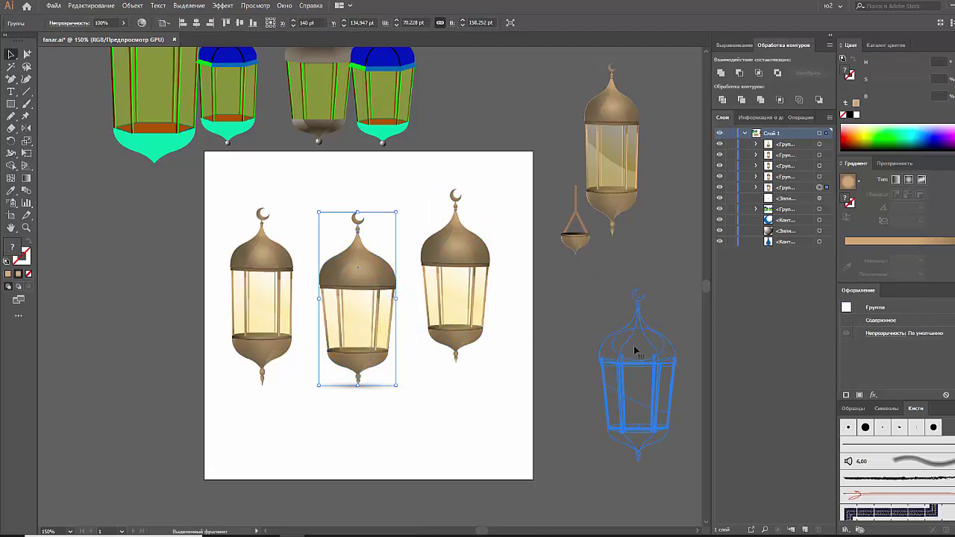
drag(485, 302, 413, 296)
drag(583, 246, 470, 278)
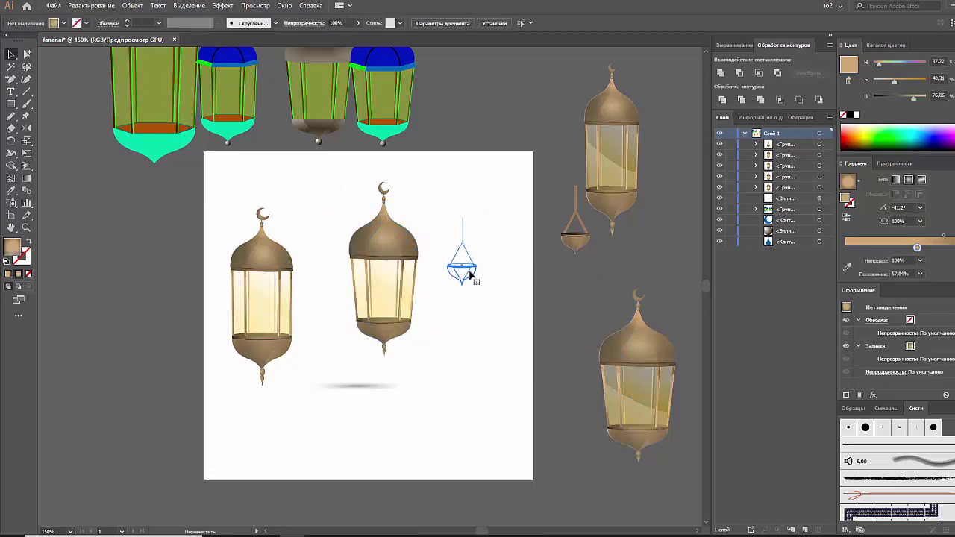
click(477, 326)
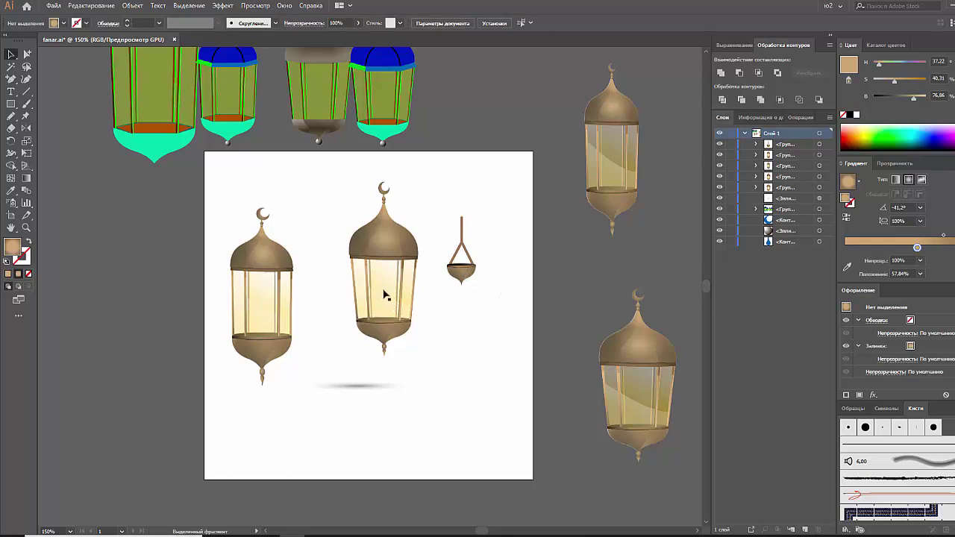
right_click(11, 104)
Draw a circle left of the artboard with a radial gradient in Screen blend mode
click(60, 131)
drag(169, 291, 184, 291)
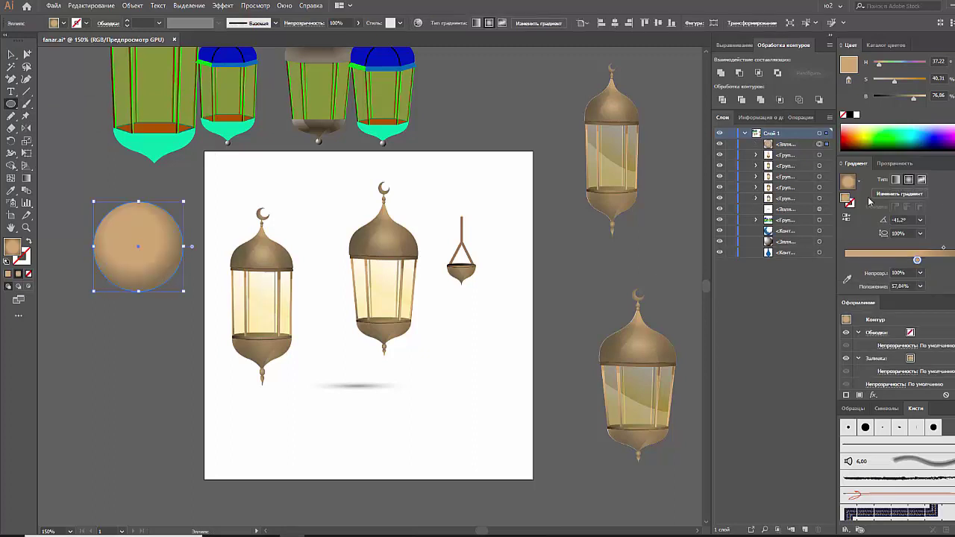
click(859, 181)
click(849, 199)
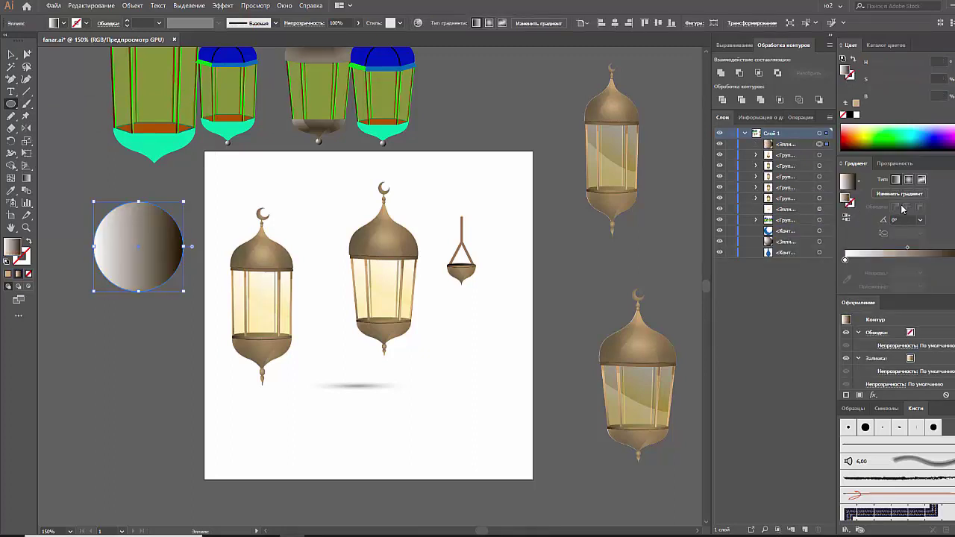
click(908, 180)
click(895, 163)
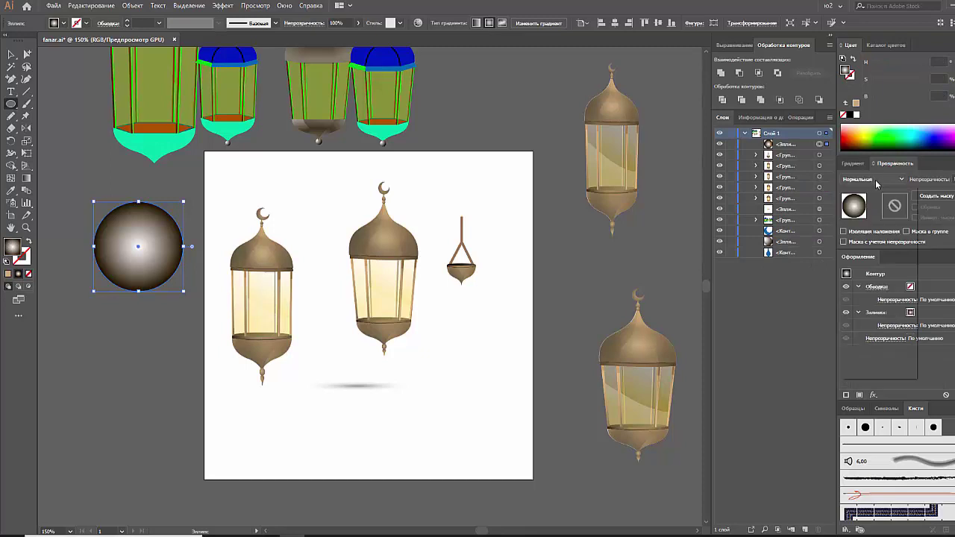
click(873, 179)
click(864, 264)
Set the circle's gradient stops to golden yellow at the centre and black outside
click(856, 163)
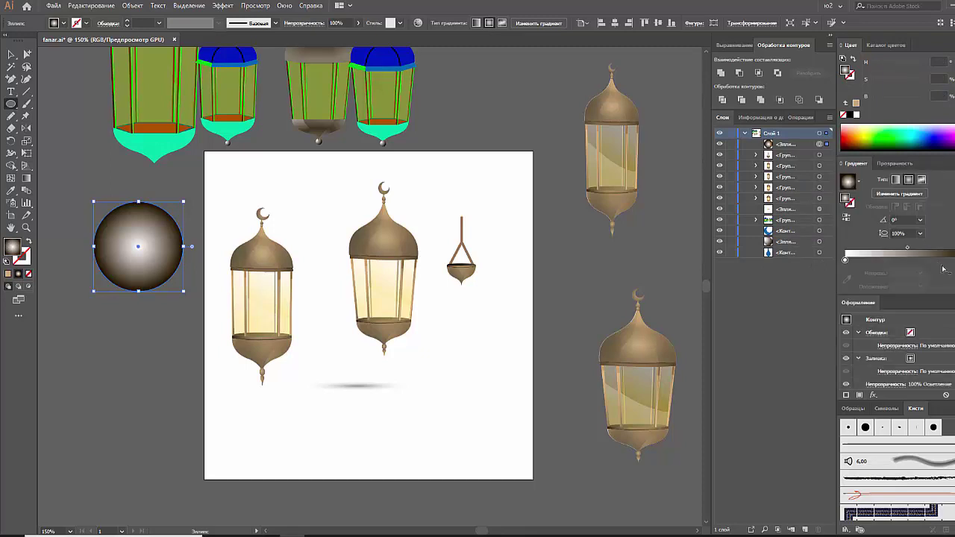
click(850, 115)
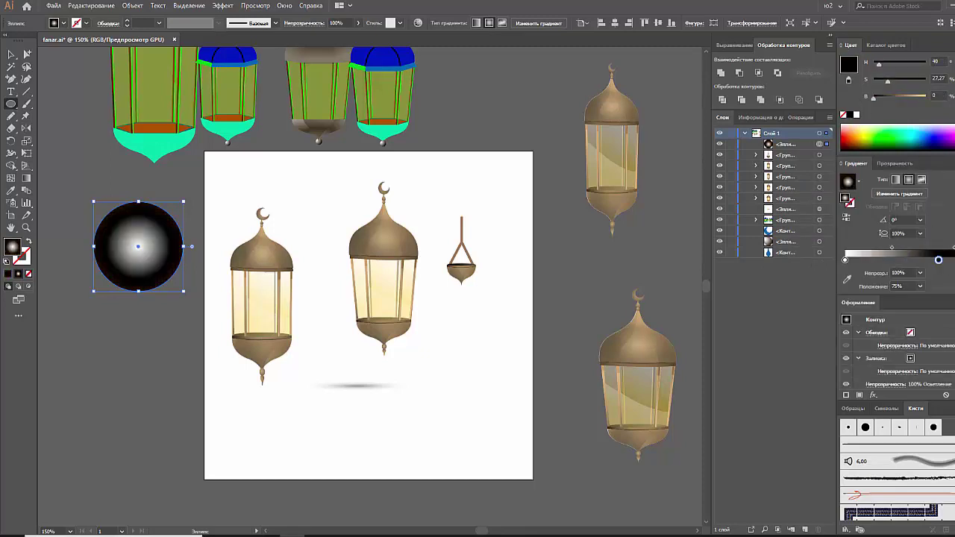
click(845, 261)
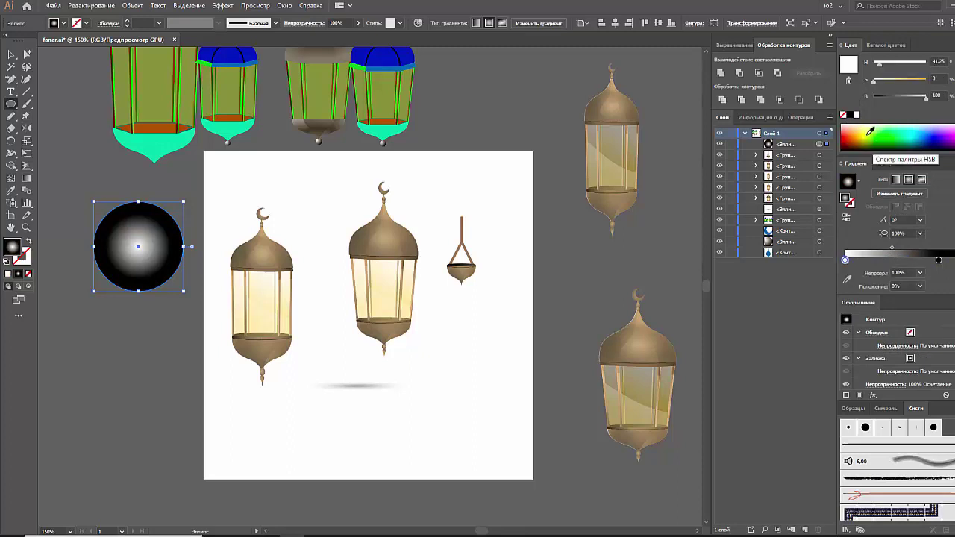
click(873, 141)
drag(859, 135, 861, 132)
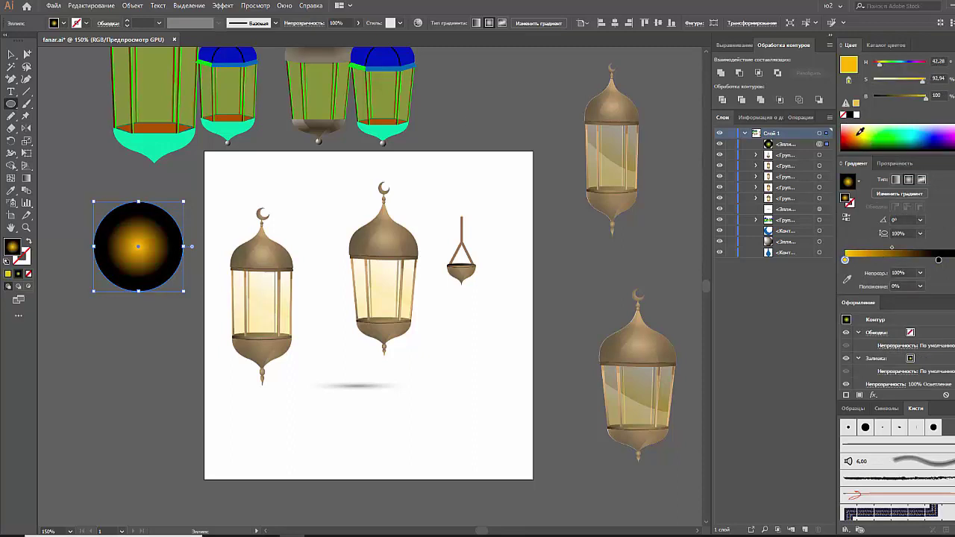
click(11, 54)
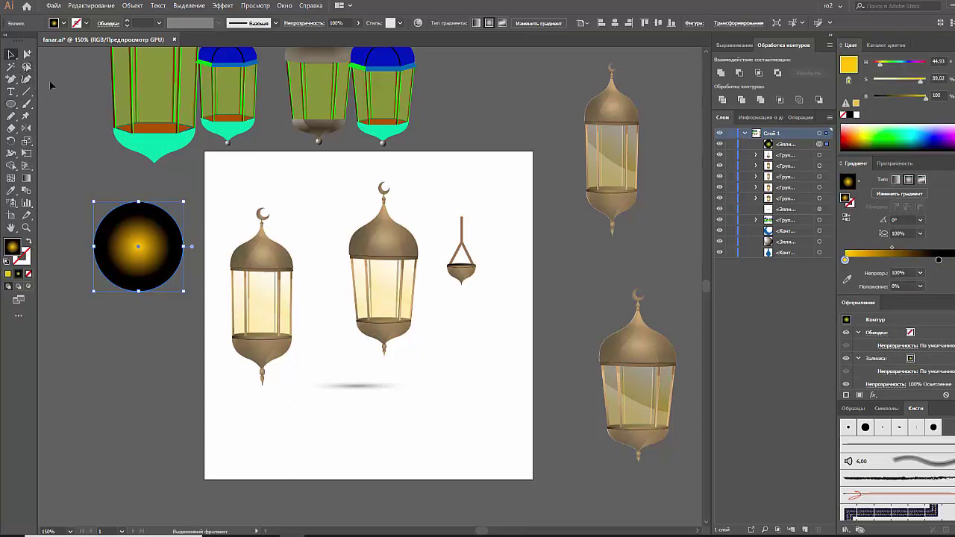
click(49, 80)
scroll(56, 89, down, 1)
click(14, 104)
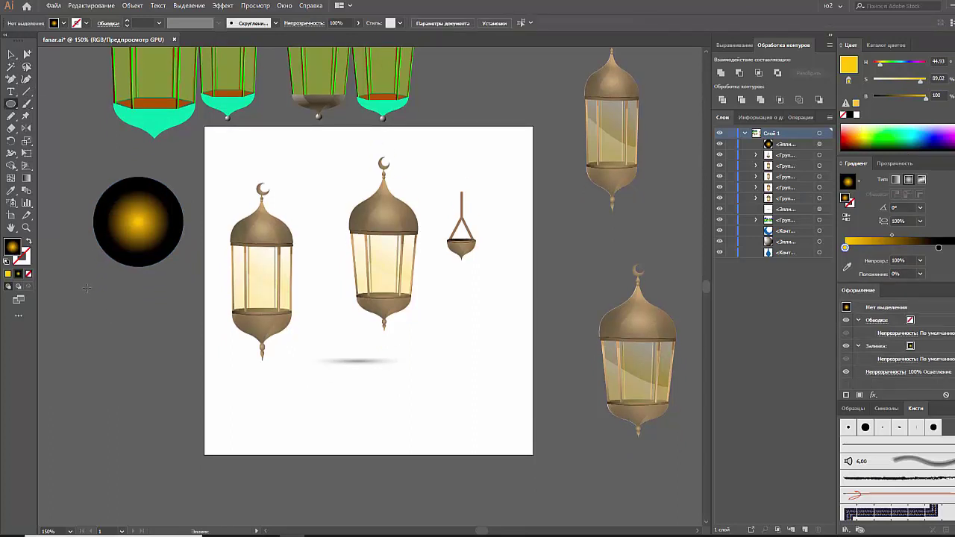
Draw a larger circle below the glow and pull its top anchor up into an egg shape
mouse_move(191, 454)
mouse_down()
mouse_move(222, 451)
mouse_move(222, 440)
mouse_up()
key(v)
drag(197, 342, 145, 405)
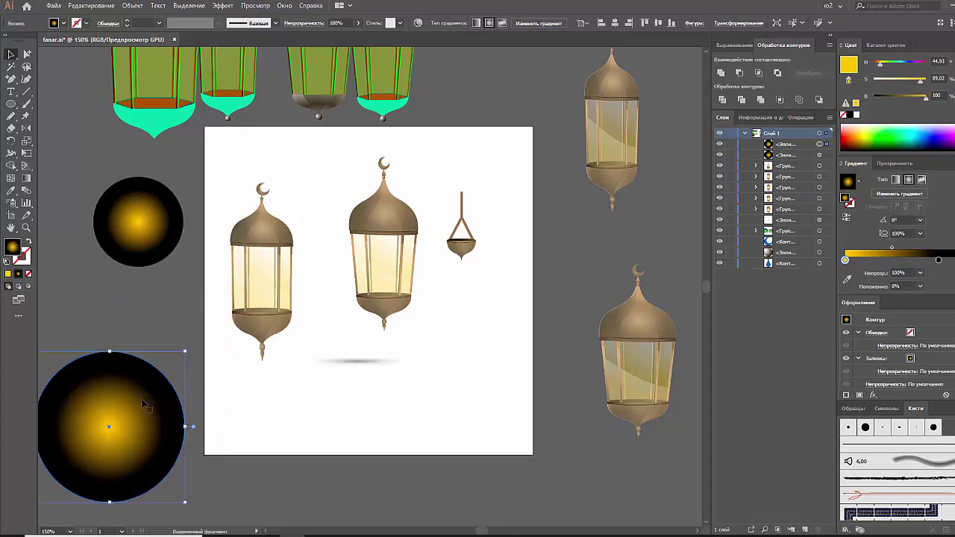
key(a)
drag(109, 352, 108, 275)
key(v)
drag(120, 321, 147, 320)
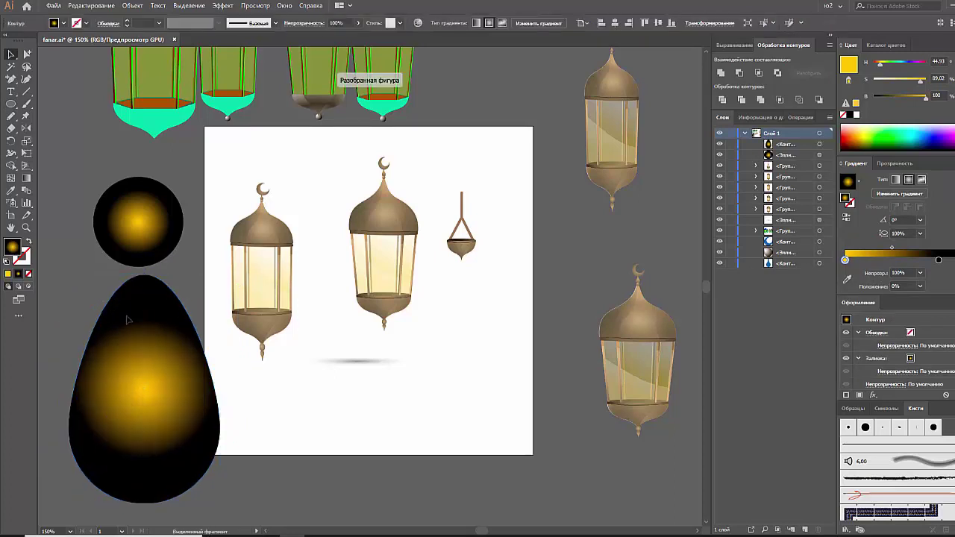
Fill the egg solid black and raise its tip to touch the glowing circle
click(128, 319)
click(852, 114)
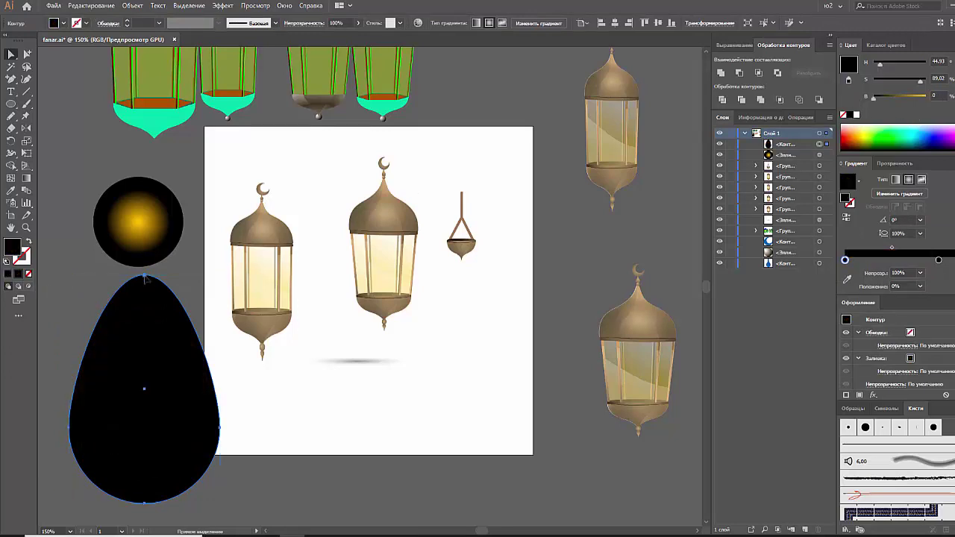
key(a)
drag(144, 276, 144, 265)
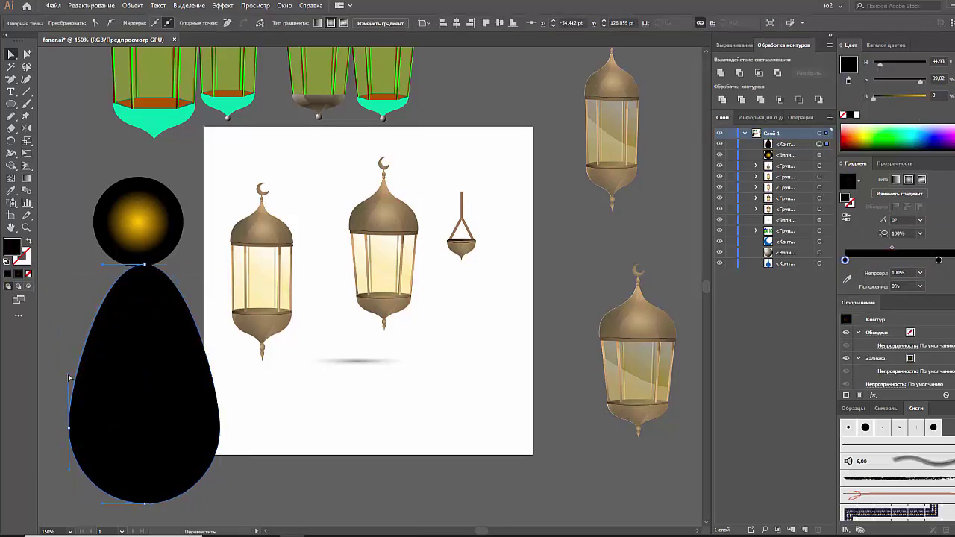
click(67, 340)
click(12, 117)
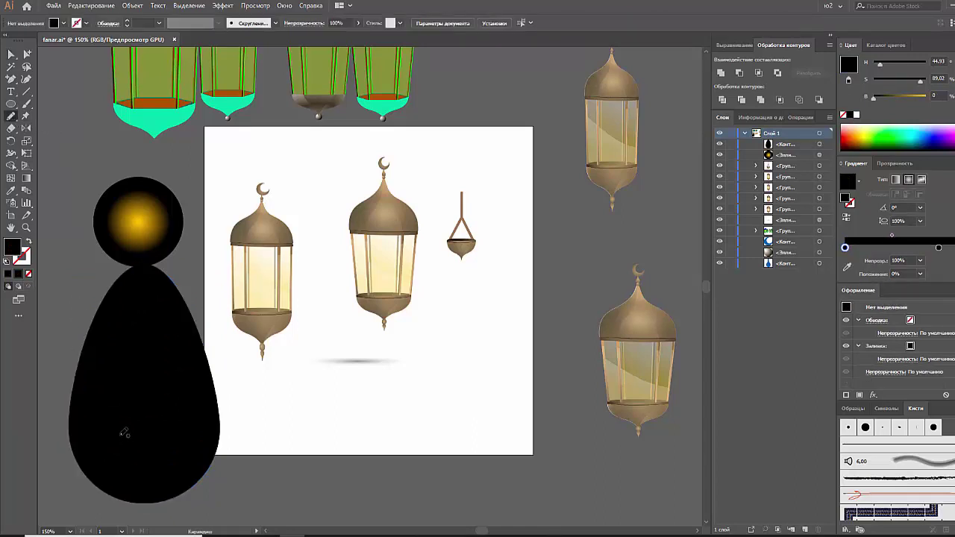
Draw a freehand inner path inside the black egg and position it
mouse_move(147, 486)
mouse_down()
mouse_move(129, 350)
mouse_move(150, 366)
mouse_move(206, 379)
mouse_move(212, 436)
mouse_move(186, 477)
mouse_move(149, 486)
mouse_up()
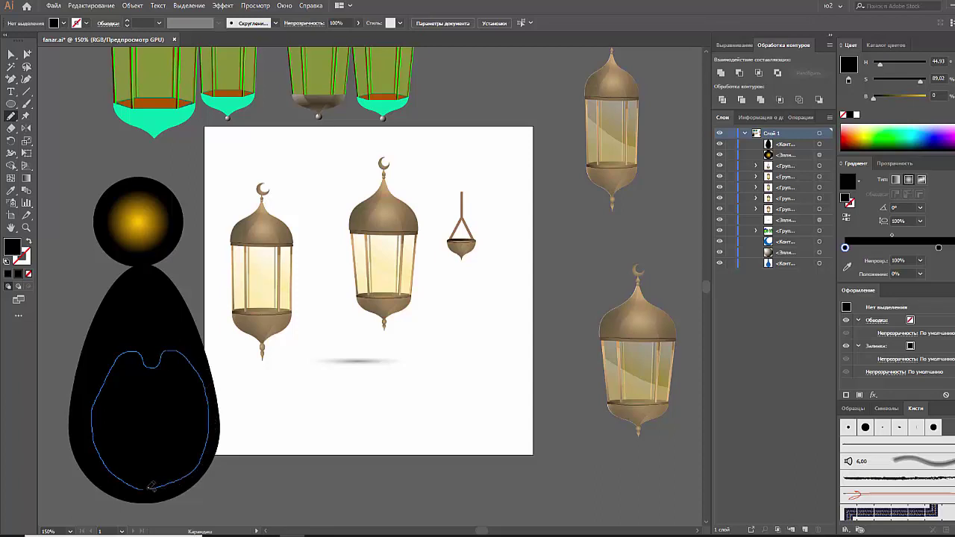
key(v)
click(138, 469)
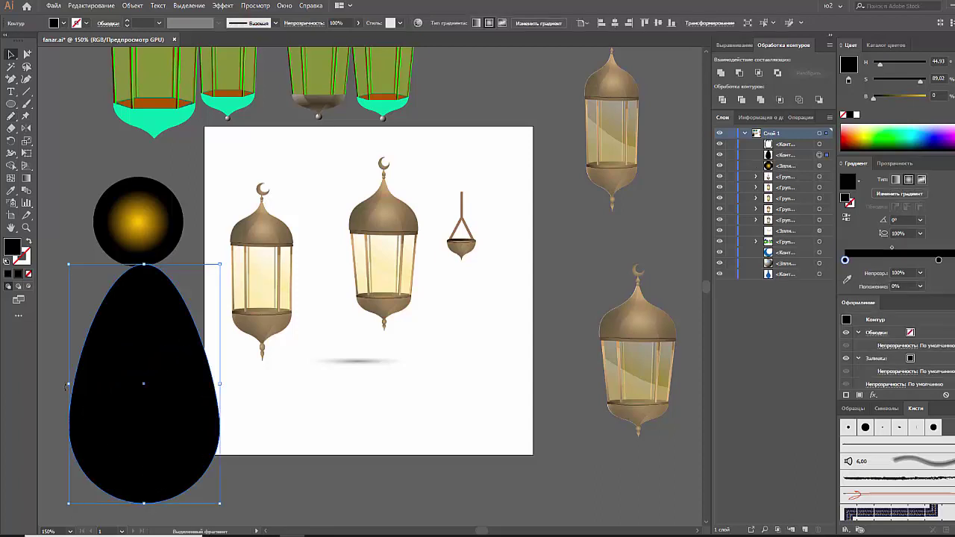
mouse_move(63, 388)
mouse_down()
mouse_move(105, 424)
mouse_move(64, 375)
mouse_up()
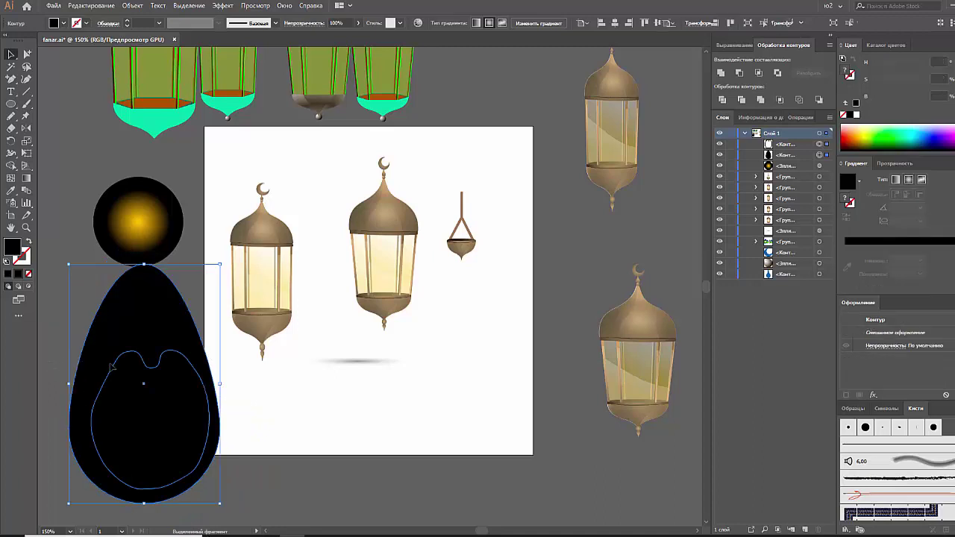
click(107, 373)
click(144, 379)
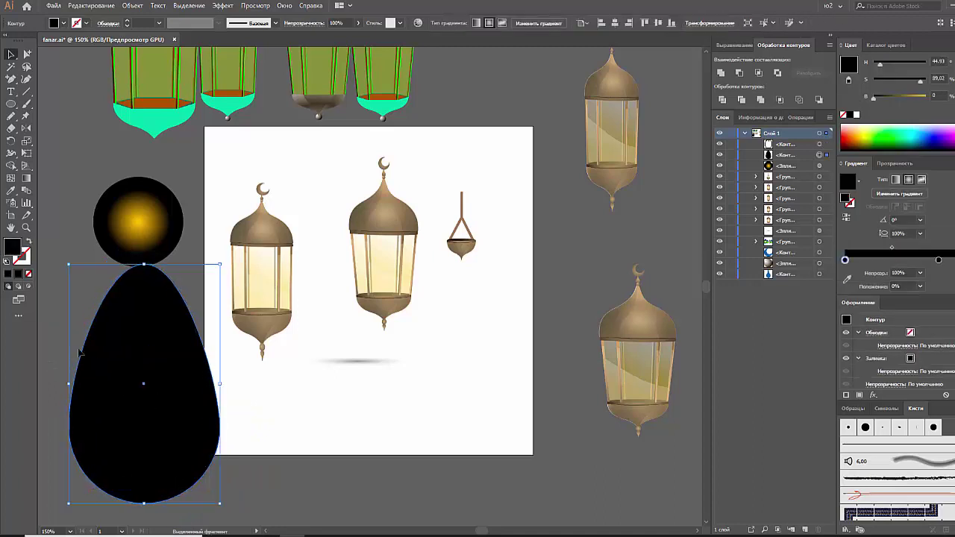
click(108, 380)
drag(112, 382, 108, 382)
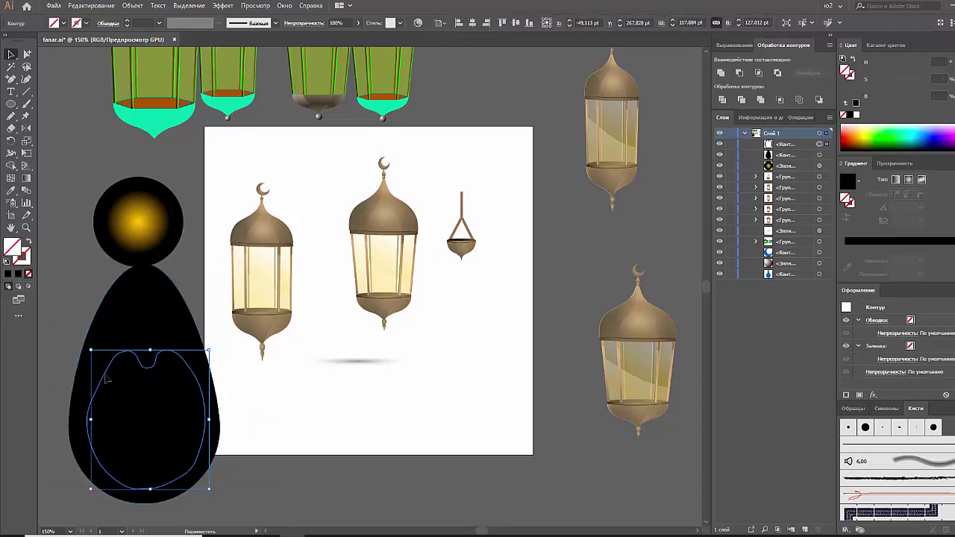
Give the inner path a vertical linear gradient, yellow at top to cyan at bottom
click(856, 115)
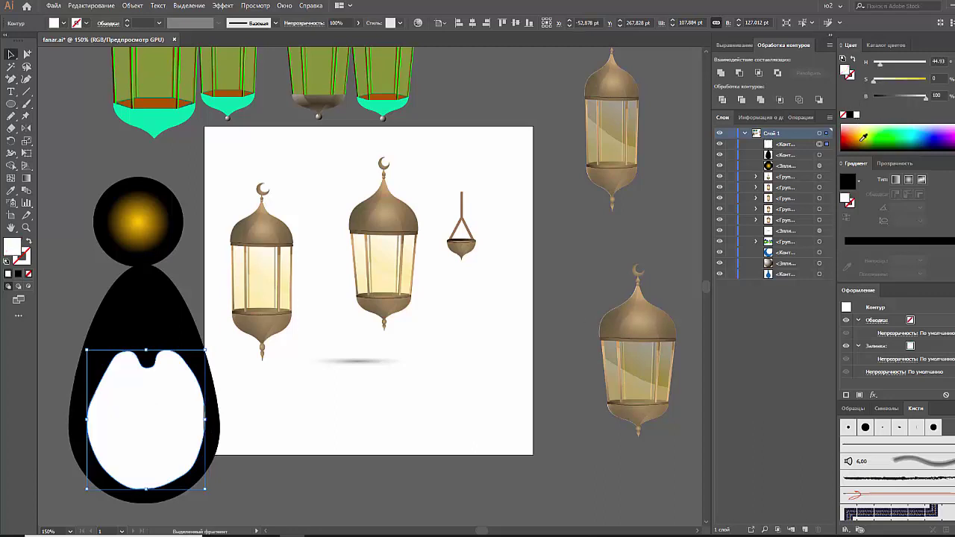
click(864, 241)
click(923, 128)
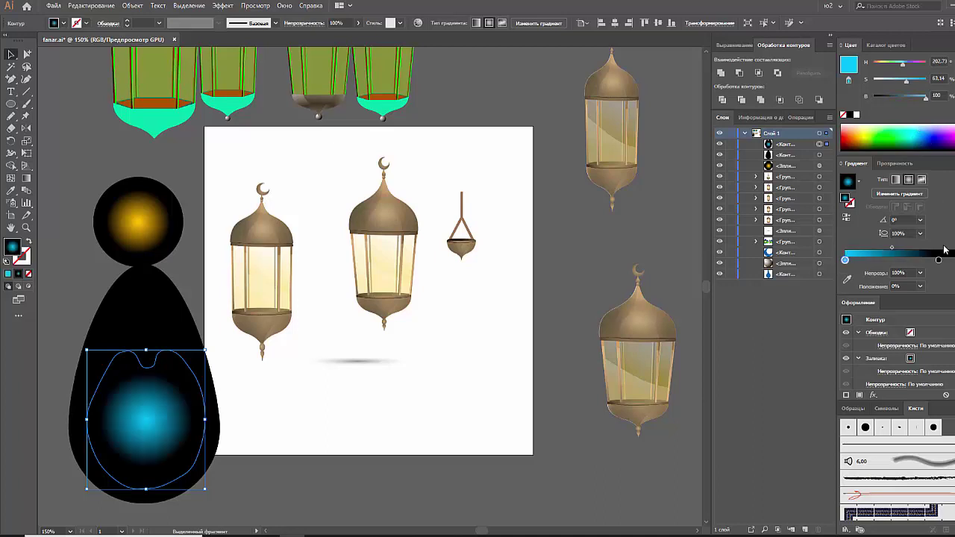
click(857, 133)
click(896, 179)
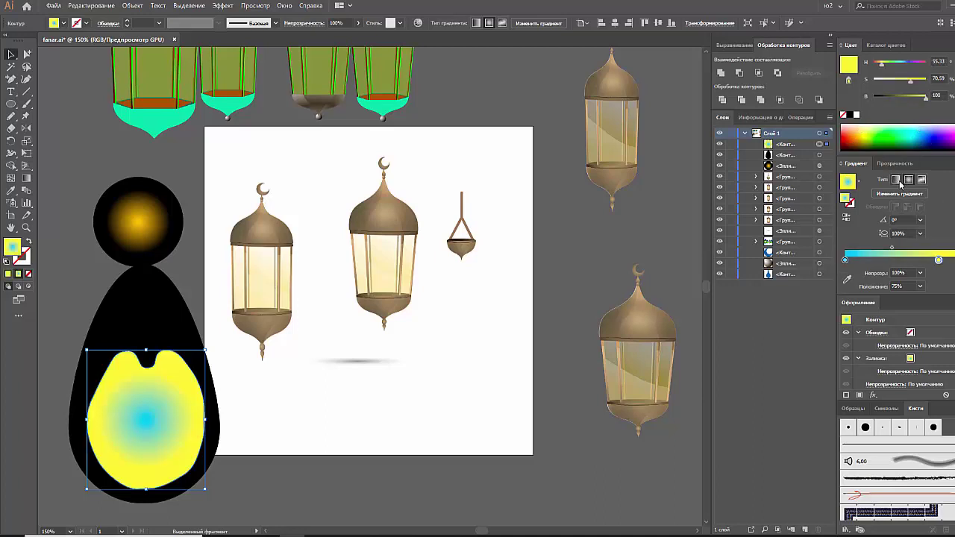
click(26, 178)
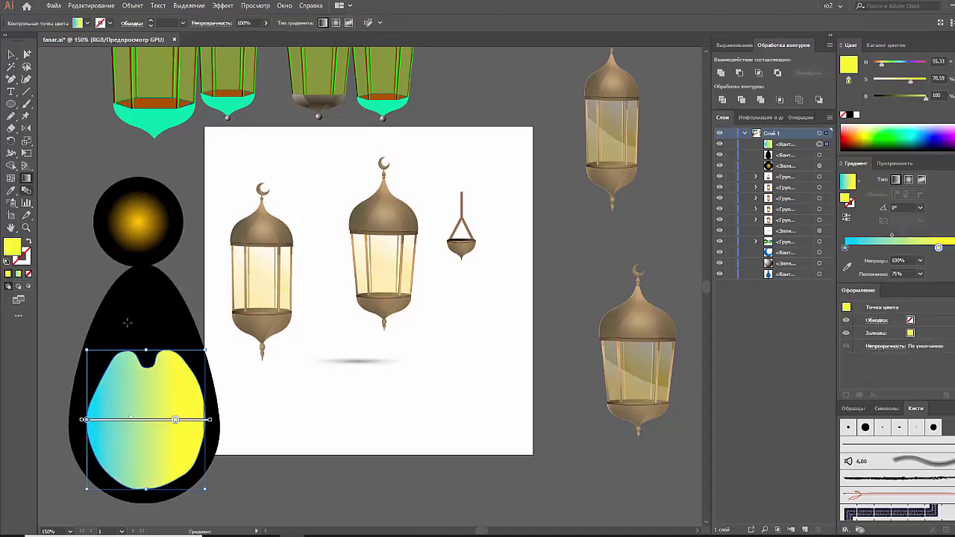
mouse_move(164, 328)
mouse_down()
mouse_move(155, 382)
mouse_move(163, 489)
mouse_move(127, 357)
mouse_up()
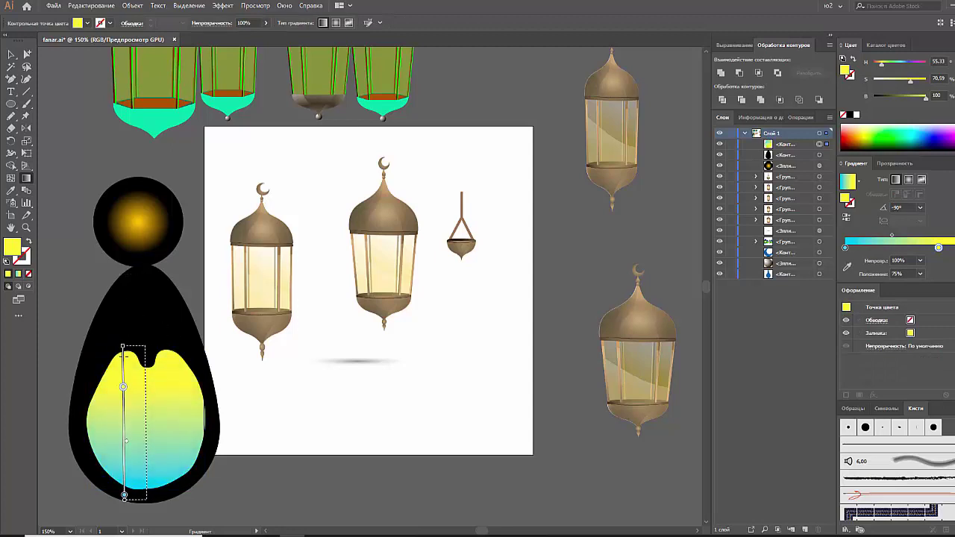
key(v)
click(69, 310)
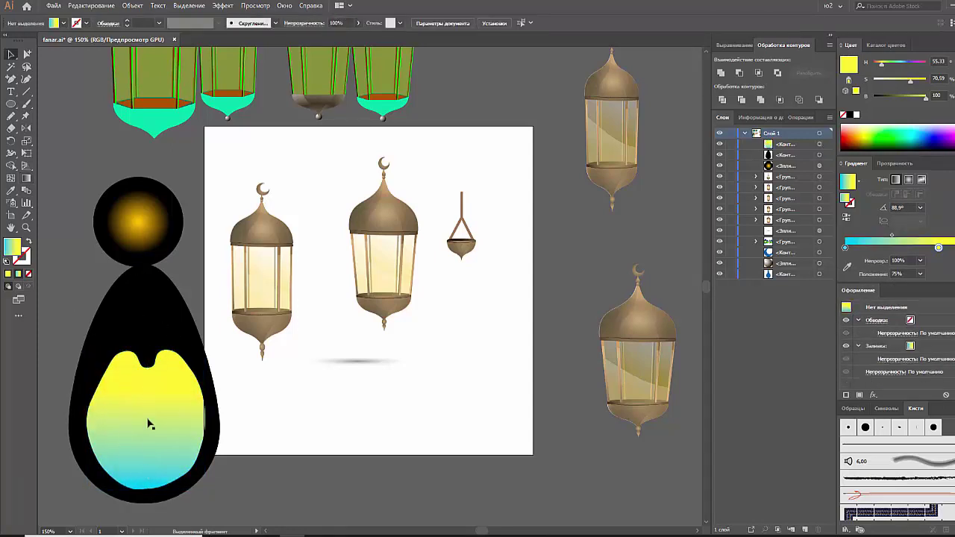
Draw a peach-filled ellipse over the lower part of the gradient shape
click(11, 104)
mouse_move(105, 419)
mouse_down()
mouse_move(191, 484)
mouse_move(153, 478)
mouse_move(160, 468)
mouse_up()
key(v)
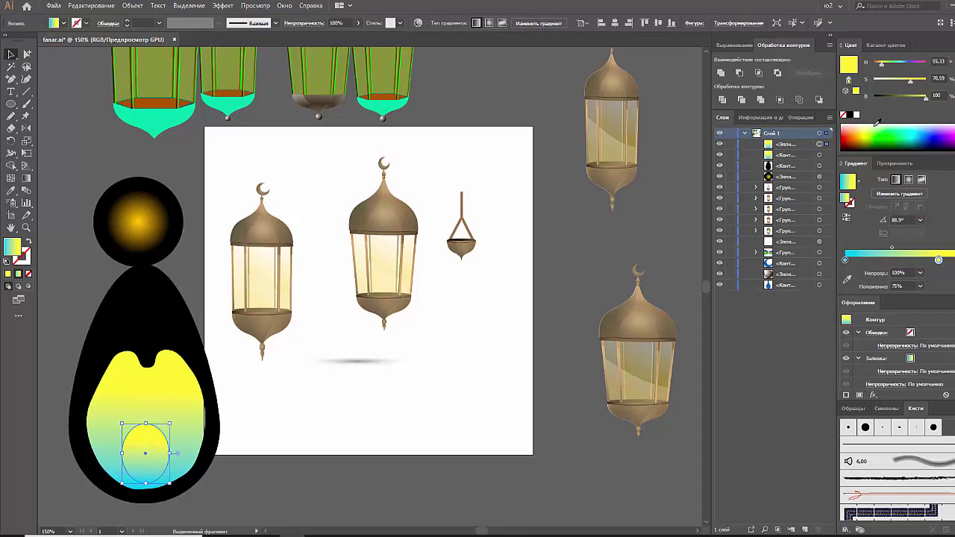
click(865, 124)
click(858, 124)
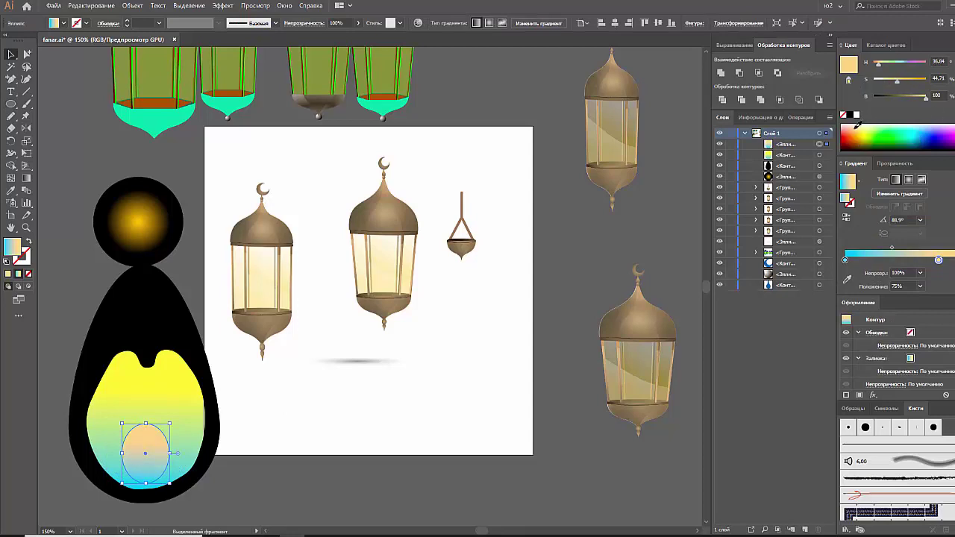
click(360, 436)
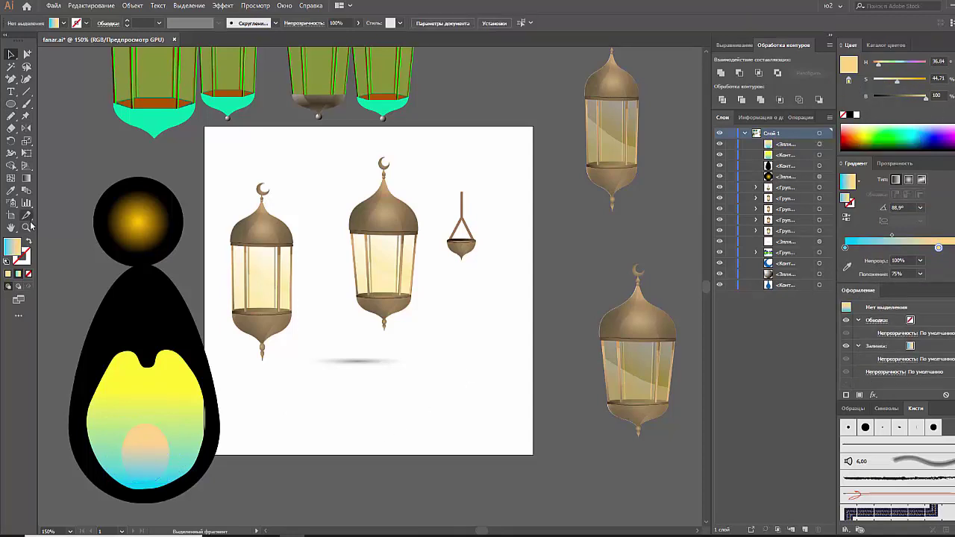
Blend the yellow gradient shape into the peach ellipse with the Blend tool
click(26, 191)
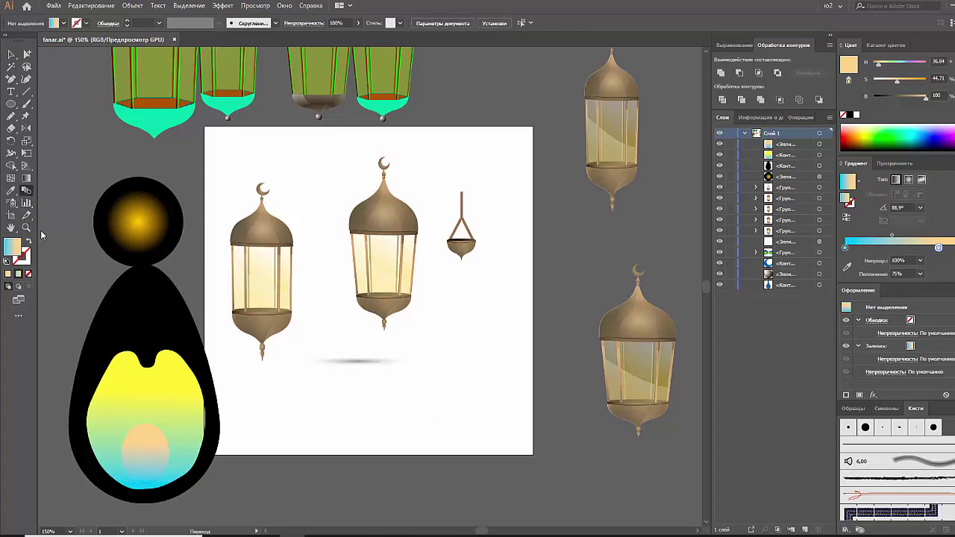
click(128, 374)
click(144, 451)
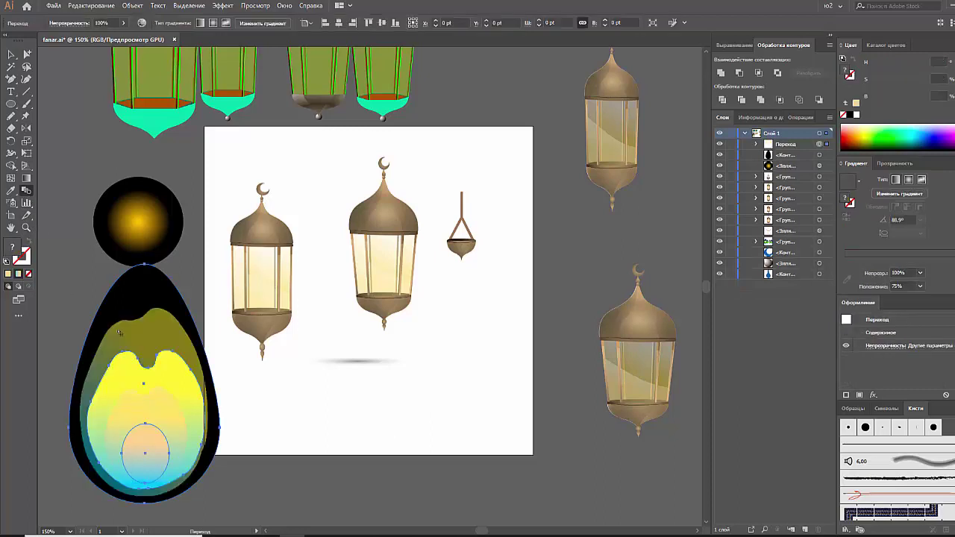
Set Blend Options spacing to Specified Steps with a new step count, previewed and confirmed
double_click(27, 193)
click(562, 411)
click(578, 433)
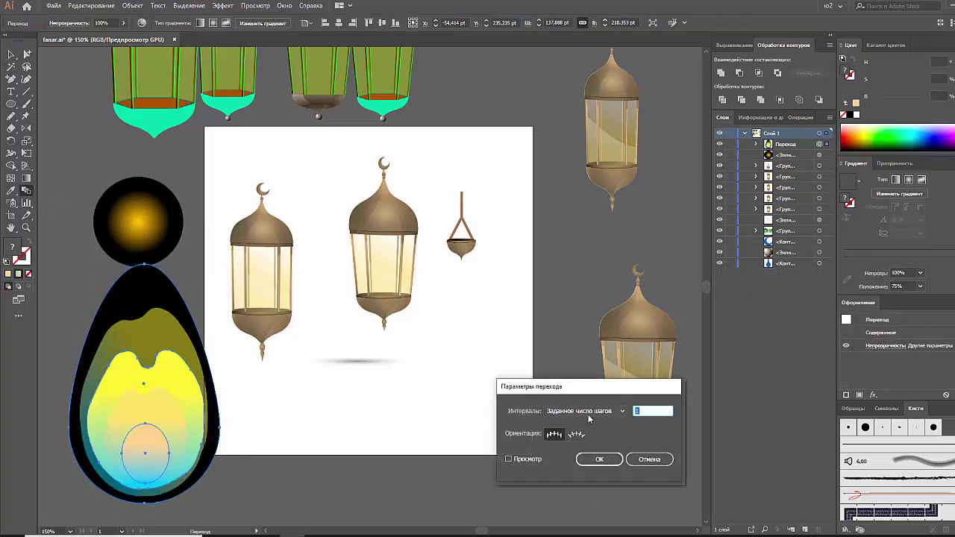
text(20)
click(527, 460)
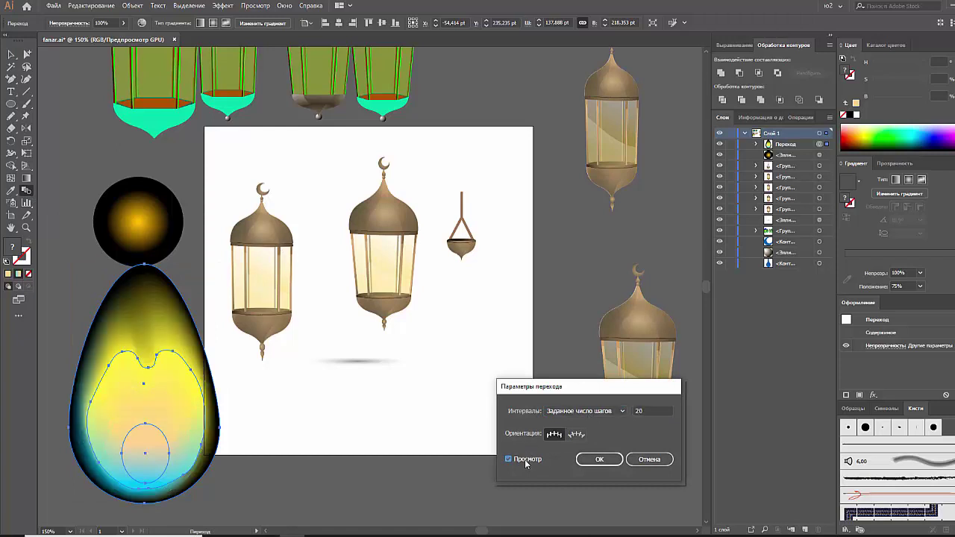
double_click(646, 411)
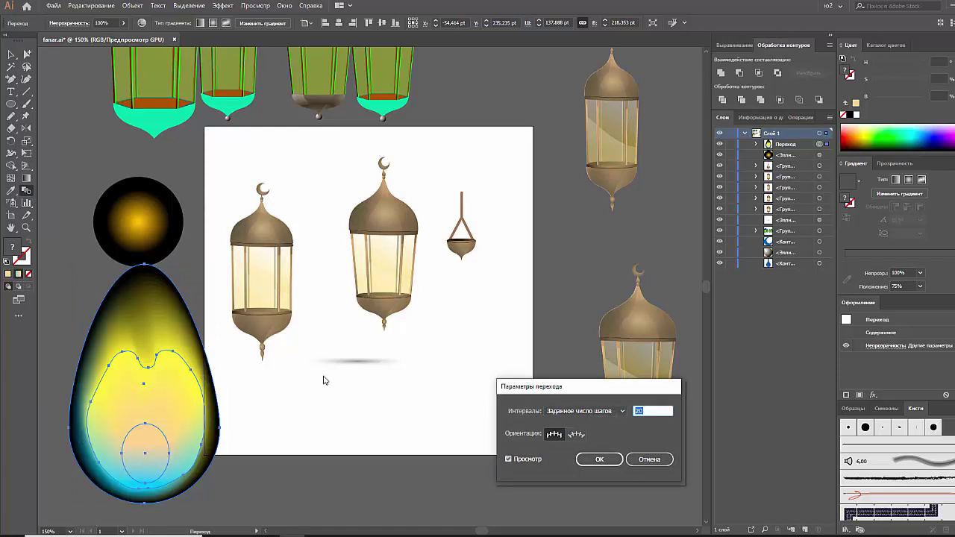
click(600, 459)
Shrink the flame, place it below the glow circle, and turn its gradient colour orange
drag(143, 265, 144, 416)
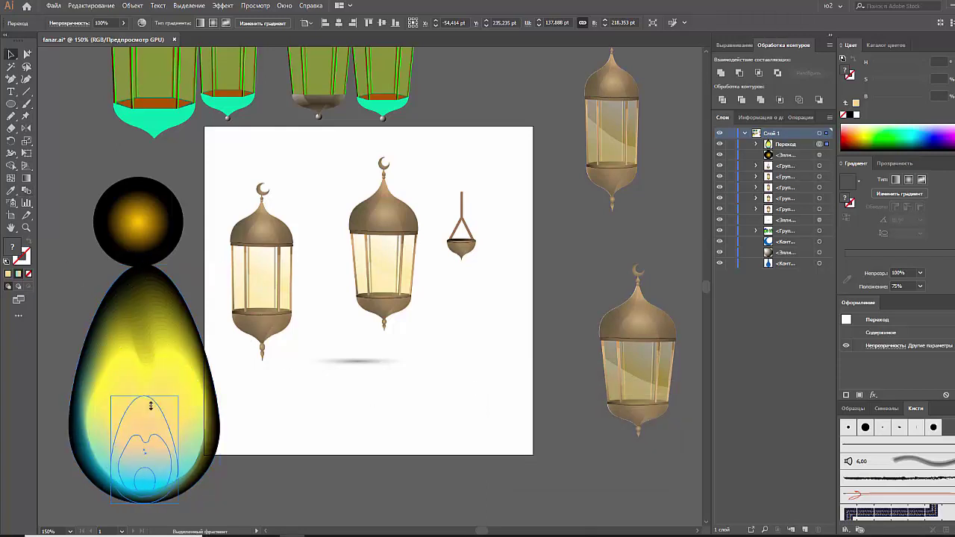
drag(151, 503, 156, 409)
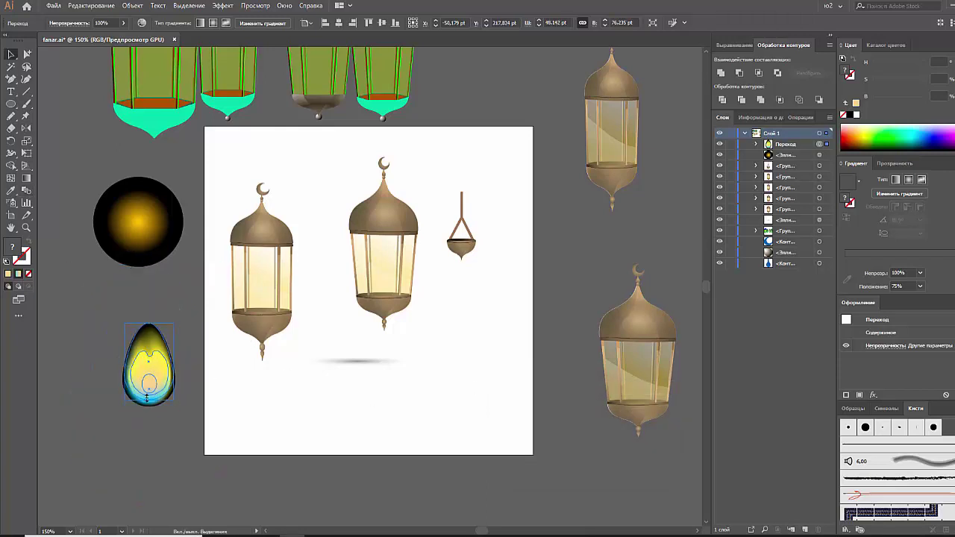
click(160, 410)
click(153, 353)
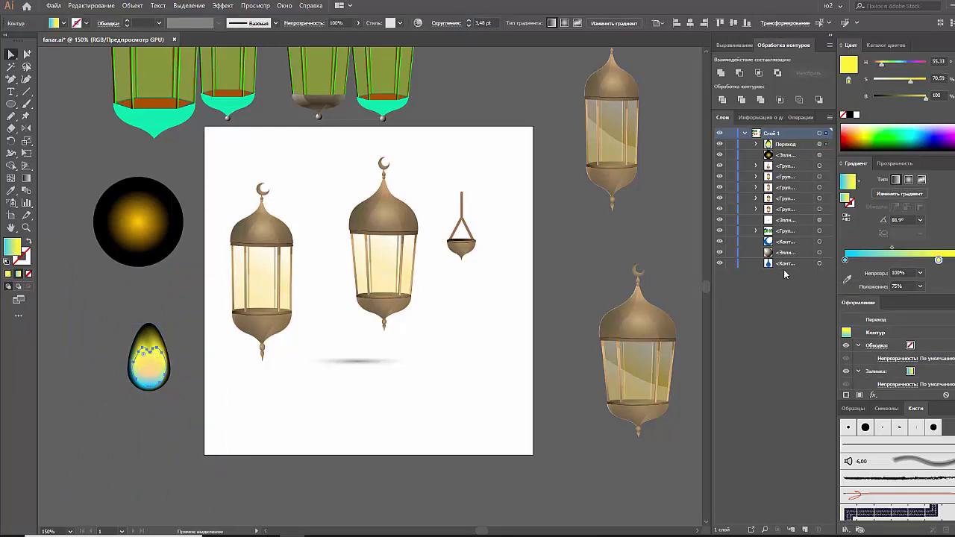
click(860, 132)
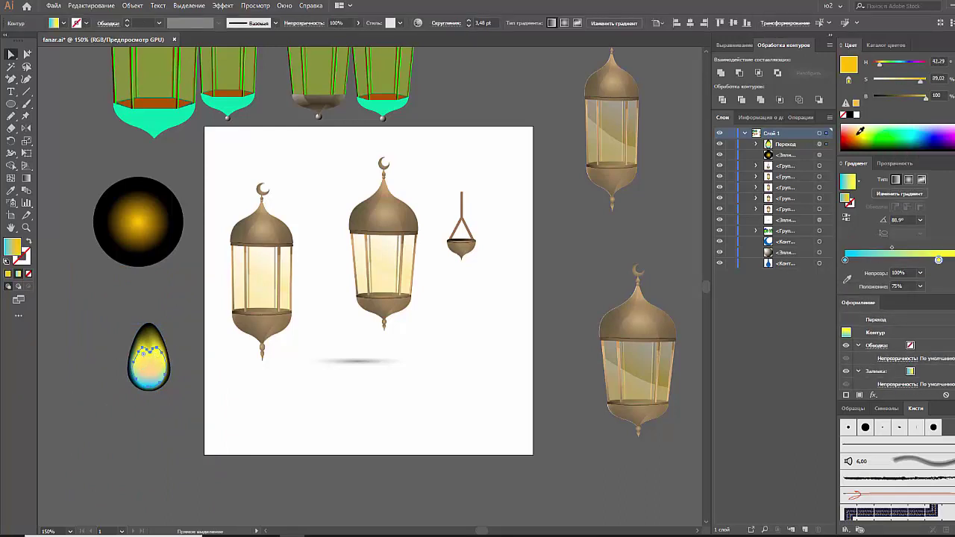
click(470, 457)
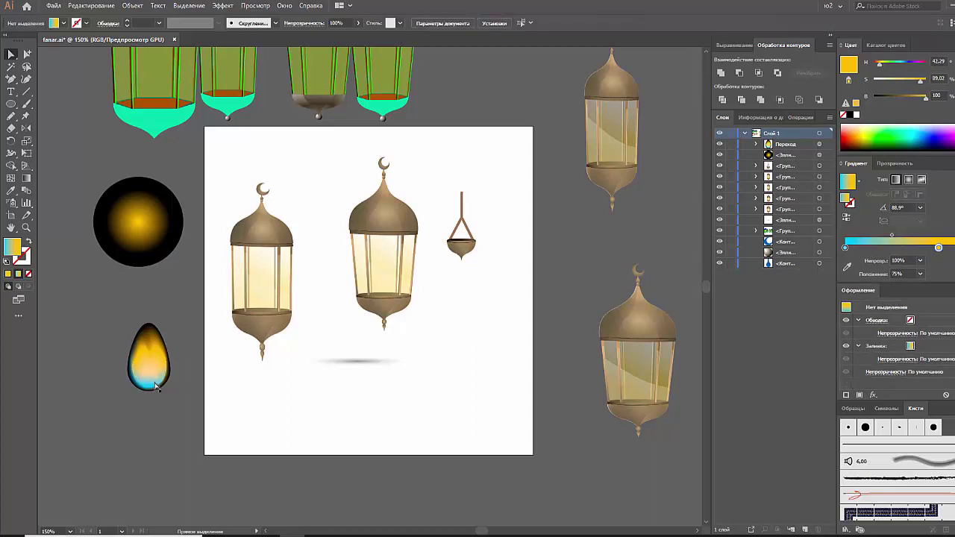
Move the flame's gradient stop to the start and make it pale yellow
click(156, 386)
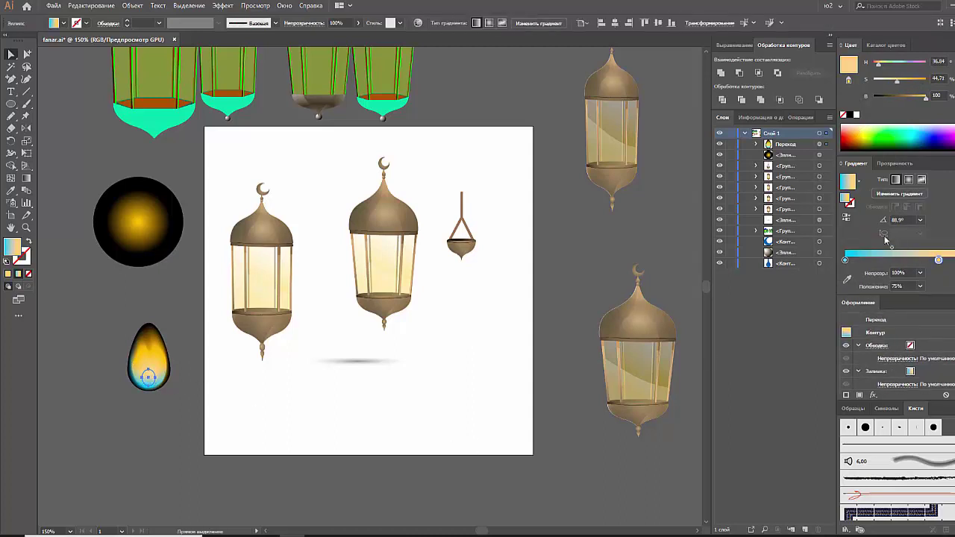
click(315, 452)
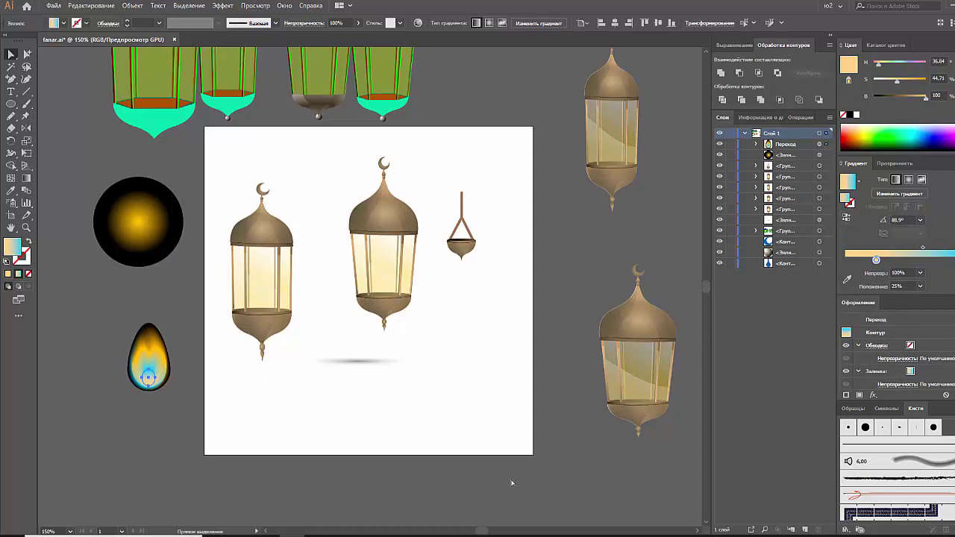
click(148, 380)
drag(877, 260, 845, 261)
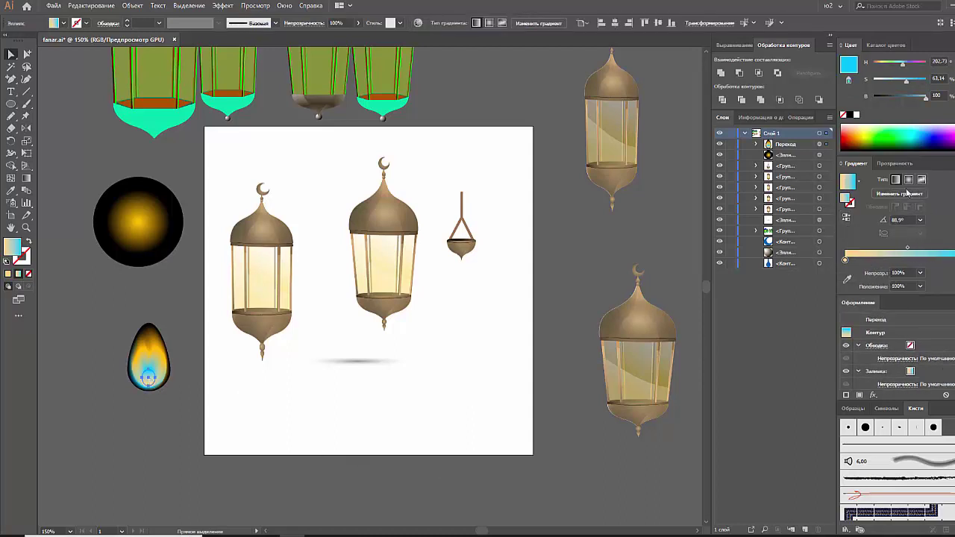
click(864, 134)
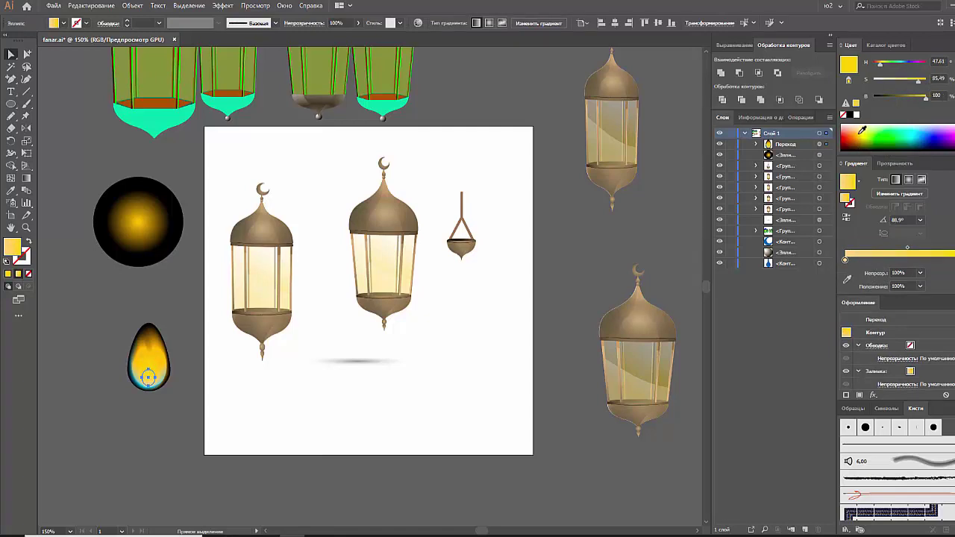
click(863, 124)
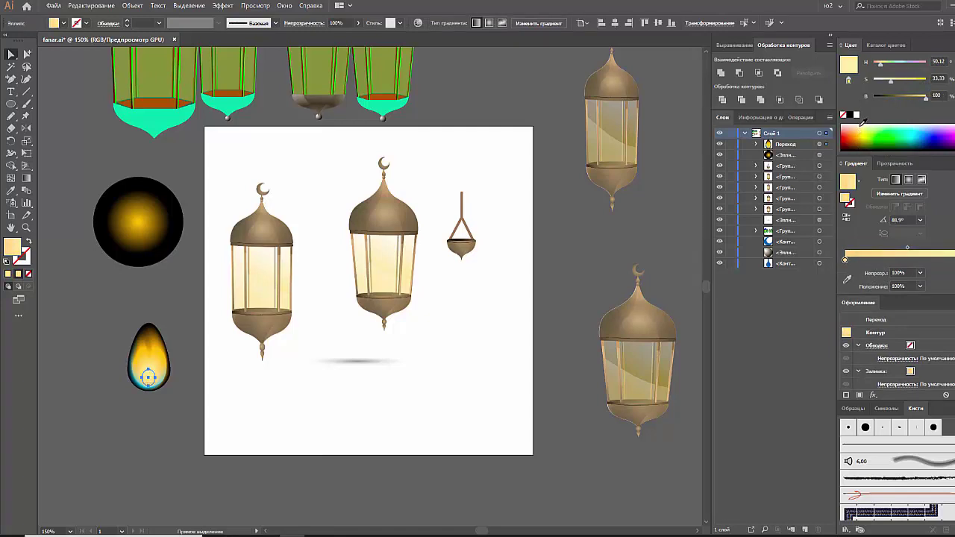
click(408, 494)
click(149, 370)
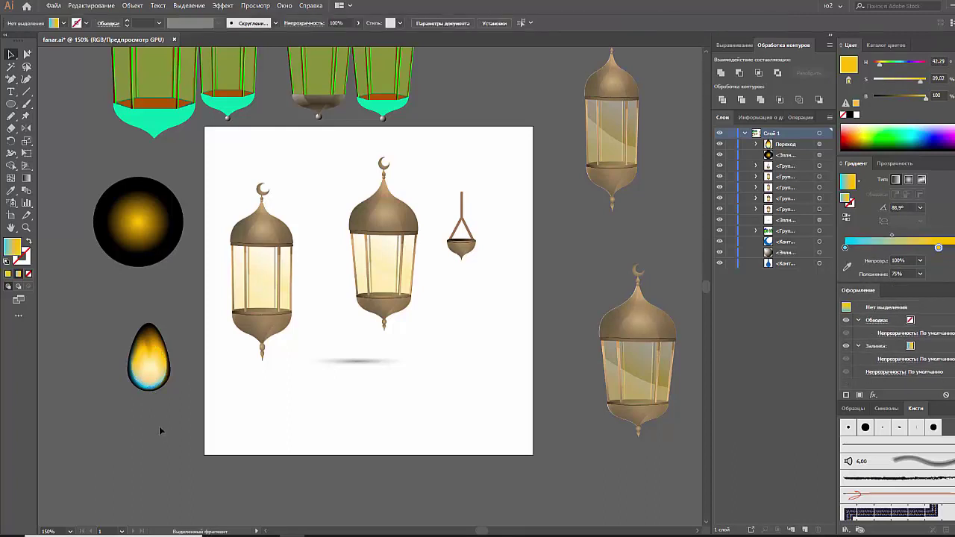
click(150, 367)
Set the small flame to Lighten blend mode and Alt-drag a copy to its left
click(895, 162)
click(873, 179)
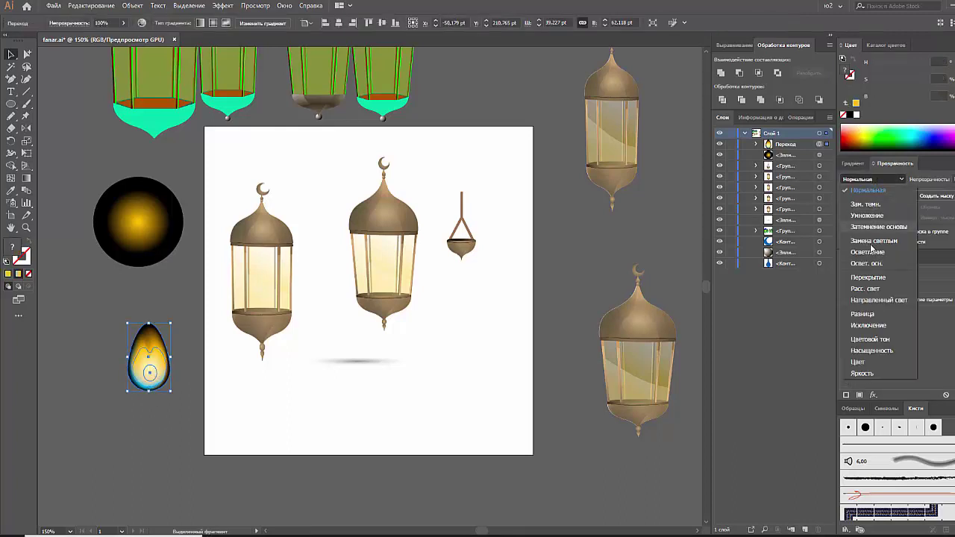
click(873, 251)
click(495, 404)
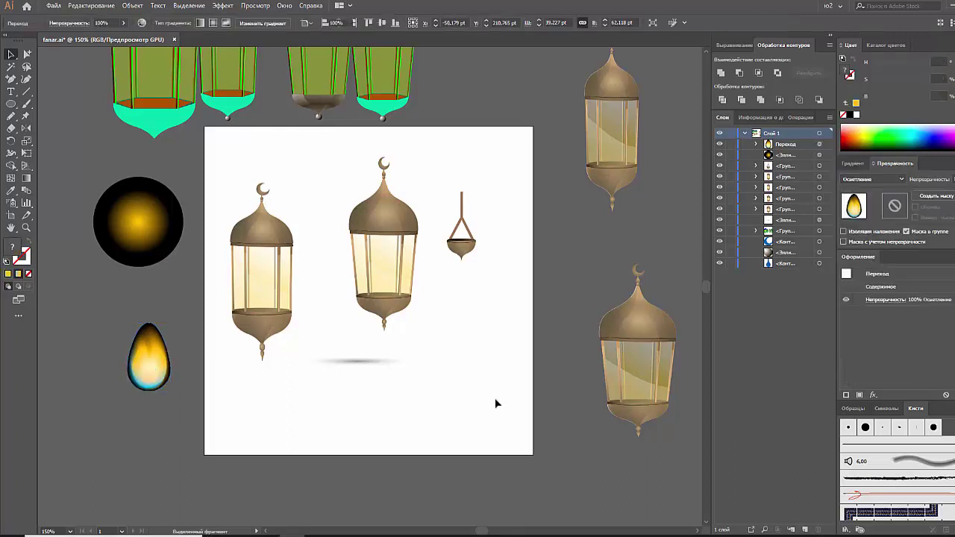
click(157, 371)
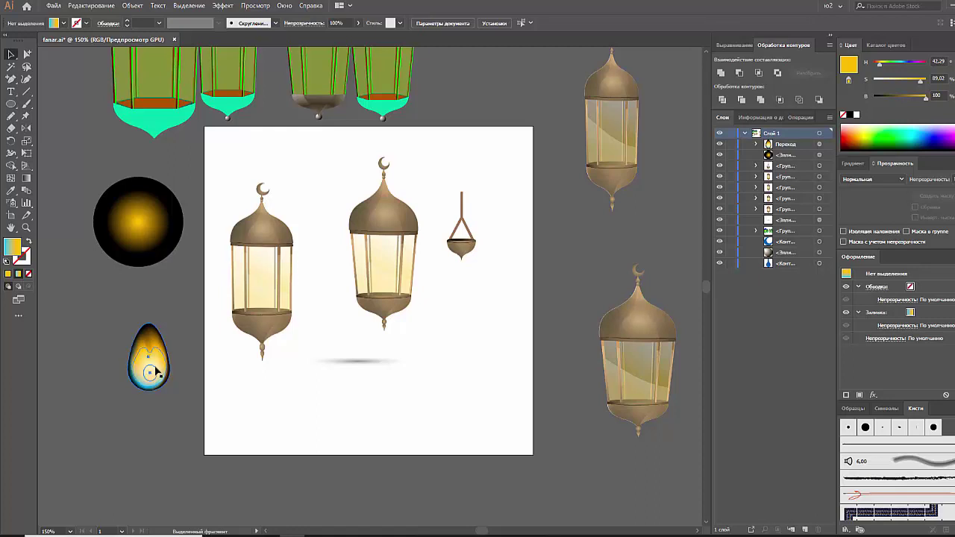
click(107, 323)
mouse_move(150, 376)
mouse_down()
mouse_move(88, 361)
mouse_move(88, 399)
mouse_up()
Enlarge the flame copy and change its gradient stops to orange and pale yellow
key(ctrl+shift+a)
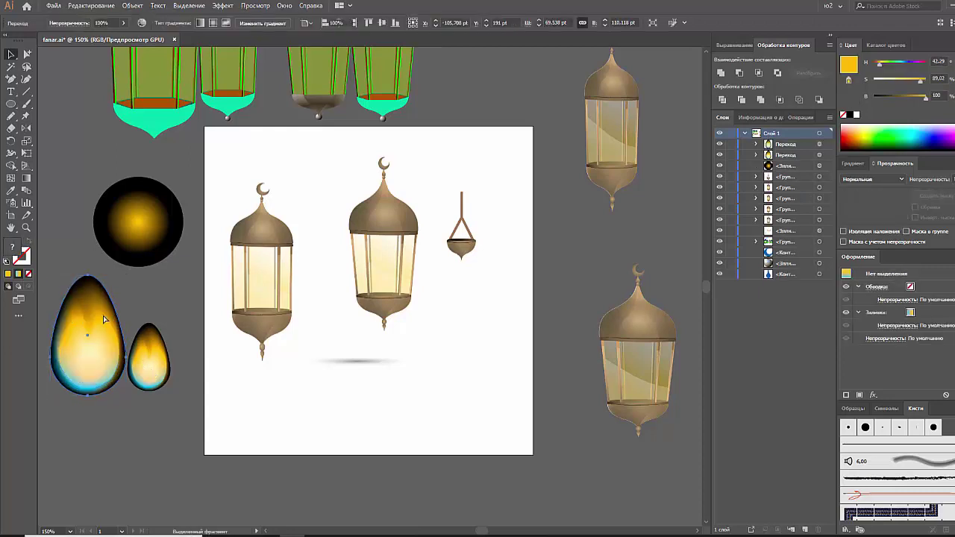
click(104, 320)
click(853, 162)
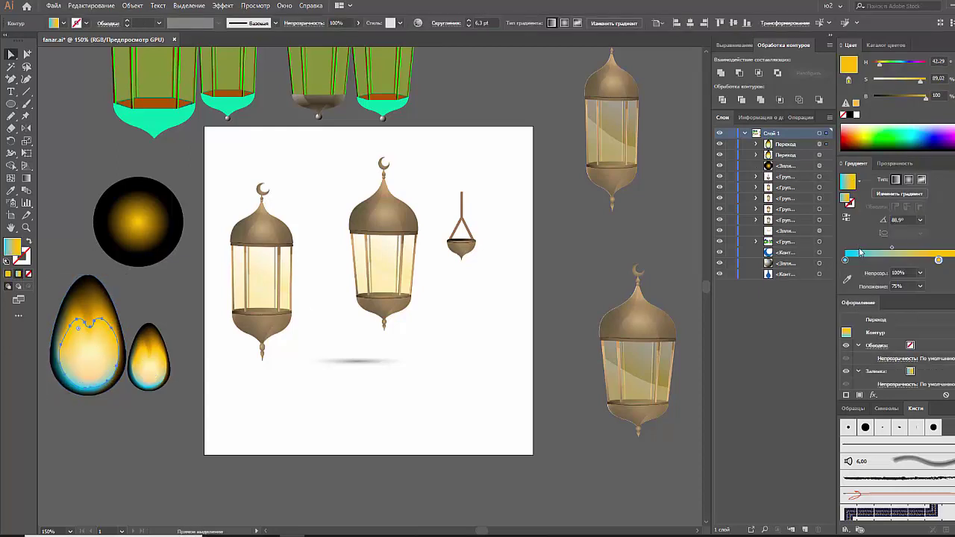
click(845, 260)
click(852, 128)
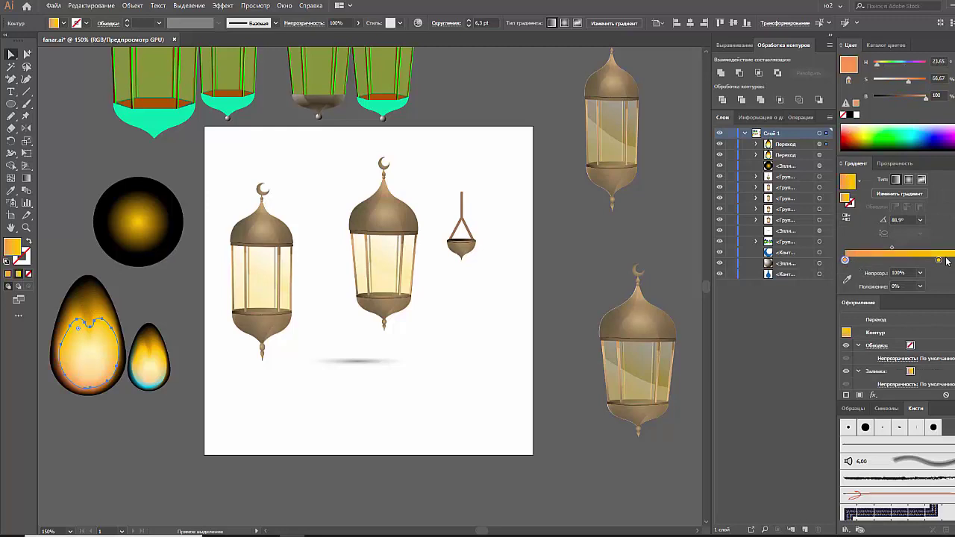
click(938, 260)
drag(870, 130, 859, 123)
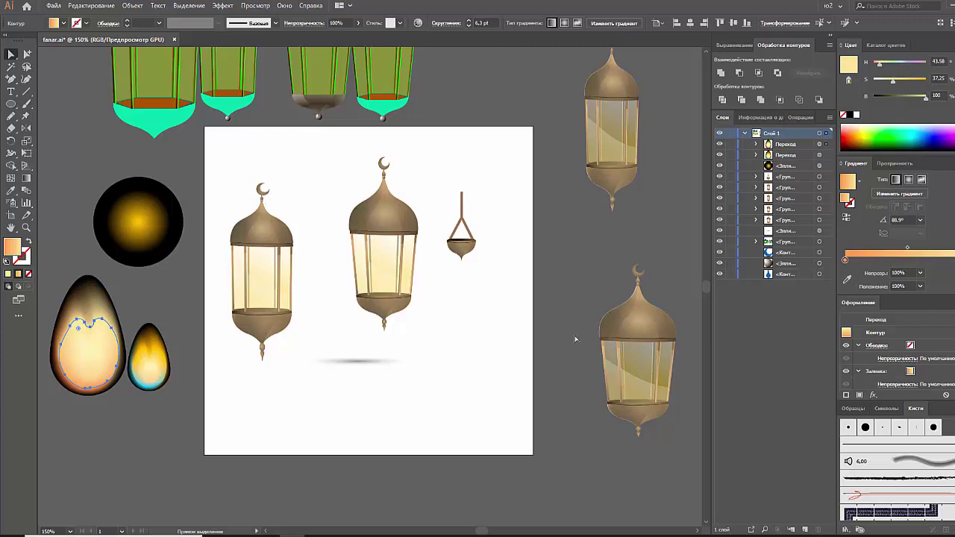
Make the inner flame path taller and narrower, removing some of its anchor points
click(97, 351)
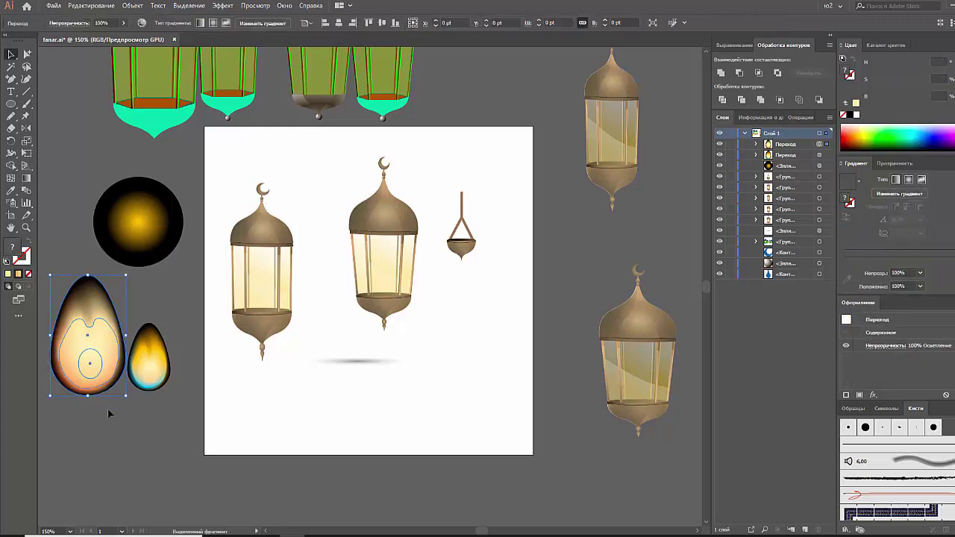
click(94, 331)
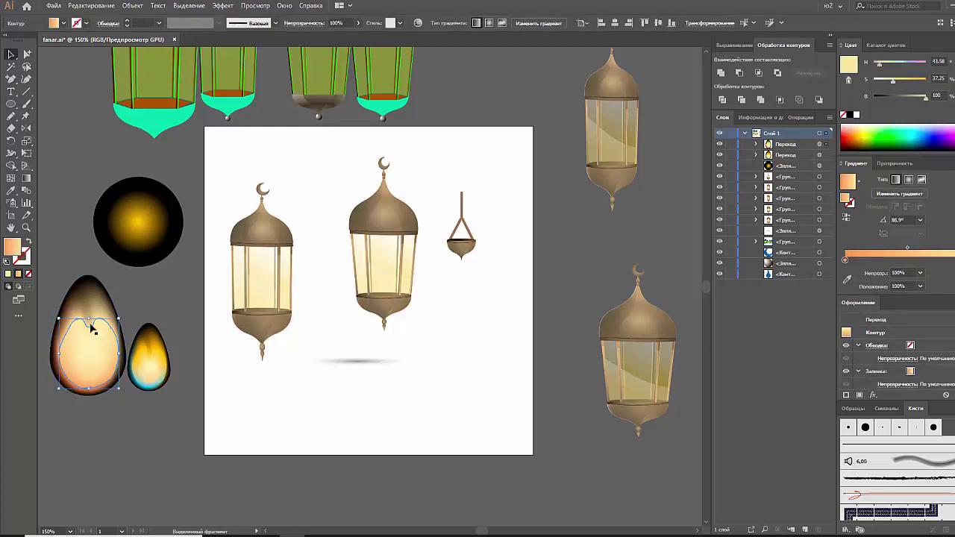
drag(90, 312, 90, 302)
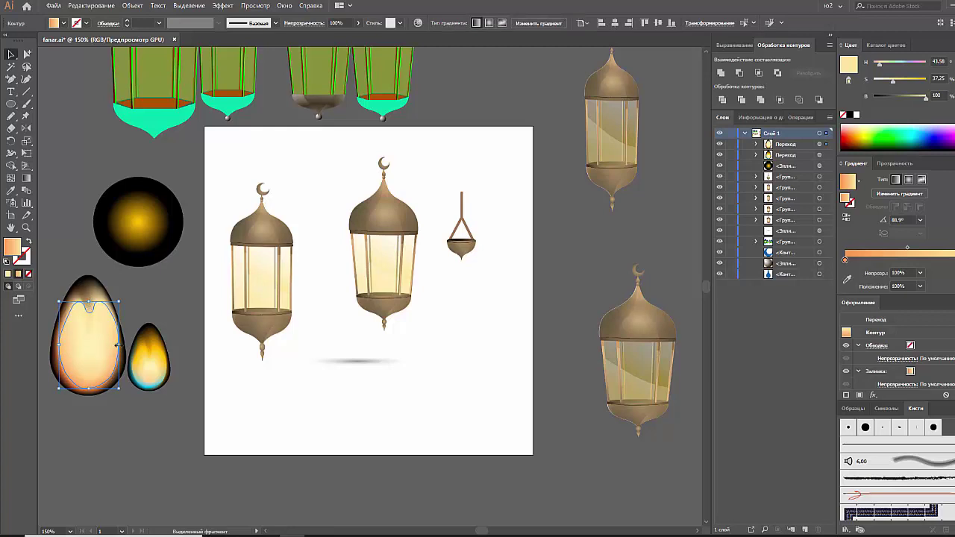
click(26, 153)
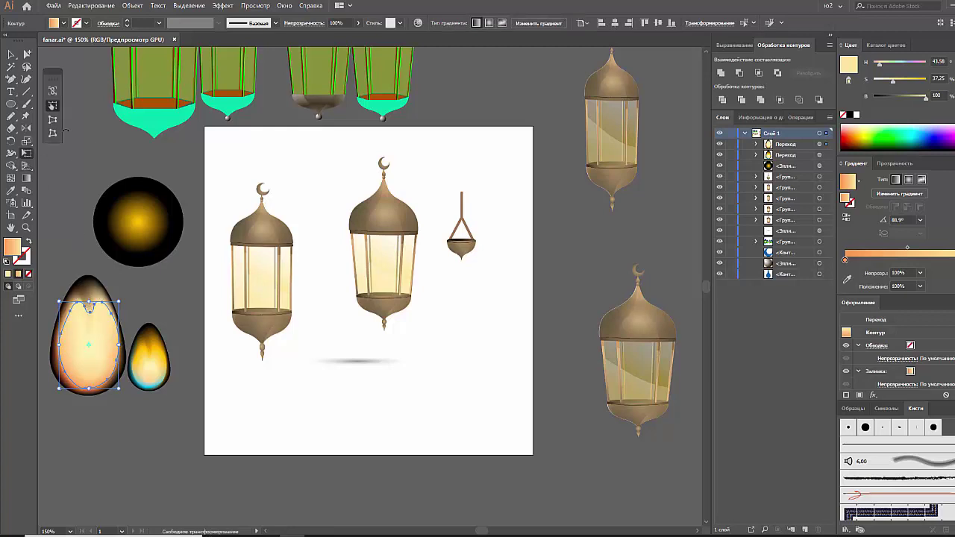
drag(120, 304, 112, 302)
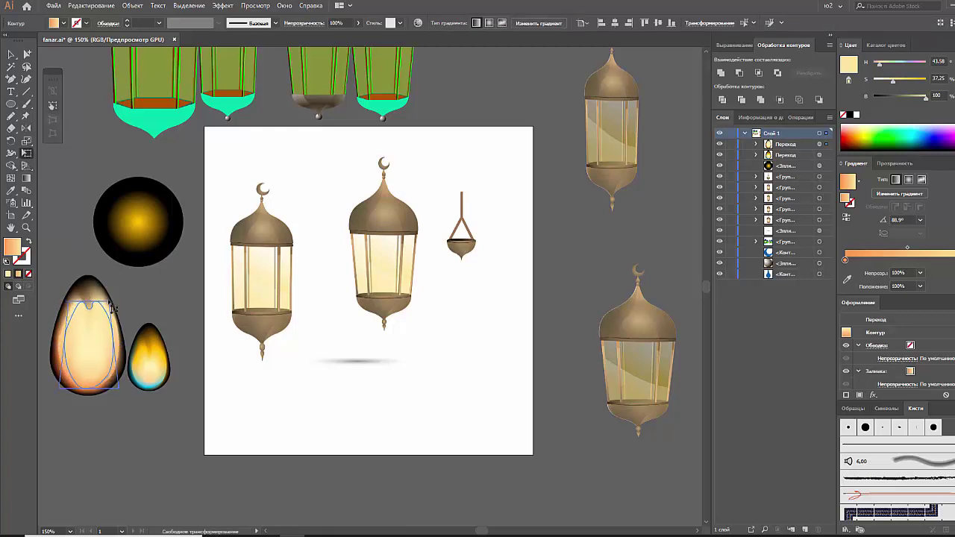
key(v)
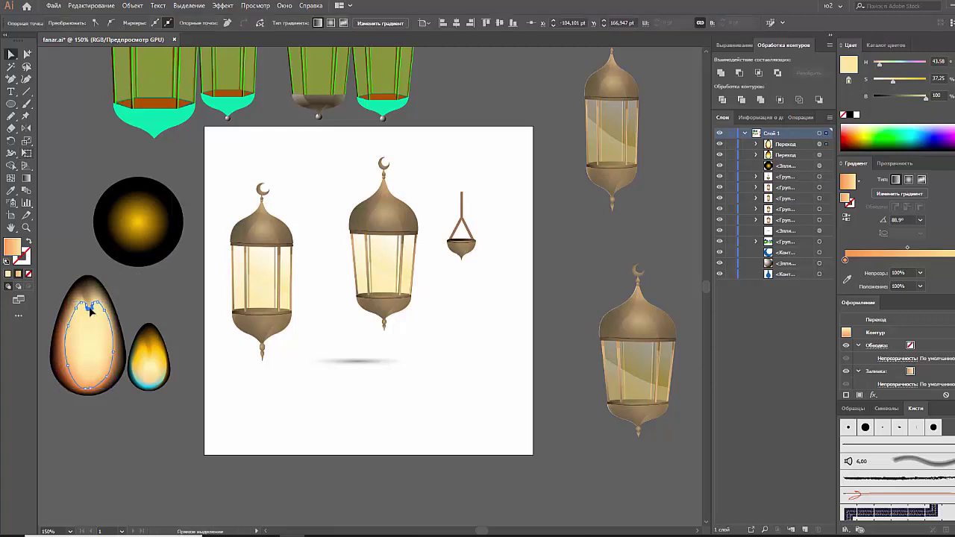
key(minus)
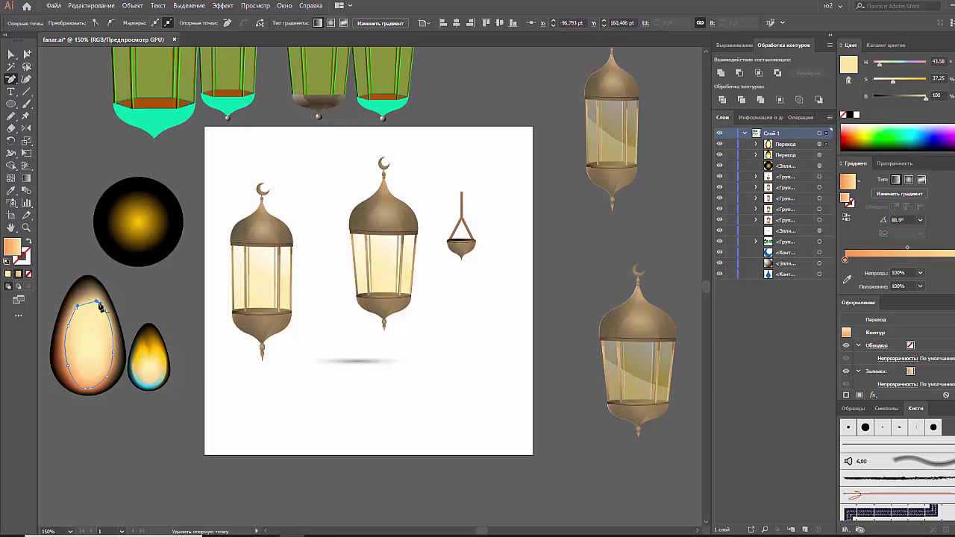
key(v)
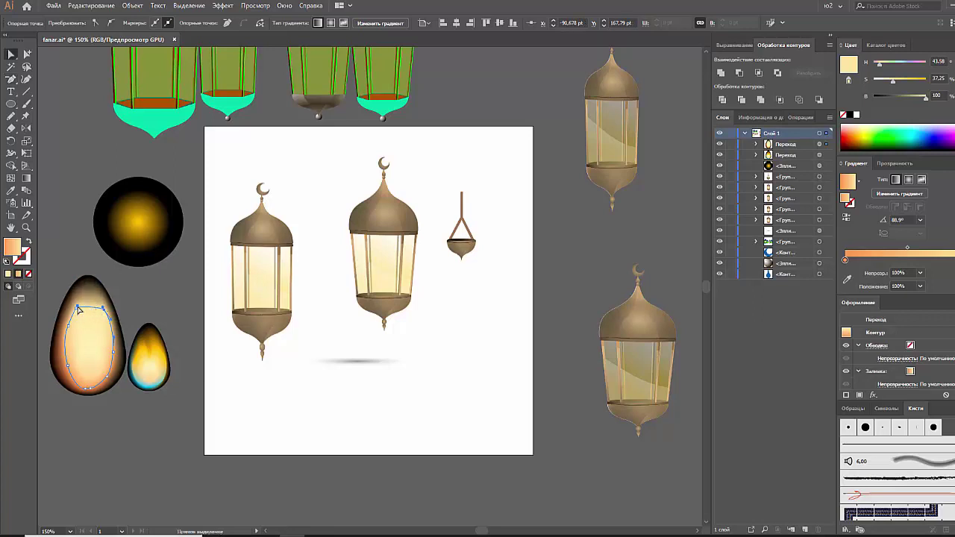
Resize the small ellipse inside the flame and fill it white as a highlight
click(86, 302)
click(87, 288)
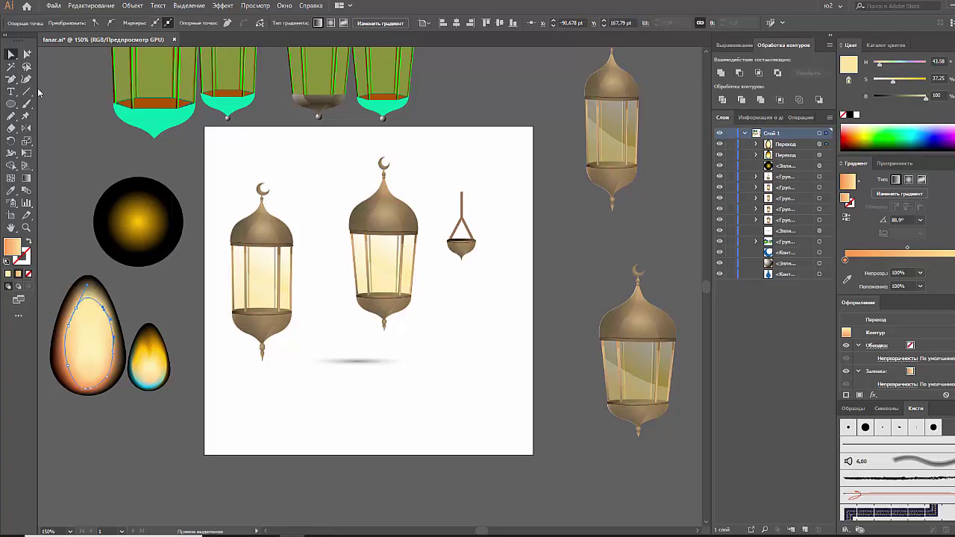
click(85, 210)
click(94, 373)
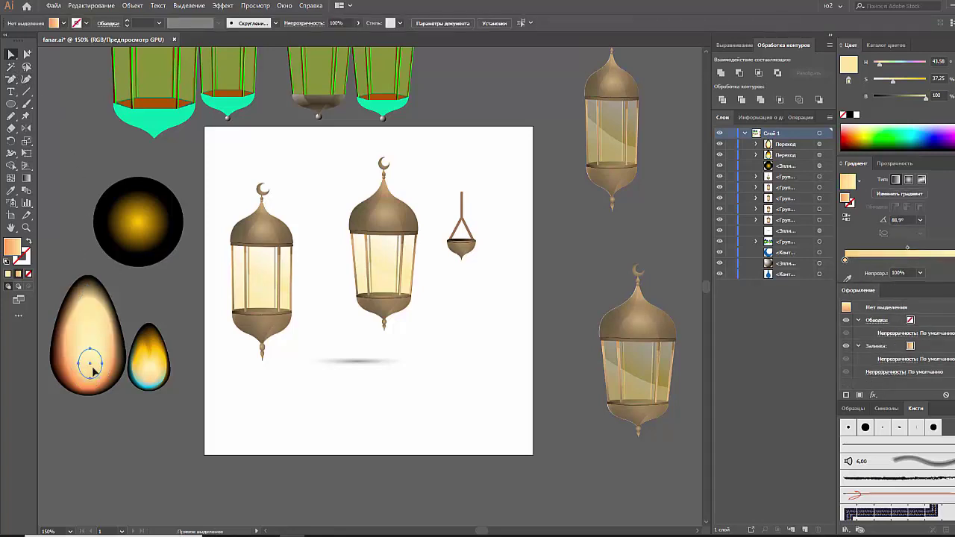
drag(91, 351, 92, 365)
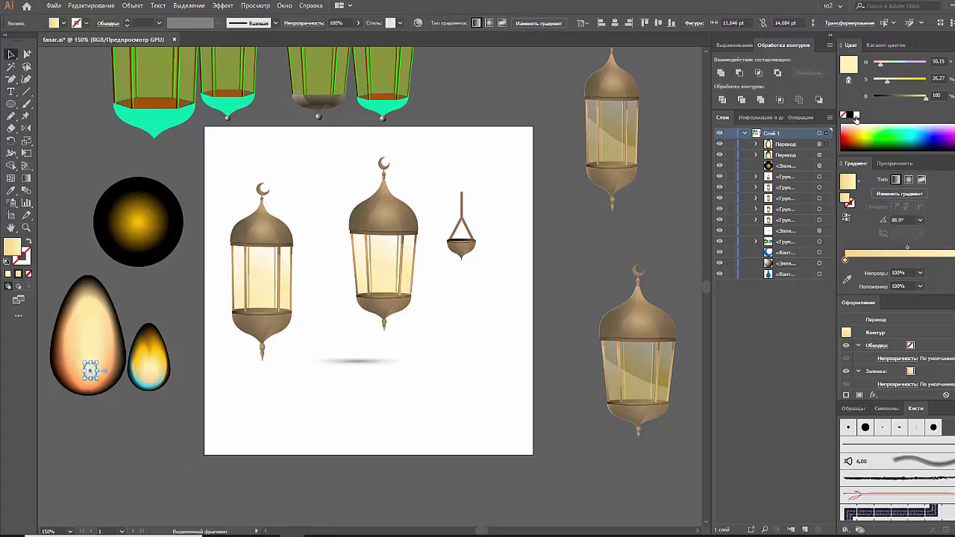
click(856, 116)
click(569, 429)
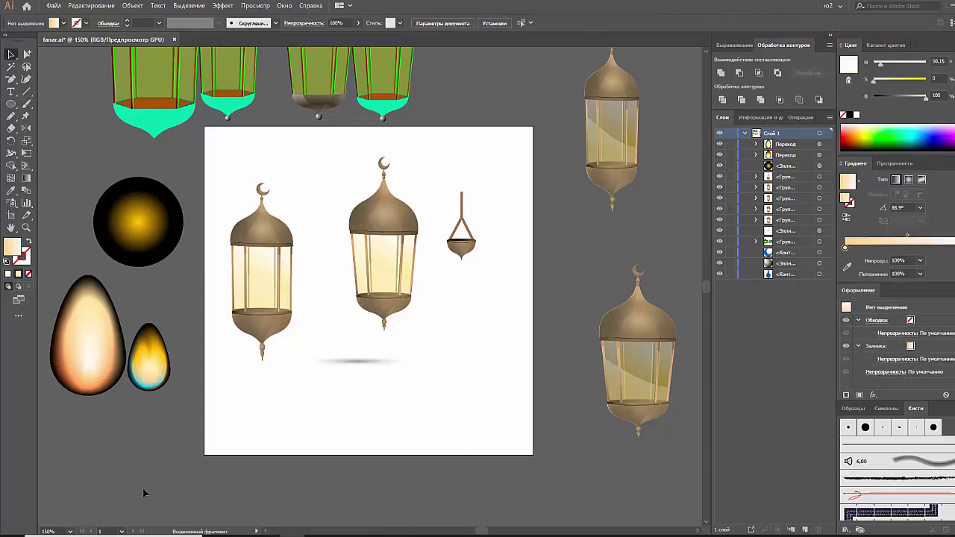
click(90, 366)
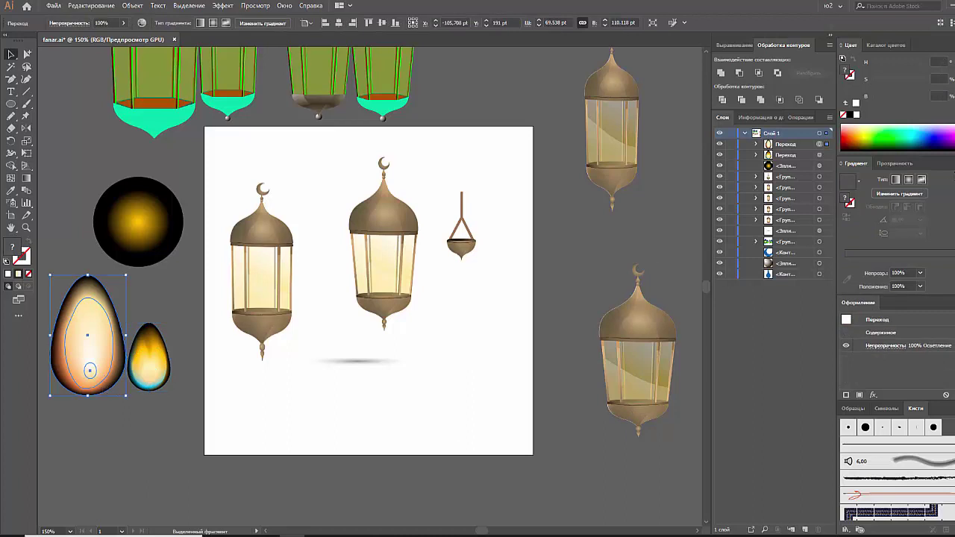
Place the small yellow flame inside the large peach flame and send the blend to the back
click(895, 163)
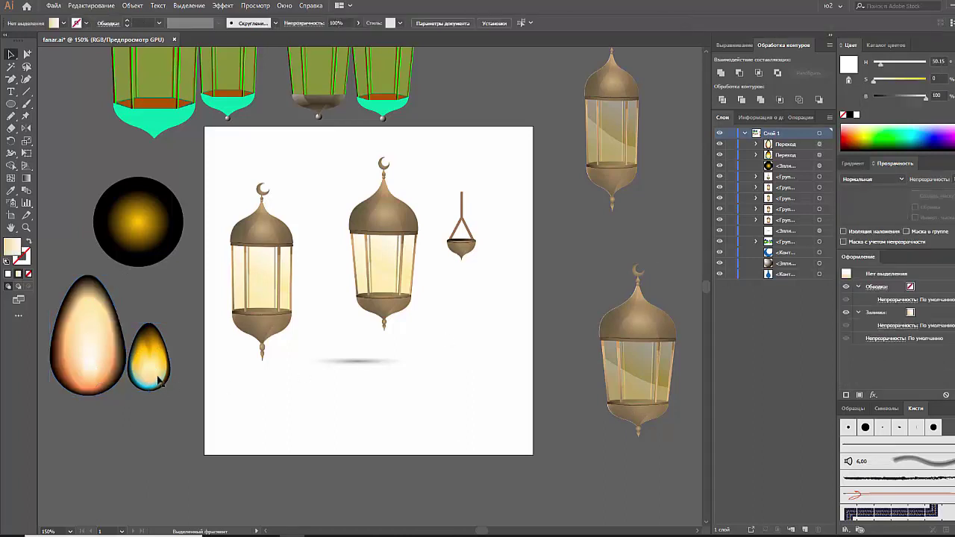
mouse_move(149, 324)
mouse_down()
mouse_move(90, 324)
mouse_move(100, 379)
mouse_up()
click(147, 399)
click(97, 373)
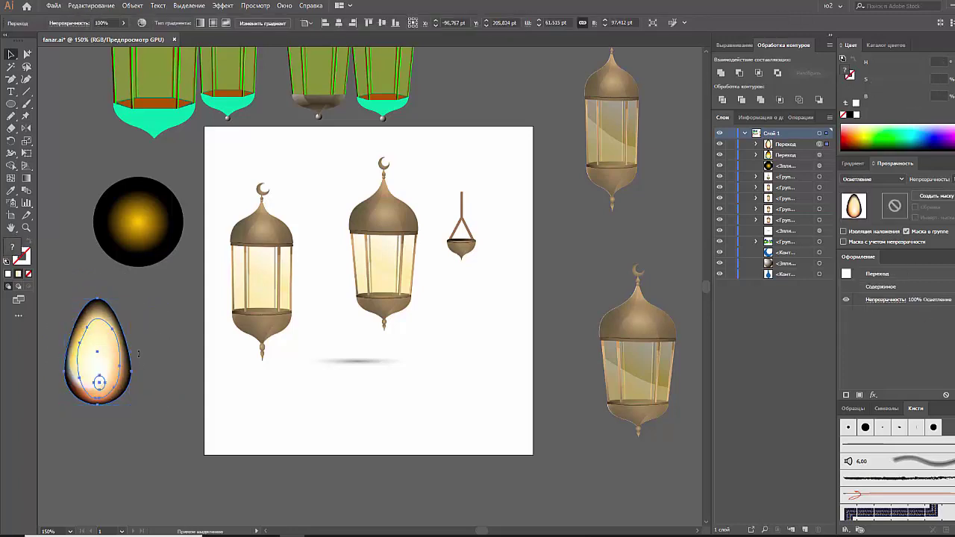
key(ctrl+shift+bracketleft)
Raise the inner blend inside the flame, send it to back, and undo a stray copy
drag(92, 373, 102, 380)
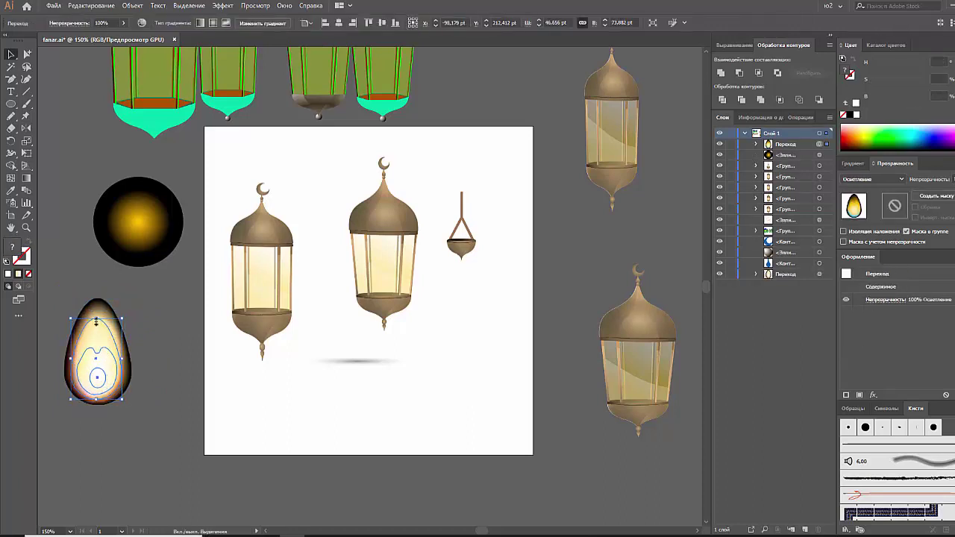
click(165, 353)
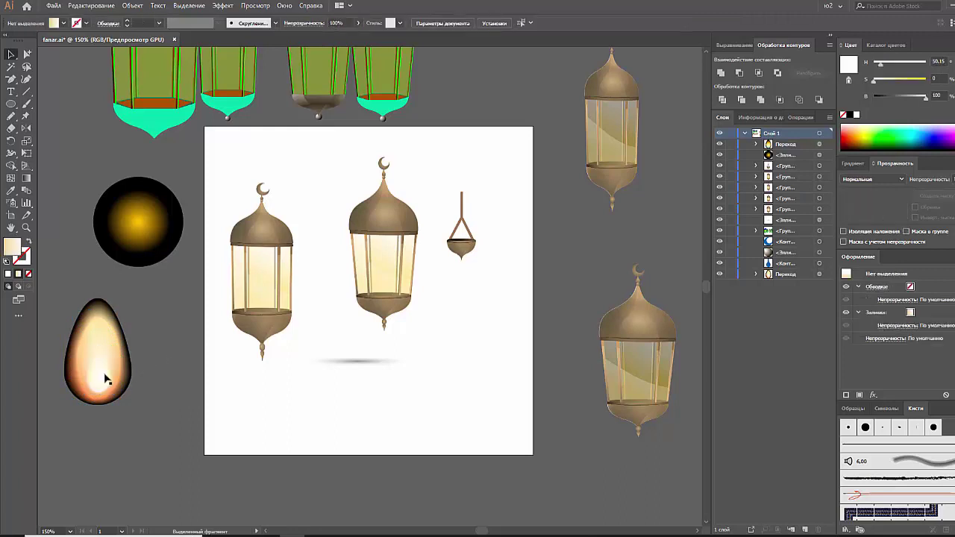
mouse_move(105, 379)
mouse_down()
mouse_move(97, 349)
mouse_move(117, 297)
mouse_up()
key(ctrl+shift+bracketleft)
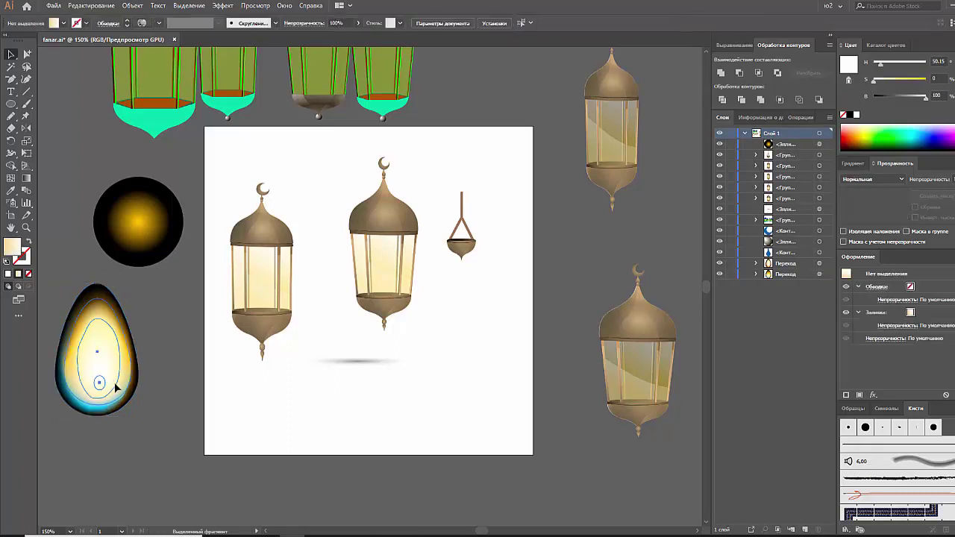
drag(96, 384, 166, 381)
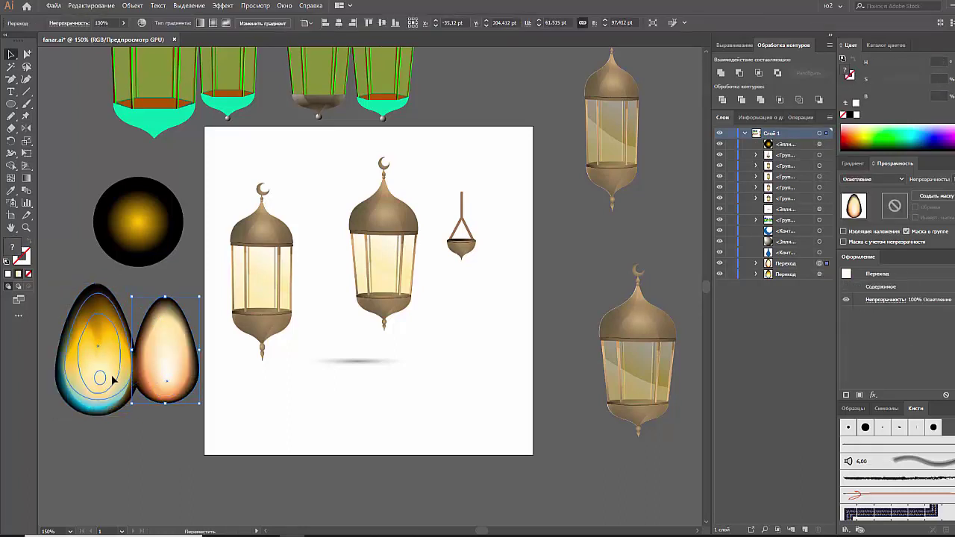
key(ctrl+z)
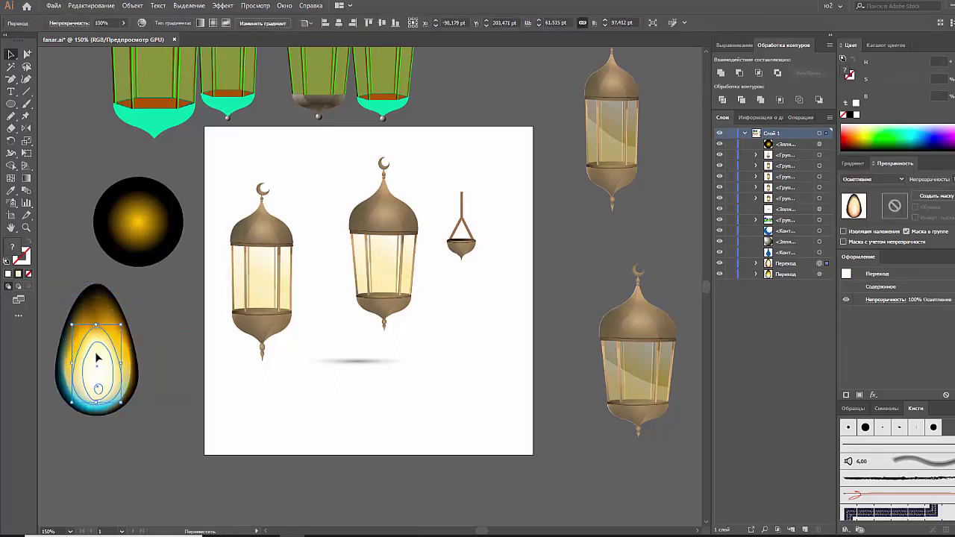
click(168, 288)
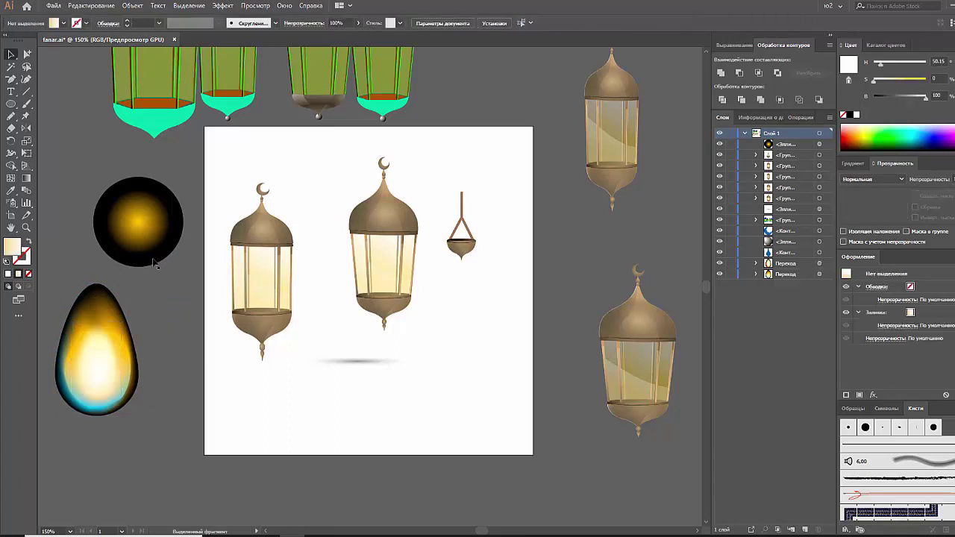
click(139, 265)
Enlarge the gold glow circle behind the flame and select it together with the egg-shaped flame
drag(139, 266, 112, 406)
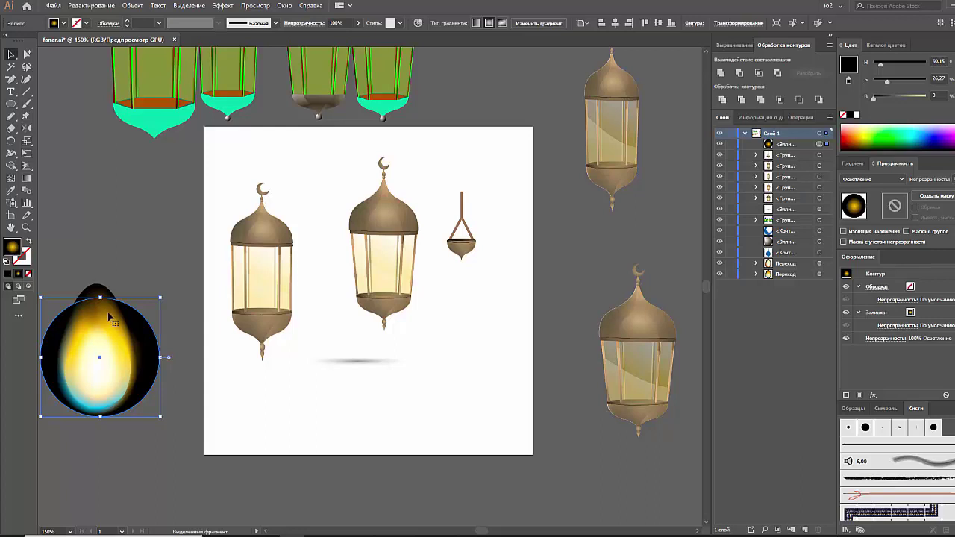
key(ctrl+shift+bracketleft)
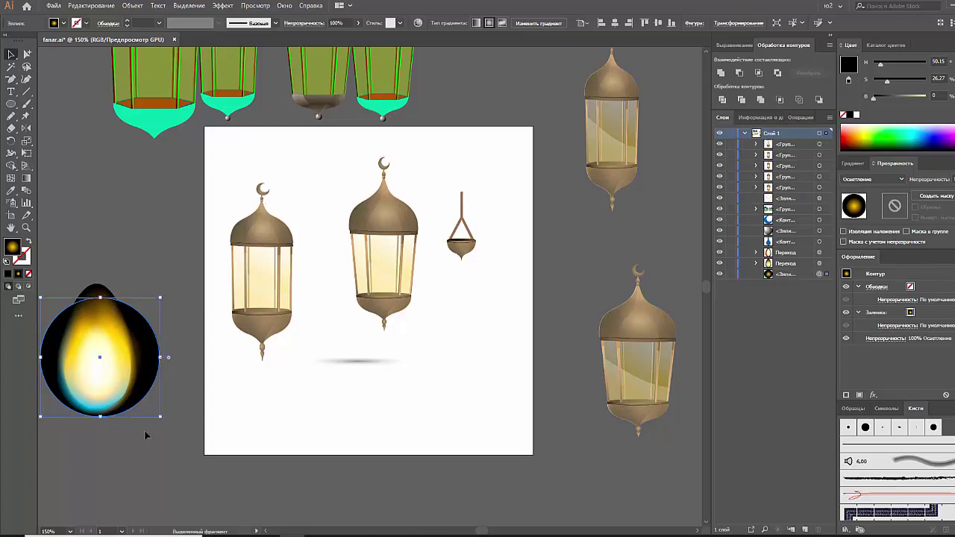
drag(100, 298, 100, 282)
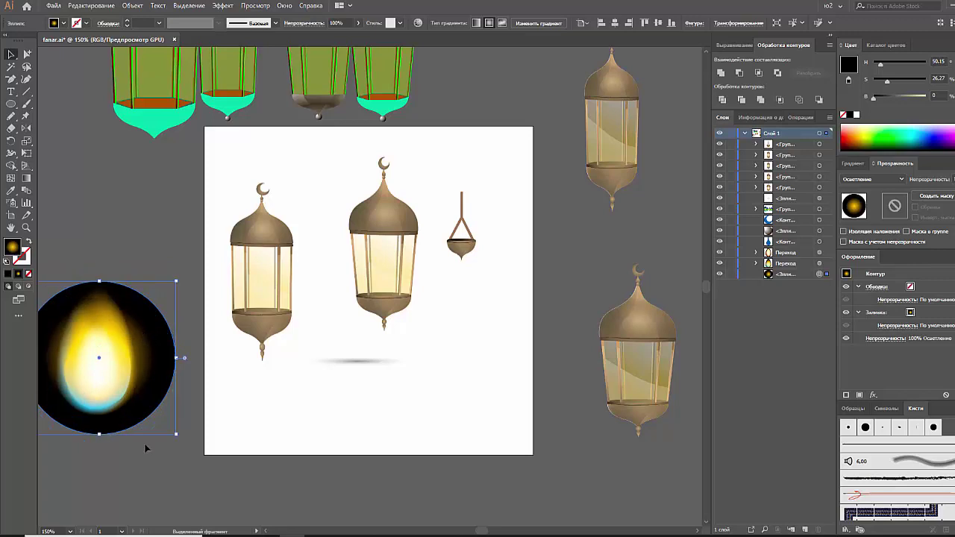
shift+click(82, 332)
Group flame and glow, resize it beside the lanterns, and set its blend mode to Осветление
key(ctrl+g)
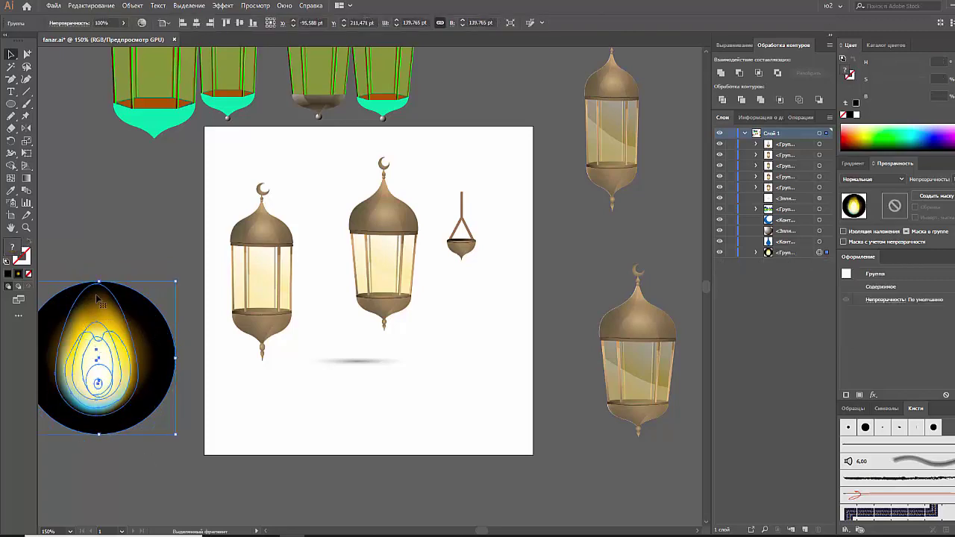
drag(100, 281, 100, 244)
mouse_move(117, 406)
mouse_down()
mouse_move(135, 400)
mouse_move(124, 363)
mouse_move(443, 343)
mouse_up()
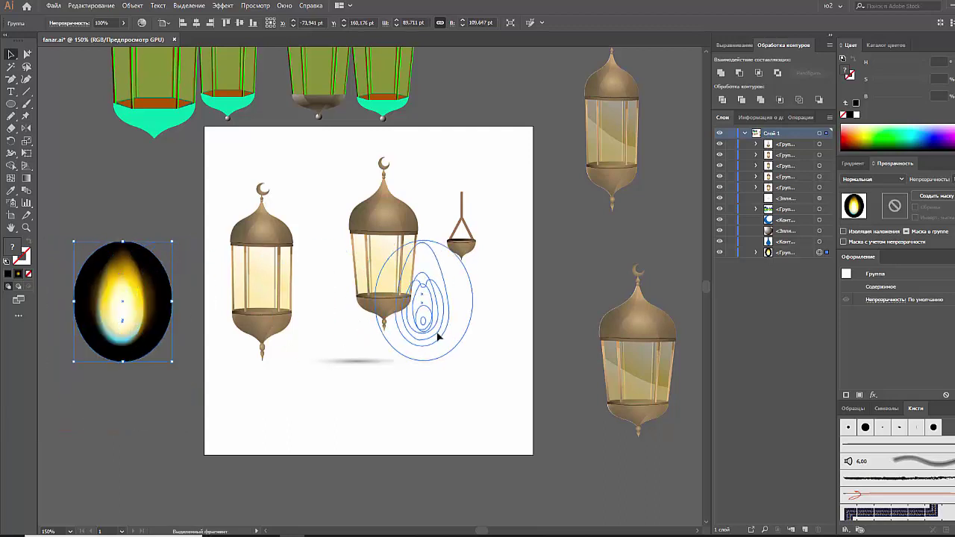
drag(436, 238, 435, 257)
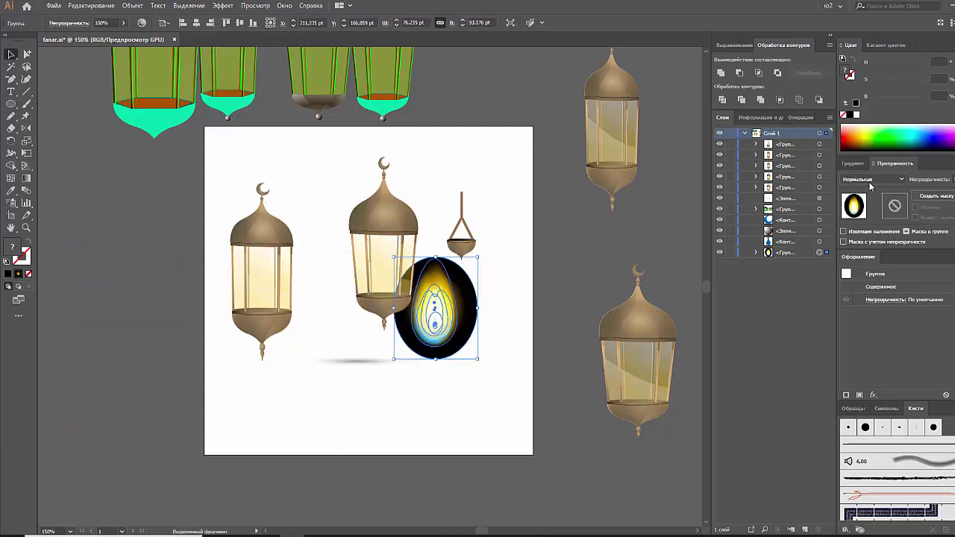
click(870, 182)
click(867, 254)
Draw a 300 by 300 pt square with the Rectangle tool
click(558, 298)
drag(10, 106, 119, 103)
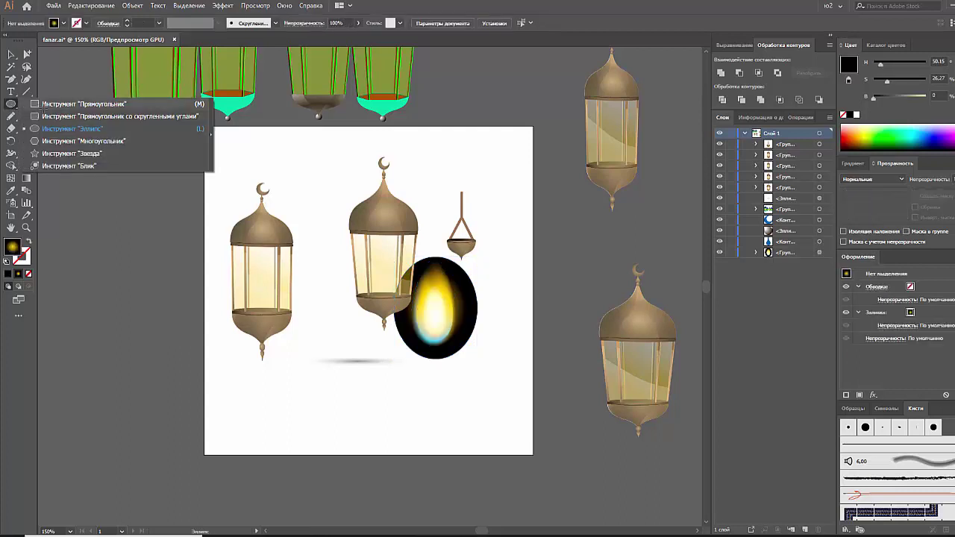
click(363, 233)
text(3)
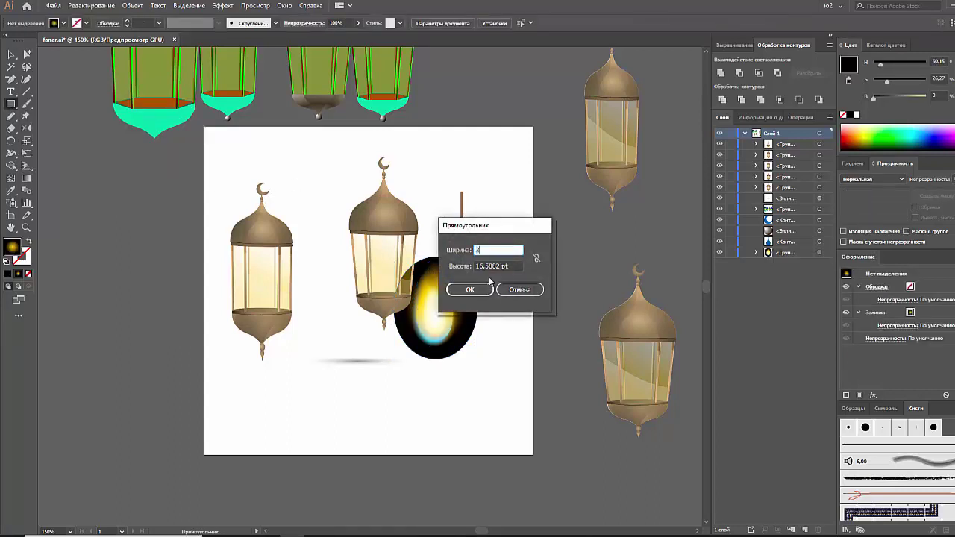
text(0)
key(Tab)
text(3)
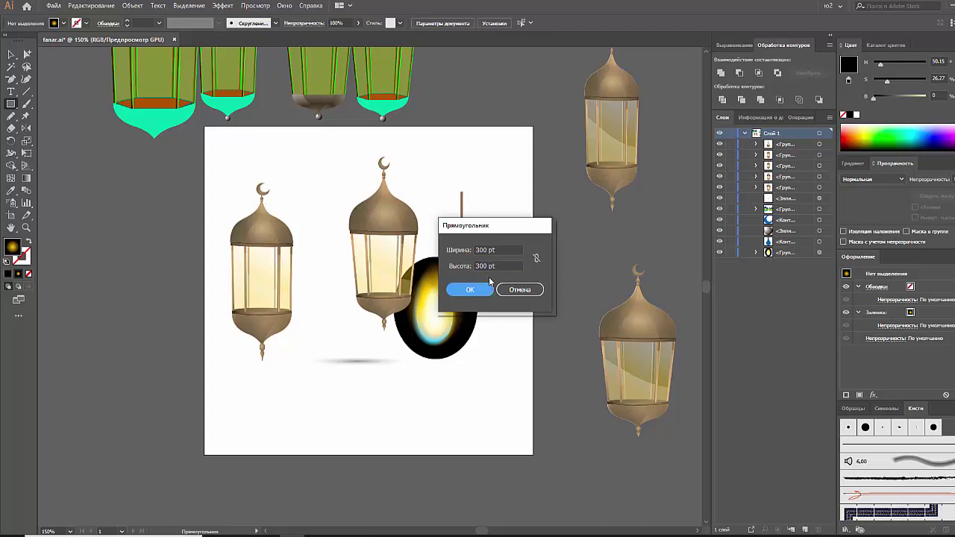
click(470, 290)
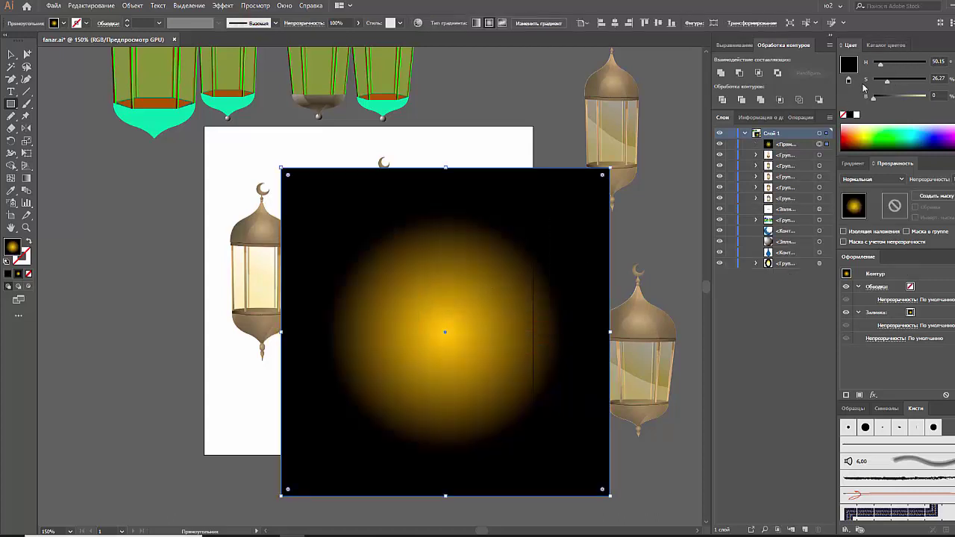
Send the square to the back, centre it on the artboard, and lock it
key(ctrl+shift+bracketleft)
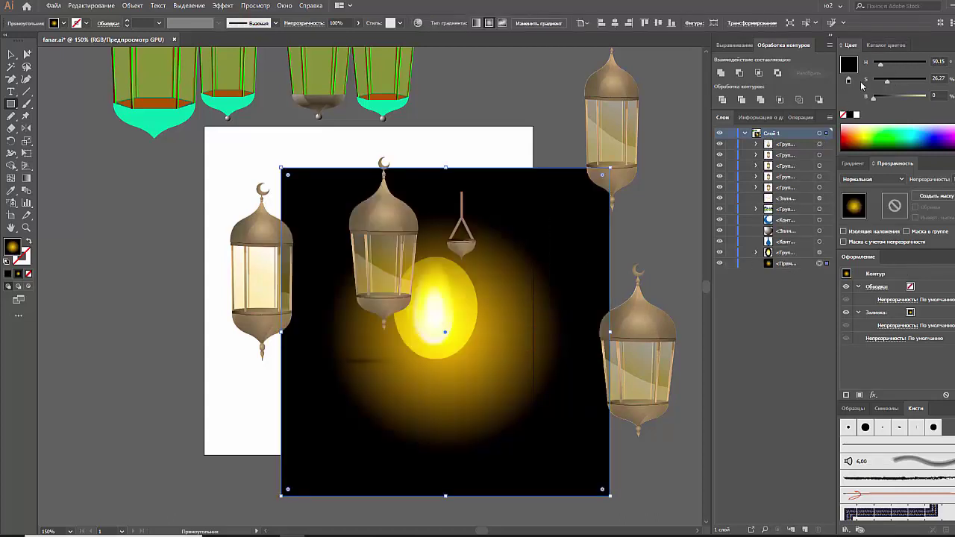
click(617, 24)
click(658, 23)
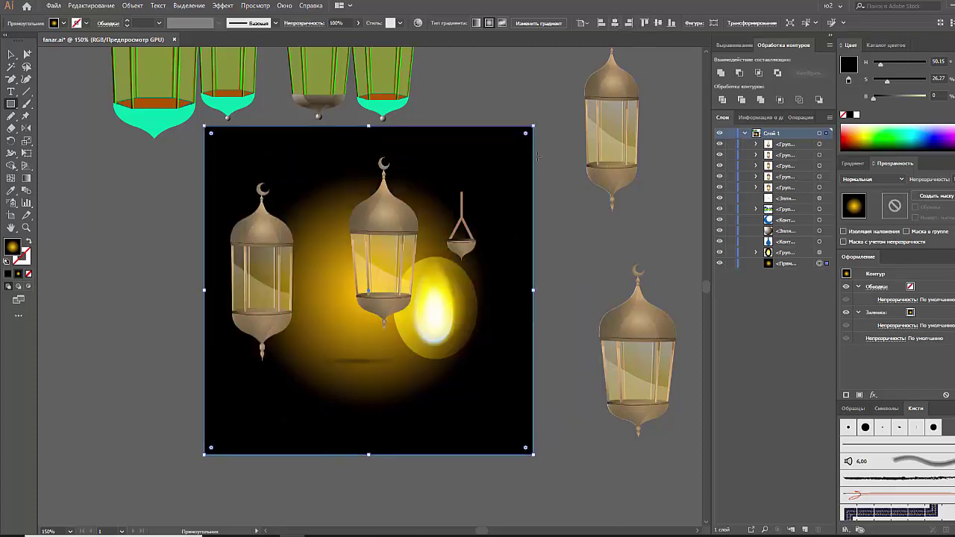
click(11, 54)
key(ctrl+2)
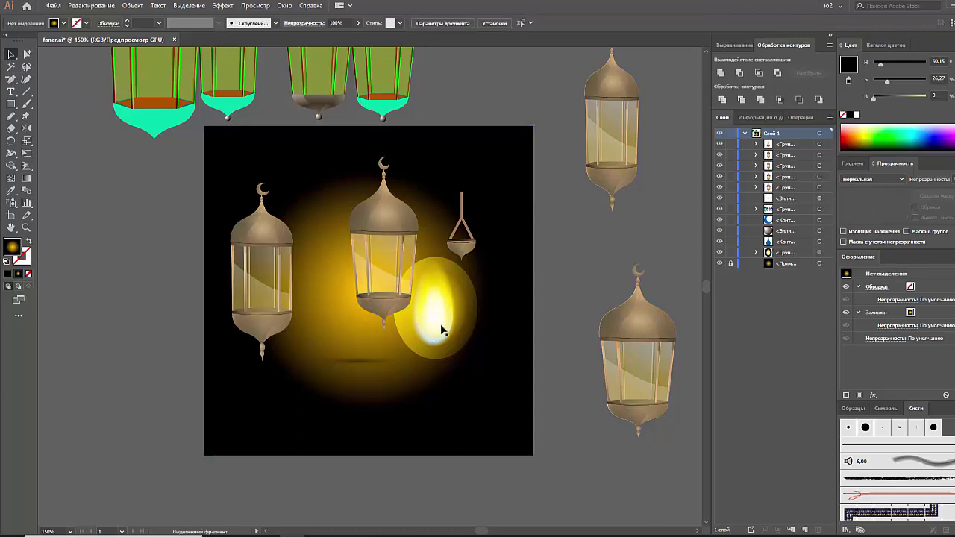
Strip the dark oval from the flame and regroup the flame blends with the ellipse
click(442, 331)
click(498, 328)
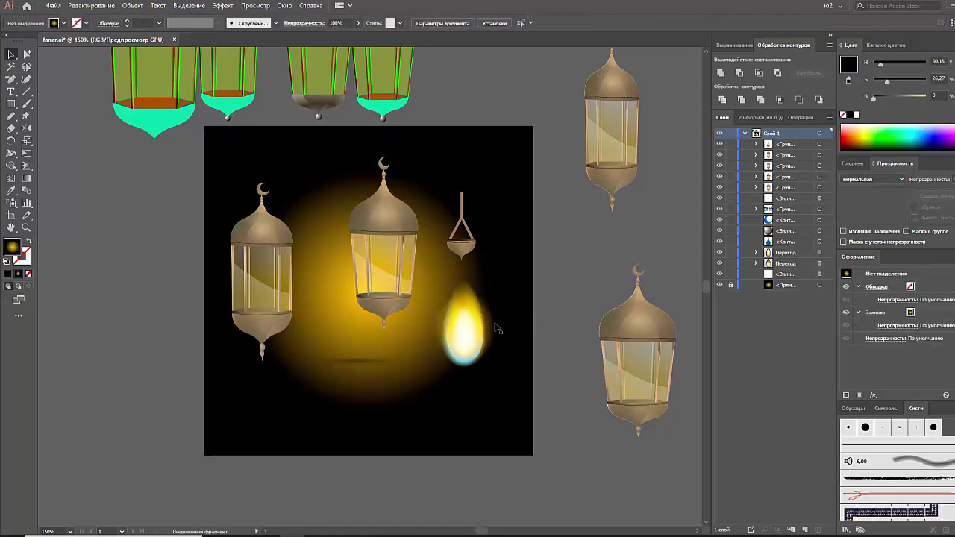
click(519, 317)
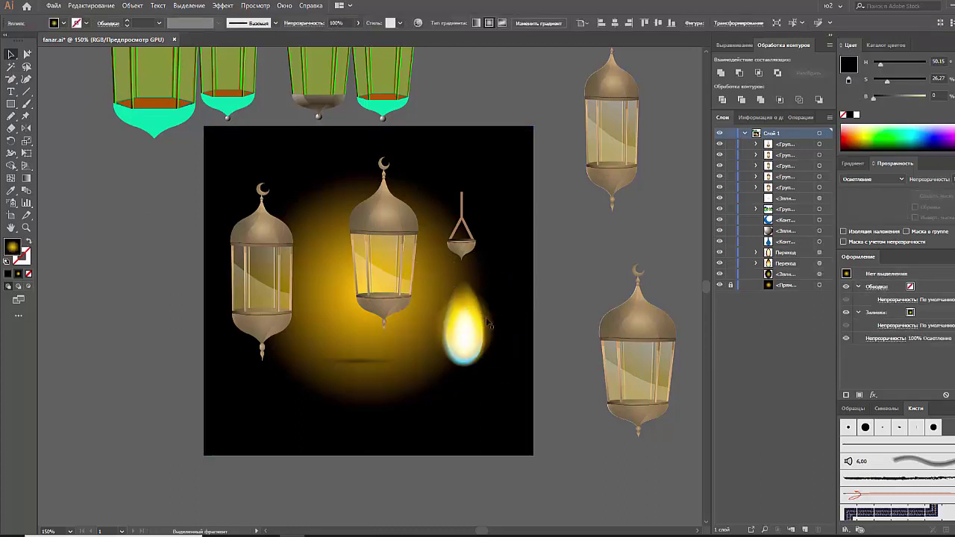
click(465, 324)
click(456, 354)
shift+click(455, 353)
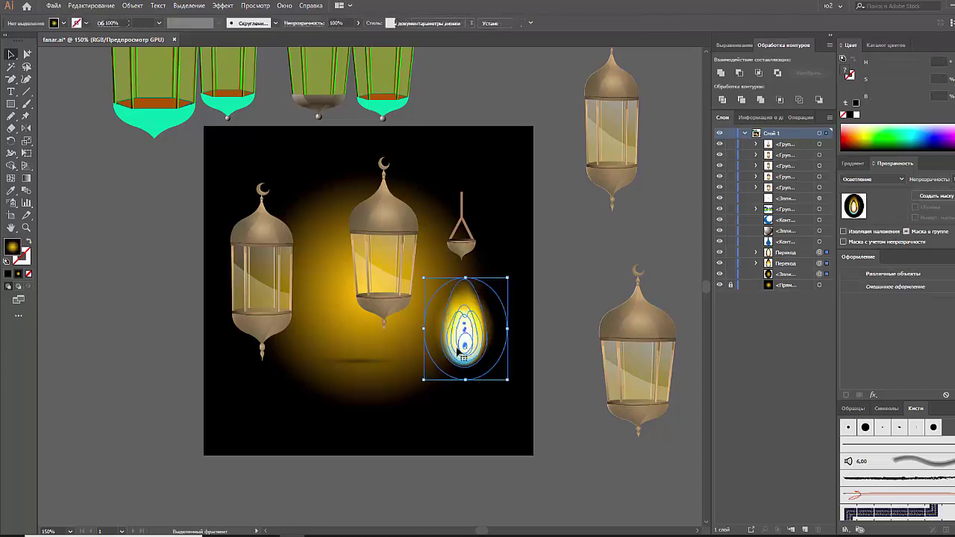
key(ctrl+g)
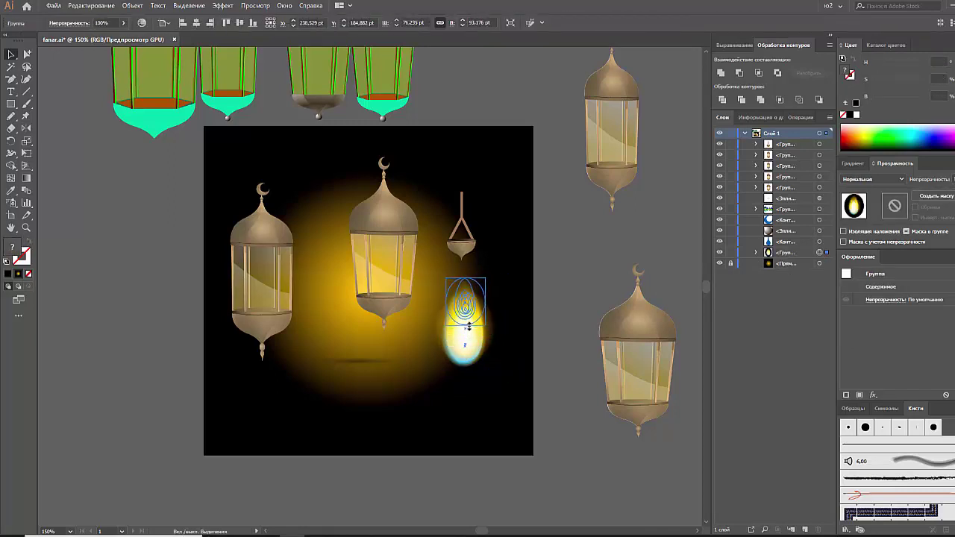
click(489, 337)
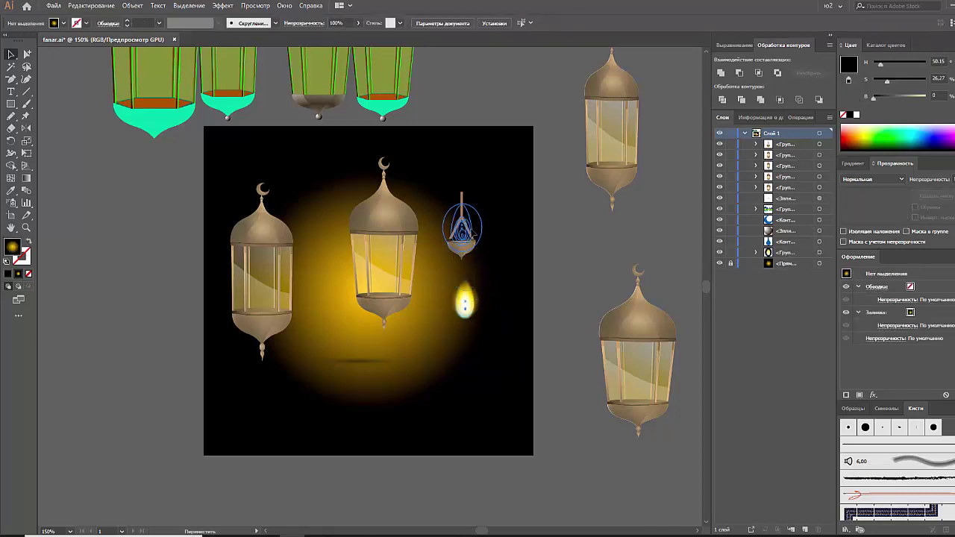
Move the flame group into the small oil lamp's bowl and zoom in on it
drag(465, 231, 462, 228)
click(511, 236)
click(457, 250)
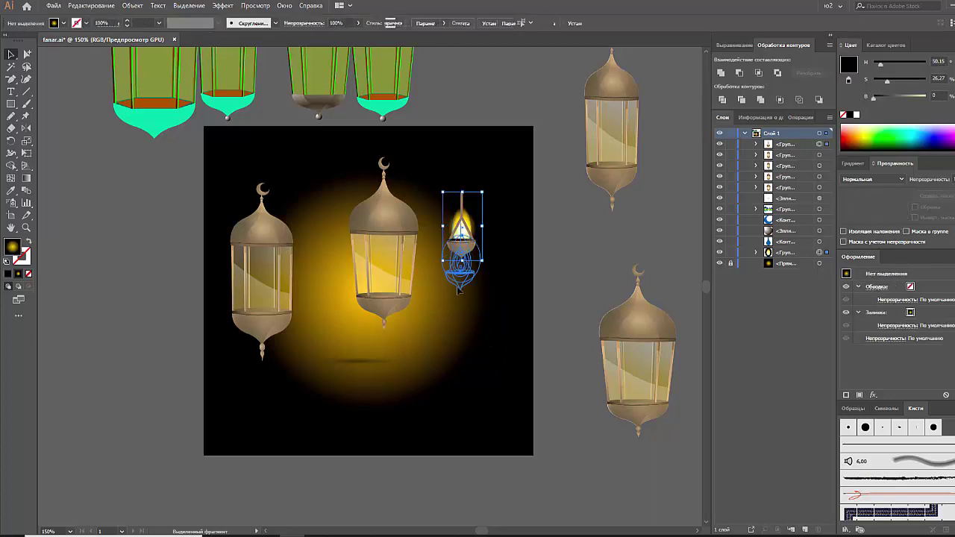
click(495, 305)
key(z)
drag(440, 261, 564, 188)
Bring the flame group to the front and zoom in on the oil lamp
alt+click(564, 188)
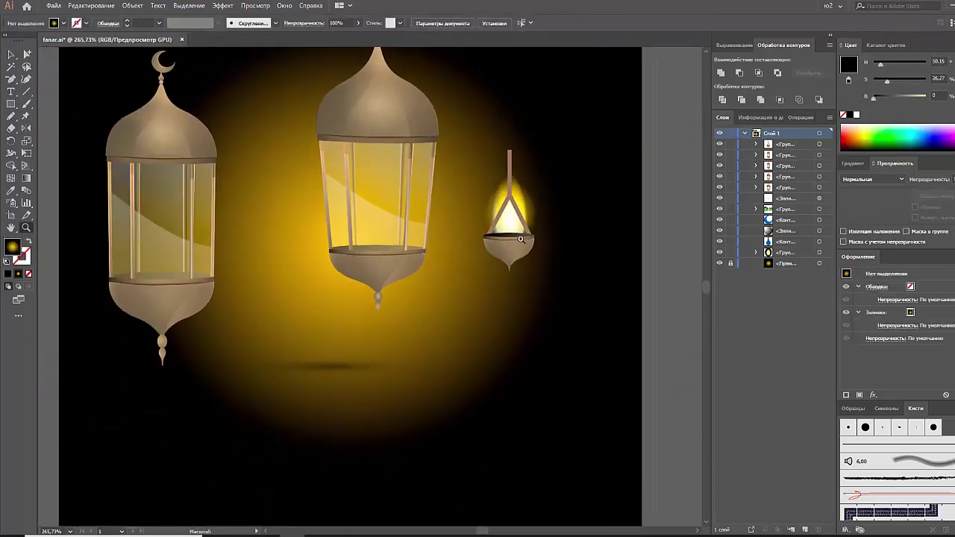
key(v)
click(515, 228)
key(ctrl+shift+bracketright)
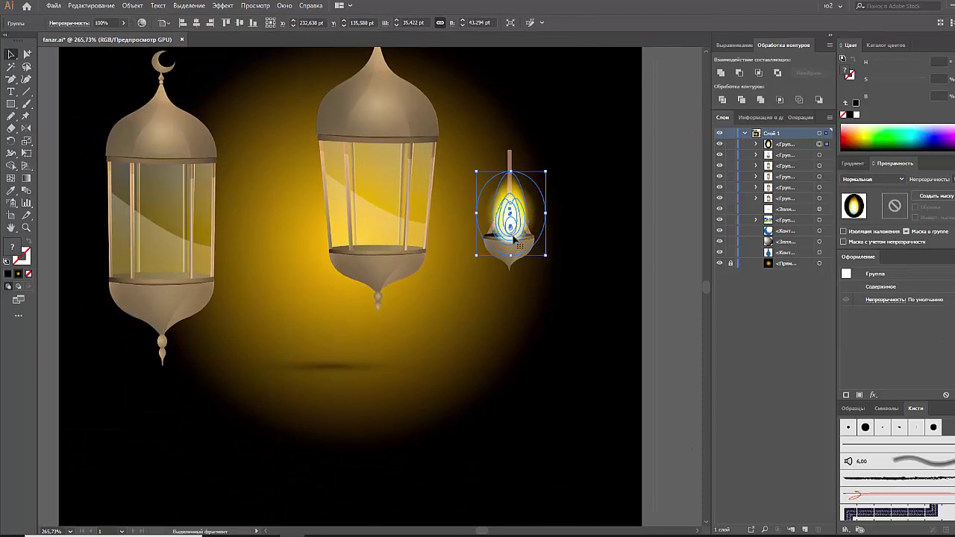
key(ctrl+shift+a)
alt+scroll(477, 306, up, 3)
mouse_move(580, 192)
mouse_down()
mouse_move(433, 348)
mouse_move(432, 404)
mouse_up()
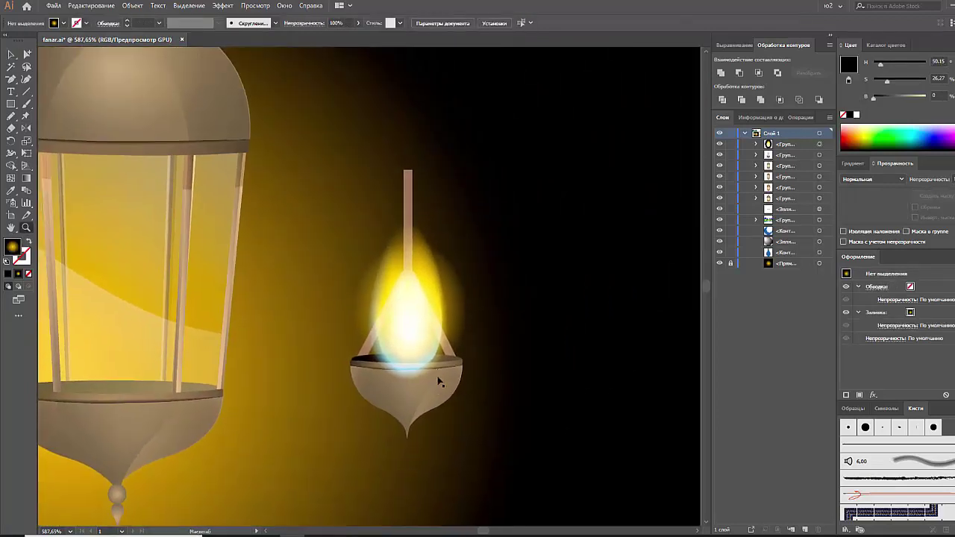
Move the flame into the isolated lamp bowl group, centred over the bowl
key(v)
click(417, 339)
key(Delete)
click(421, 380)
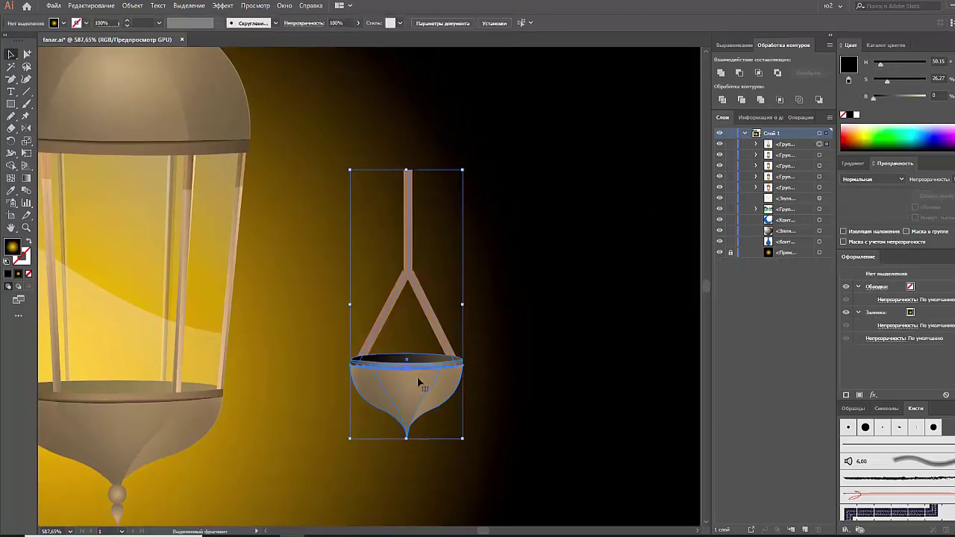
right_click(418, 382)
click(447, 286)
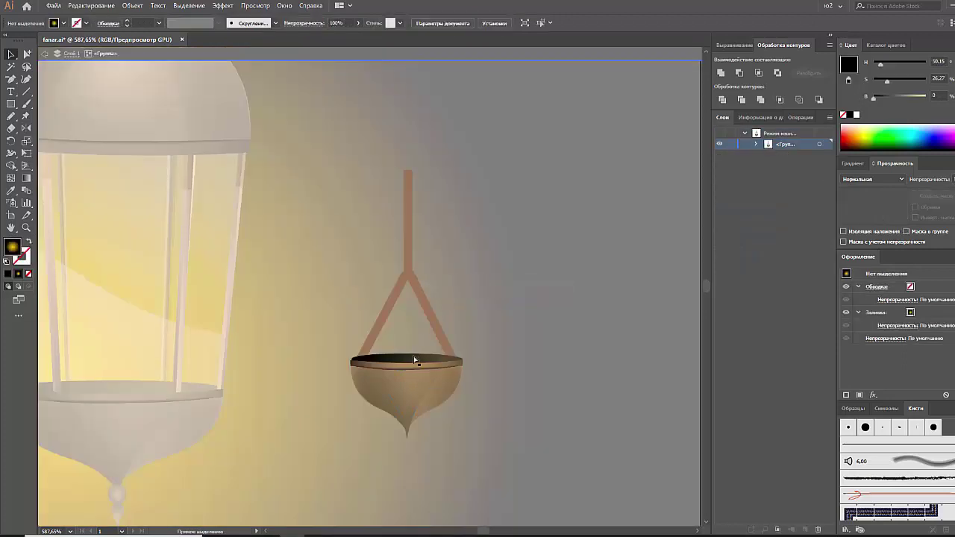
key(ctrl+v)
drag(414, 356, 446, 363)
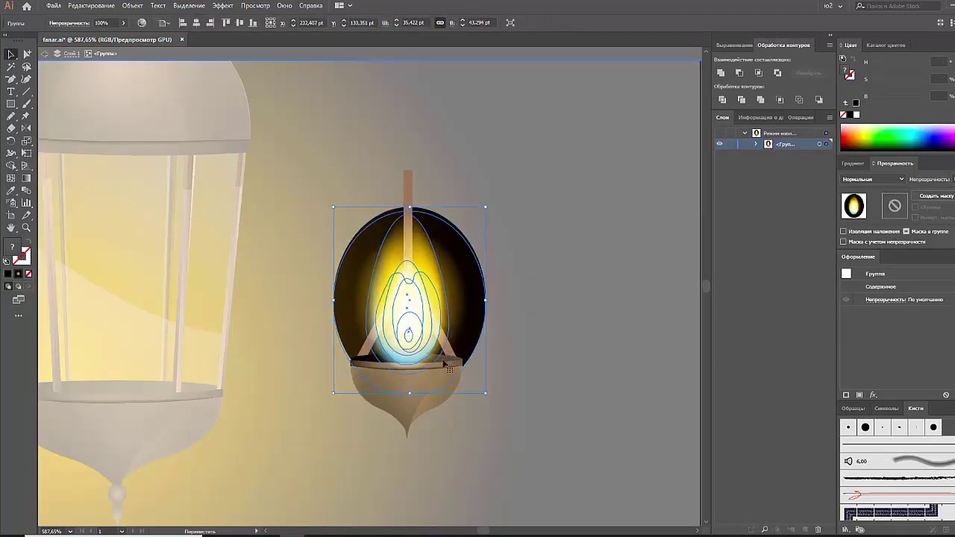
Inspect the bowl's clipping group and dismiss a splitting warning
click(414, 422)
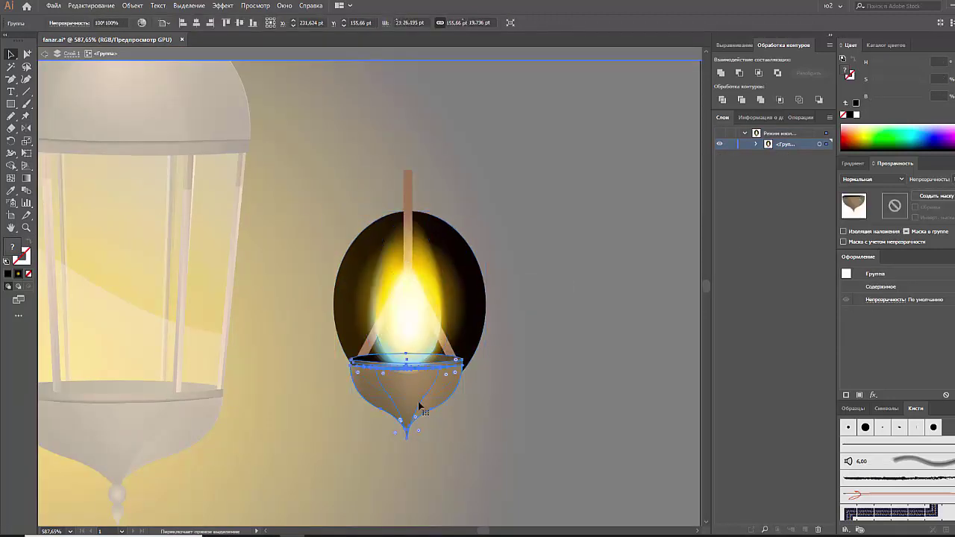
click(416, 418)
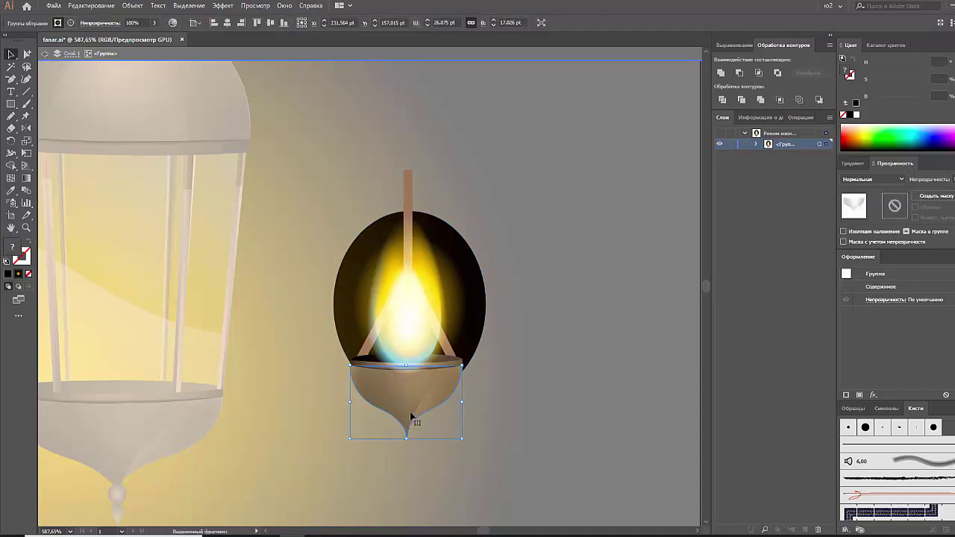
click(363, 431)
scroll(403, 373, up, 5)
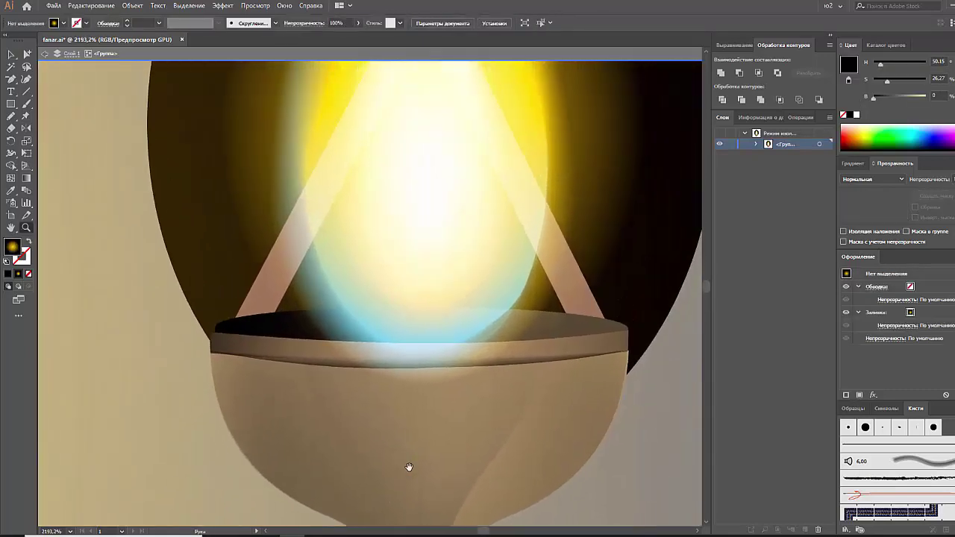
click(567, 356)
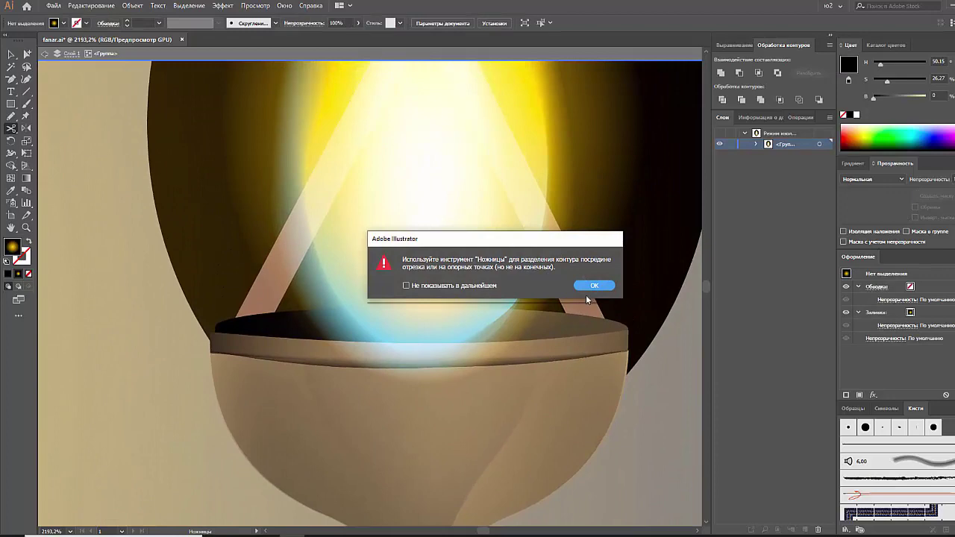
click(594, 288)
Raise the glow group above the lamp bowl, undoing an accidental bowl move
key(v)
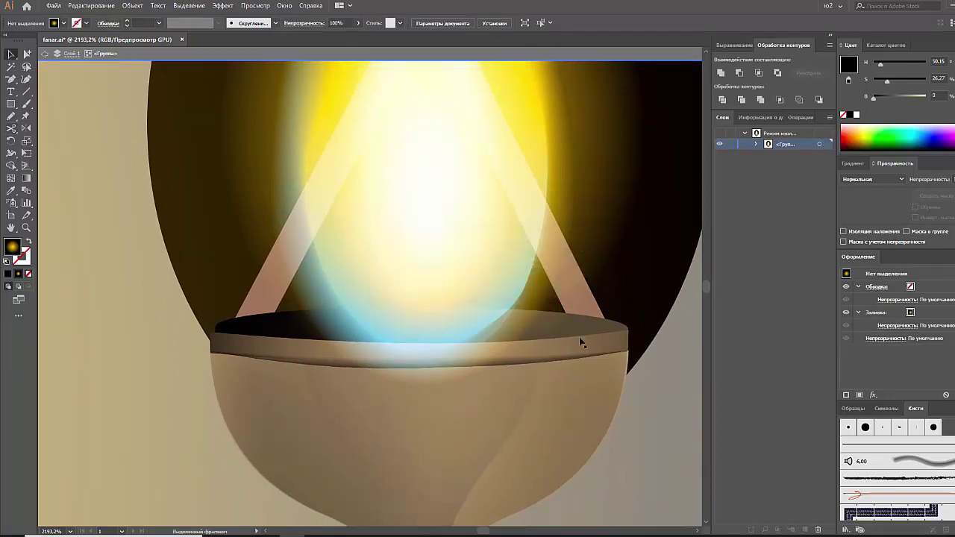
click(576, 359)
drag(571, 363, 566, 324)
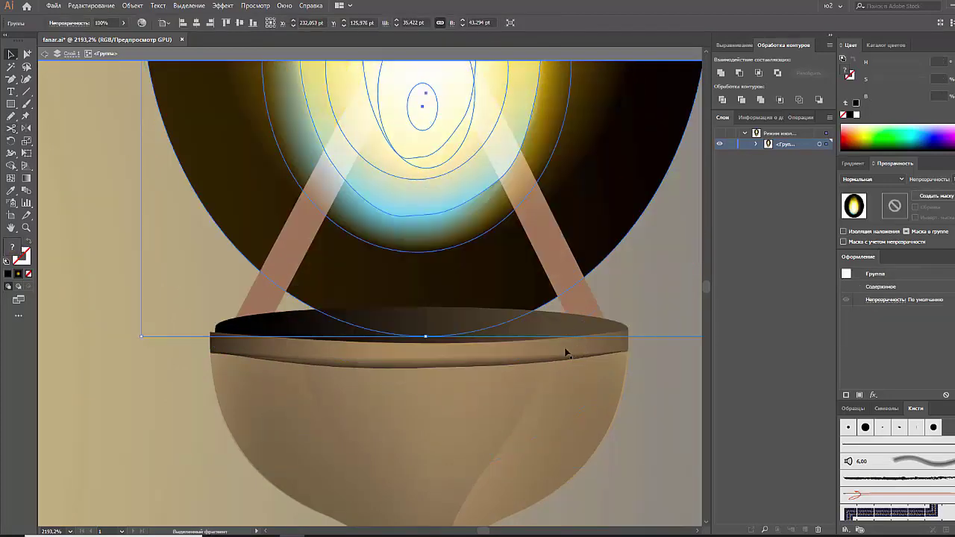
click(566, 355)
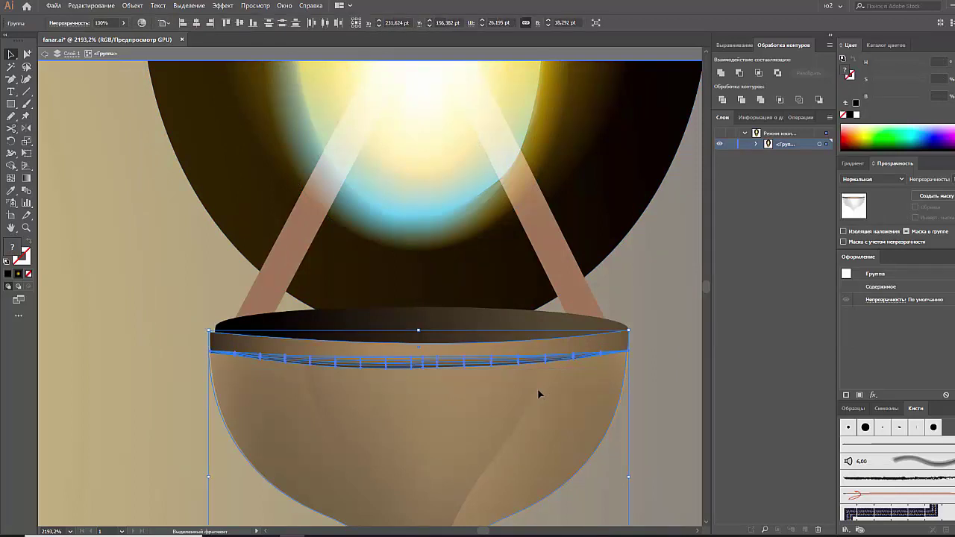
drag(540, 394, 482, 456)
key(ctrl+z)
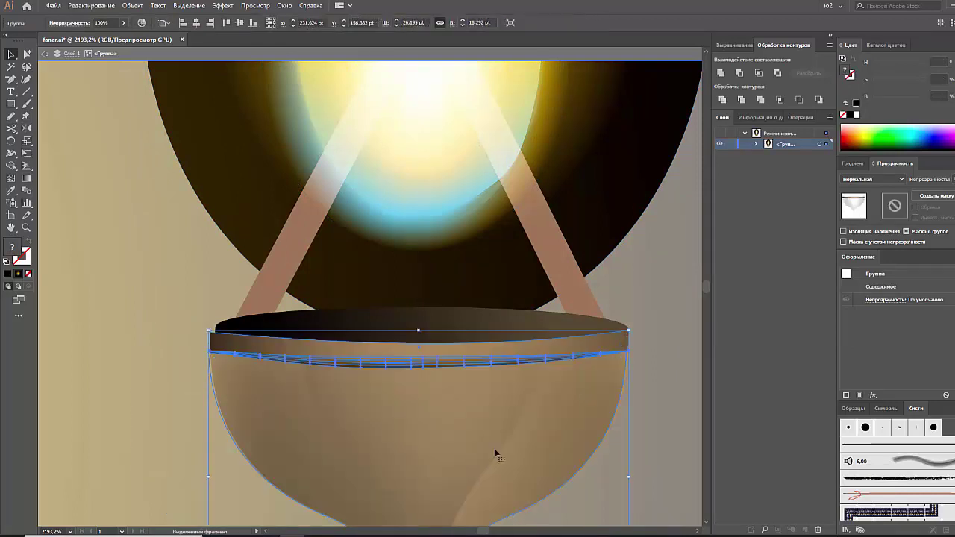
key(ctrl+z)
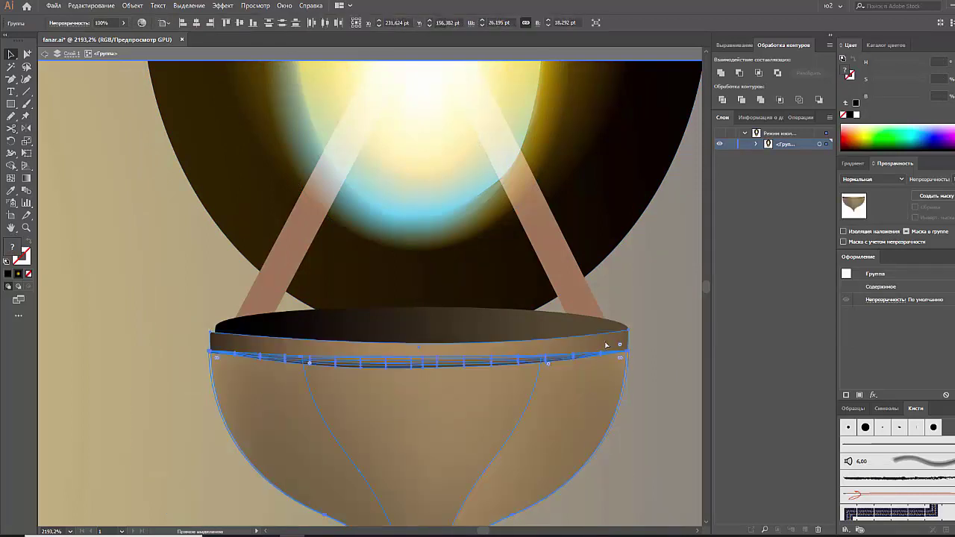
Check the glow and bowl selections, then zoom out to see the whole oil lamp
click(569, 271)
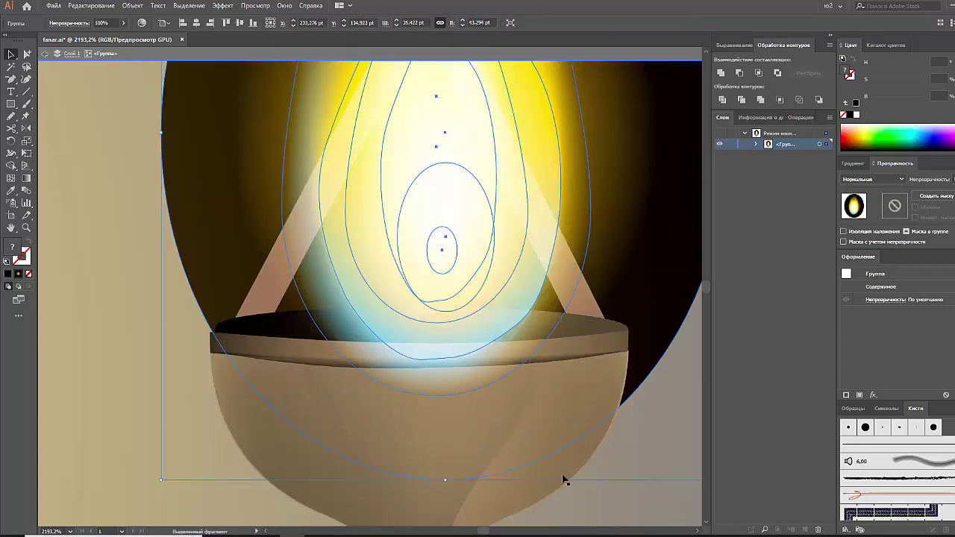
click(564, 480)
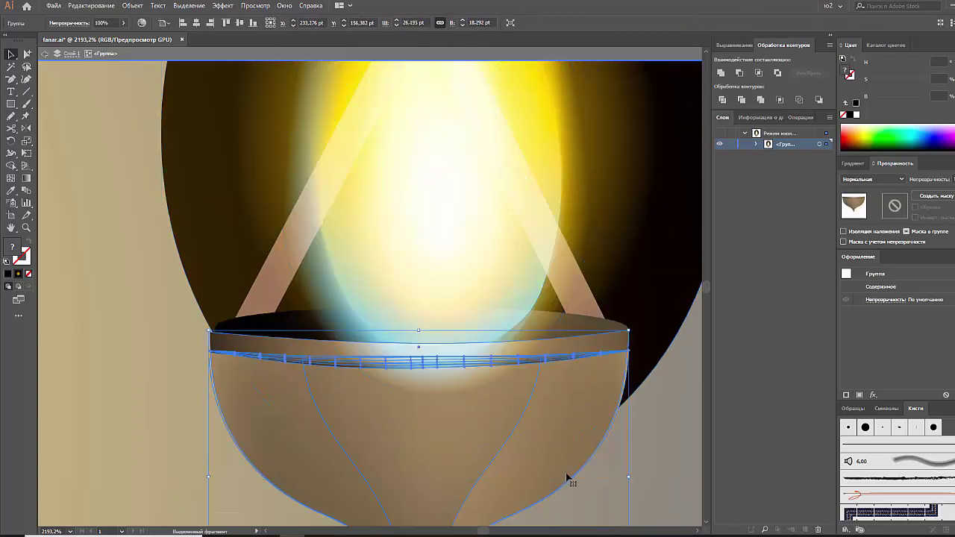
click(690, 474)
click(642, 391)
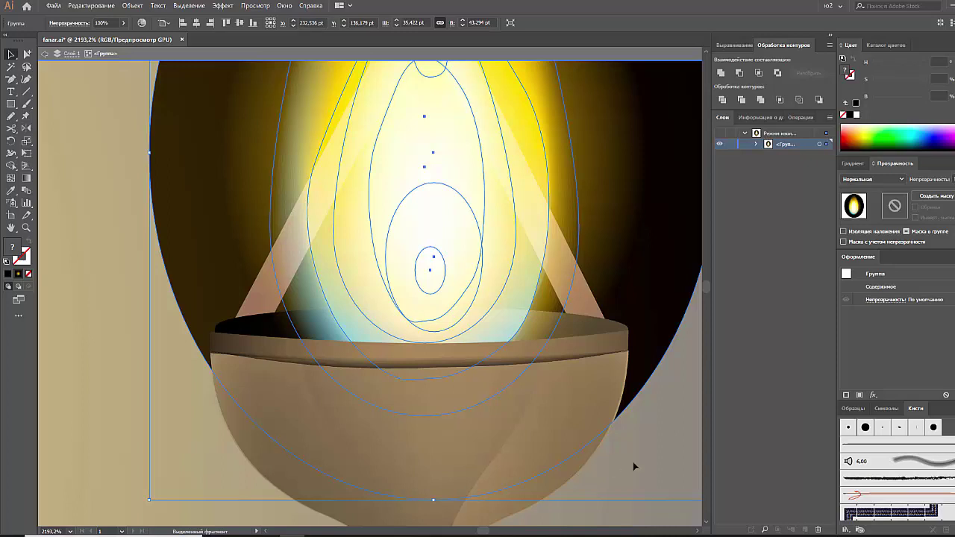
click(634, 463)
key(ctrl+minus)
key(ctrl+minus)
key(ctrl+minus)
key(ctrl+minus)
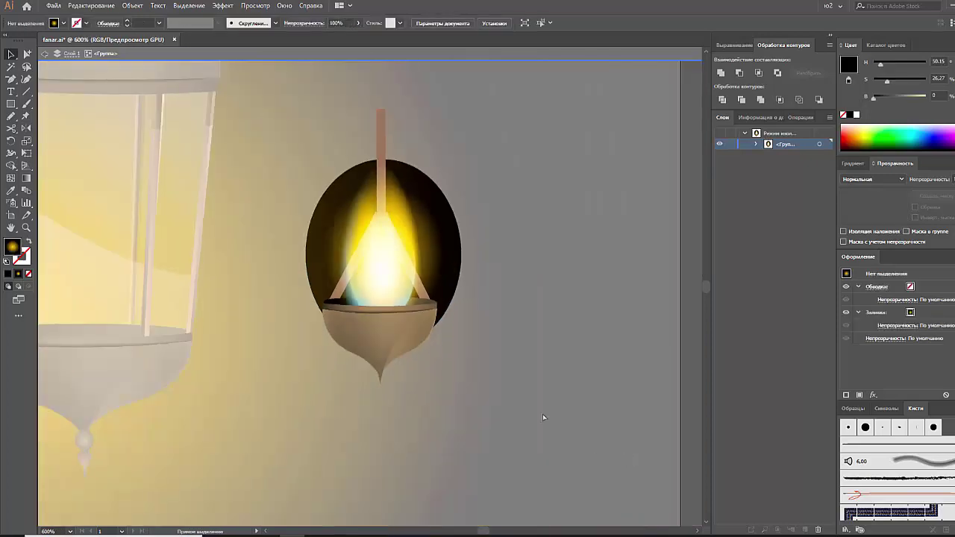
key(ctrl+minus)
Exit isolation mode and zoom out to view the whole artboard
click(430, 277)
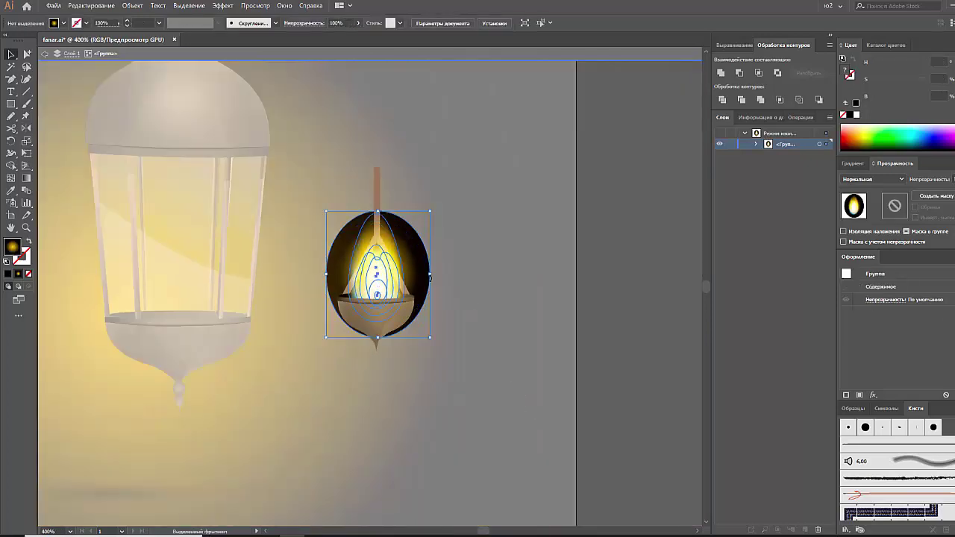
key(Escape)
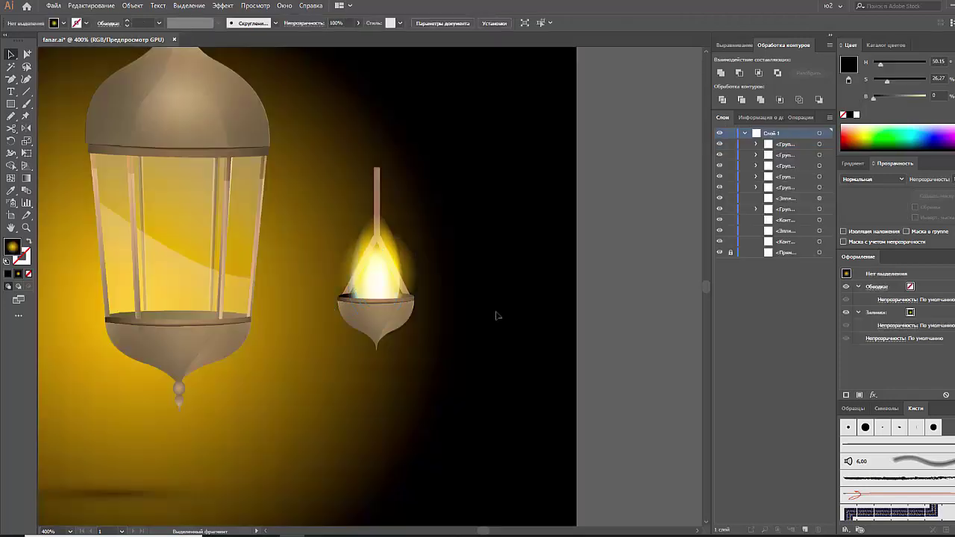
mouse_move(480, 326)
mouse_down()
mouse_move(563, 356)
mouse_move(545, 332)
mouse_up()
click(464, 295)
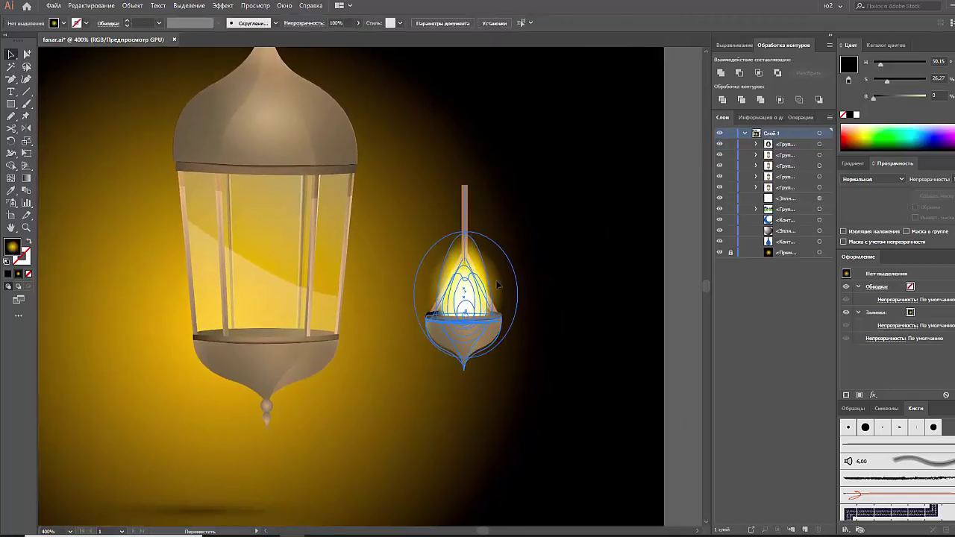
click(569, 330)
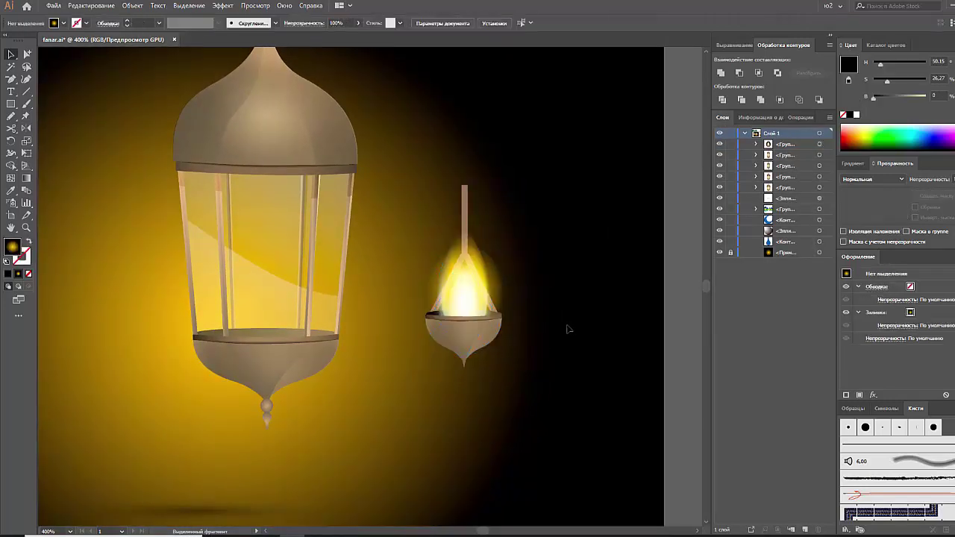
key(ctrl+minus)
key(ctrl+minus)
scroll(486, 363, up, 1)
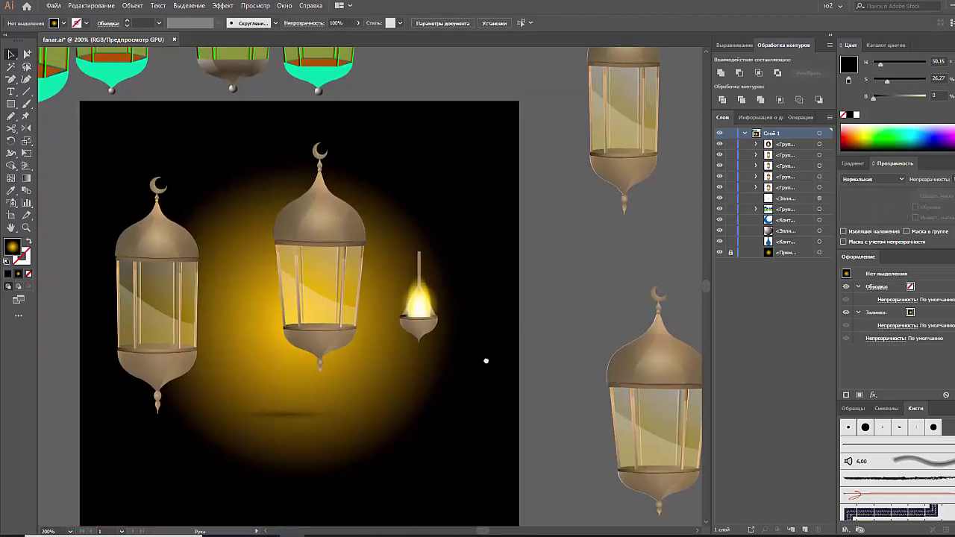
Copy the oil lamp's flame into the left lantern and cut it to the clipboard
click(409, 344)
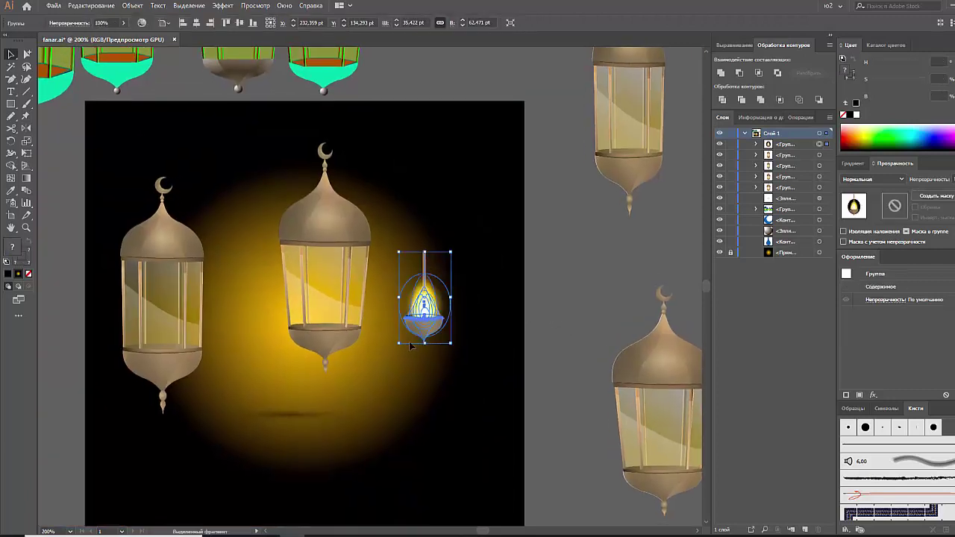
click(406, 359)
mouse_move(406, 359)
mouse_down()
mouse_move(436, 353)
mouse_move(201, 326)
mouse_move(198, 337)
mouse_up()
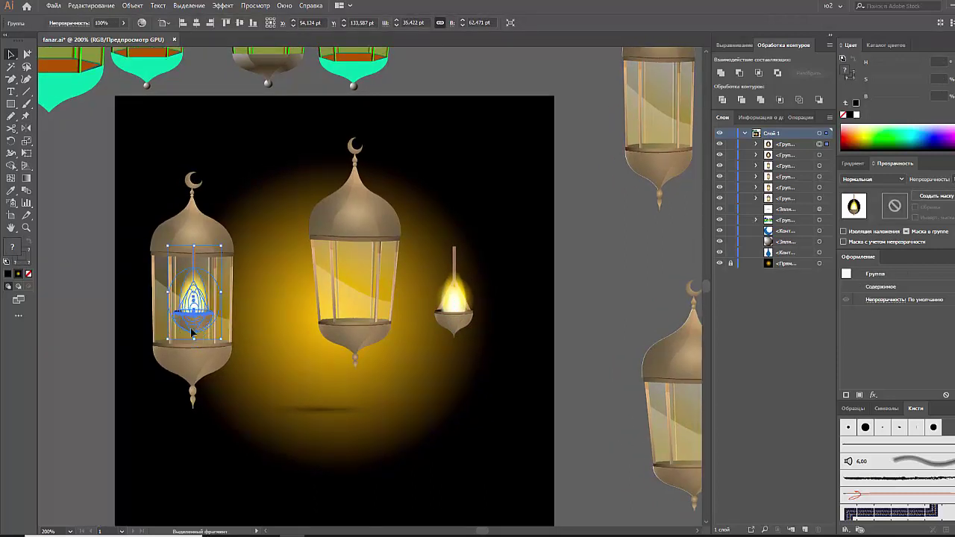
click(166, 334)
click(192, 310)
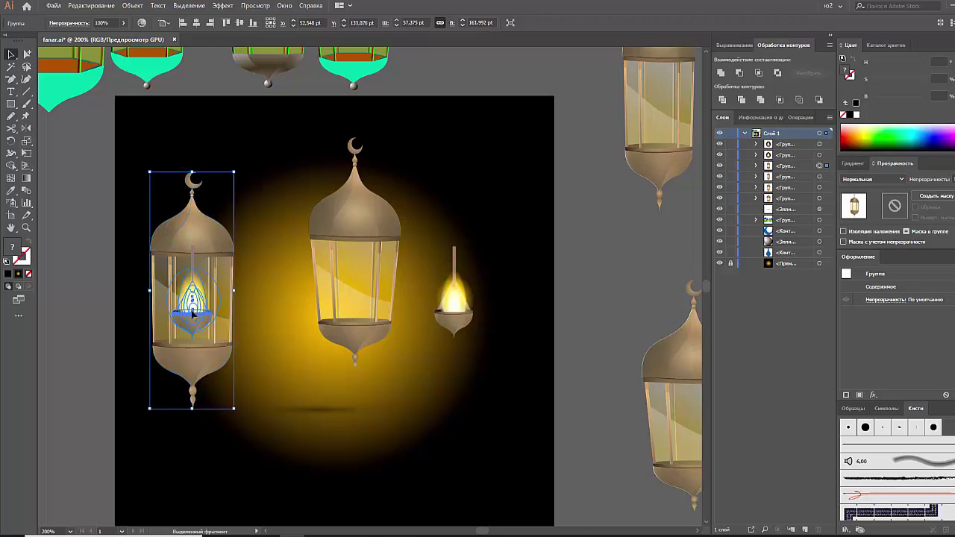
key(ctrl+x)
Paste the flame in front inside the isolated left lantern, layered behind its glass panes
right_click(192, 316)
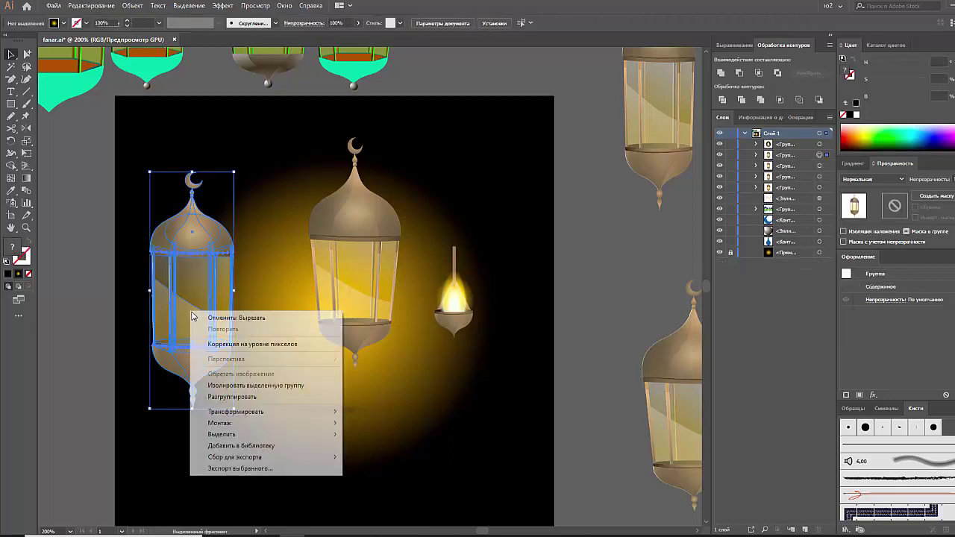
click(218, 385)
click(214, 351)
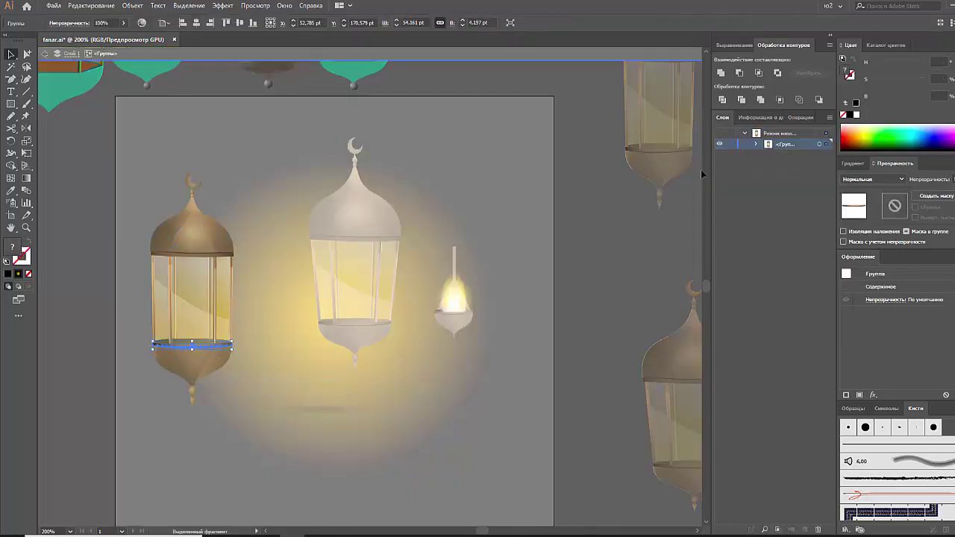
key(ctrl+f)
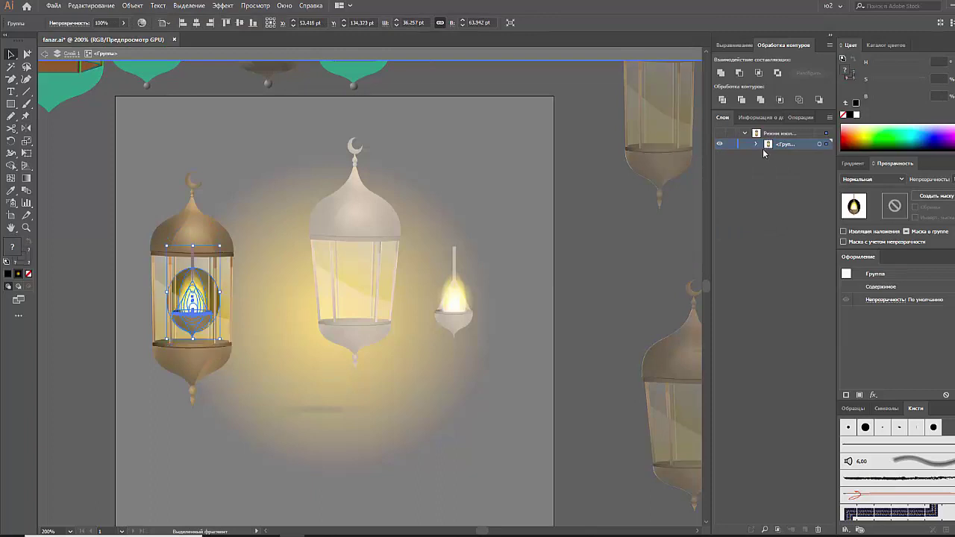
click(756, 145)
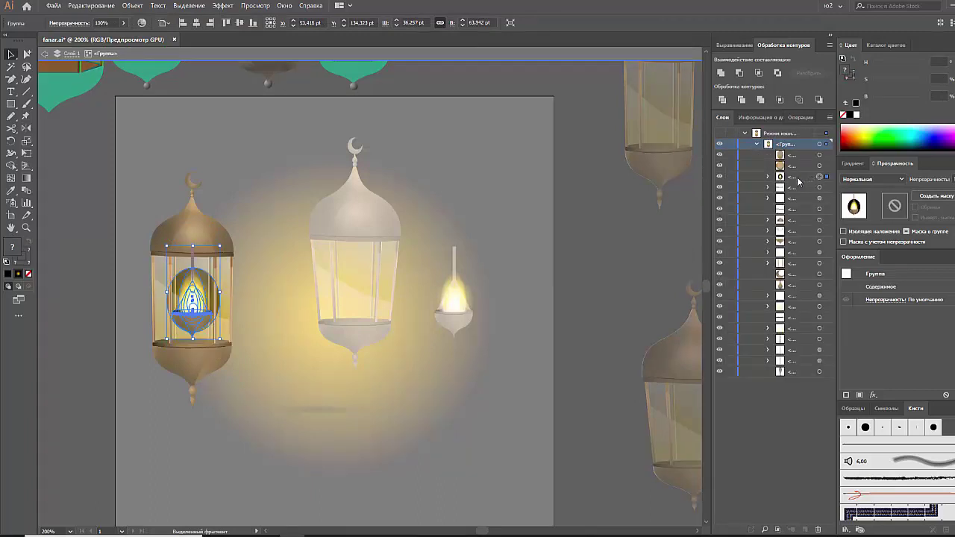
drag(799, 182, 793, 329)
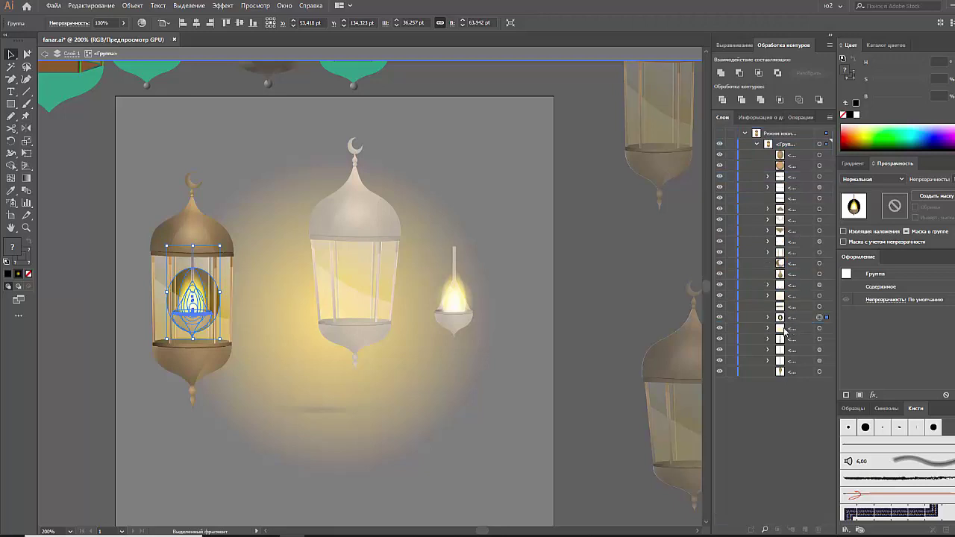
Exit the lantern group and nudge the flame slightly lower inside the left lantern
click(560, 376)
click(231, 335)
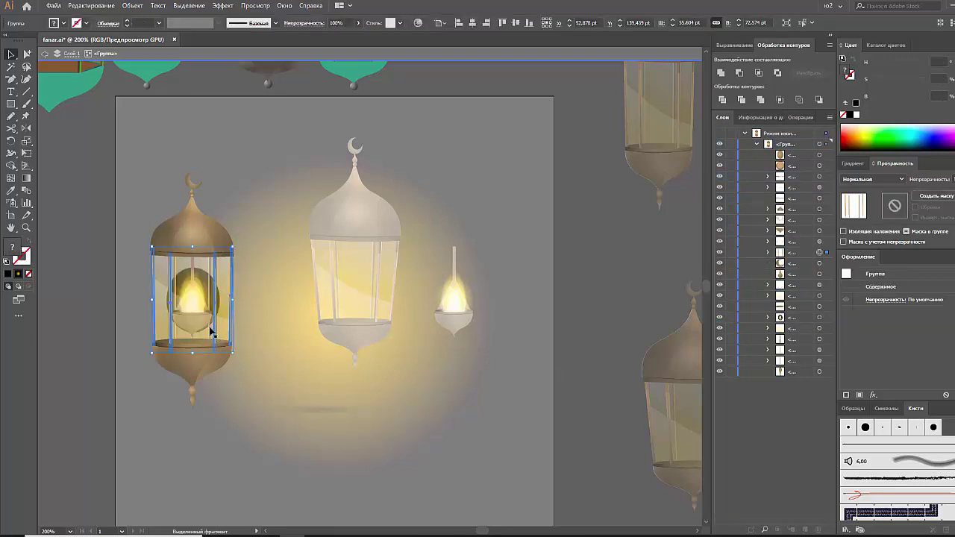
click(219, 329)
click(238, 317)
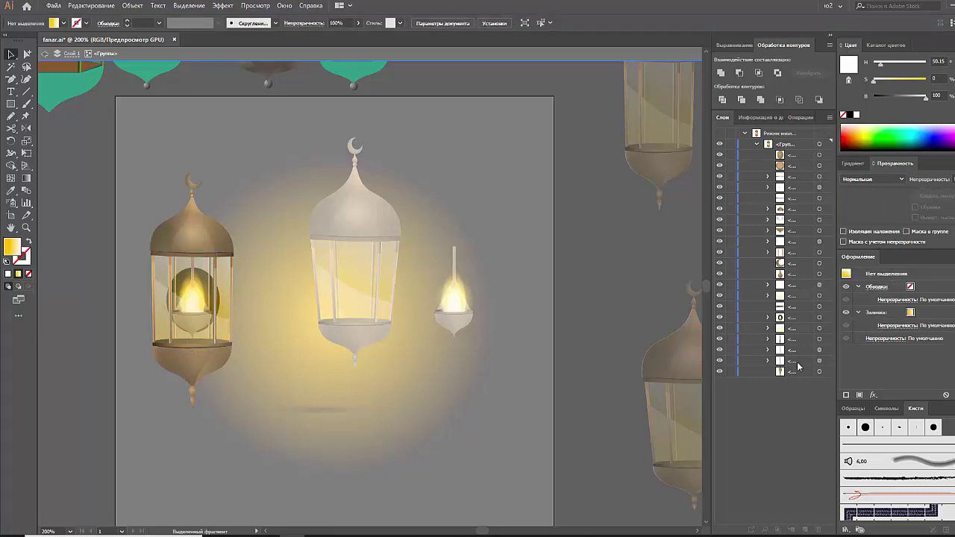
double_click(495, 369)
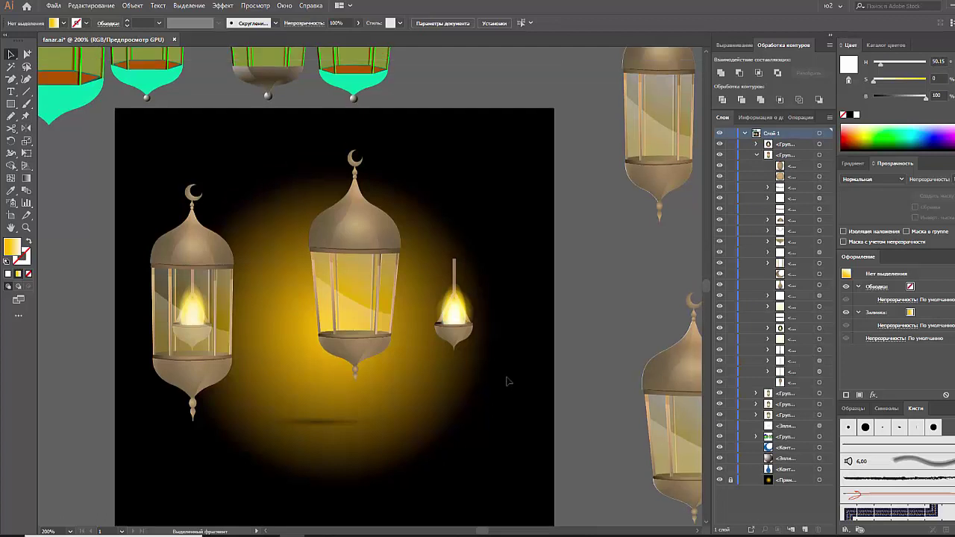
click(820, 329)
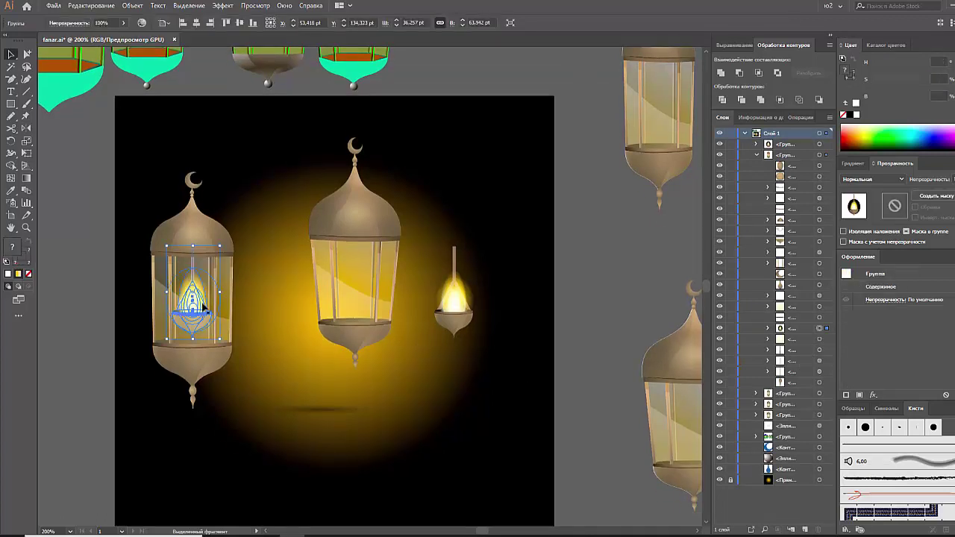
drag(200, 312, 200, 321)
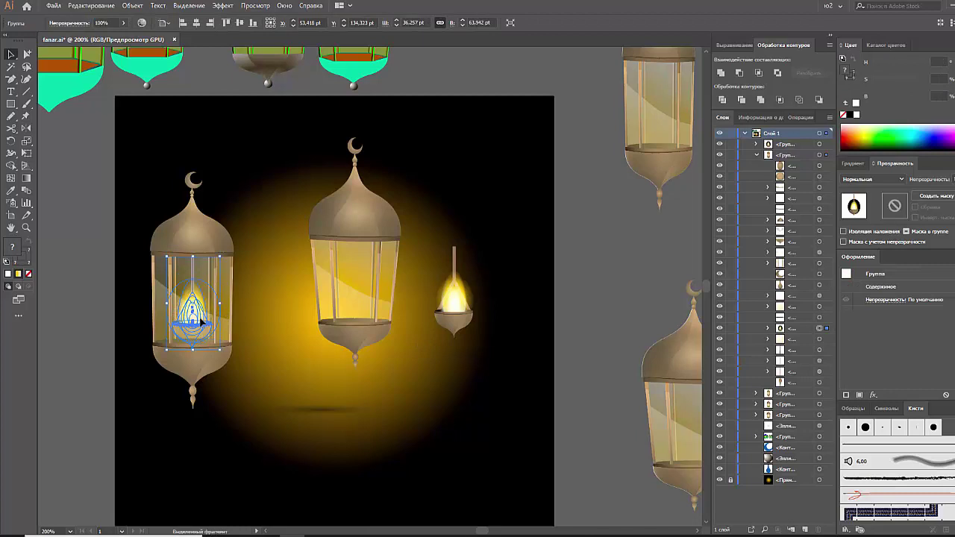
click(265, 335)
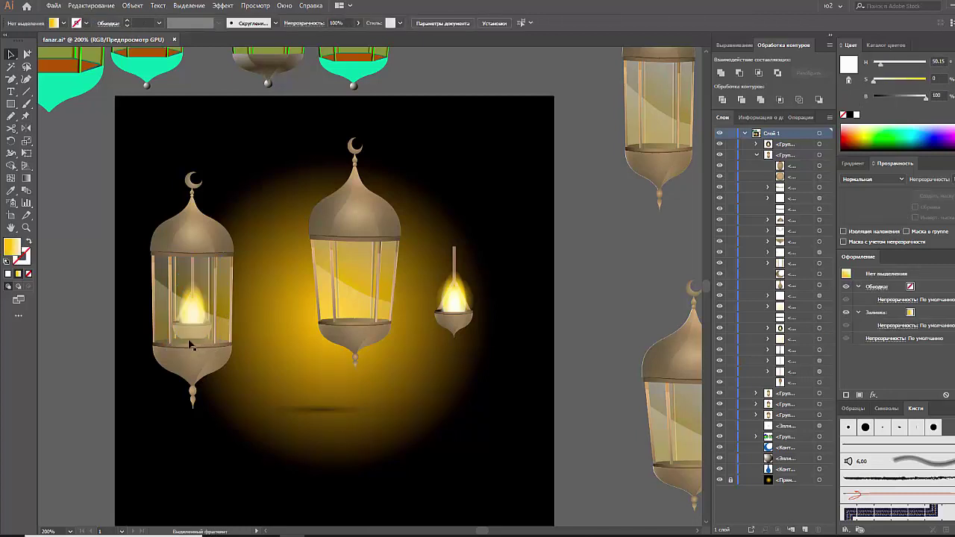
click(820, 328)
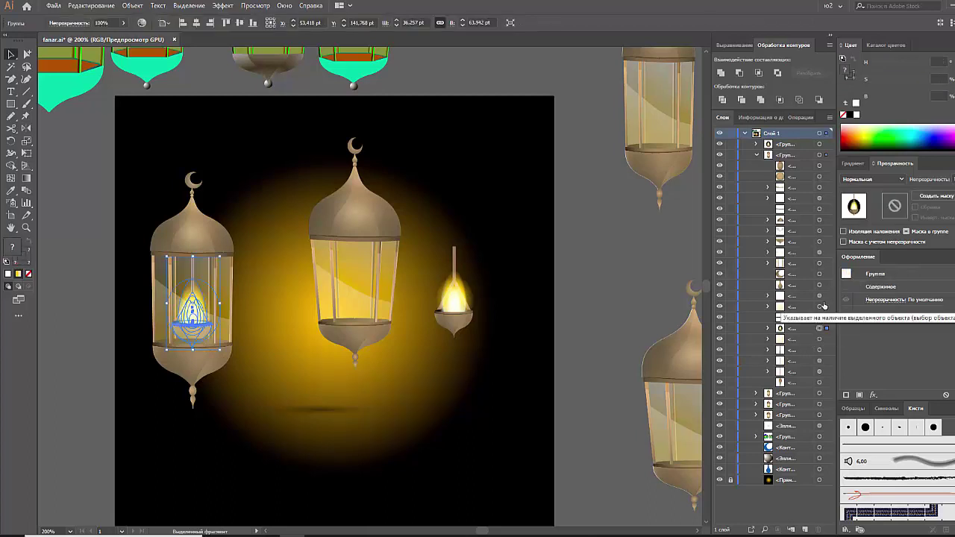
In Layers, group the left lantern's upper band with its neighbouring piece
click(820, 242)
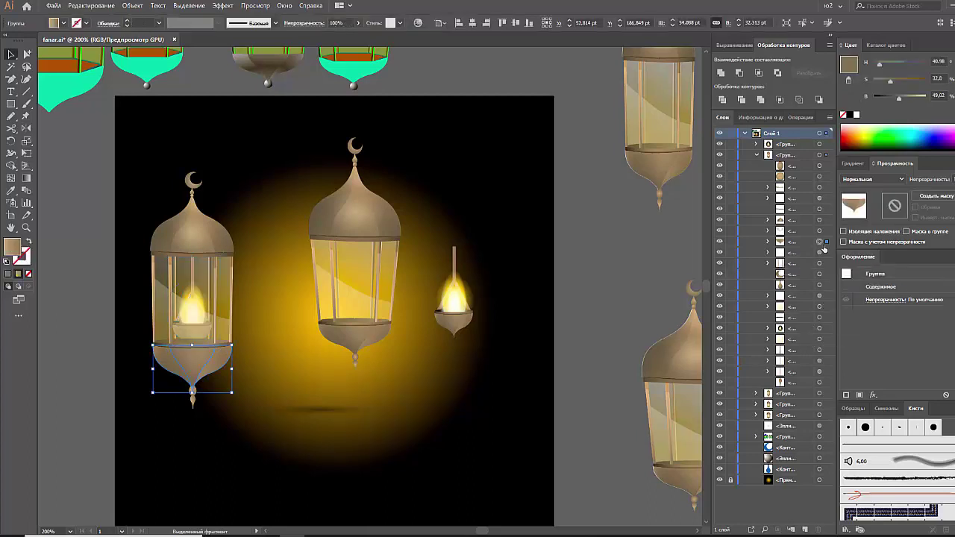
click(820, 231)
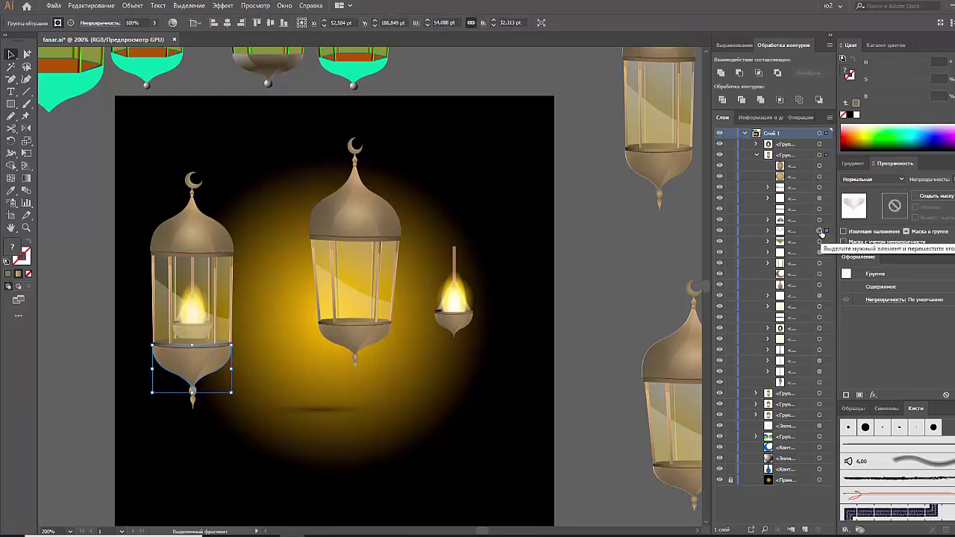
click(820, 220)
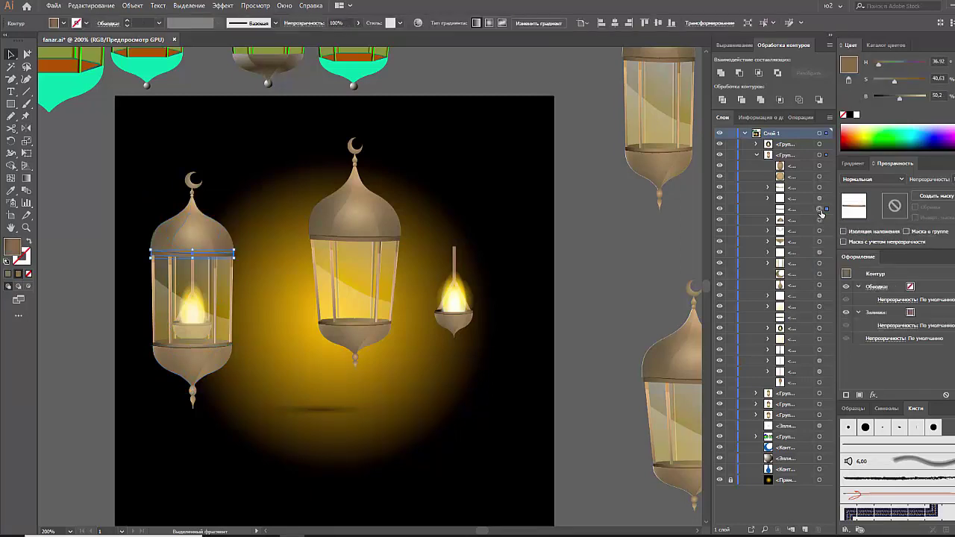
click(820, 188)
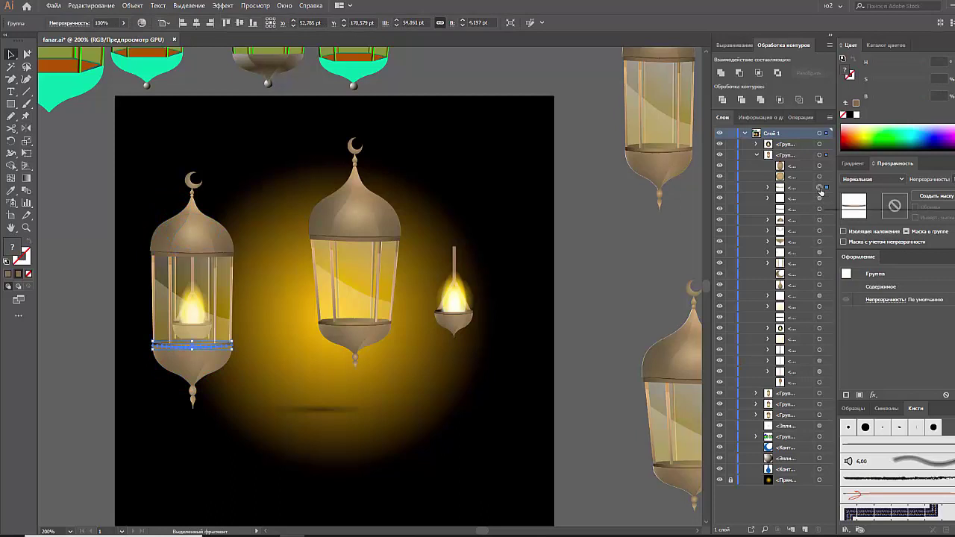
click(821, 198)
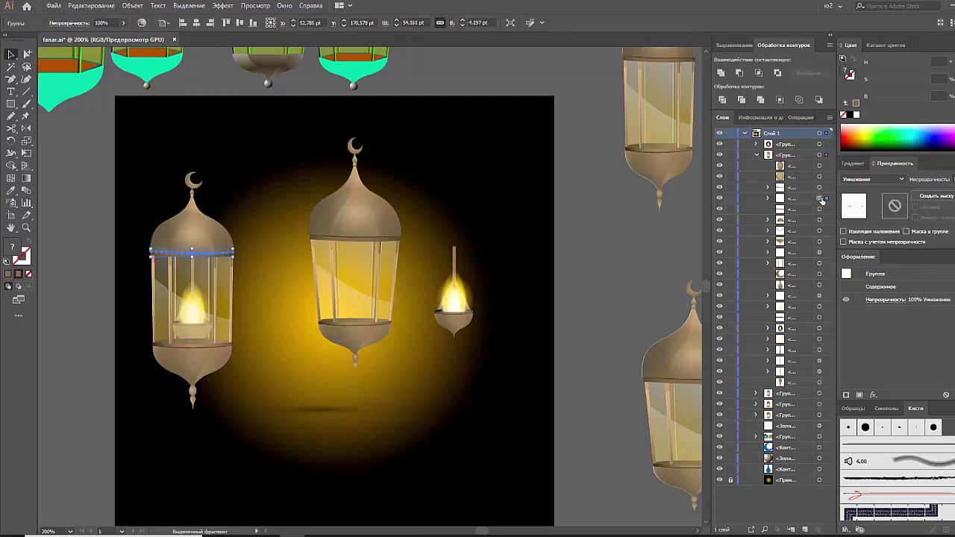
click(820, 188)
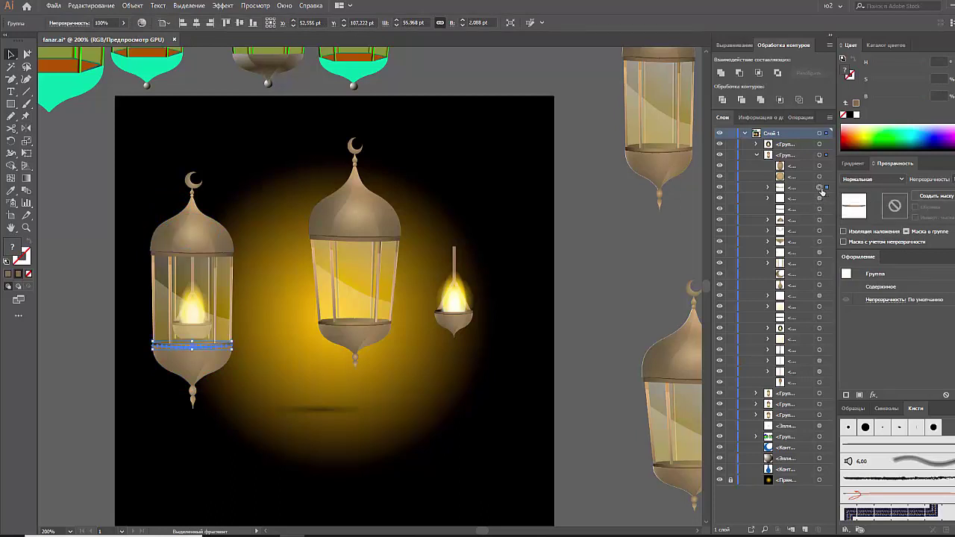
click(821, 197)
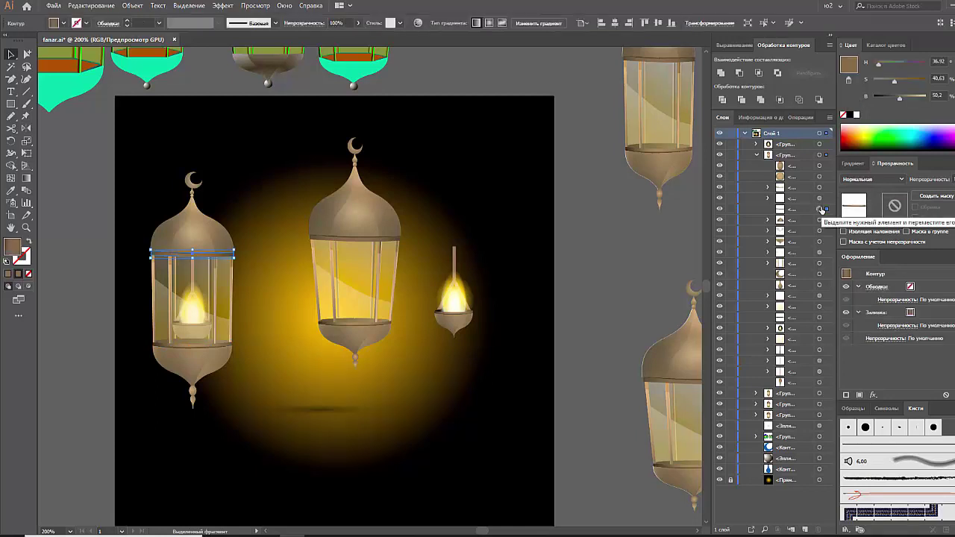
key(ctrl+g)
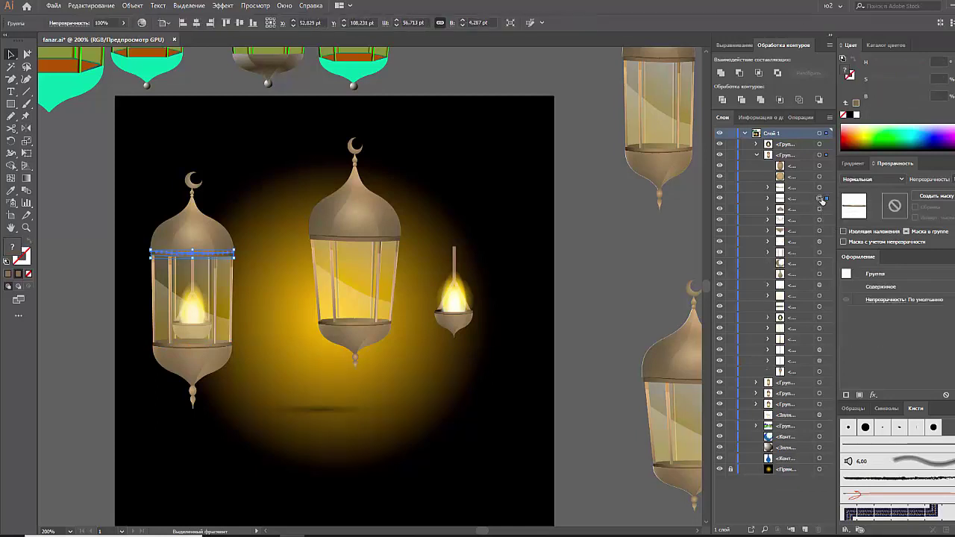
Group the dome with the upper band and the lower band with the bowl
click(820, 209)
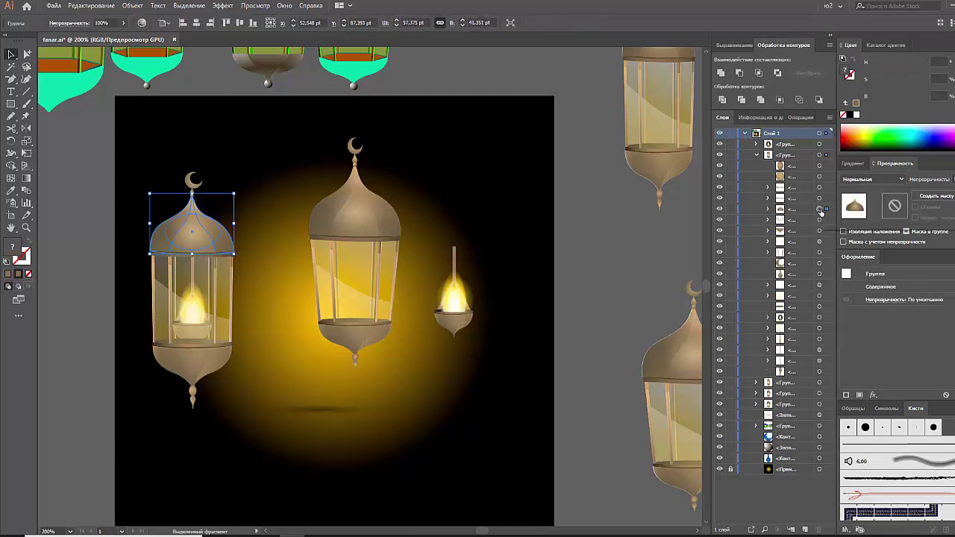
shift+click(820, 198)
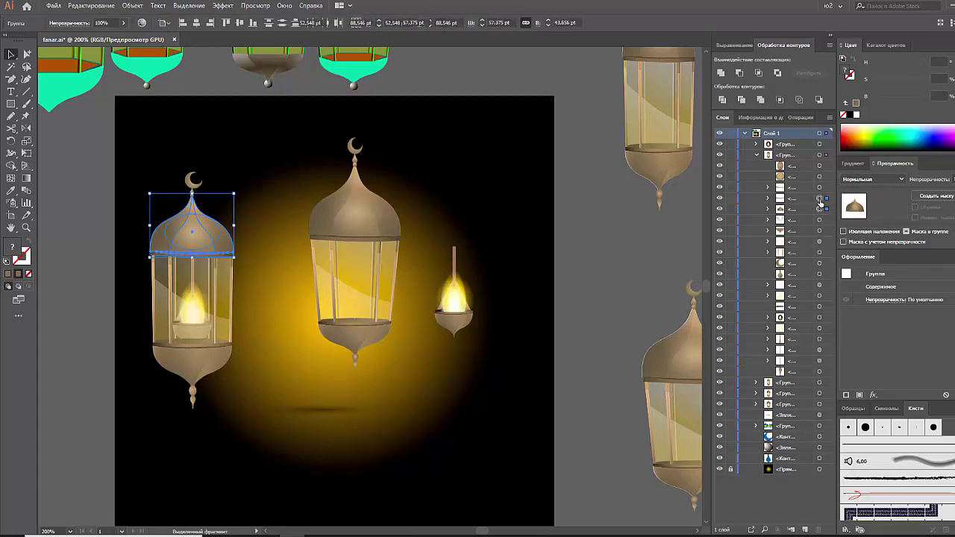
key(ctrl+g)
click(819, 188)
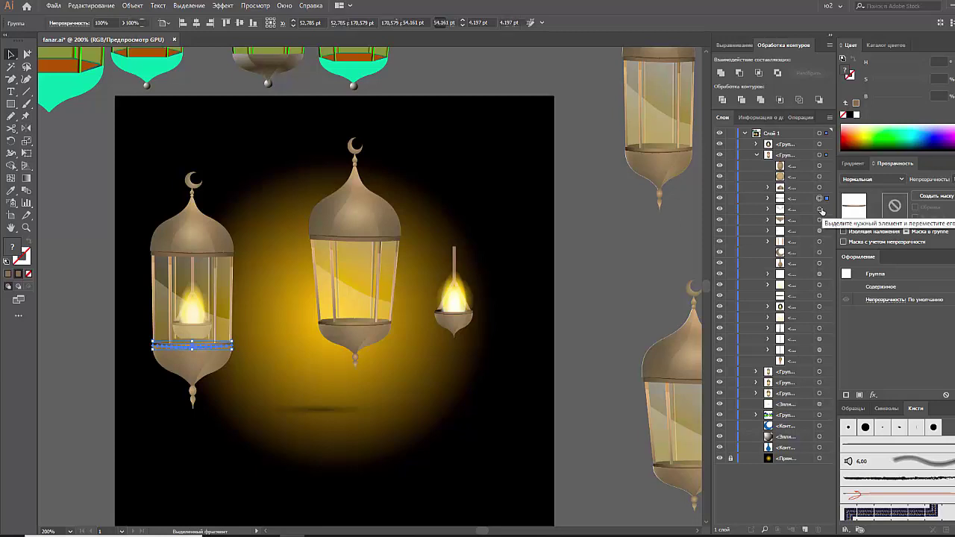
click(820, 209)
click(820, 199)
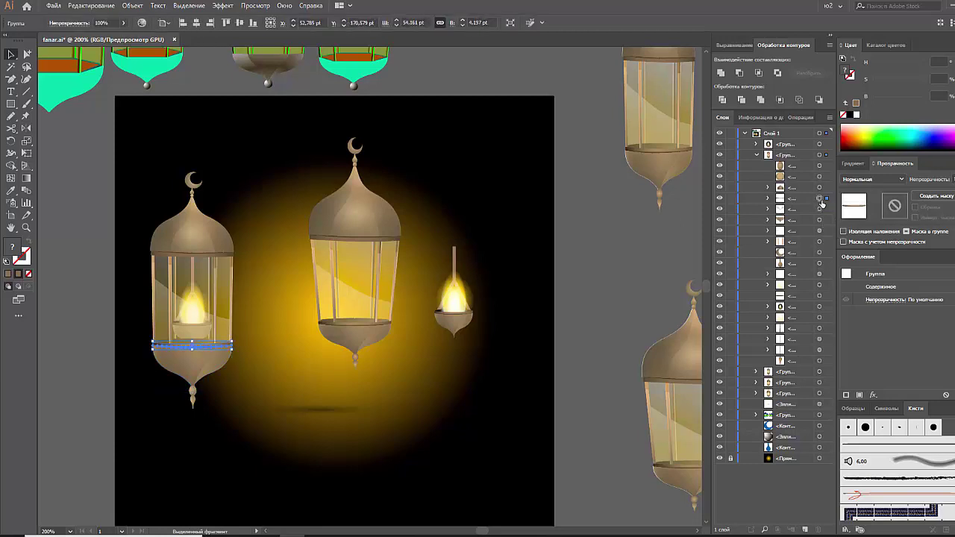
shift+click(821, 209)
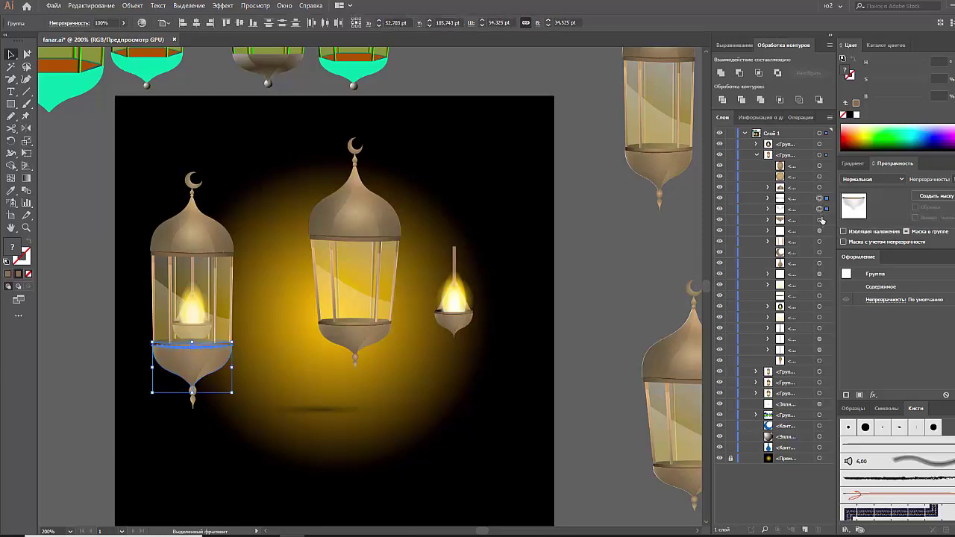
key(ctrl+g)
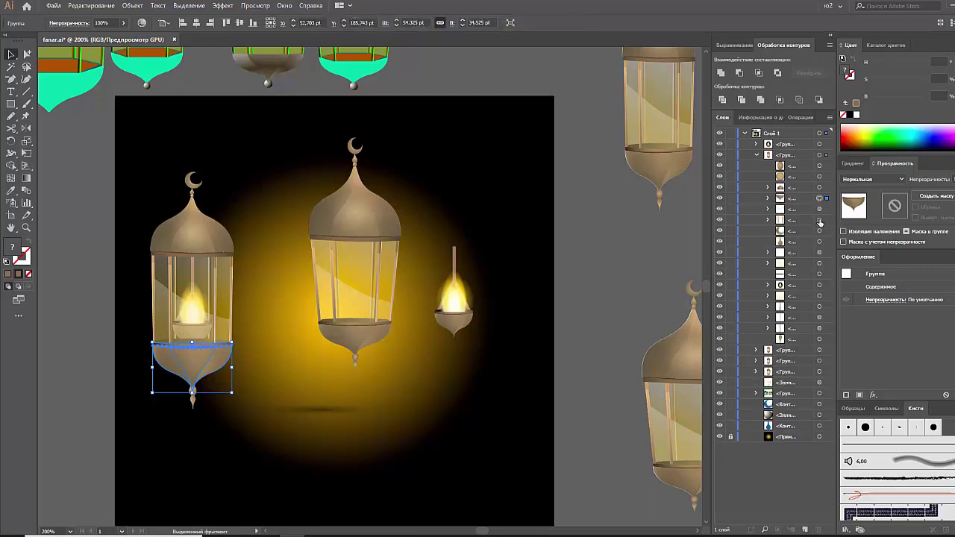
Group the crescent with its neighbouring piece and stack the band path beneath the ring
click(821, 243)
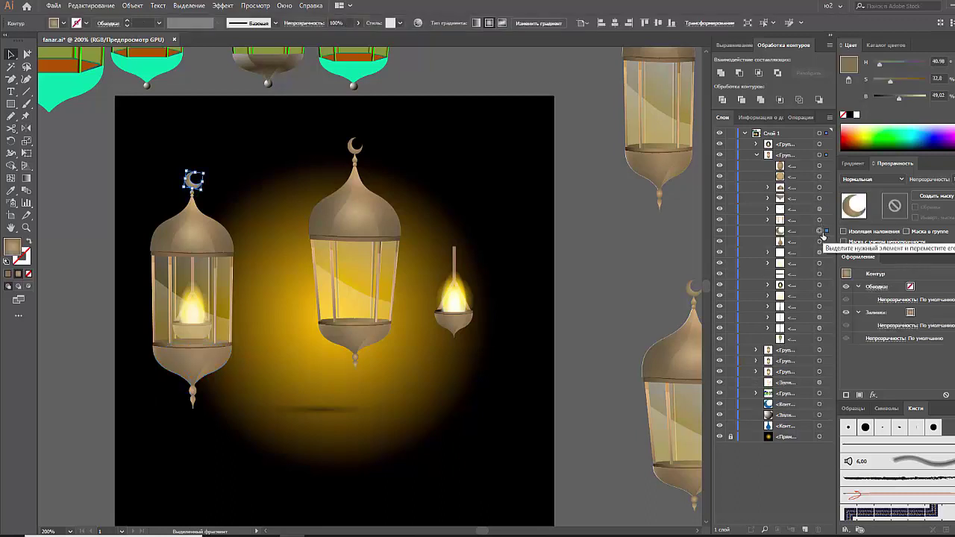
key(ctrl+g)
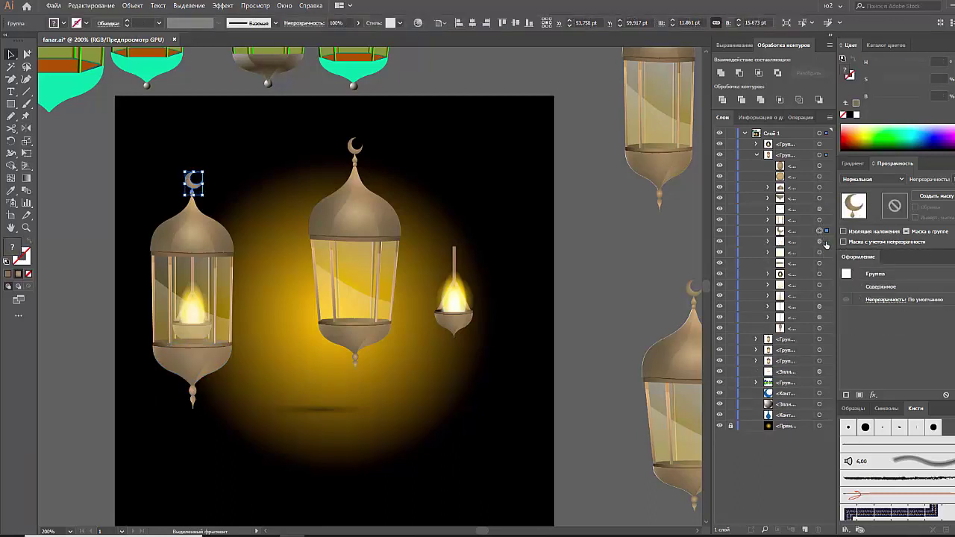
click(821, 273)
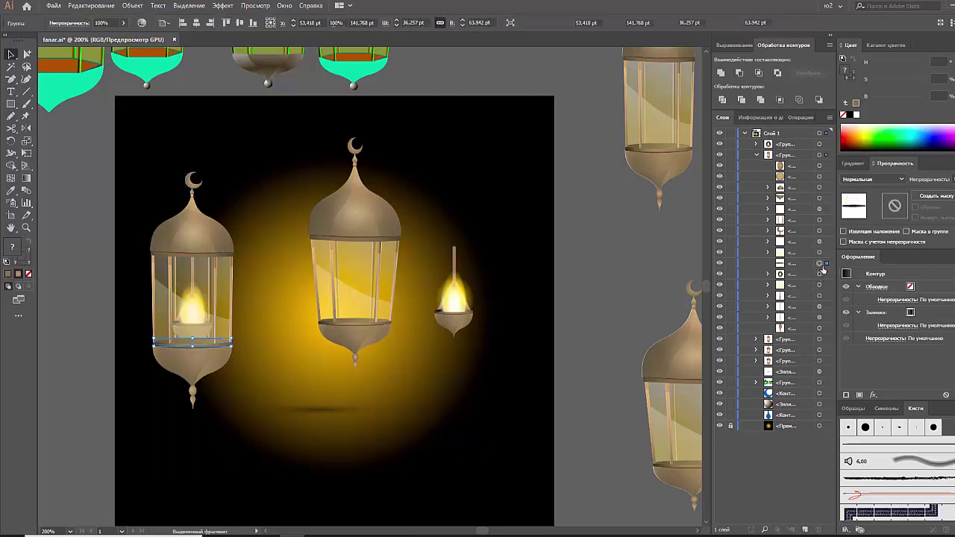
drag(803, 266, 805, 284)
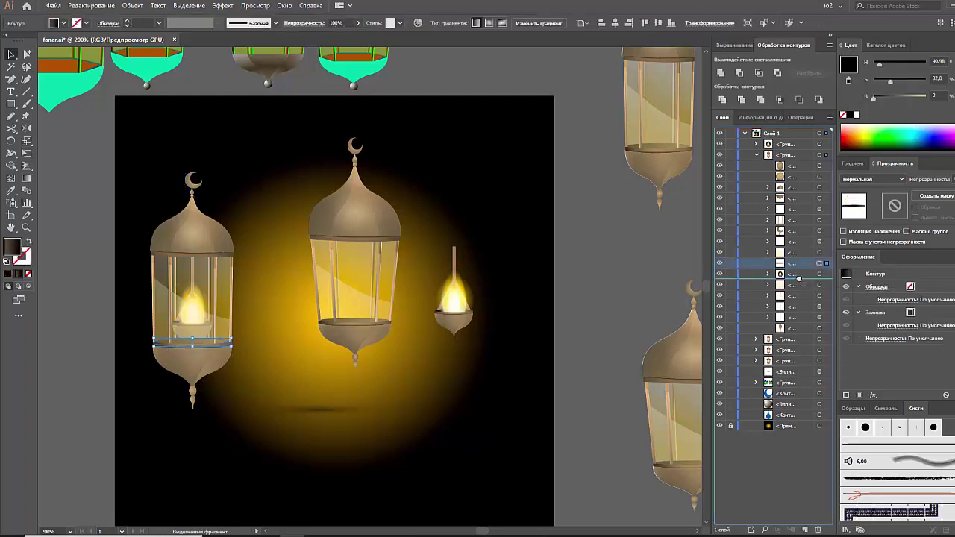
click(605, 335)
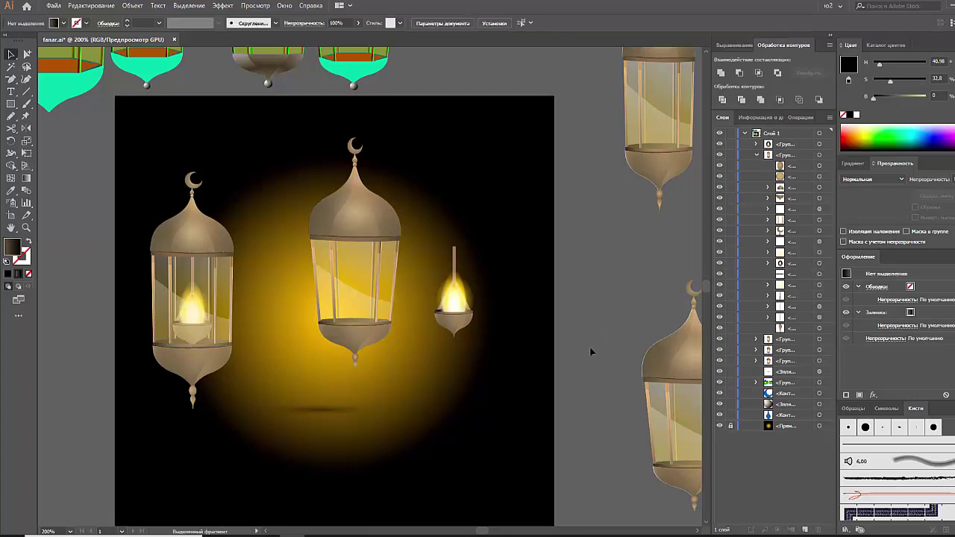
Group three of the left lantern's glass bars in the Layers panel, then undo the grouping
click(819, 318)
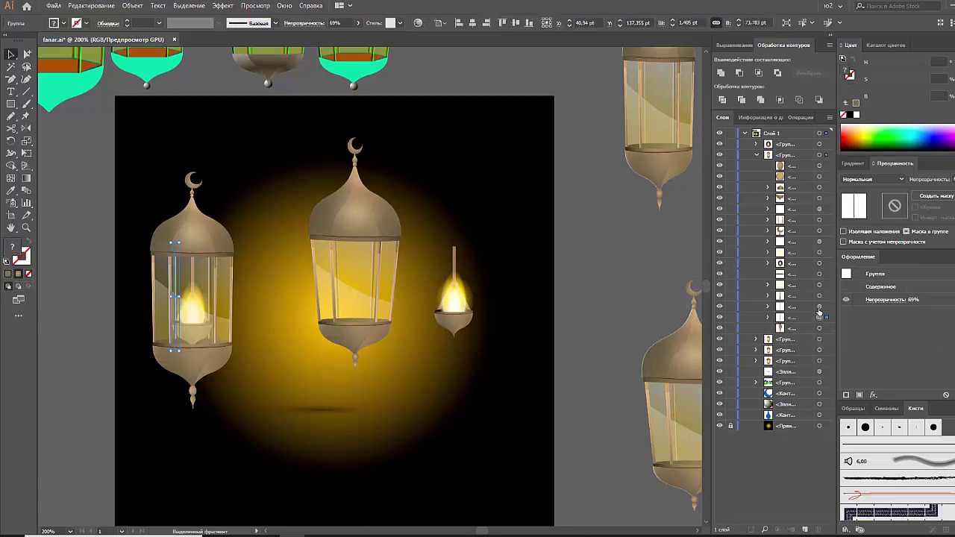
click(820, 296)
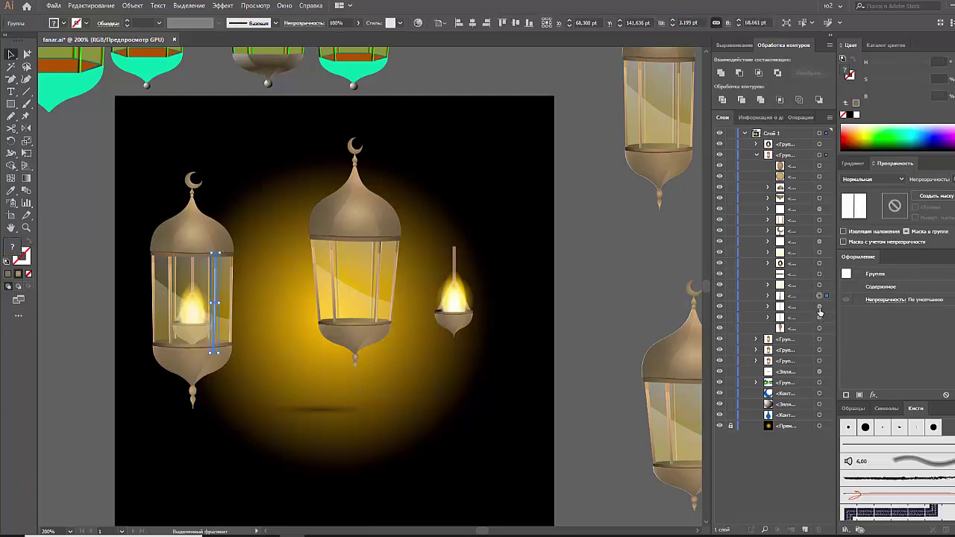
shift+click(820, 317)
key(ctrl+g)
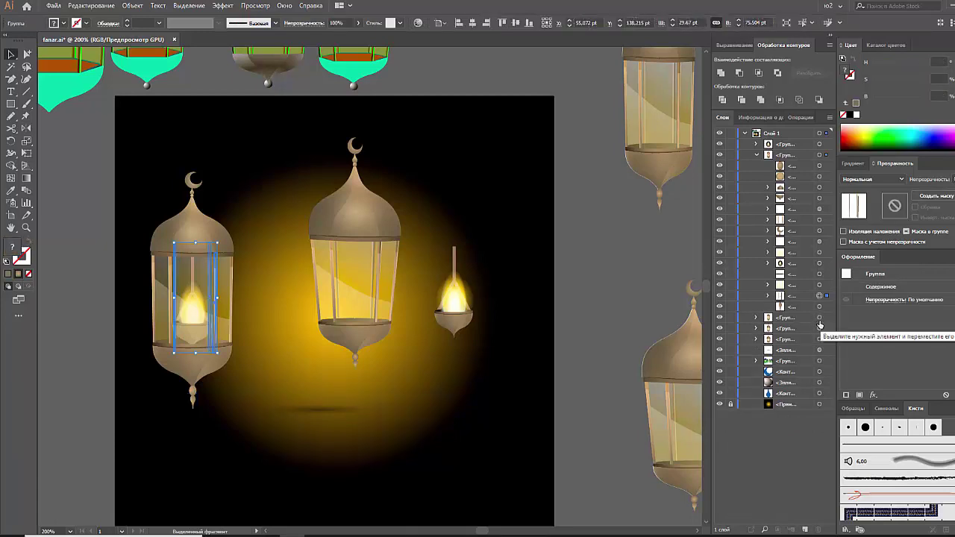
key(ctrl+z)
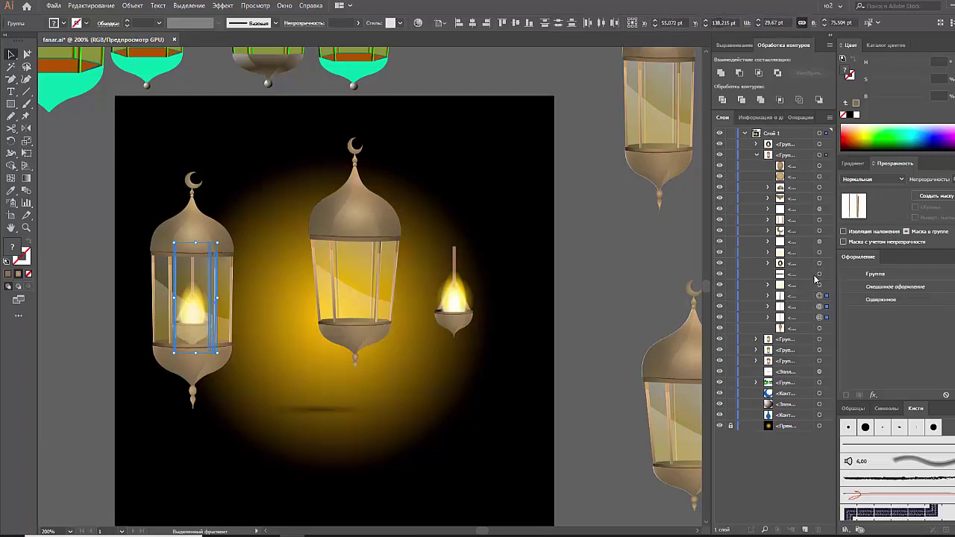
Group the left lantern's thin glass bars into one group
click(821, 220)
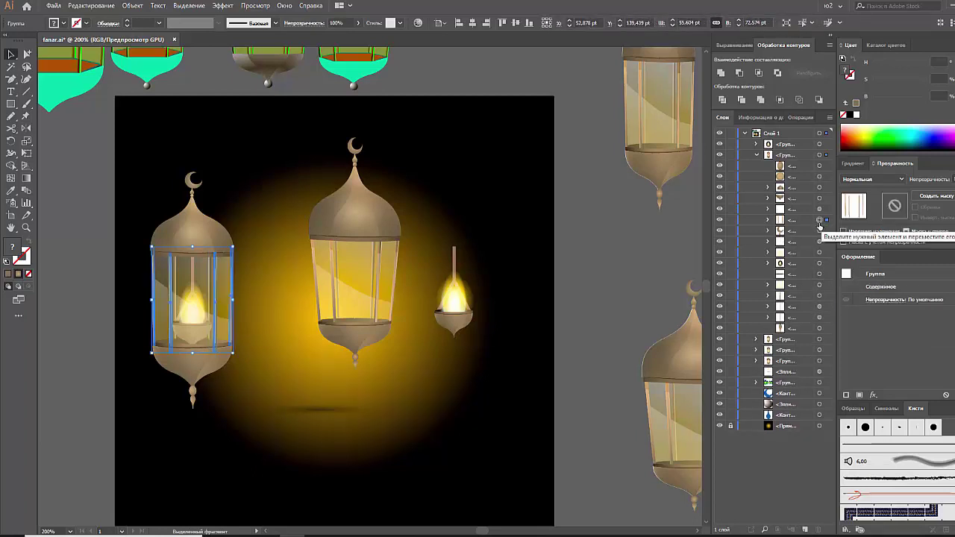
click(821, 295)
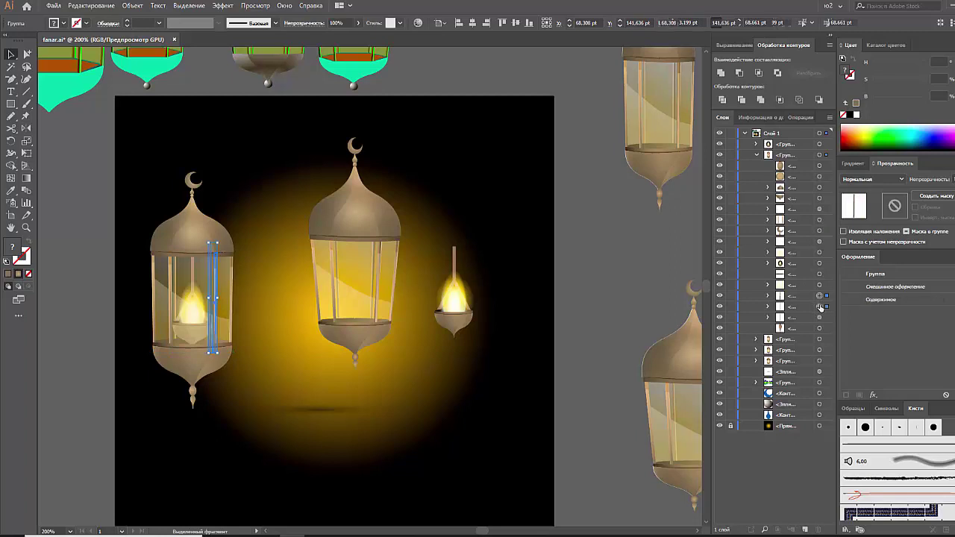
shift+click(819, 318)
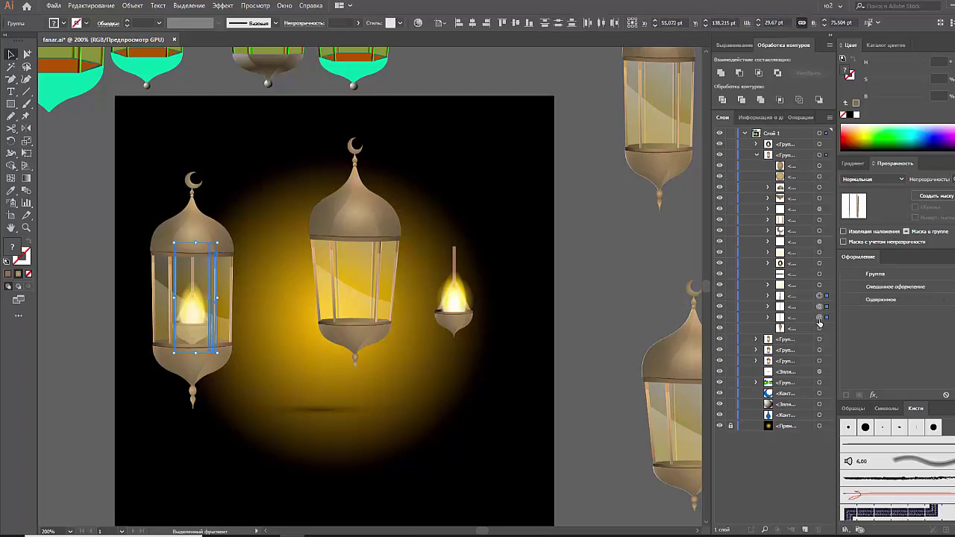
key(ctrl+g)
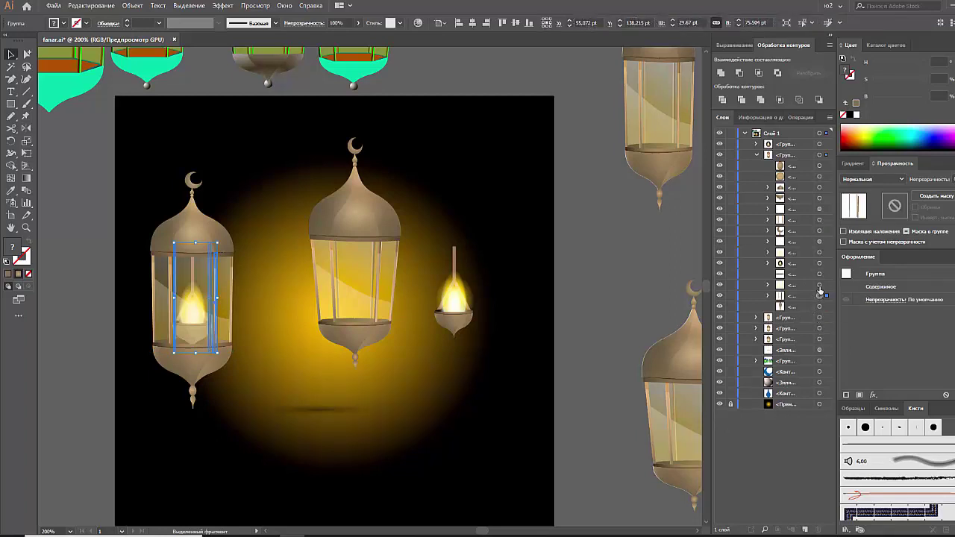
Group the lantern's glass frame together with the glass bar group
click(820, 285)
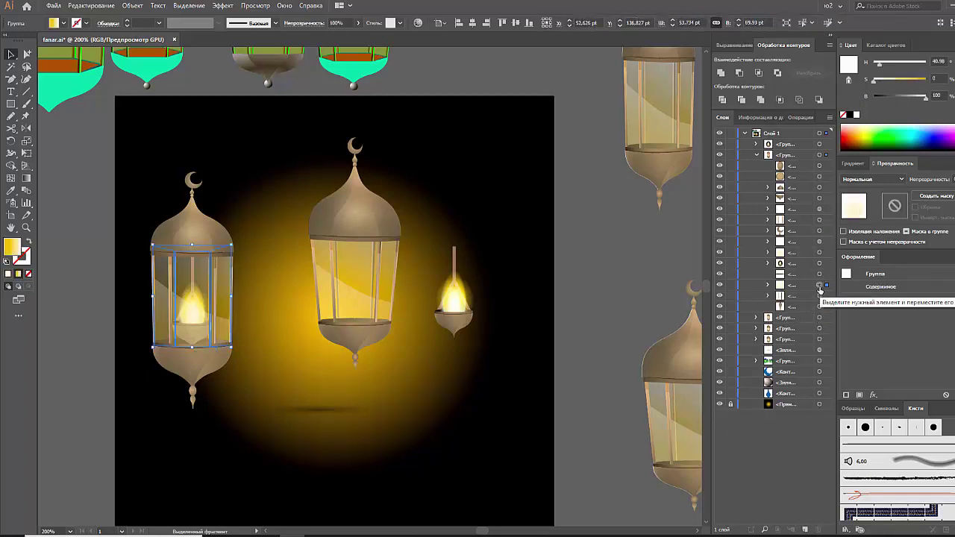
click(819, 220)
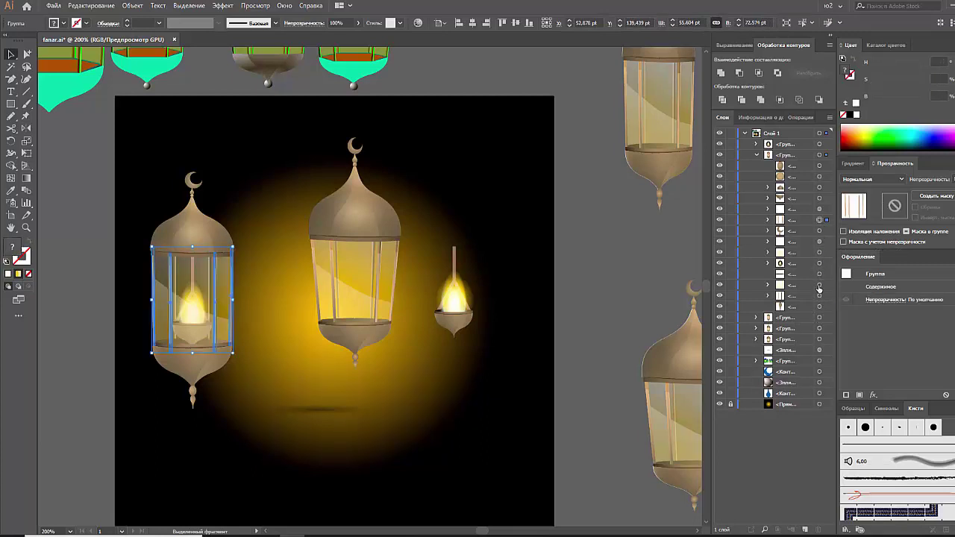
shift+click(820, 285)
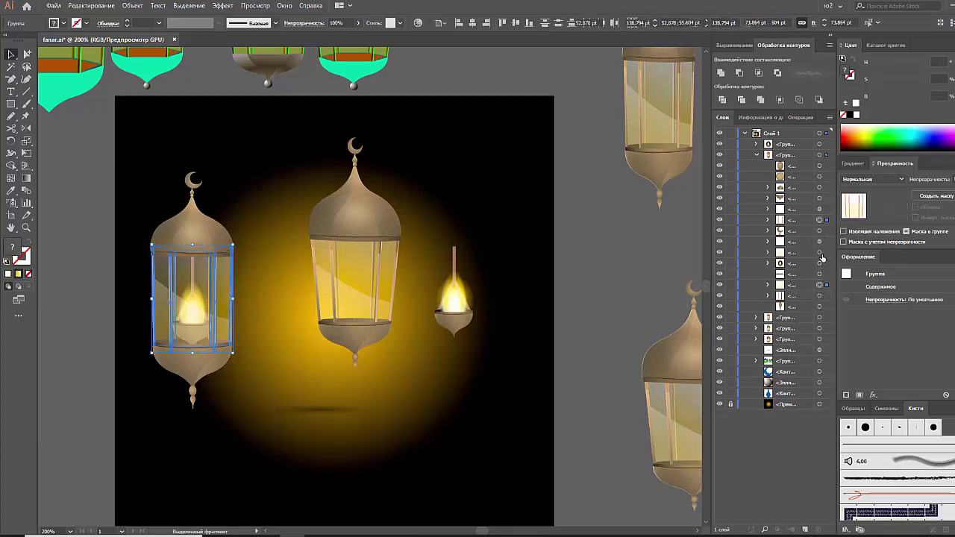
click(820, 252)
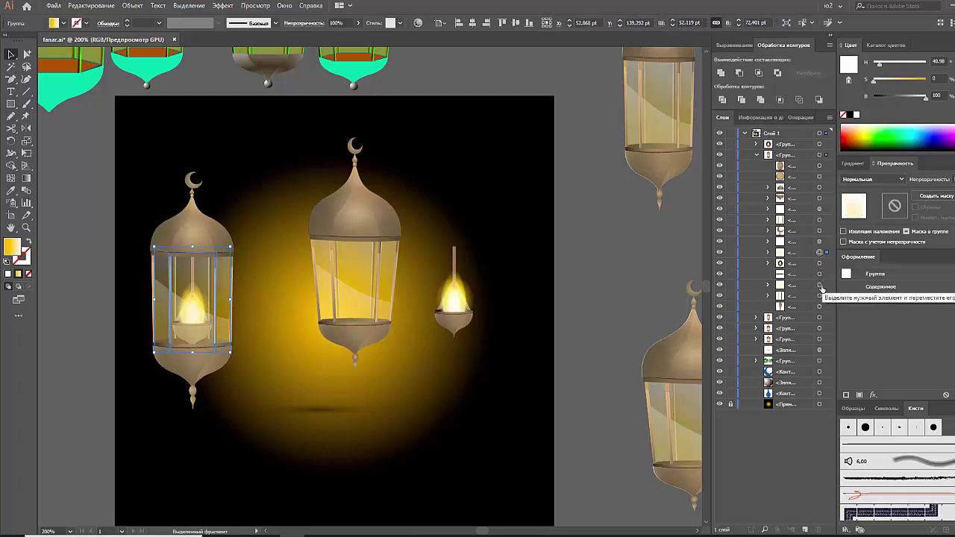
click(820, 285)
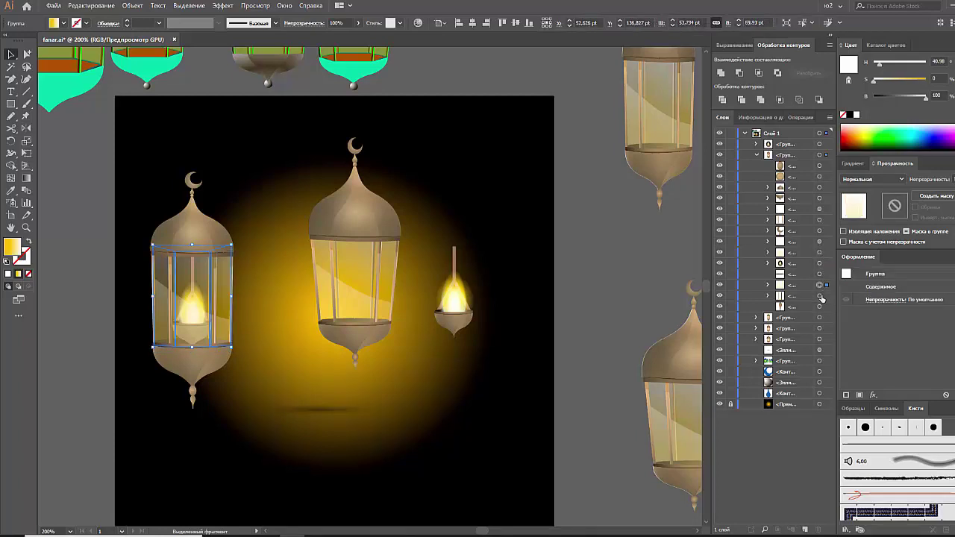
shift+click(820, 296)
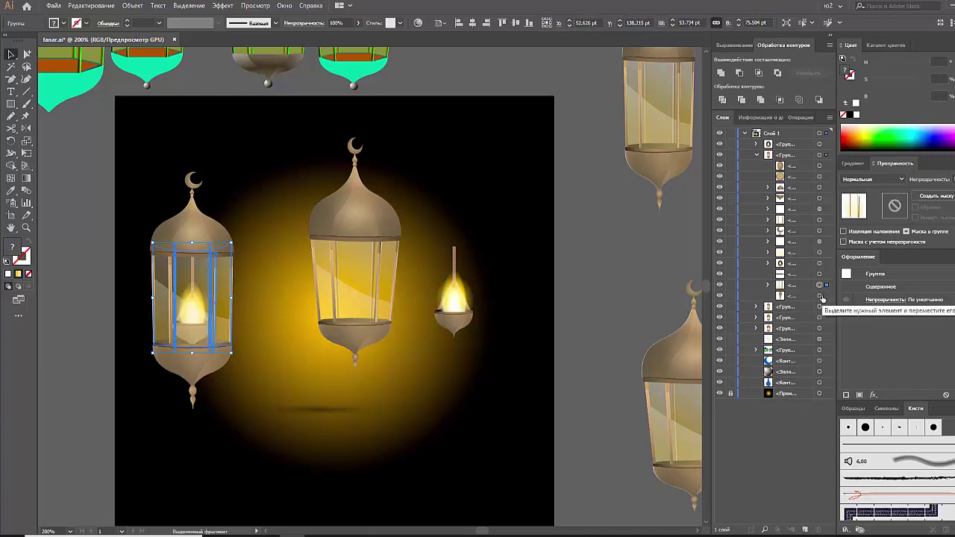
key(ctrl+g)
Move the two flame layers into the left lantern's glass group
click(820, 241)
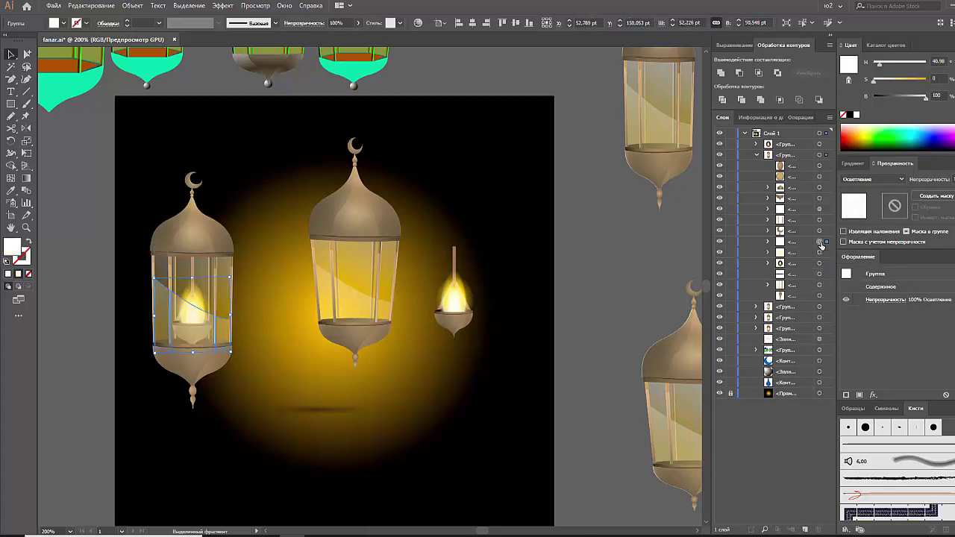
shift+click(820, 253)
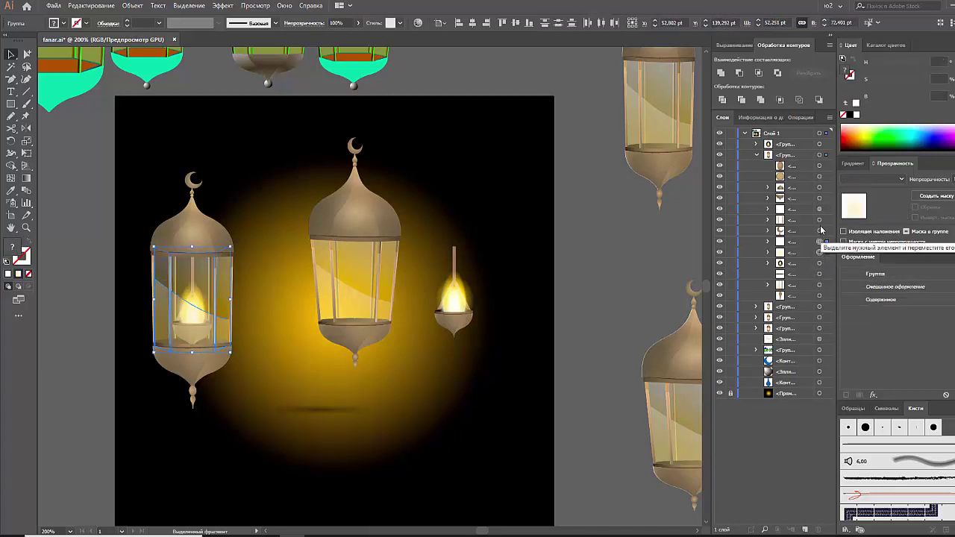
drag(823, 254, 820, 223)
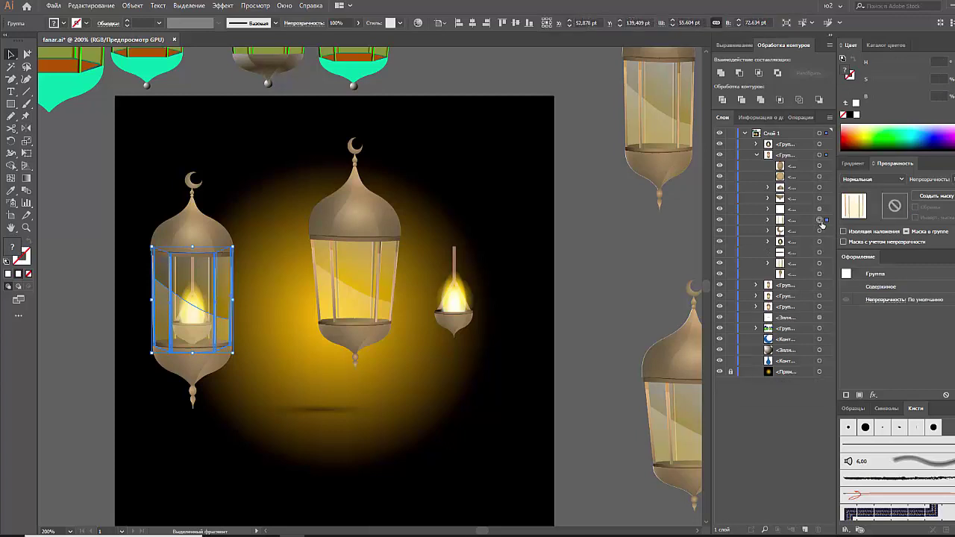
click(820, 231)
click(820, 242)
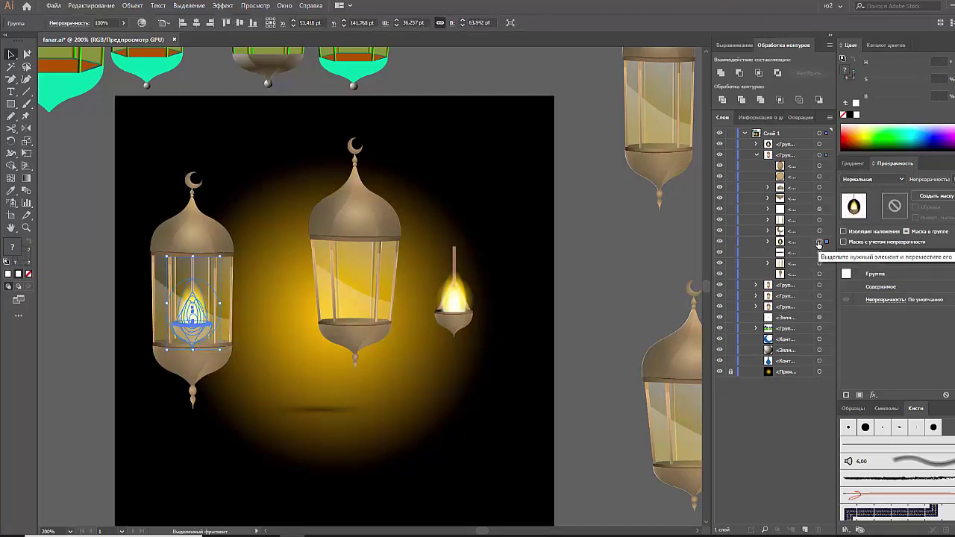
Move the lantern's bottom tip lower in the stack and group it with its neighbouring piece
click(820, 176)
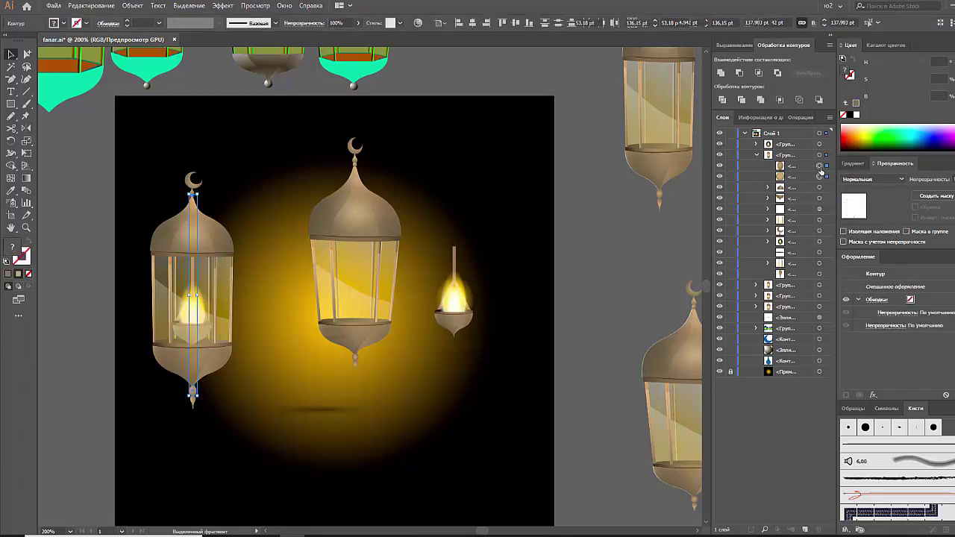
click(820, 166)
click(820, 177)
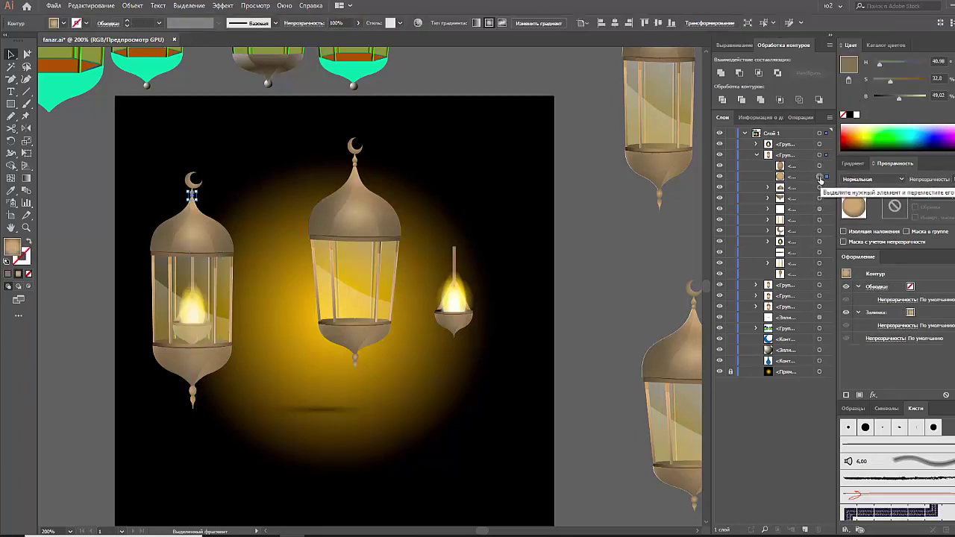
click(820, 186)
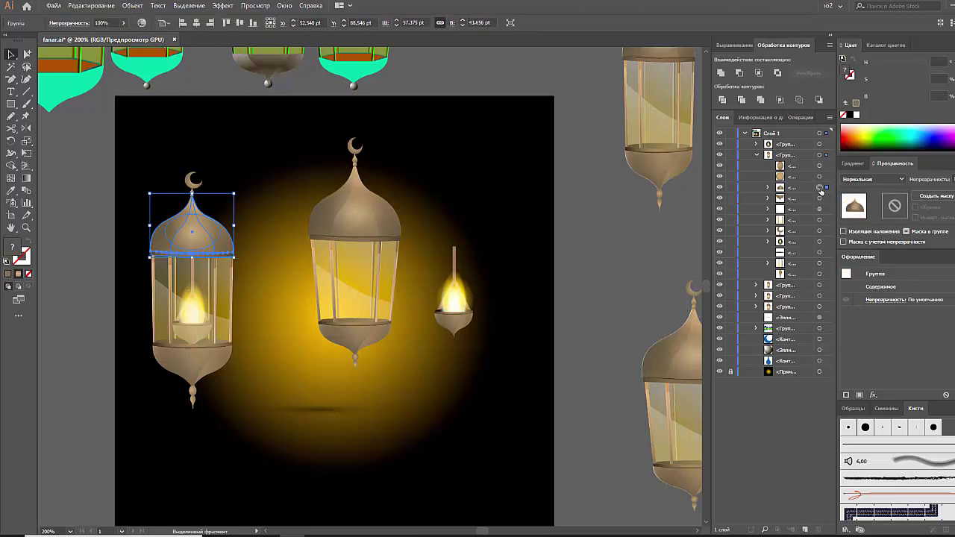
click(821, 166)
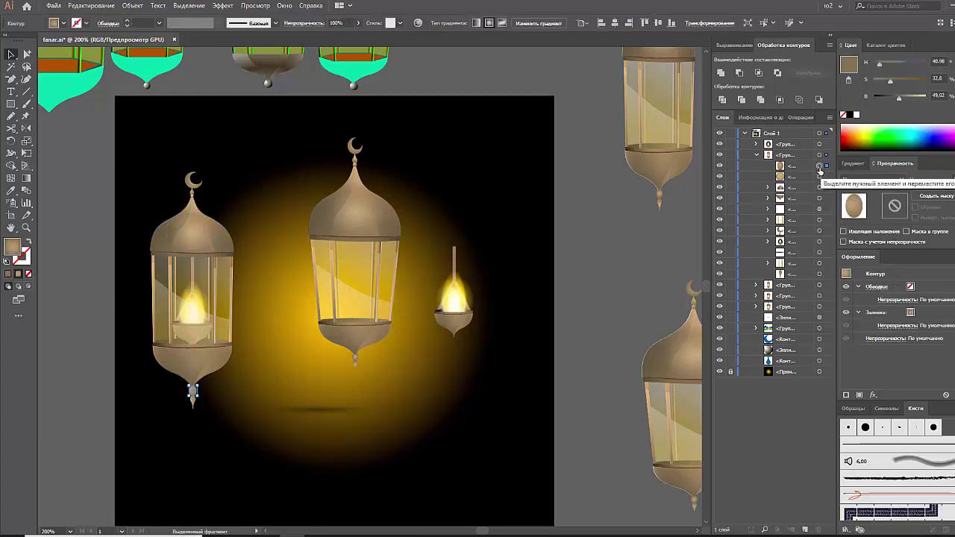
mouse_move(820, 168)
mouse_down()
mouse_move(797, 275)
mouse_move(791, 269)
mouse_up()
shift+click(820, 274)
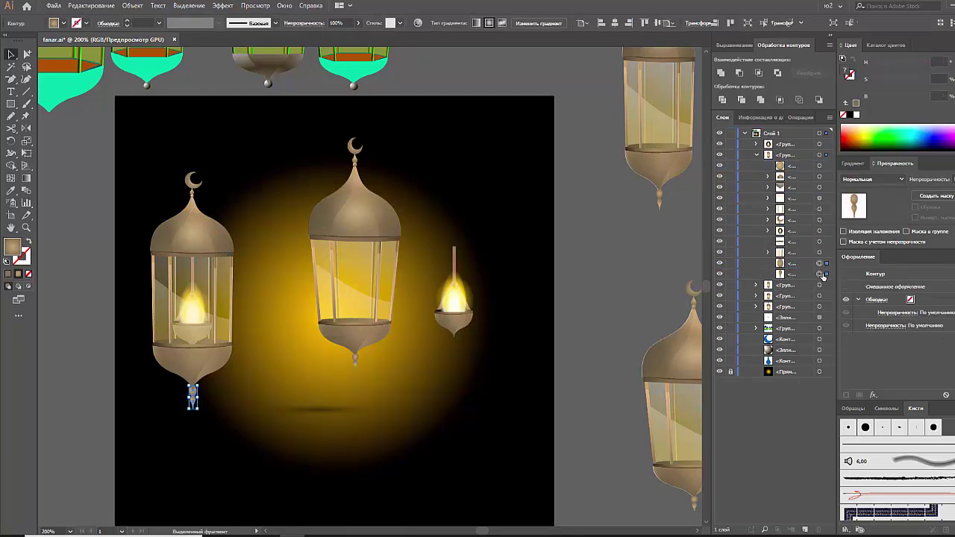
key(ctrl+g)
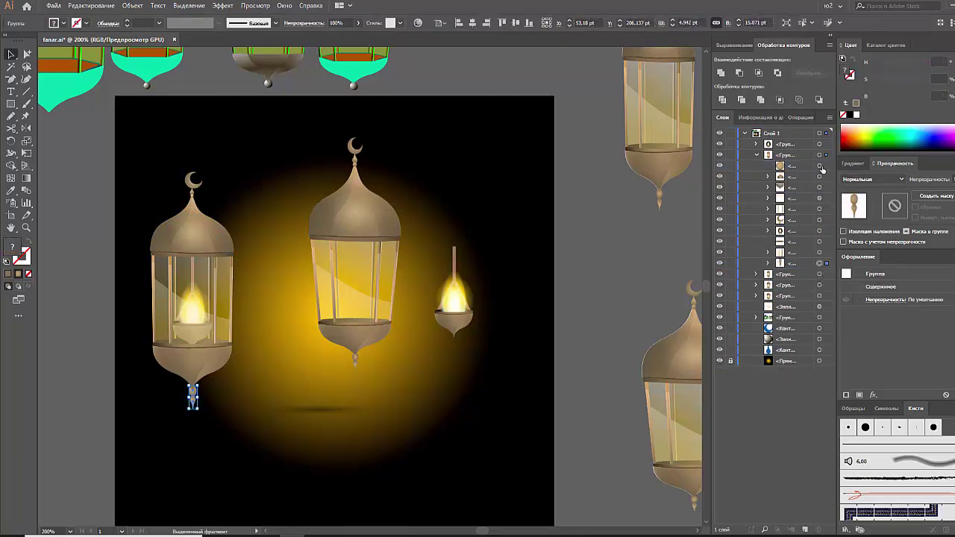
Move the crescent and bowl layers lower within the left lantern group
click(820, 164)
drag(795, 168, 788, 216)
click(820, 210)
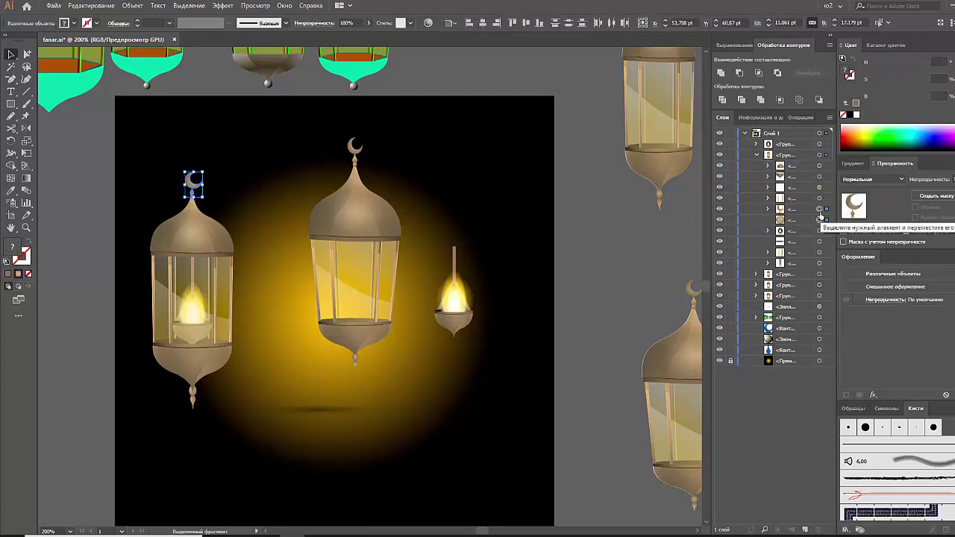
click(820, 198)
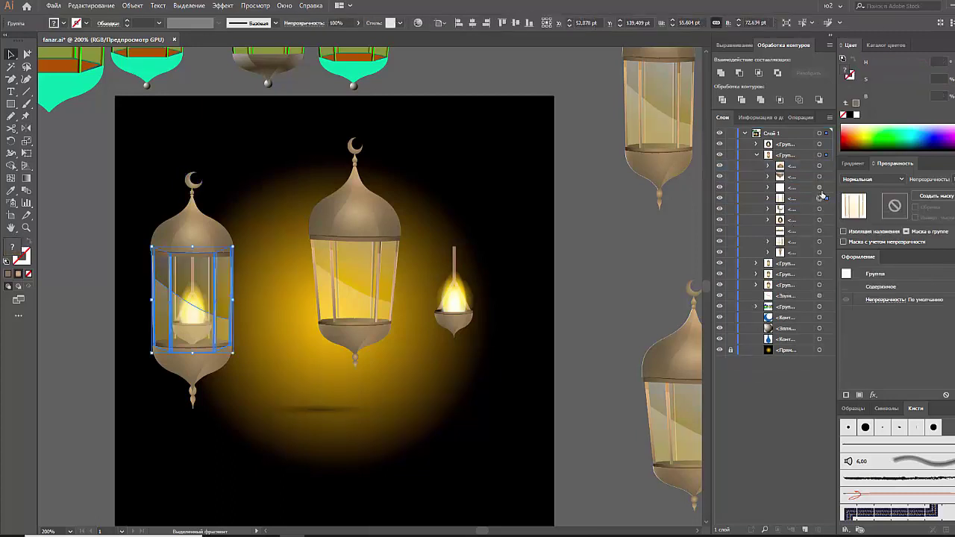
click(821, 166)
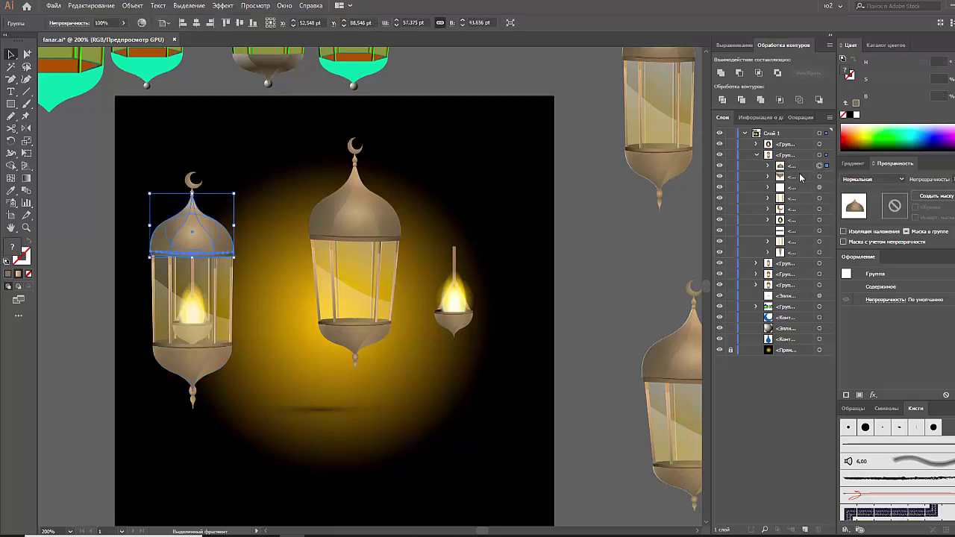
drag(801, 177, 794, 253)
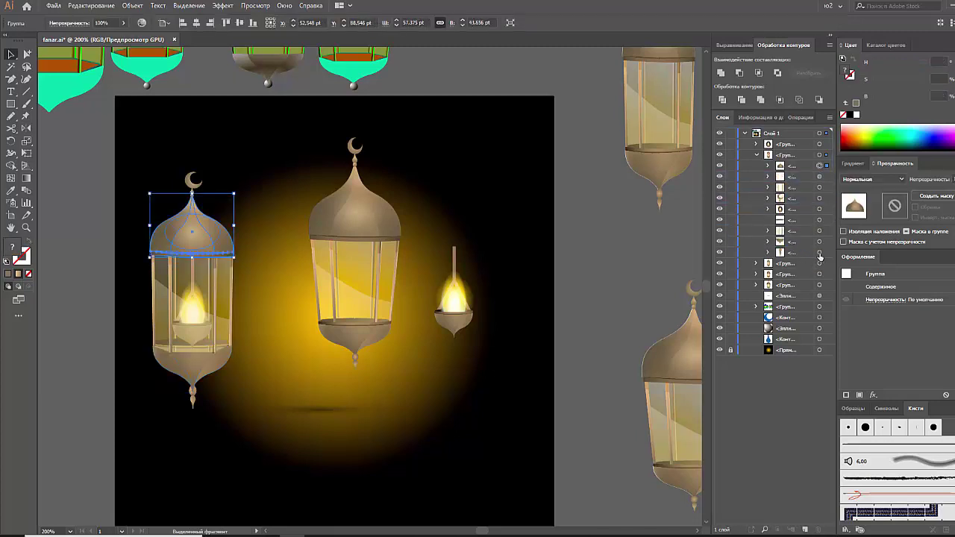
click(821, 253)
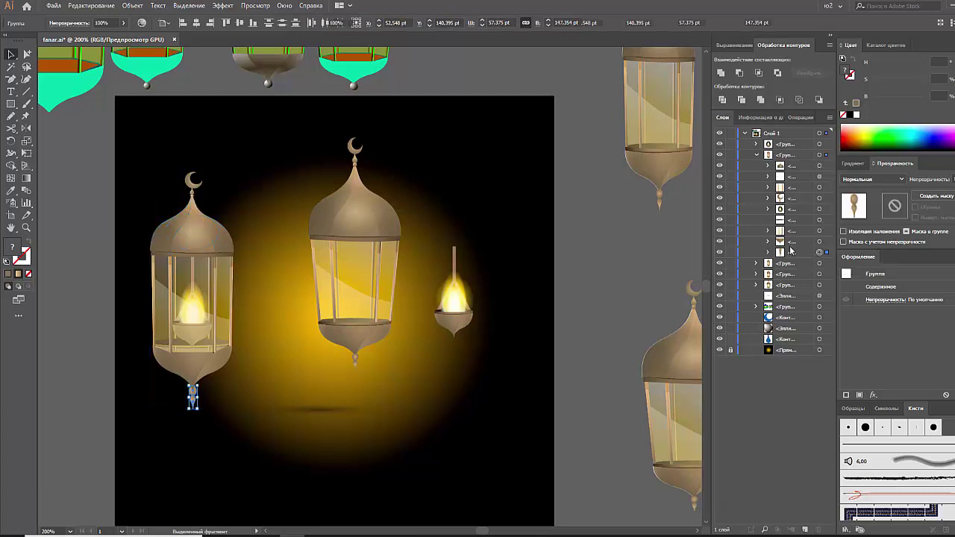
Place the bowl layer beside the pendant tip and combine them with Ctrl+7
drag(806, 241, 821, 171)
click(820, 166)
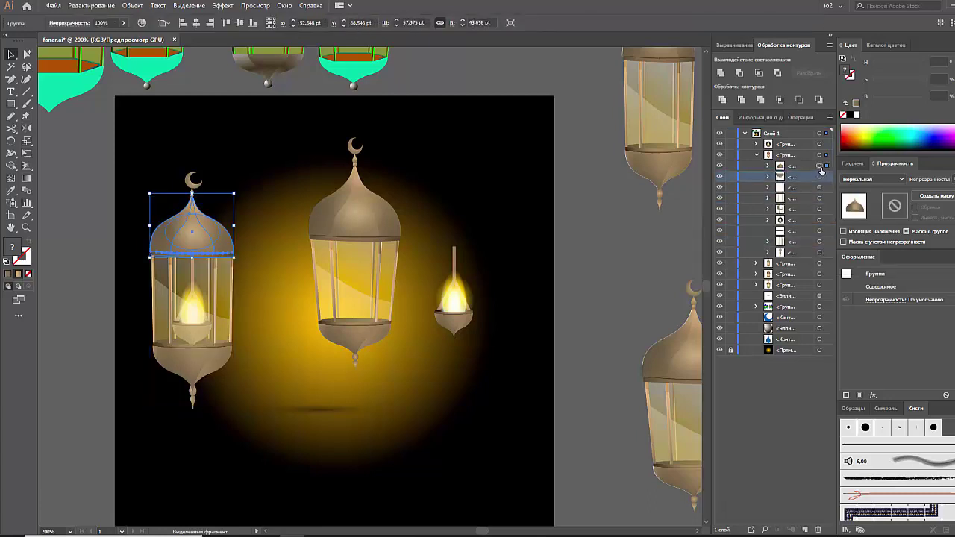
click(822, 177)
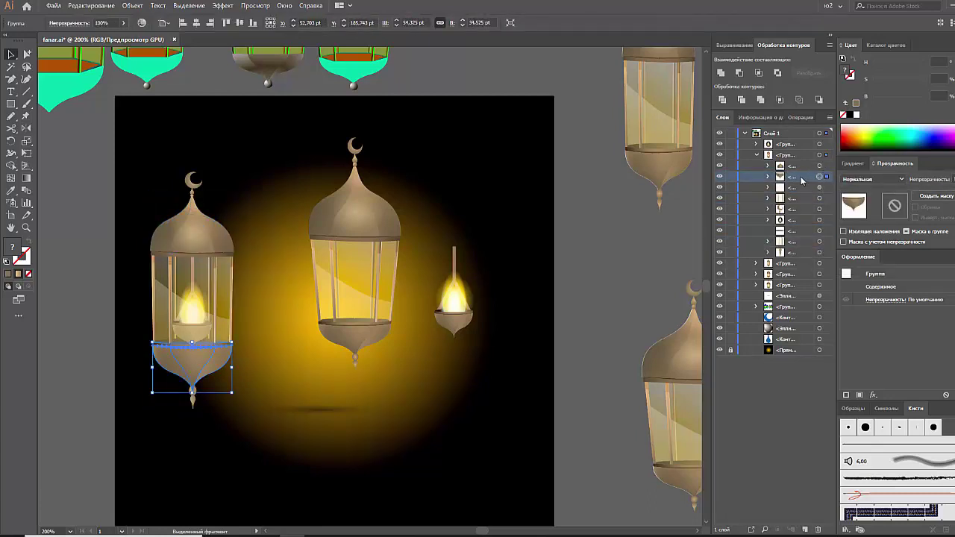
drag(802, 180, 813, 244)
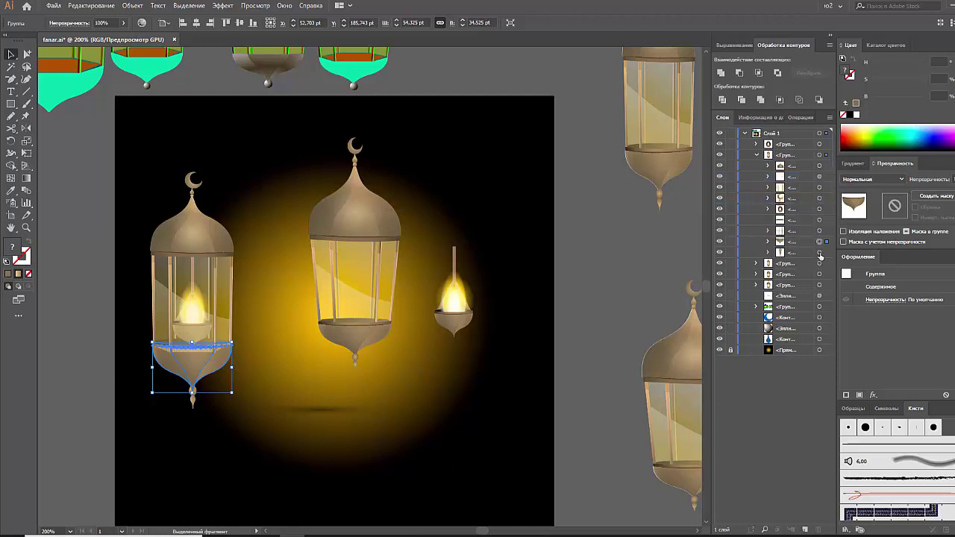
shift+click(820, 252)
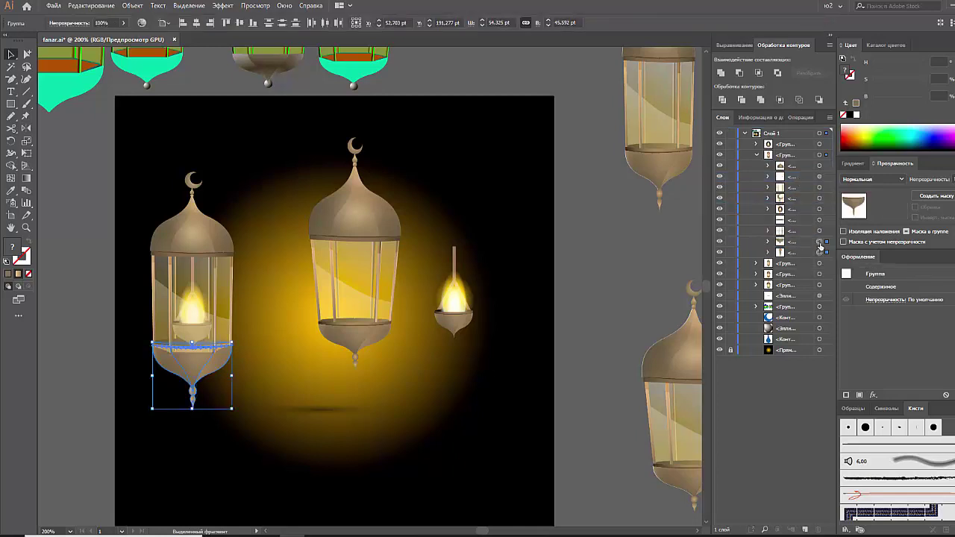
key(ctrl+7)
click(618, 280)
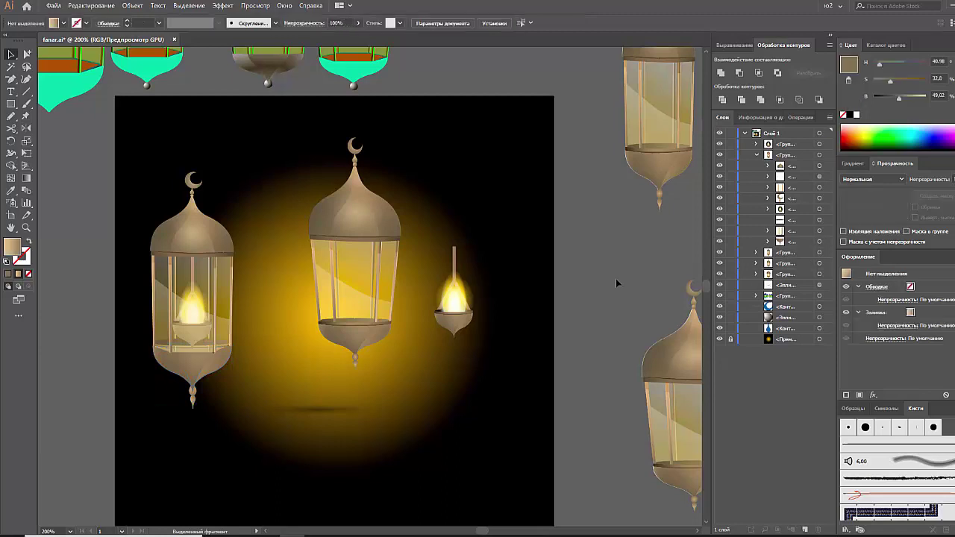
Move the bowl group up near the top of the lantern's layer stack
click(820, 242)
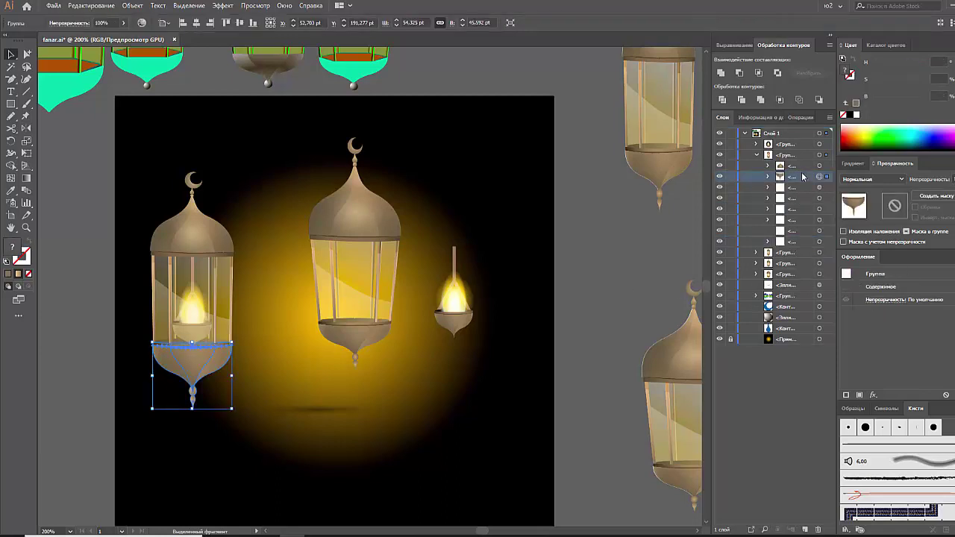
drag(796, 231, 797, 171)
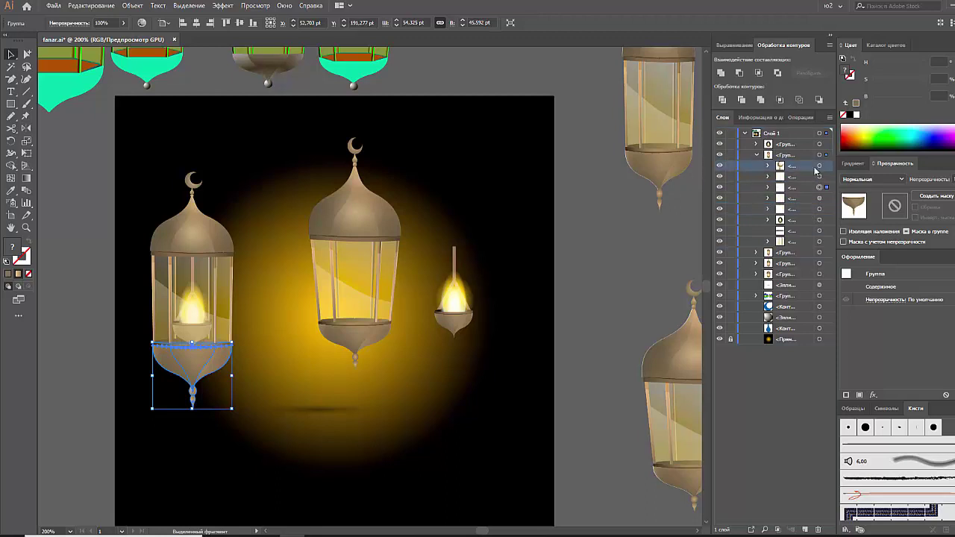
shift+click(820, 165)
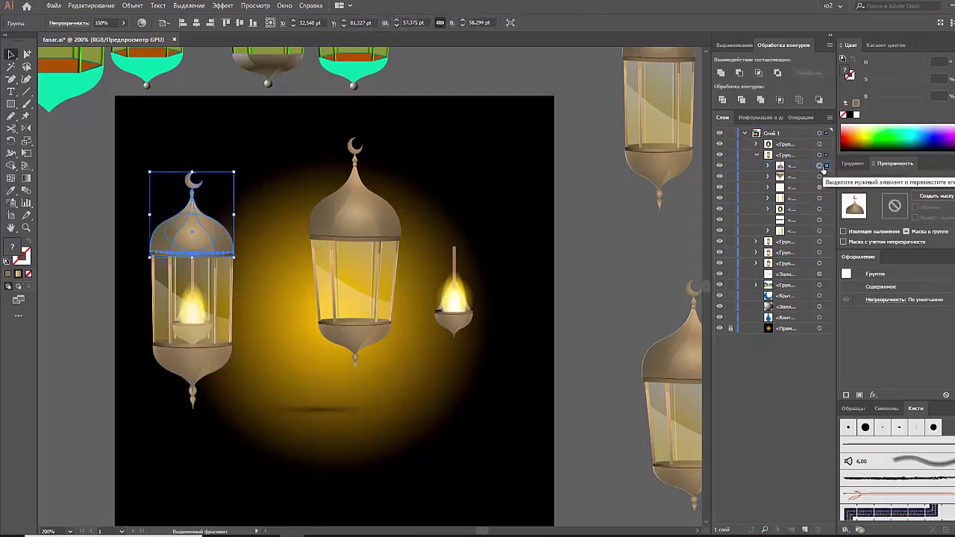
click(820, 220)
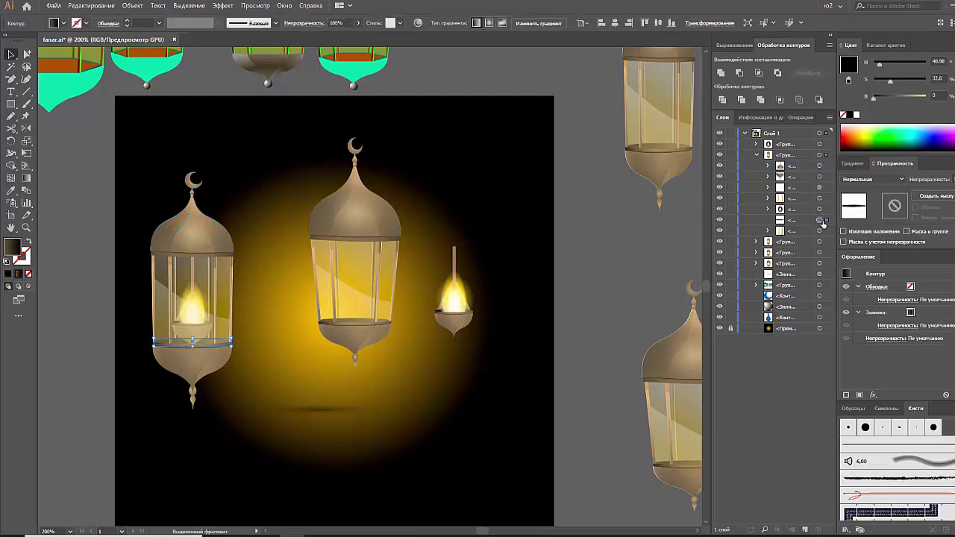
click(658, 255)
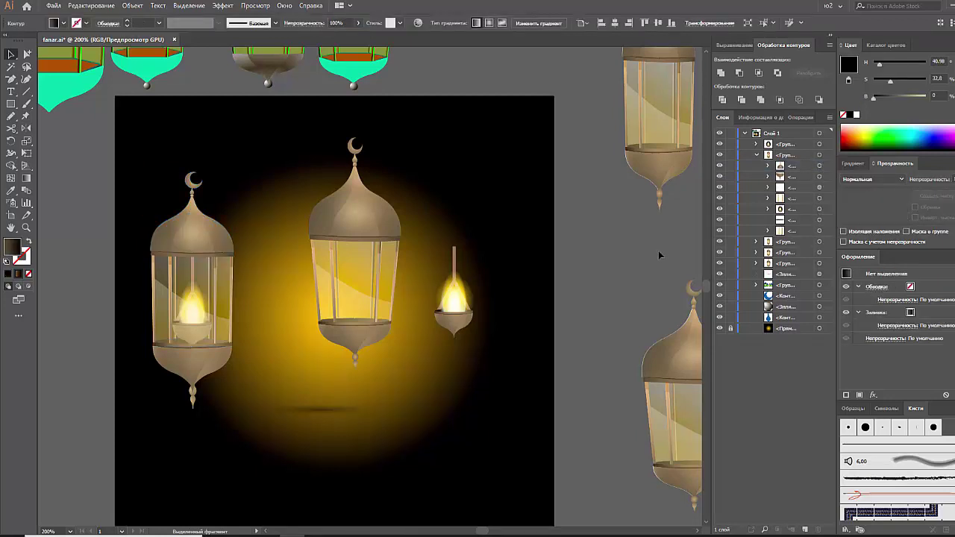
Drag the glass panel layer up above the top glass band, then deselect
click(820, 231)
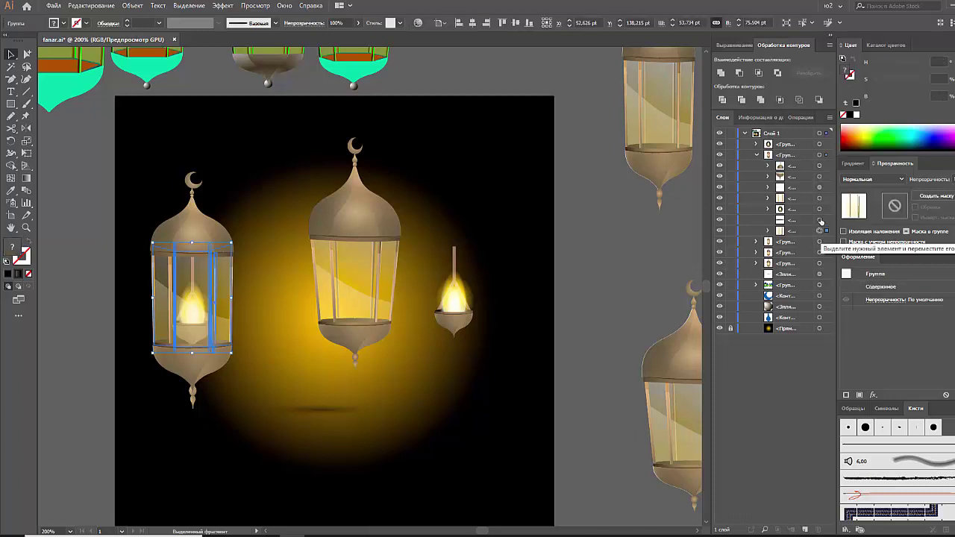
click(820, 199)
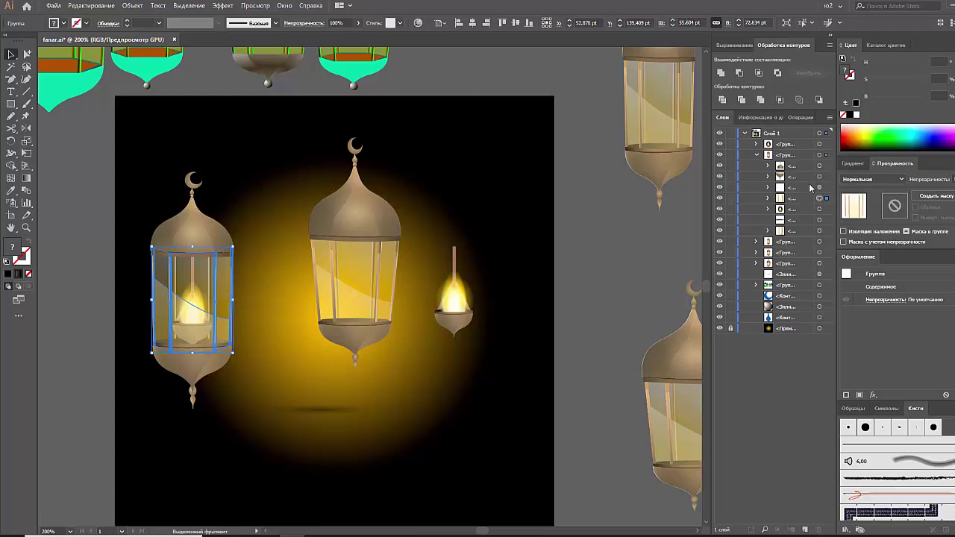
click(818, 177)
click(820, 187)
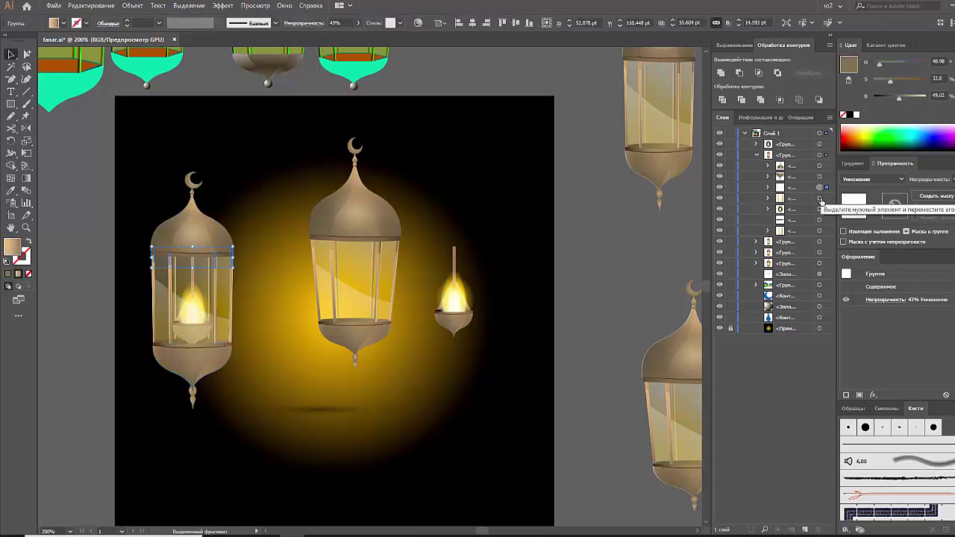
click(821, 199)
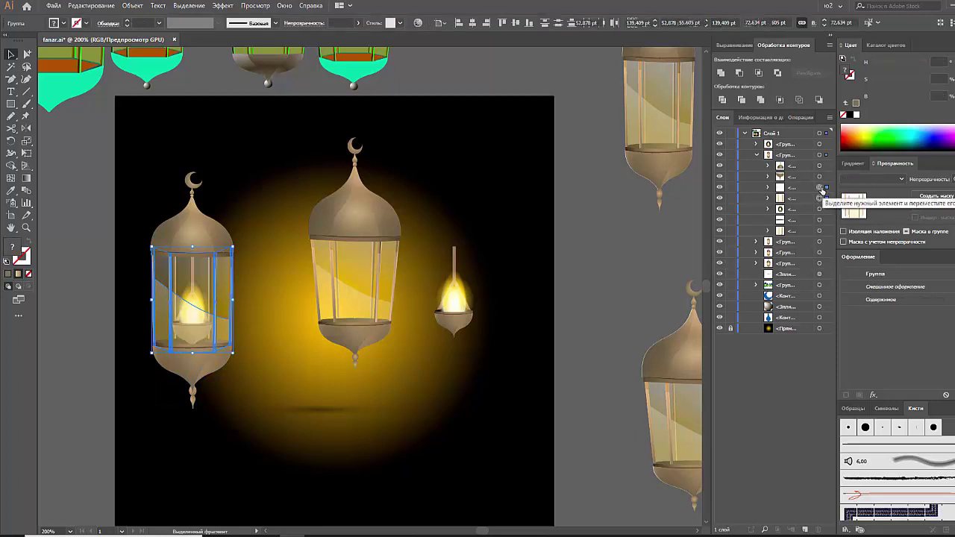
drag(821, 198, 821, 187)
click(628, 250)
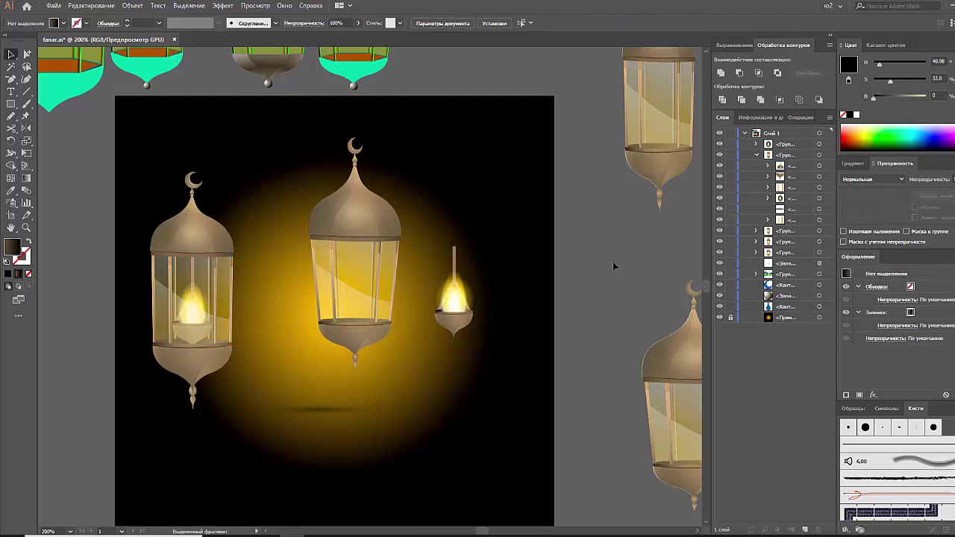
Shift the left lantern slightly to the right
click(215, 249)
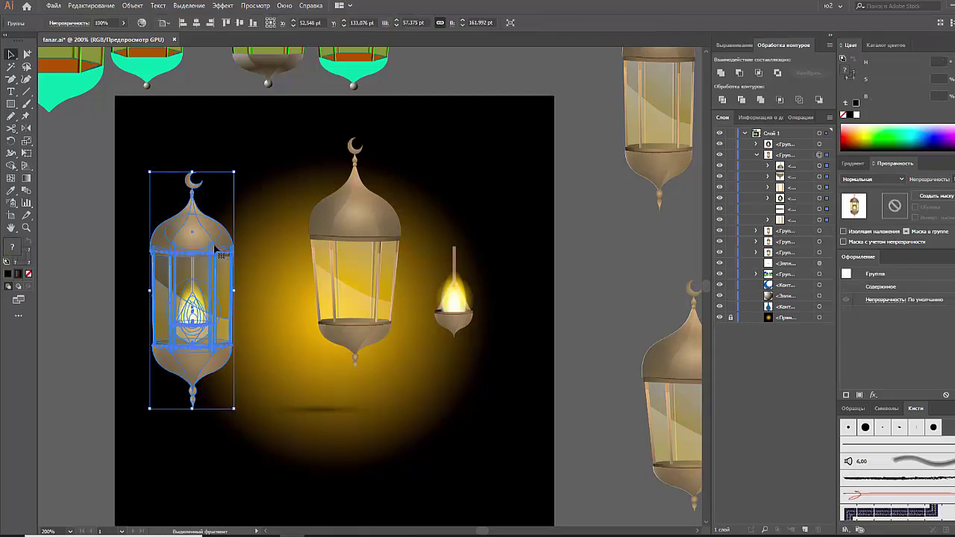
drag(214, 249, 256, 239)
click(121, 276)
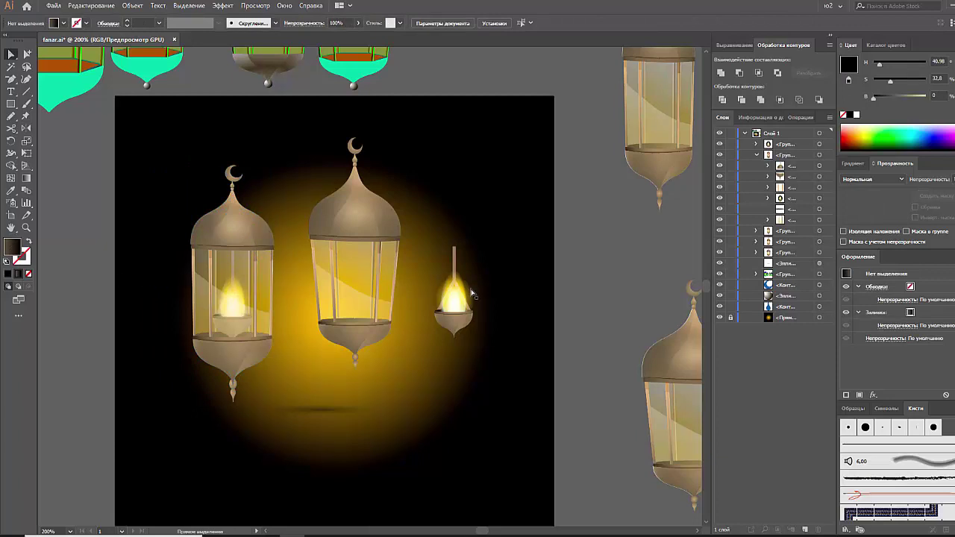
Pull the oil lamp glow's gradient midpoint inward and shrink the glow ellipse
click(470, 300)
click(856, 163)
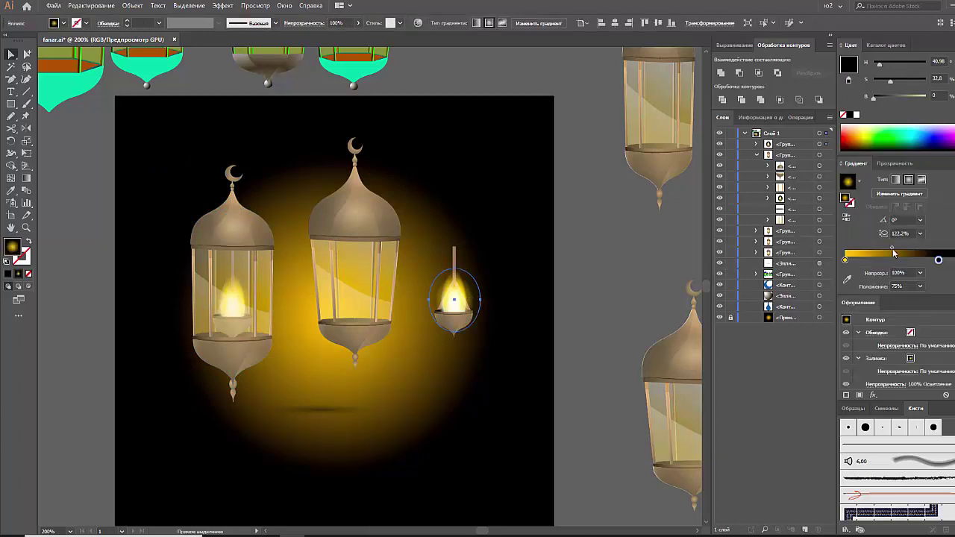
drag(894, 249, 869, 252)
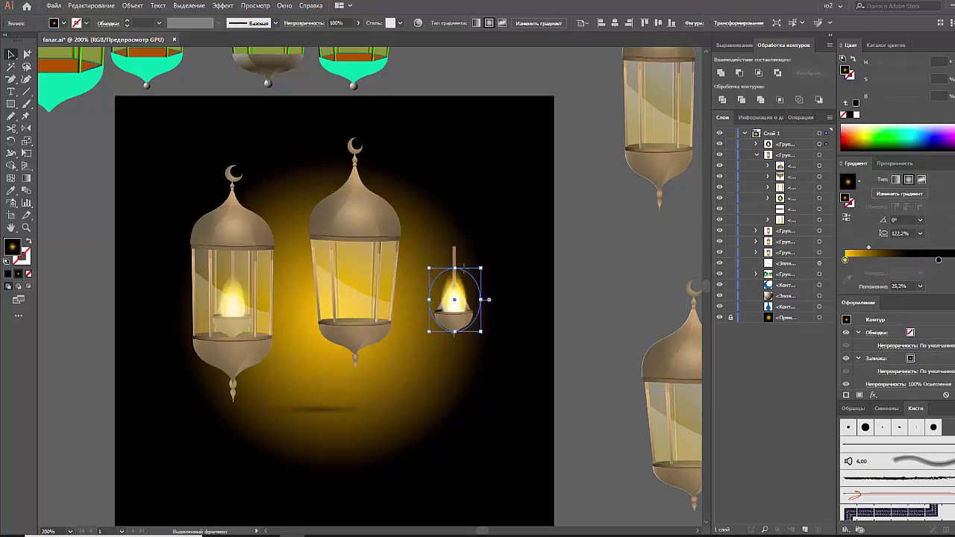
key(c)
key(v)
drag(455, 267, 482, 307)
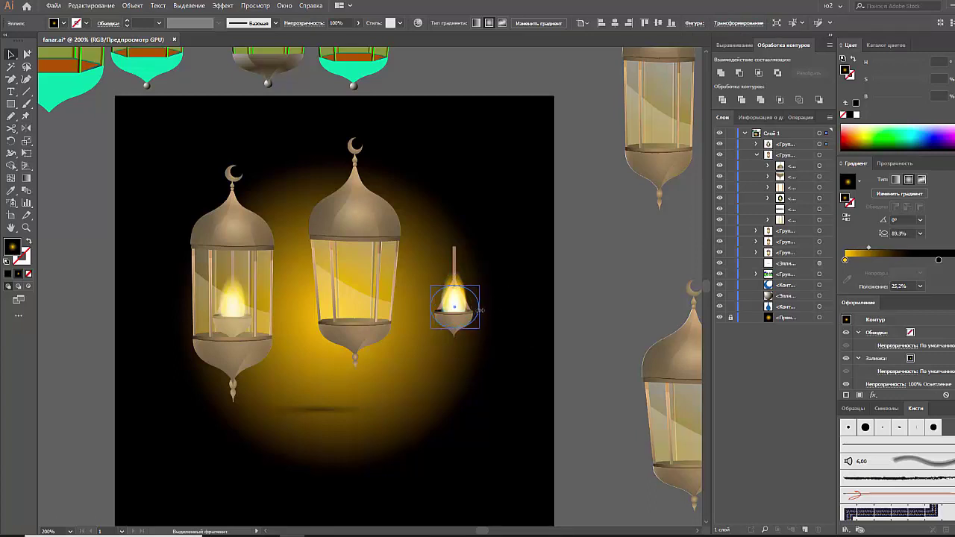
Try selecting the oil lamp flame's various inner and outer shapes
click(483, 314)
click(482, 313)
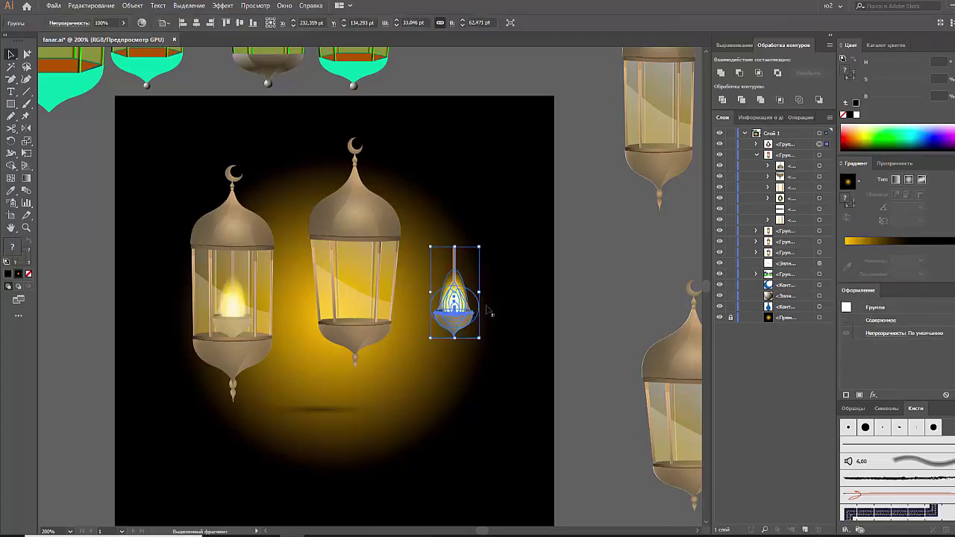
click(453, 301)
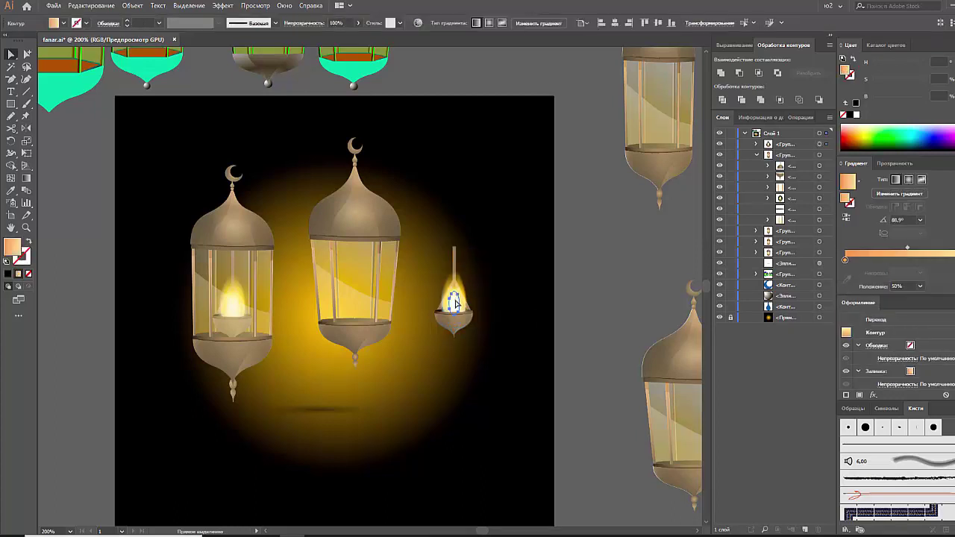
click(454, 298)
click(459, 295)
click(454, 309)
click(556, 311)
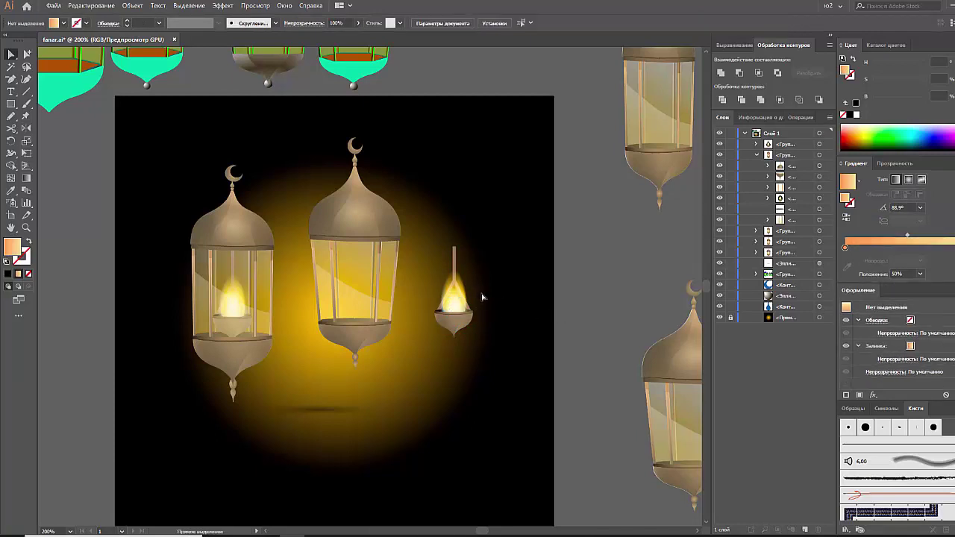
click(466, 292)
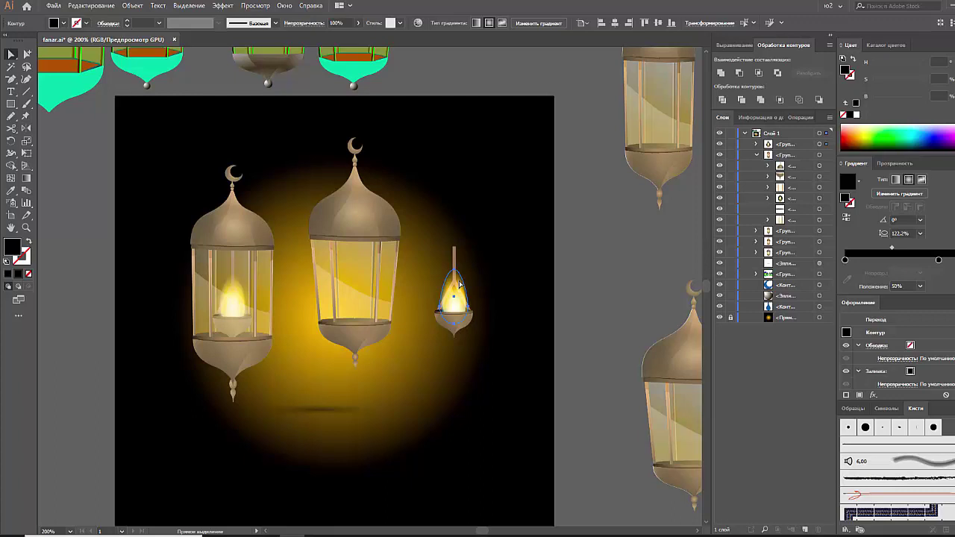
click(454, 254)
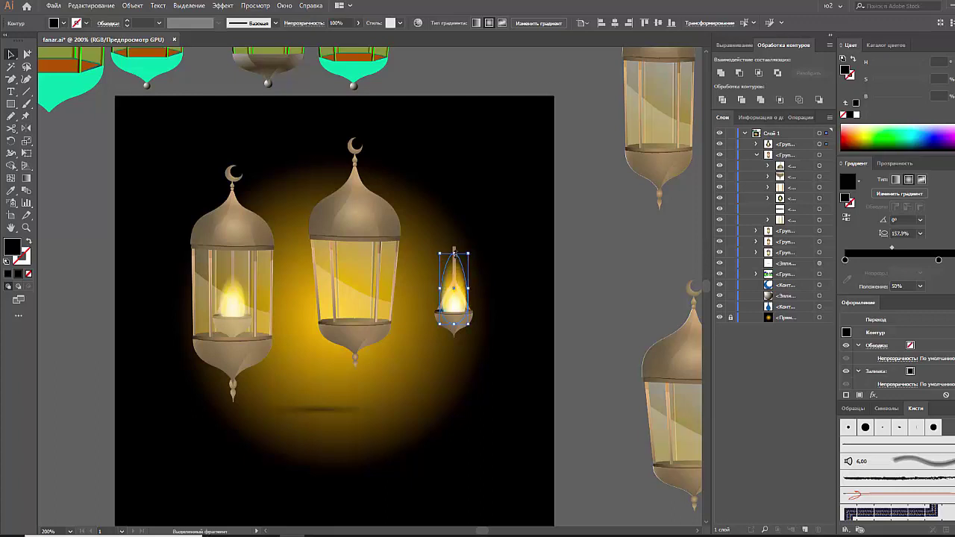
click(528, 294)
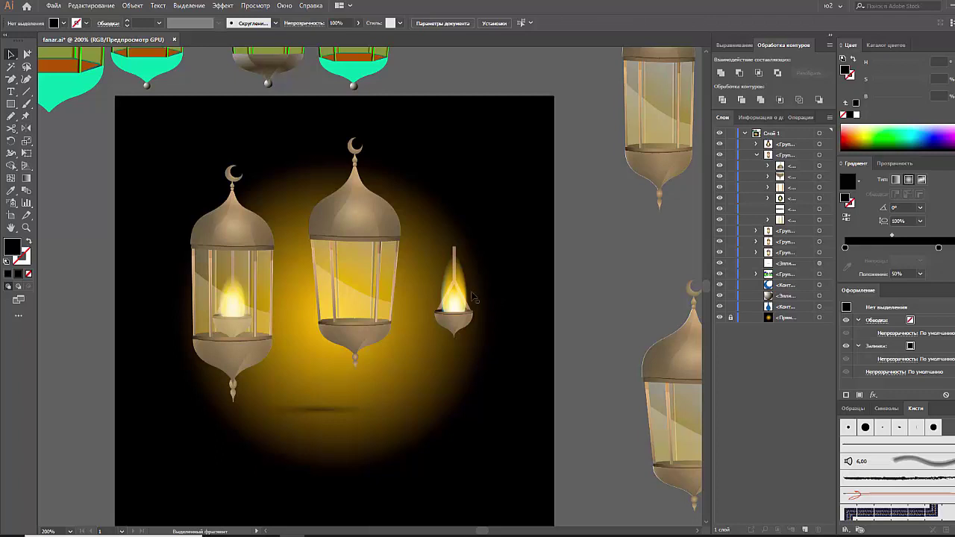
Set the inner flame's gradient stops to deep purple and orange, replacing cyan and yellow
click(461, 288)
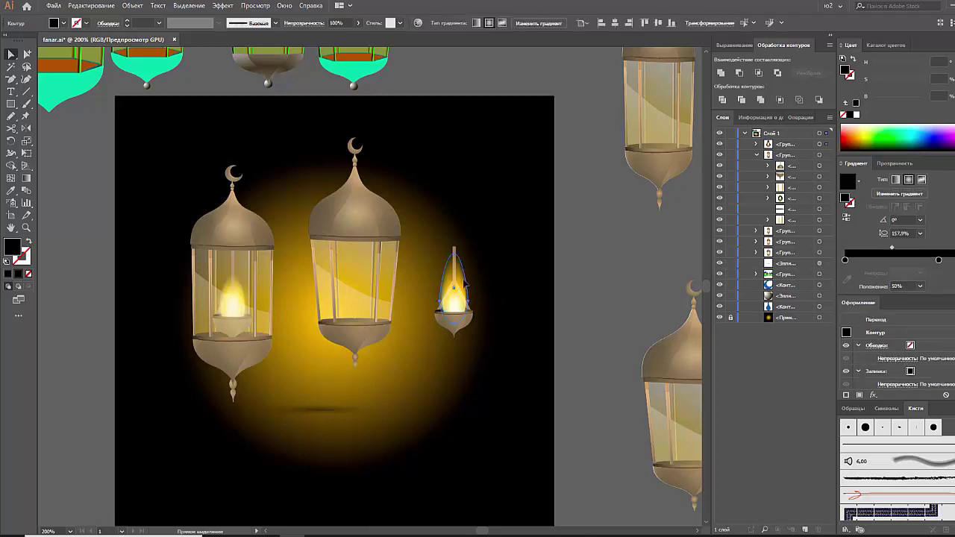
click(458, 297)
click(463, 294)
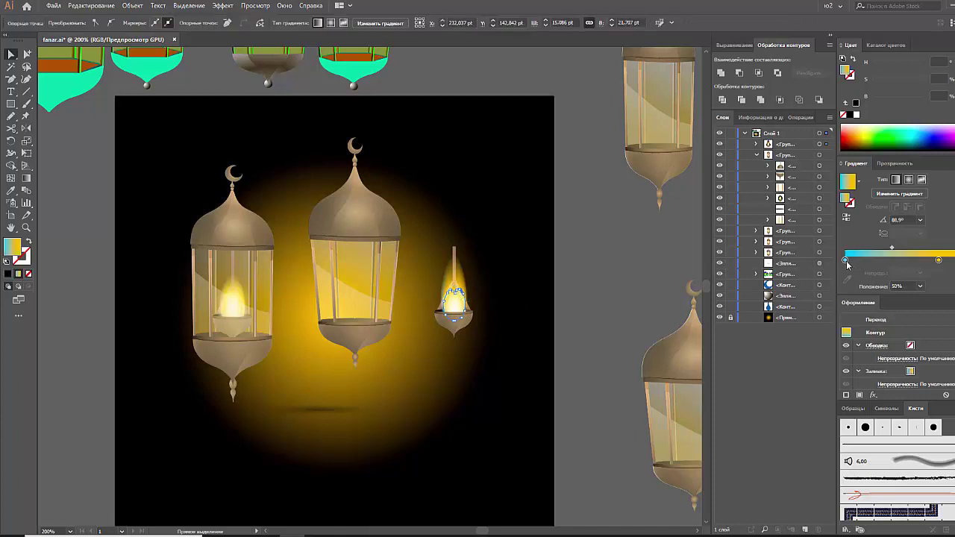
click(846, 261)
click(933, 138)
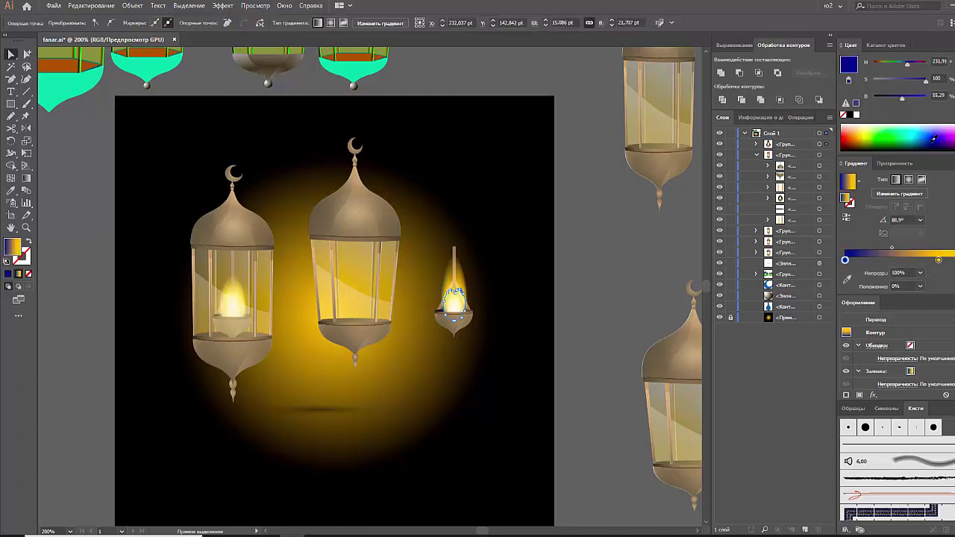
drag(939, 136, 950, 140)
click(939, 260)
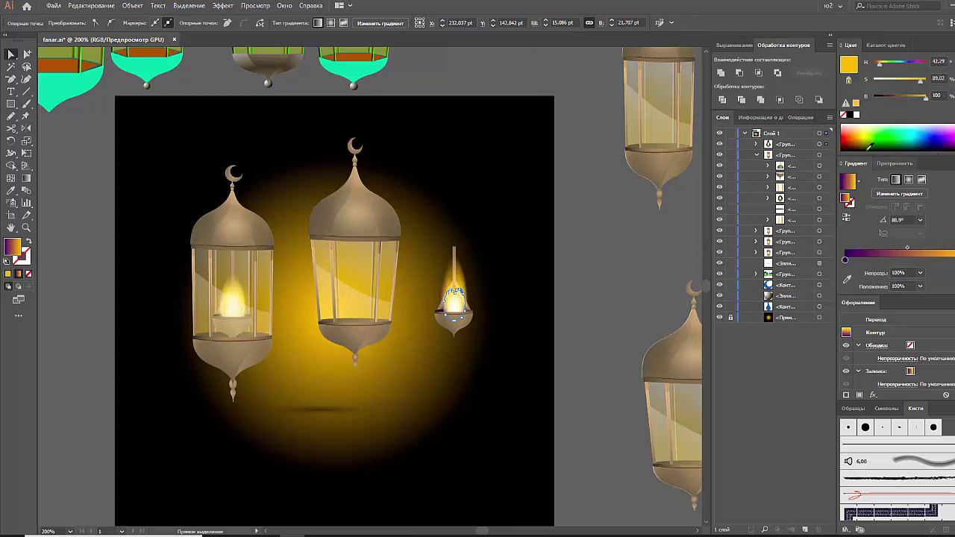
click(857, 136)
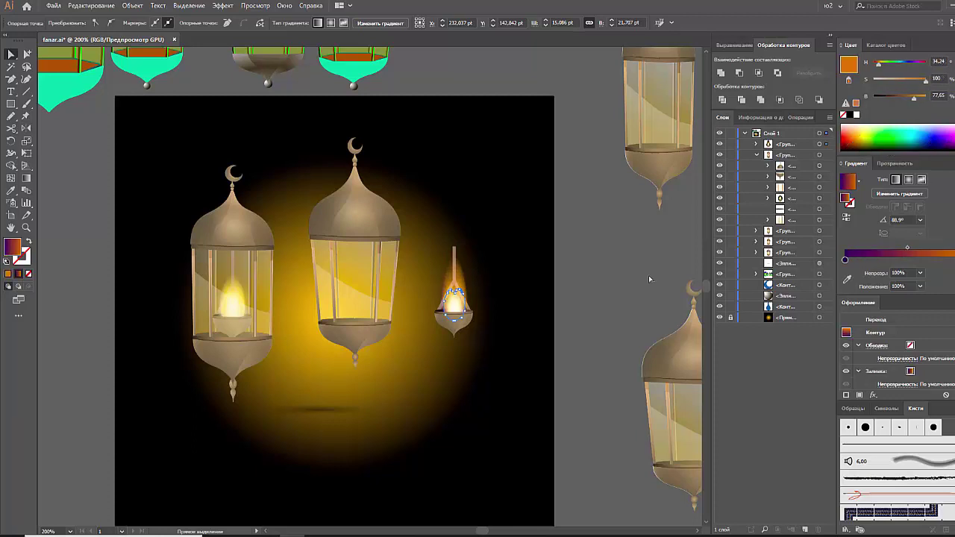
click(592, 280)
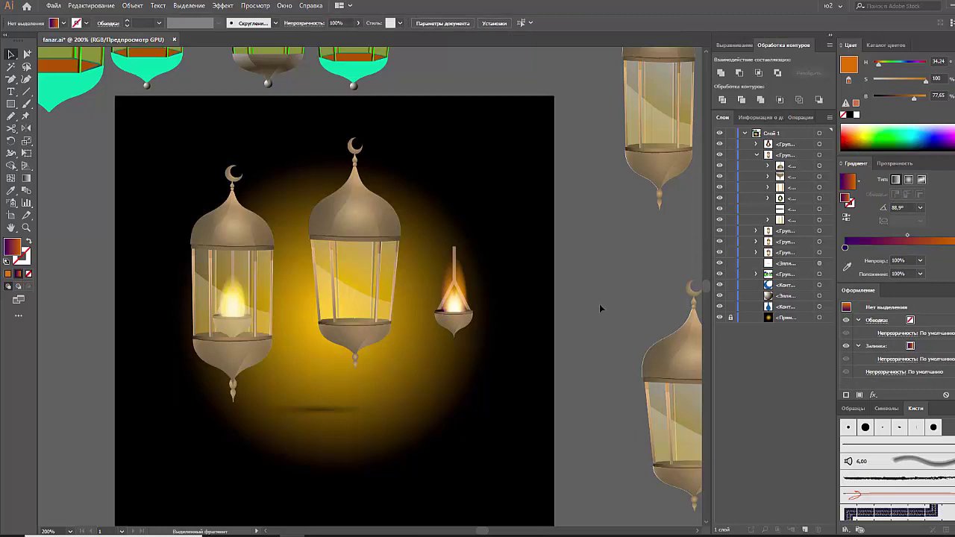
scroll(600, 304, up, 1)
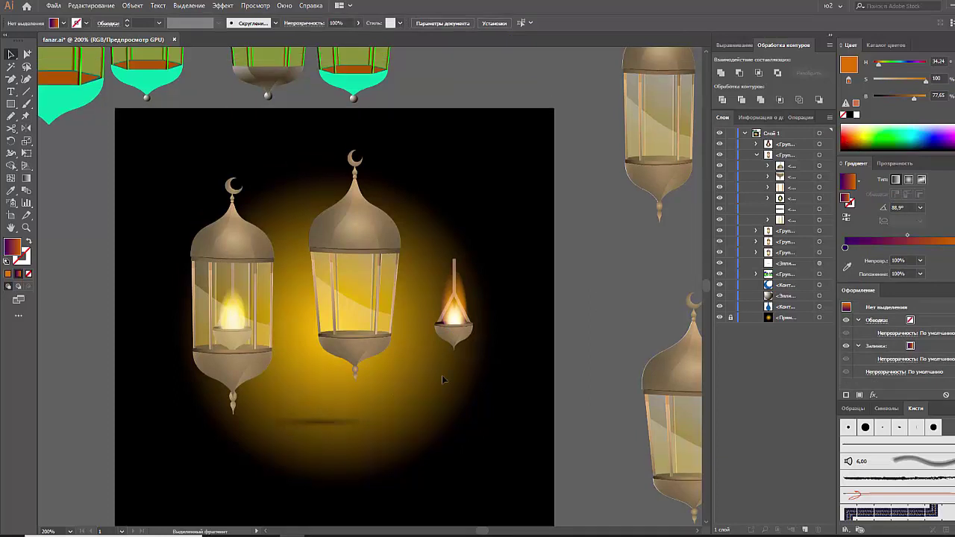
Bring the third lantern onto the artboard and reposition the small oil lamp
drag(661, 168, 508, 298)
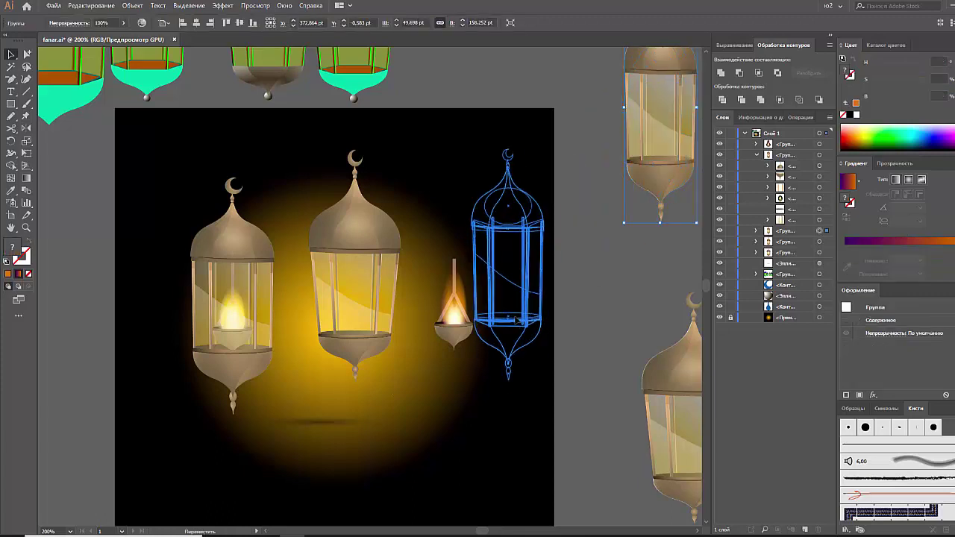
click(606, 314)
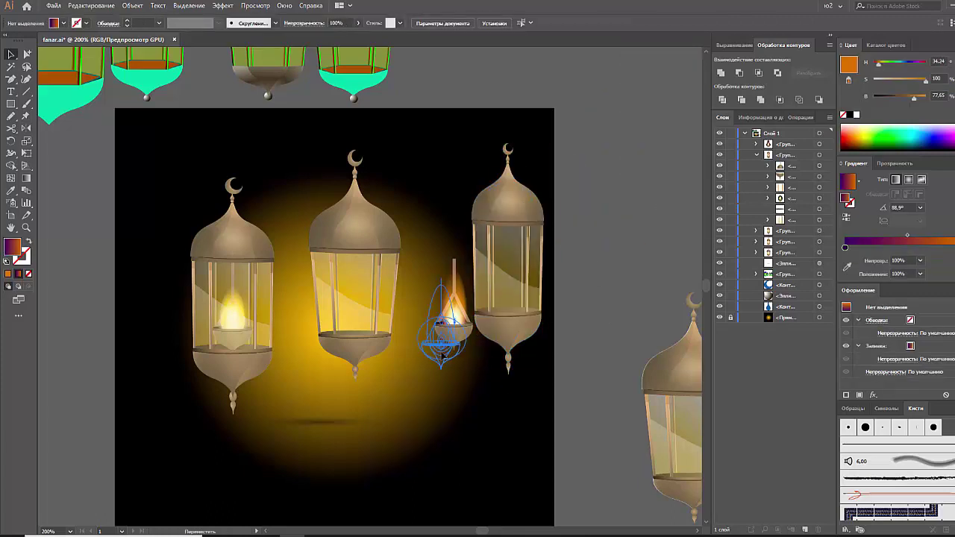
mouse_move(458, 342)
mouse_down()
mouse_move(447, 361)
mouse_move(587, 304)
mouse_up()
Isolate the oil lamp group and cut its flame out
right_click(446, 361)
click(477, 422)
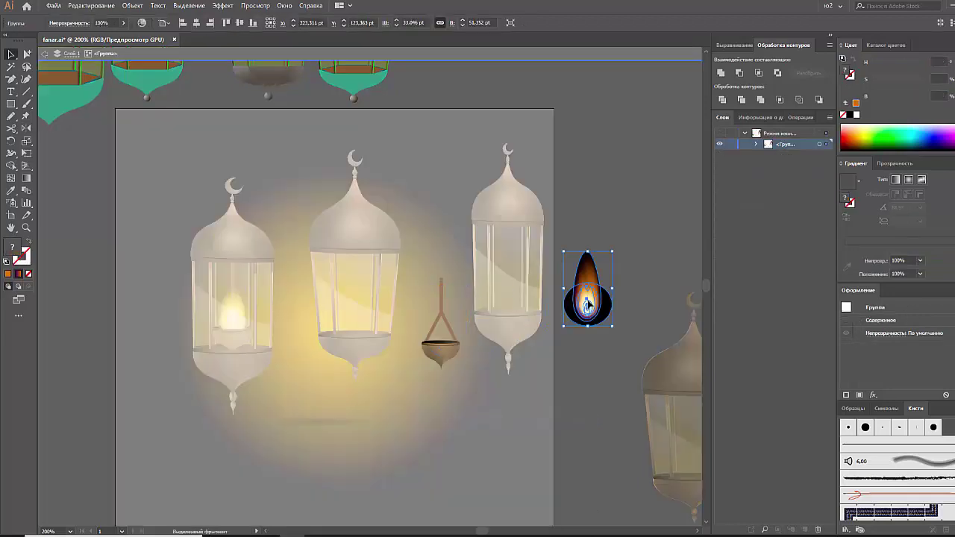
key(ctrl+x)
double_click(586, 300)
Exit the lamp's isolation and isolate the right lantern group for editing
click(508, 326)
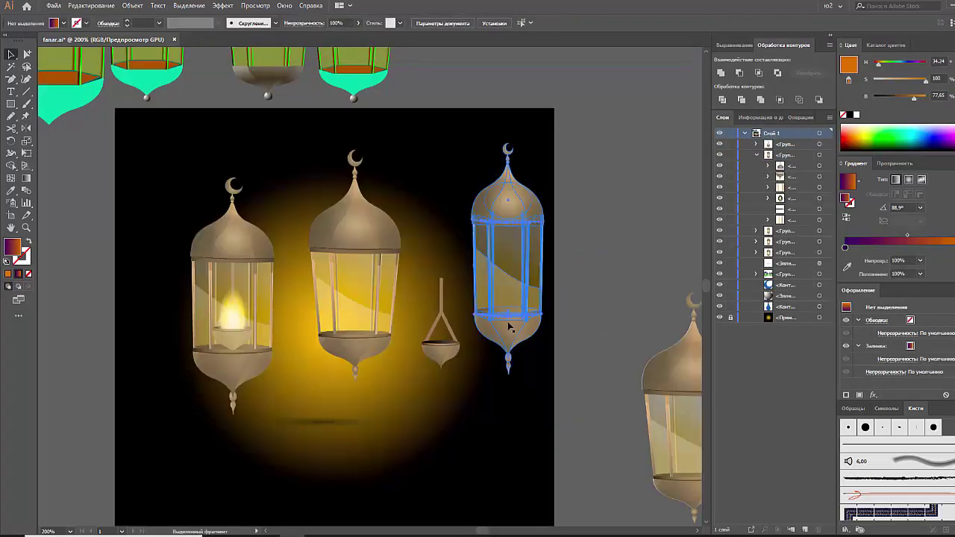
right_click(509, 326)
click(539, 396)
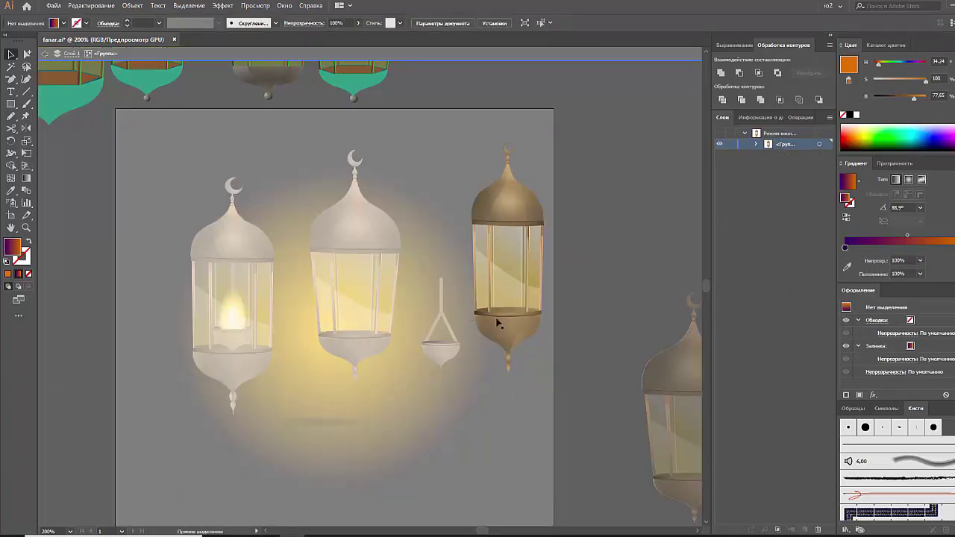
Cut the stray flame out of its group
click(537, 312)
double_click(579, 309)
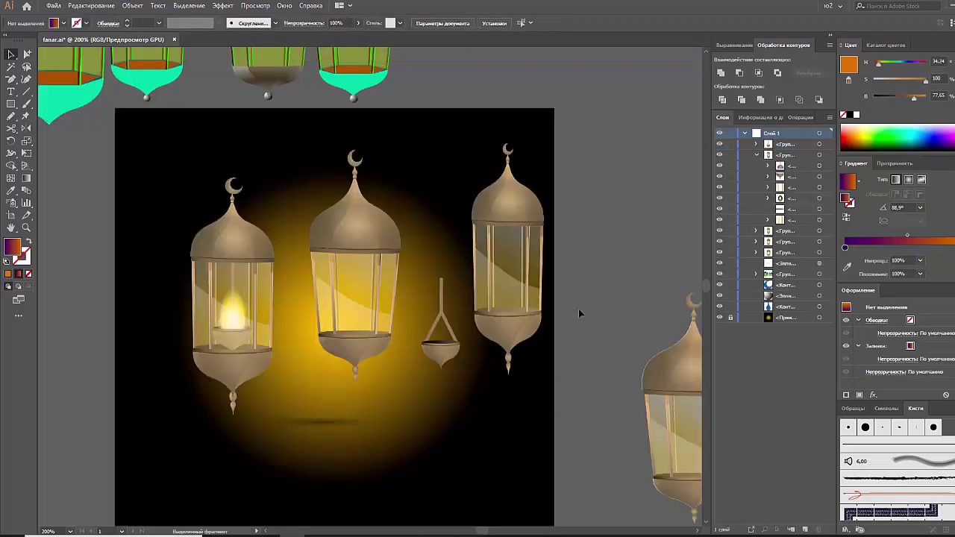
double_click(579, 309)
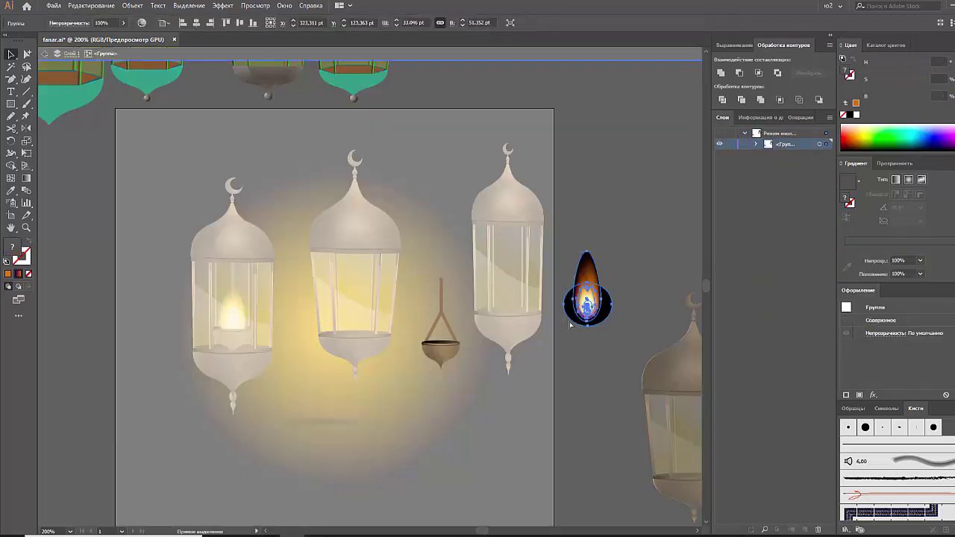
key(Delete)
double_click(579, 326)
Paste the flame into the isolated right lantern group and place it inside the lantern
click(522, 320)
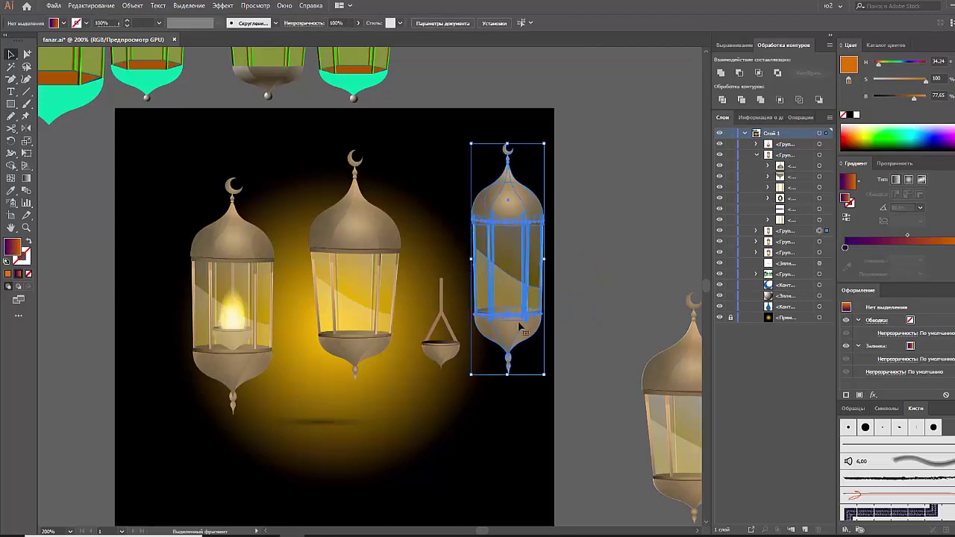
right_click(520, 324)
click(545, 397)
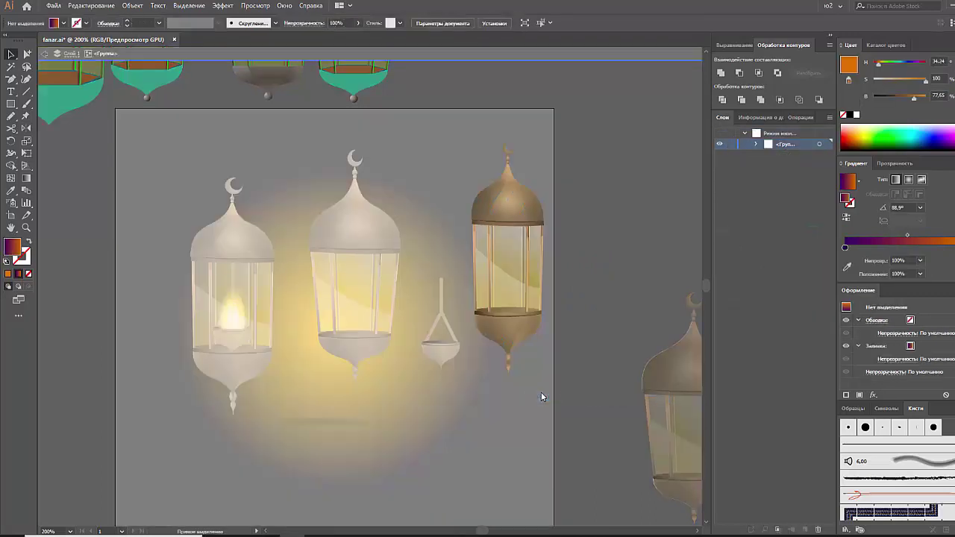
key(ctrl+v)
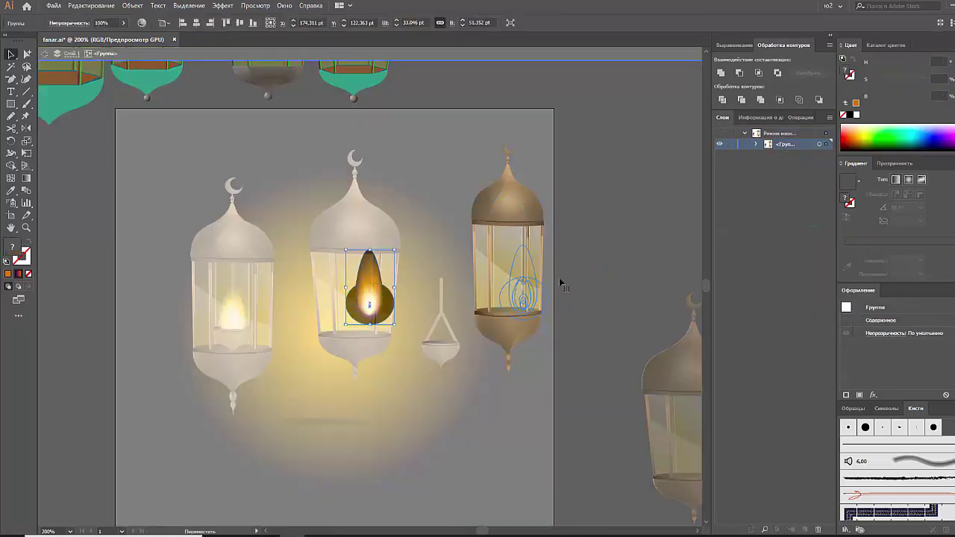
drag(366, 302, 519, 298)
click(757, 144)
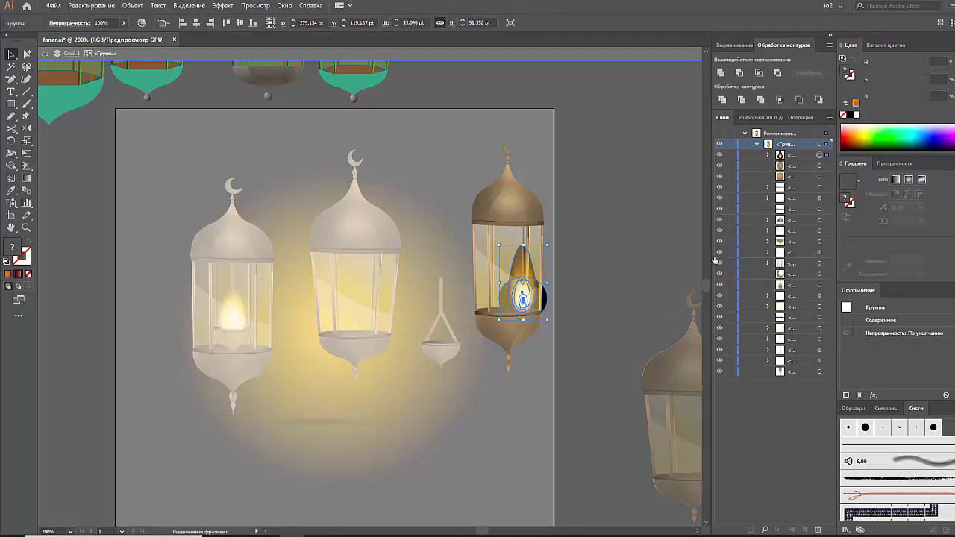
drag(524, 300, 586, 299)
key(ctrl+shift+a)
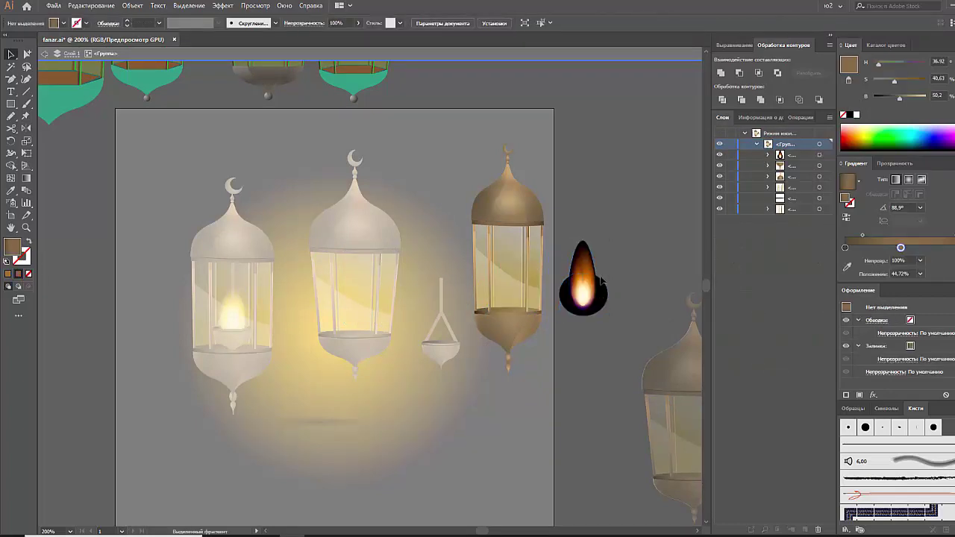
key(ctrl+z)
key(ctrl+z)
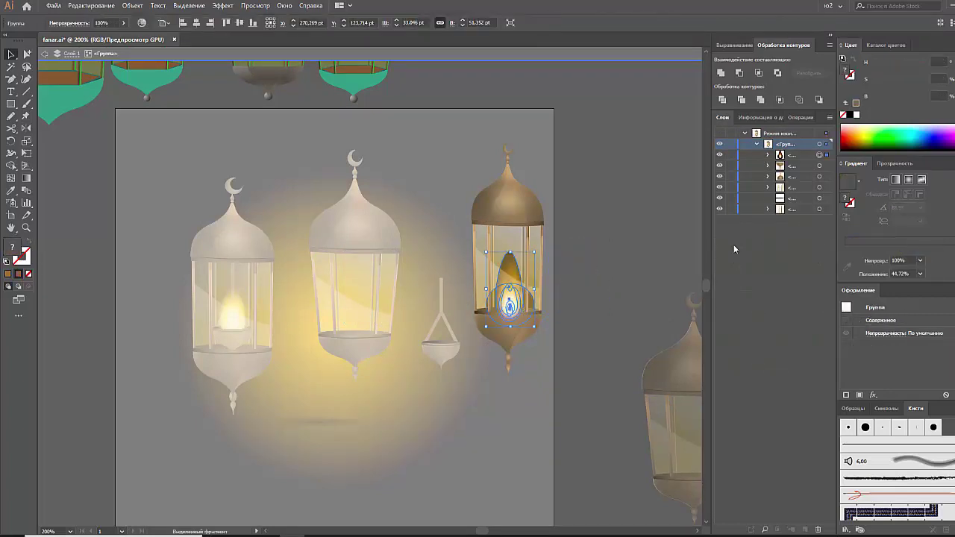
Restack the flame below the lantern's top pieces, nudge it slightly down-right, and exit isolation
drag(793, 156, 794, 170)
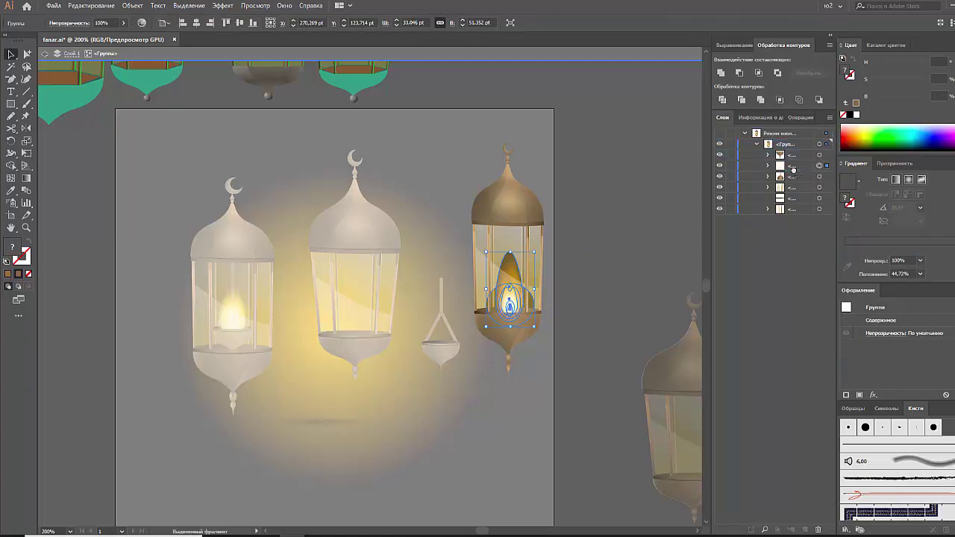
click(621, 247)
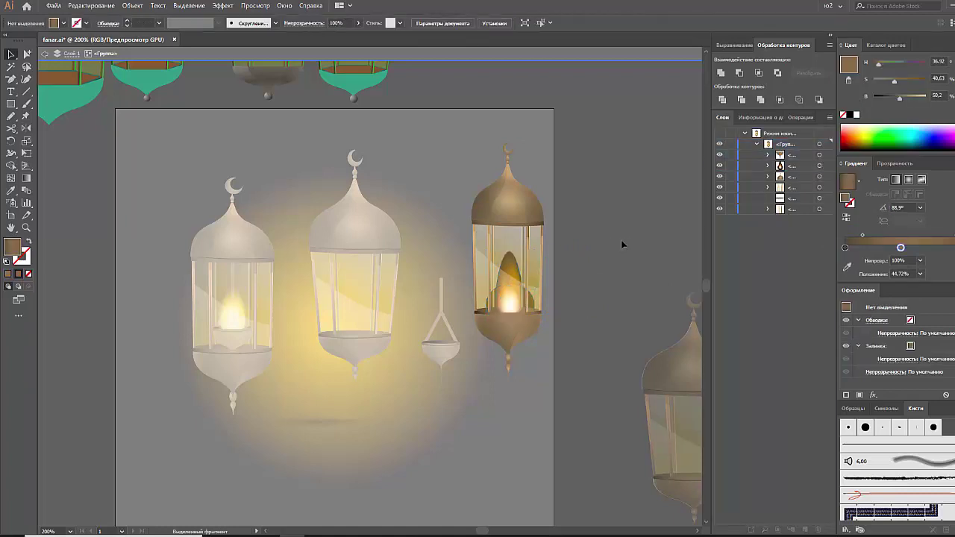
drag(789, 171, 790, 180)
click(510, 297)
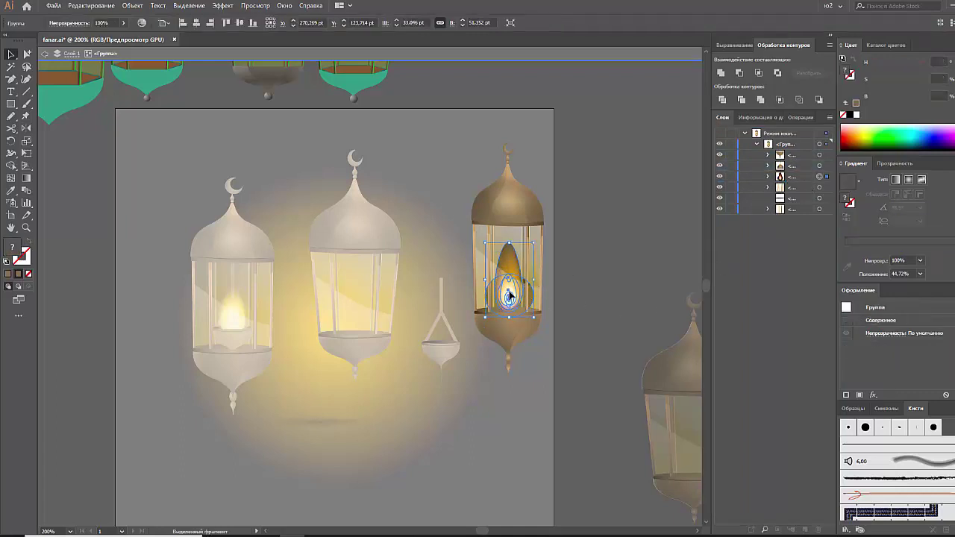
drag(509, 297, 512, 304)
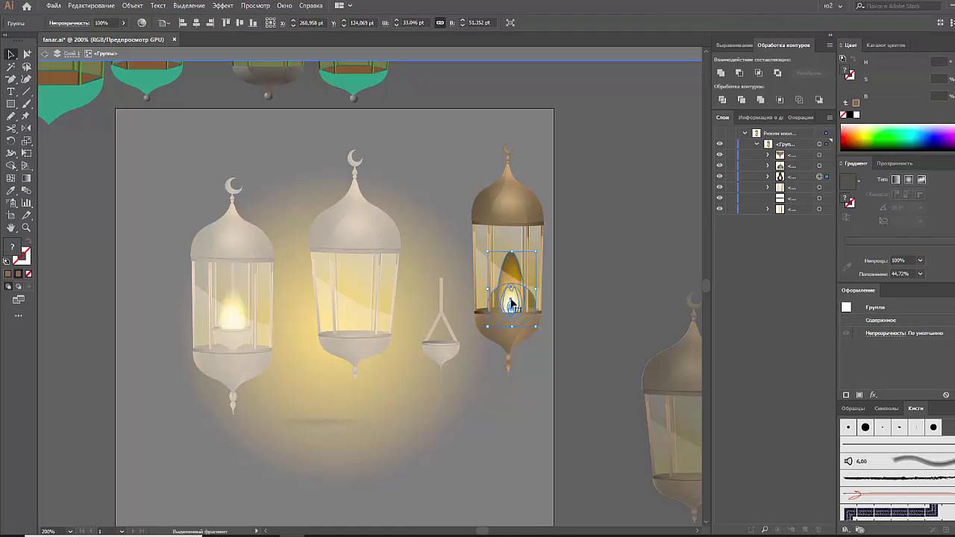
click(580, 319)
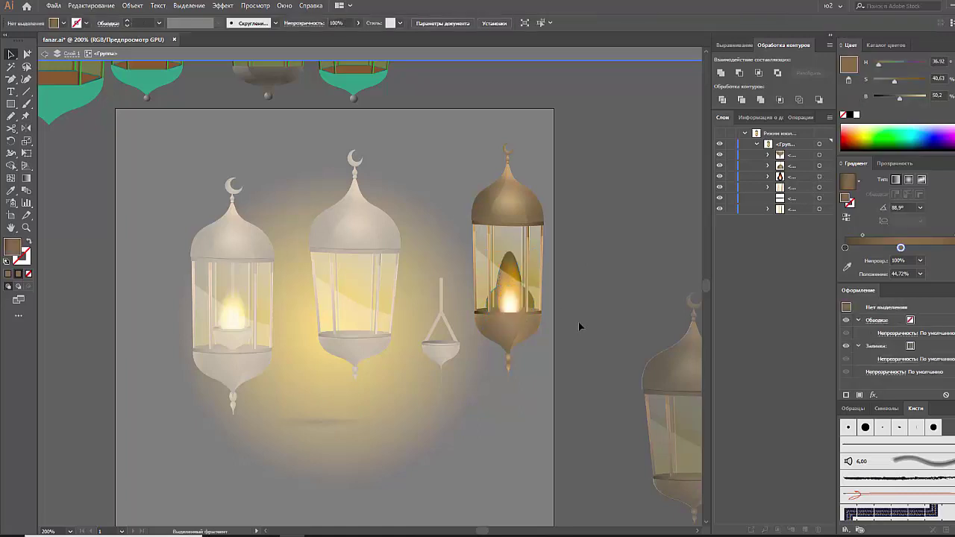
double_click(578, 321)
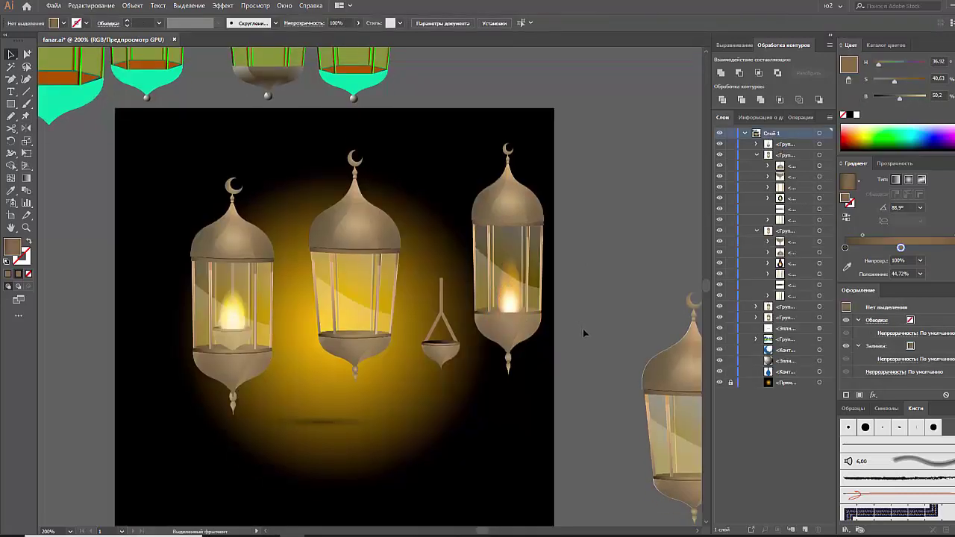
Isolate the small hanging lamp and select its dark bowl
scroll(463, 341, up, 3)
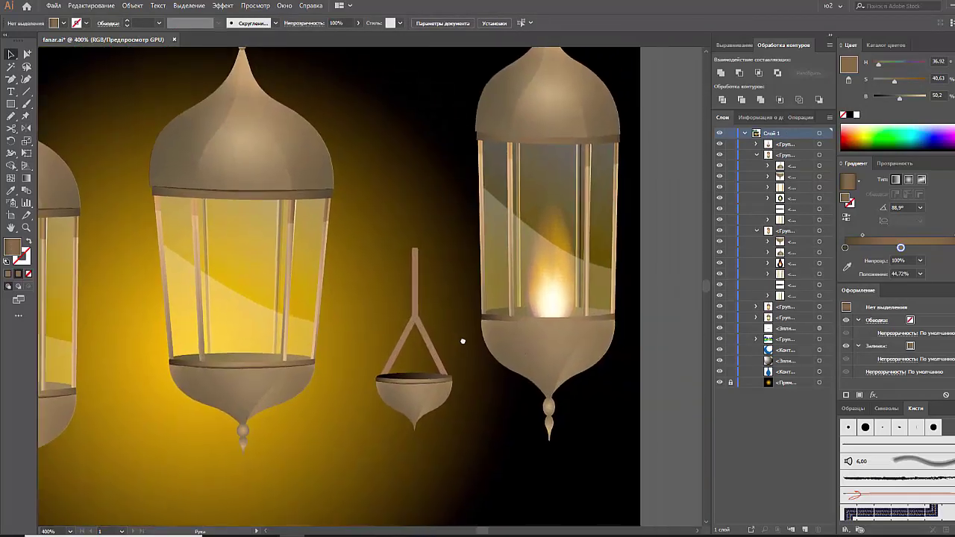
drag(463, 341, 432, 382)
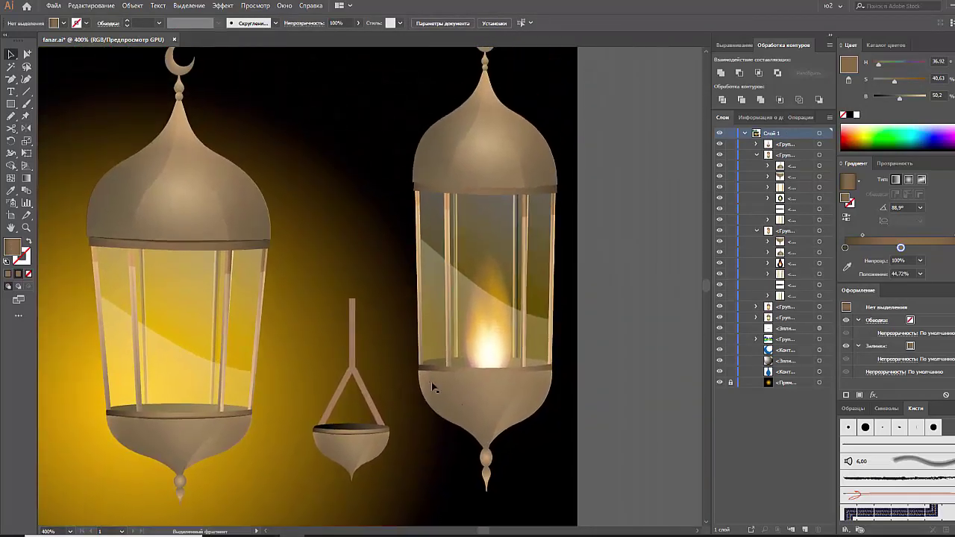
click(372, 436)
right_click(364, 442)
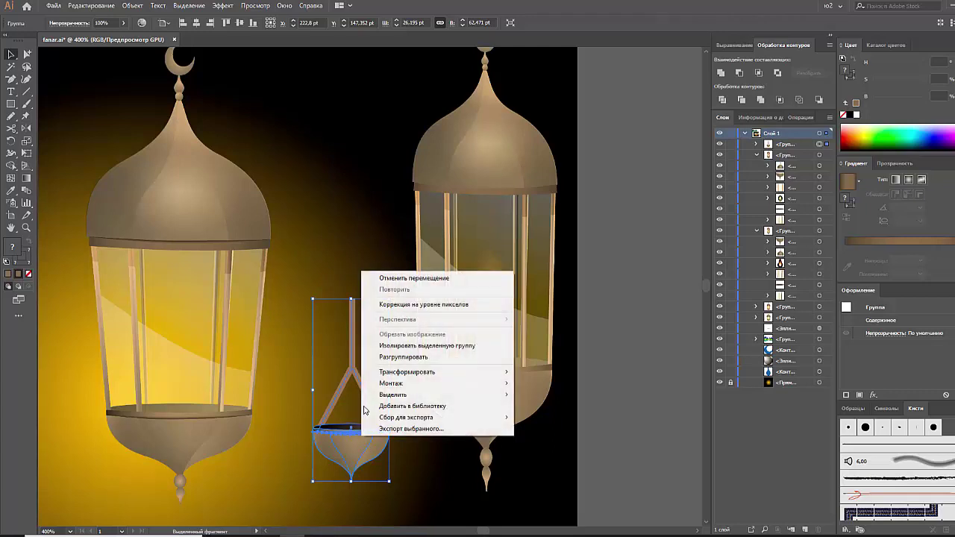
click(395, 342)
click(350, 432)
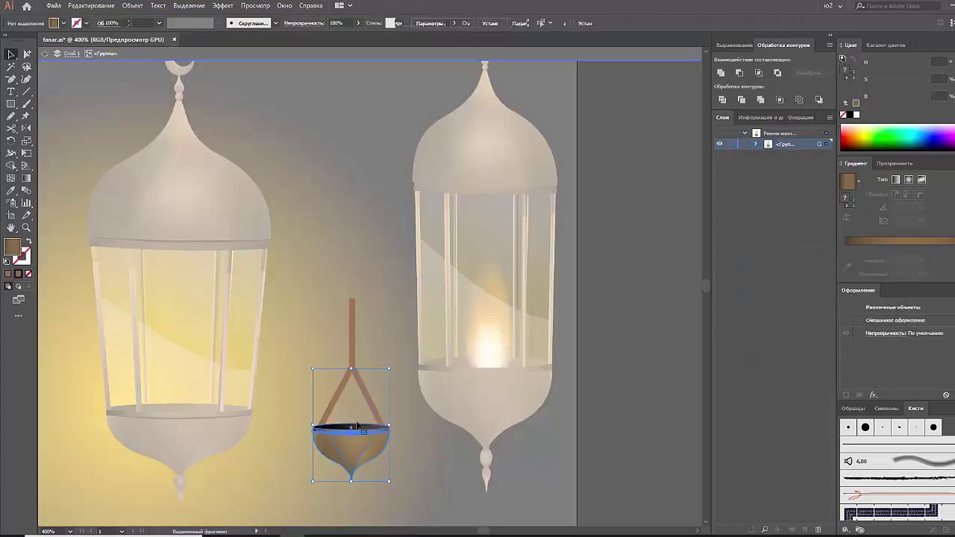
shift+click(372, 403)
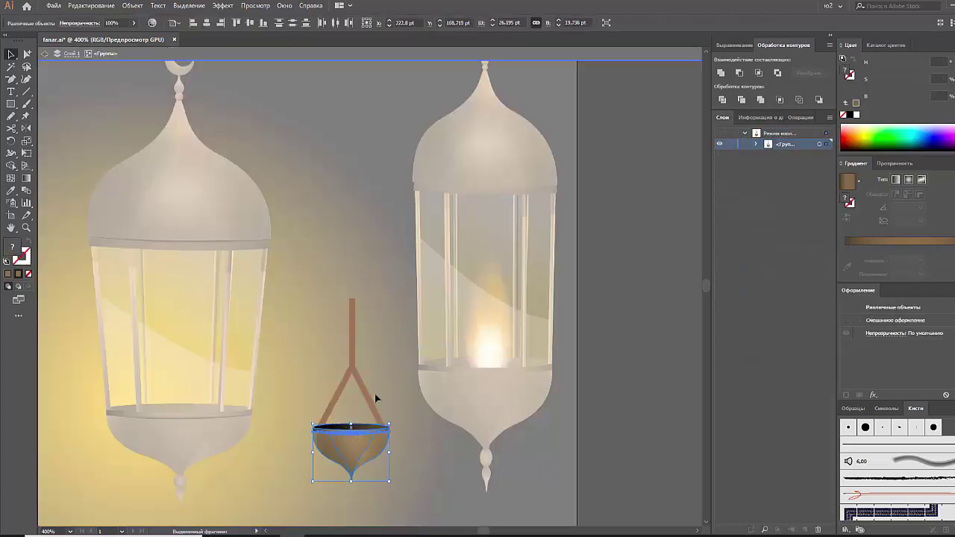
Paste the bowl into the isolated right lantern, restack it, and place it below the flame
double_click(614, 370)
click(516, 211)
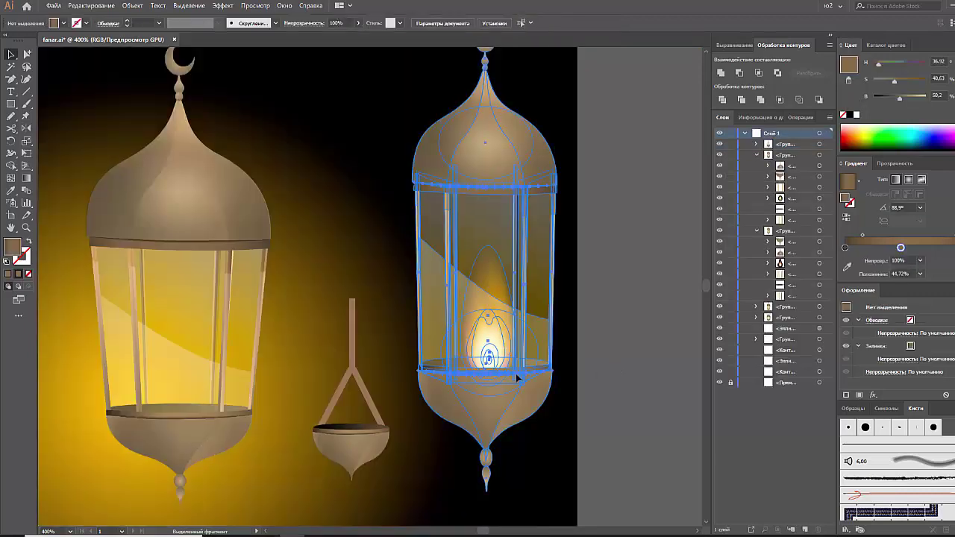
right_click(516, 211)
click(557, 284)
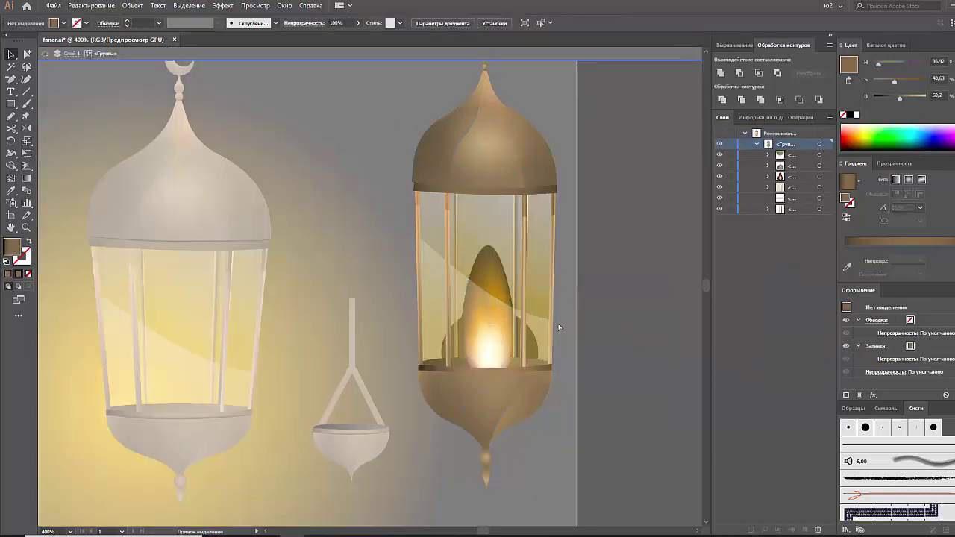
key(ctrl+v)
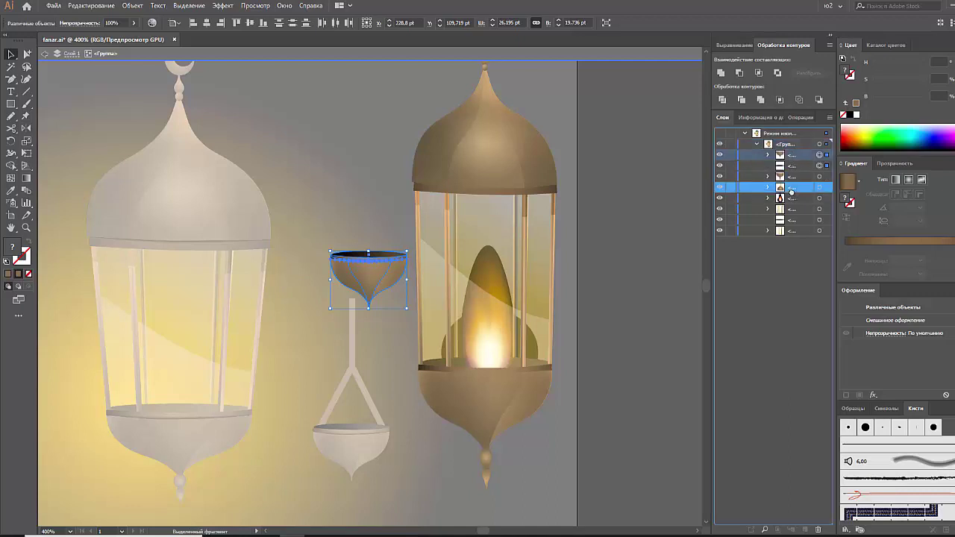
drag(795, 160, 791, 201)
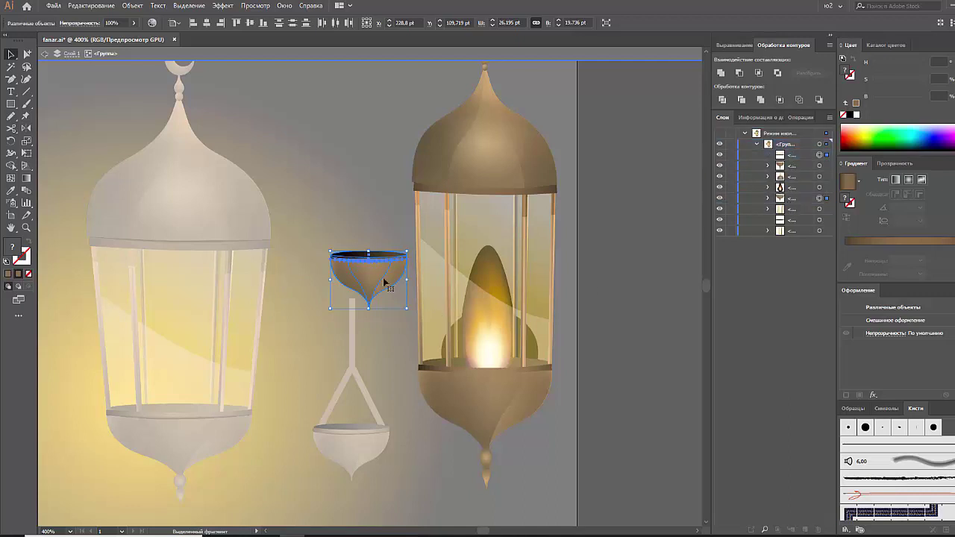
drag(384, 282, 505, 385)
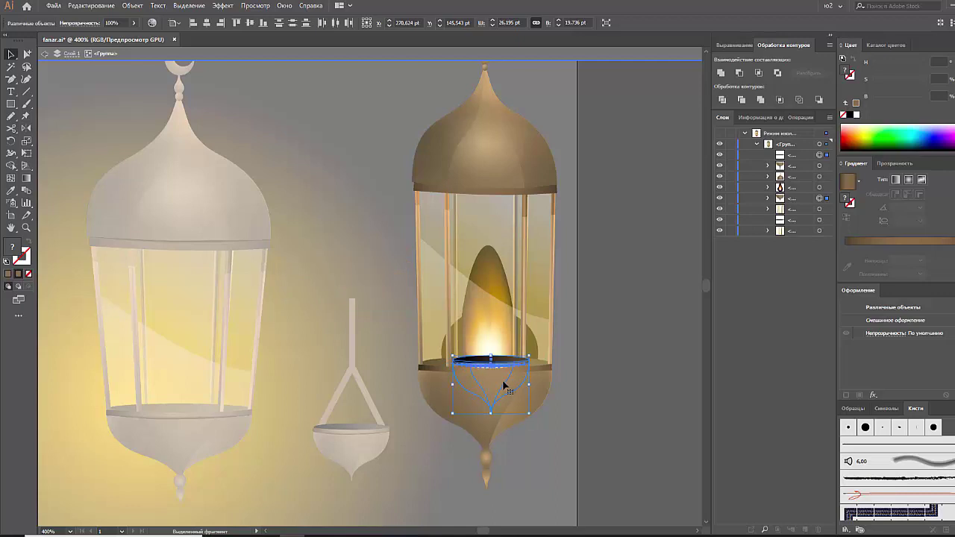
Check the flame and bowl layers, then zoom in on the lantern
click(481, 306)
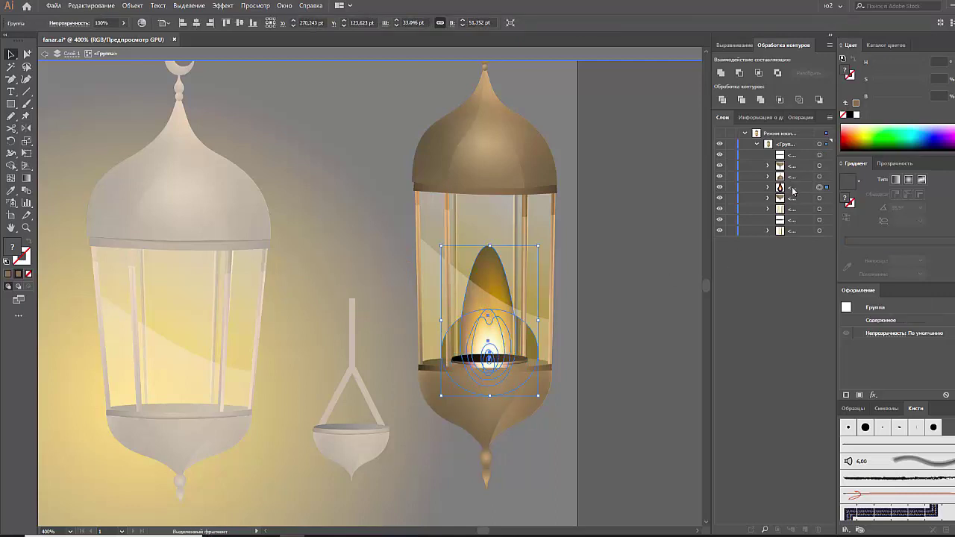
click(820, 198)
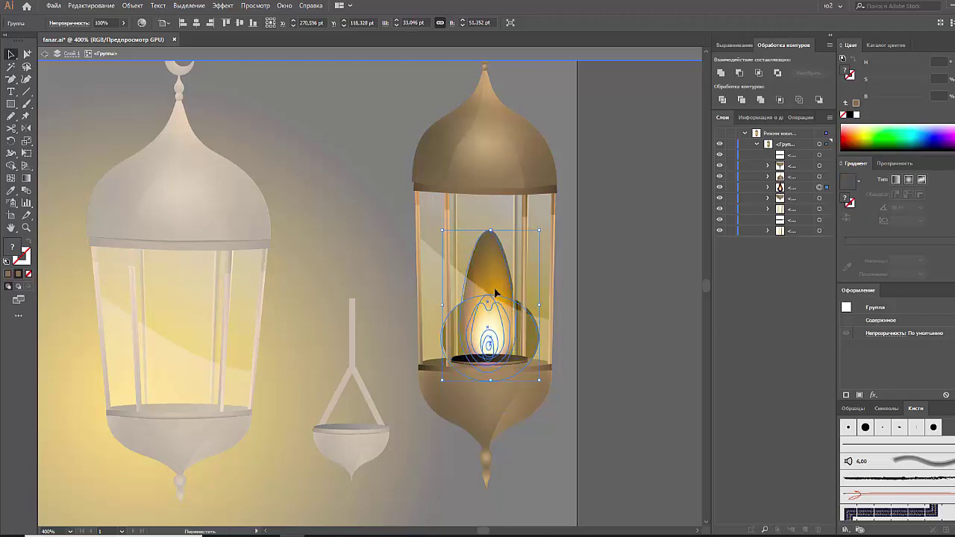
click(495, 288)
click(820, 198)
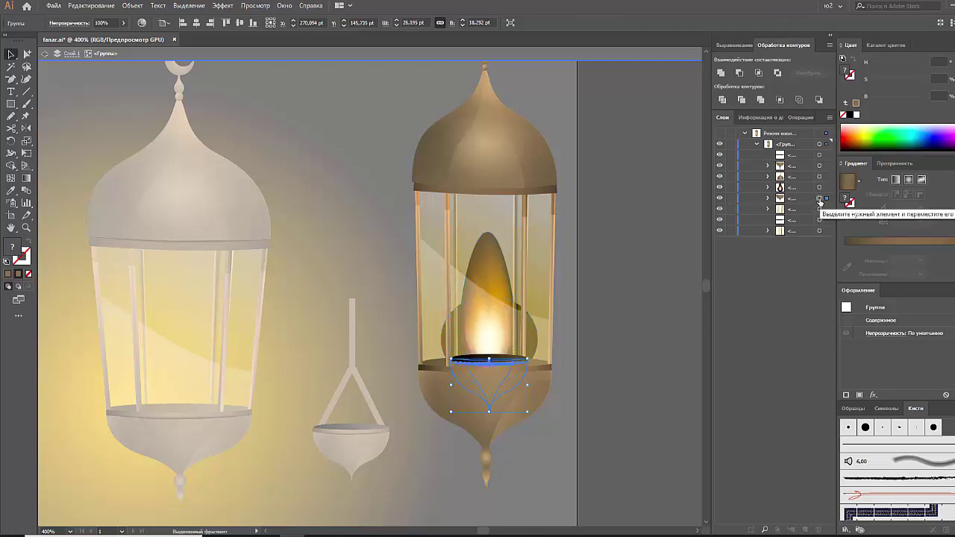
click(767, 199)
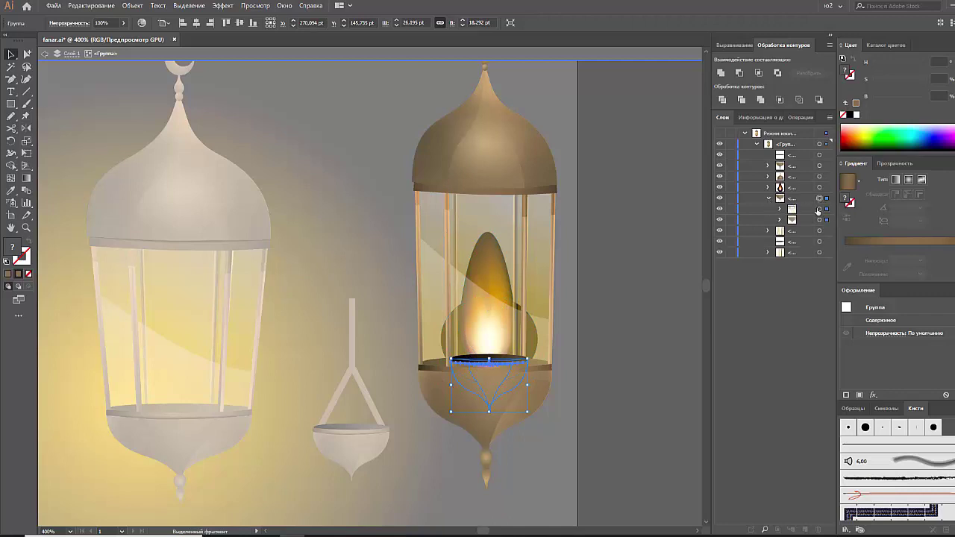
click(650, 303)
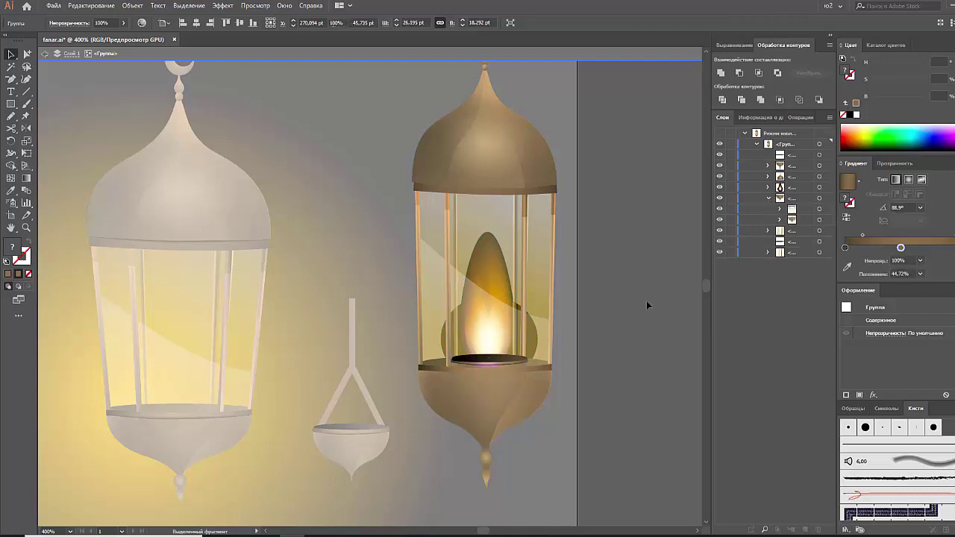
key(ctrl+equal)
drag(648, 341, 515, 298)
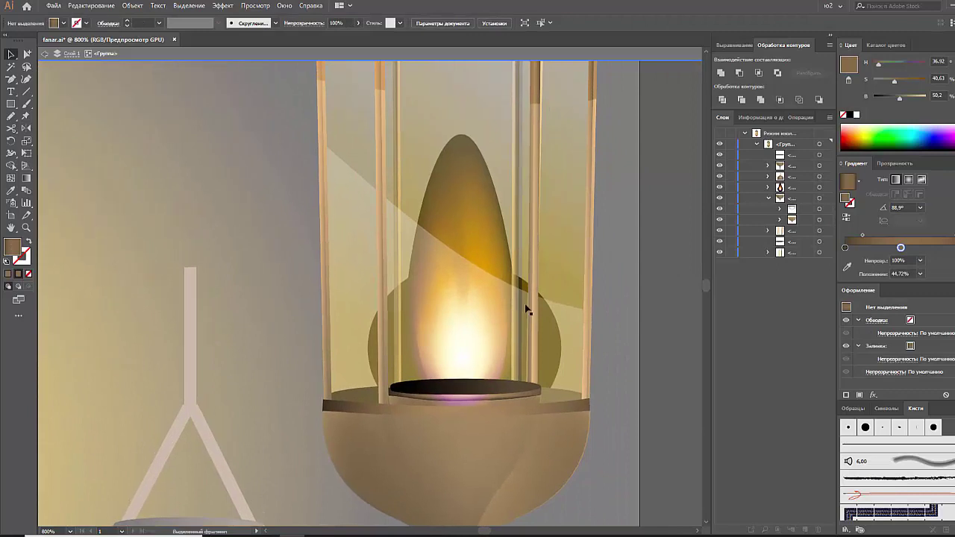
Raise the cup group up beneath the flame
click(487, 339)
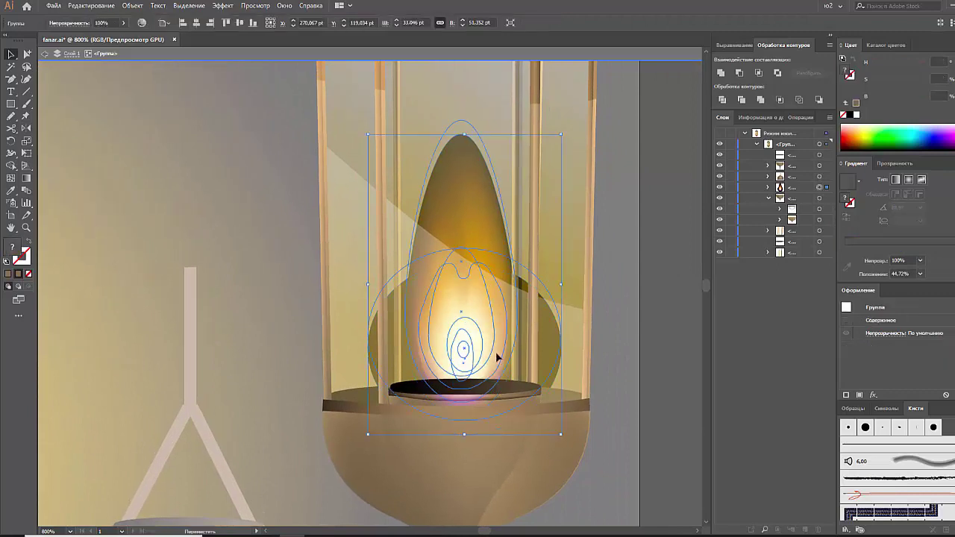
key(ctrl+z)
click(504, 383)
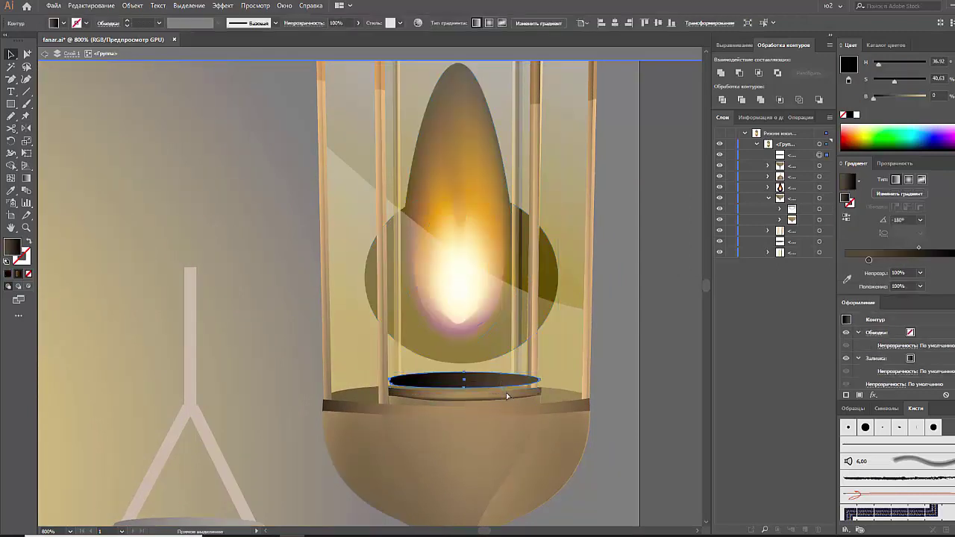
key(c)
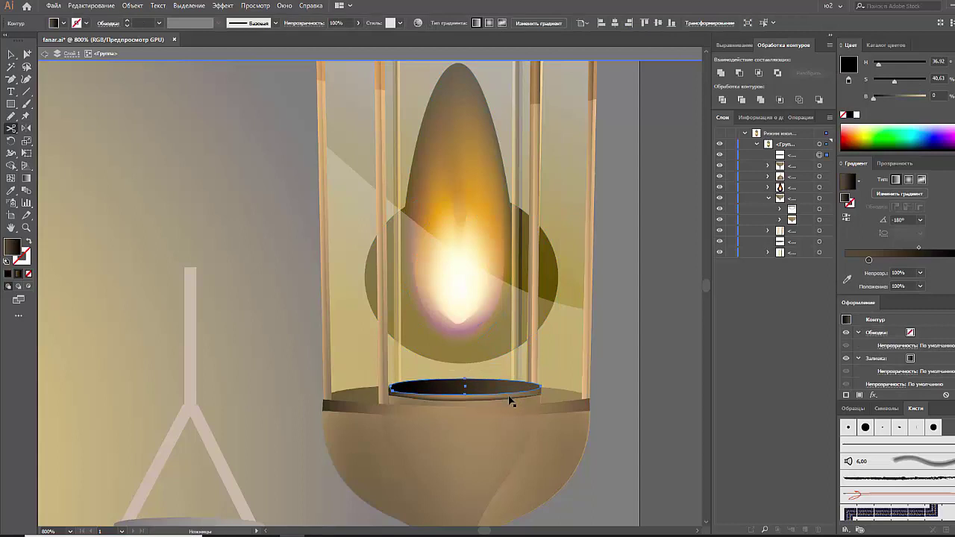
key(v)
click(512, 400)
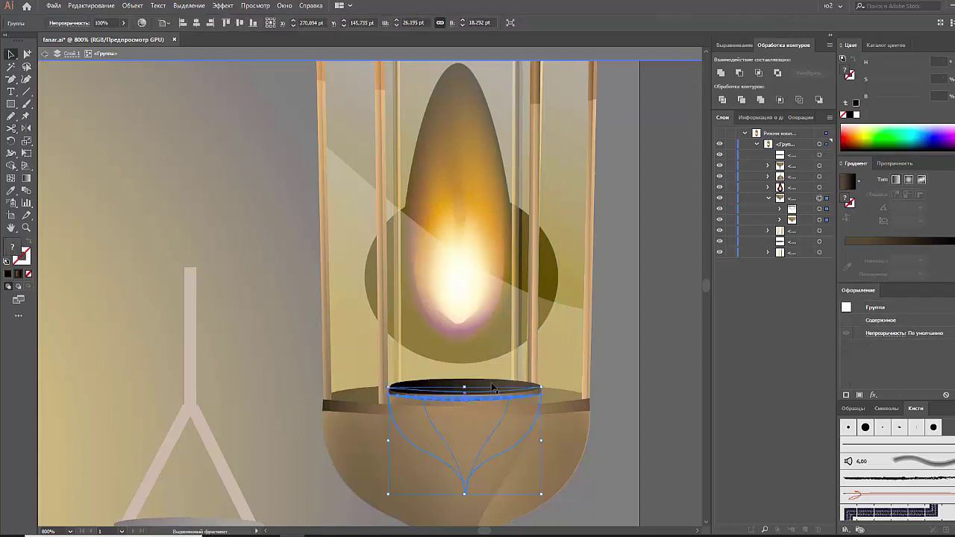
click(493, 385)
drag(502, 401, 491, 298)
Restack the cup group relative to the flame and return to the whole artwork
click(466, 279)
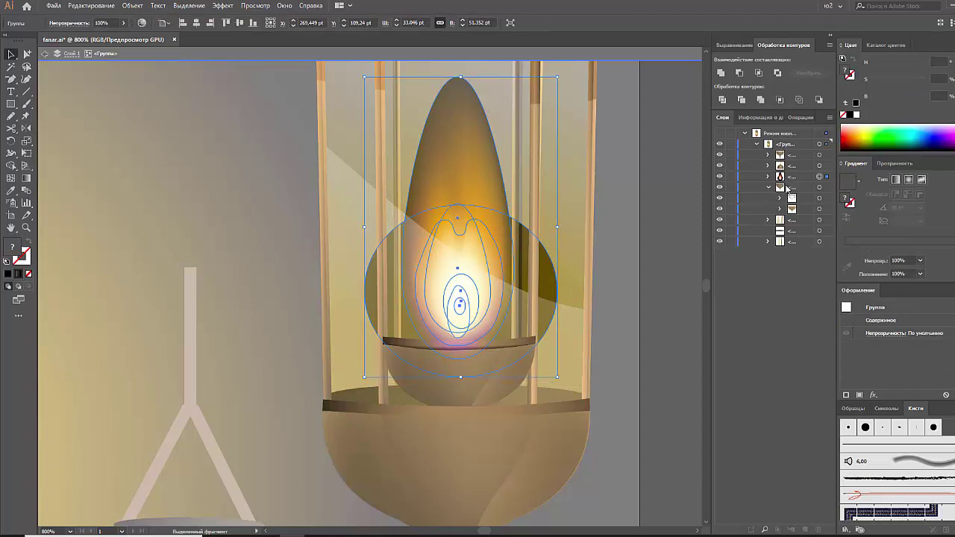
click(820, 187)
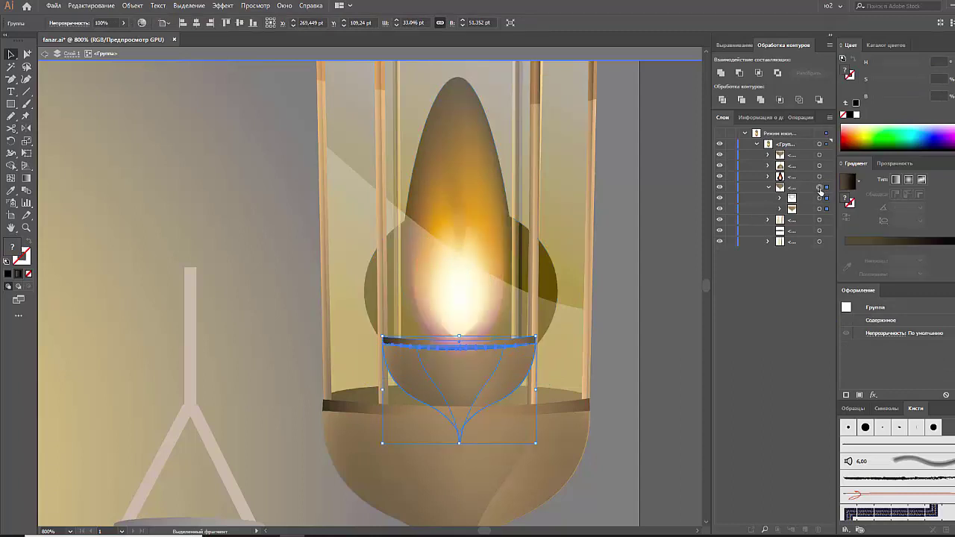
click(769, 187)
drag(788, 189, 788, 195)
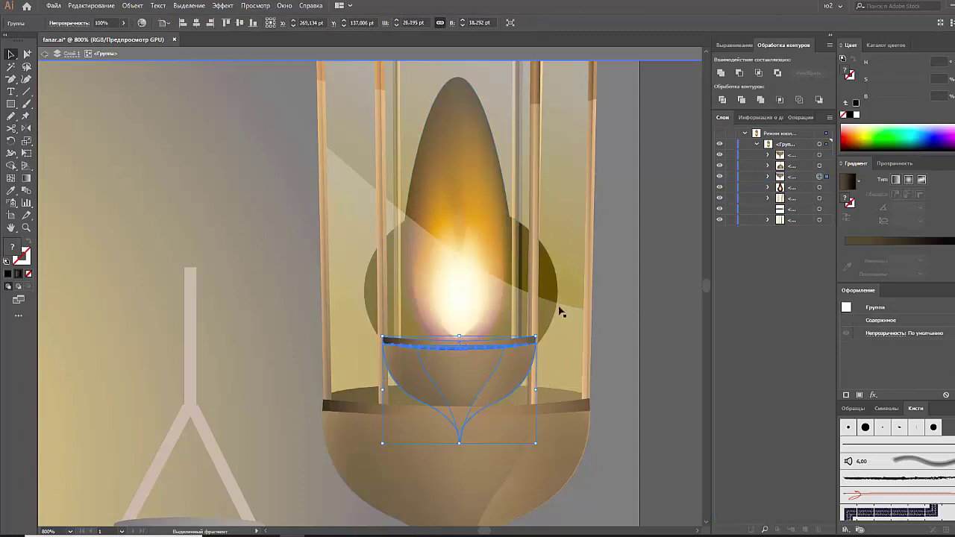
click(504, 303)
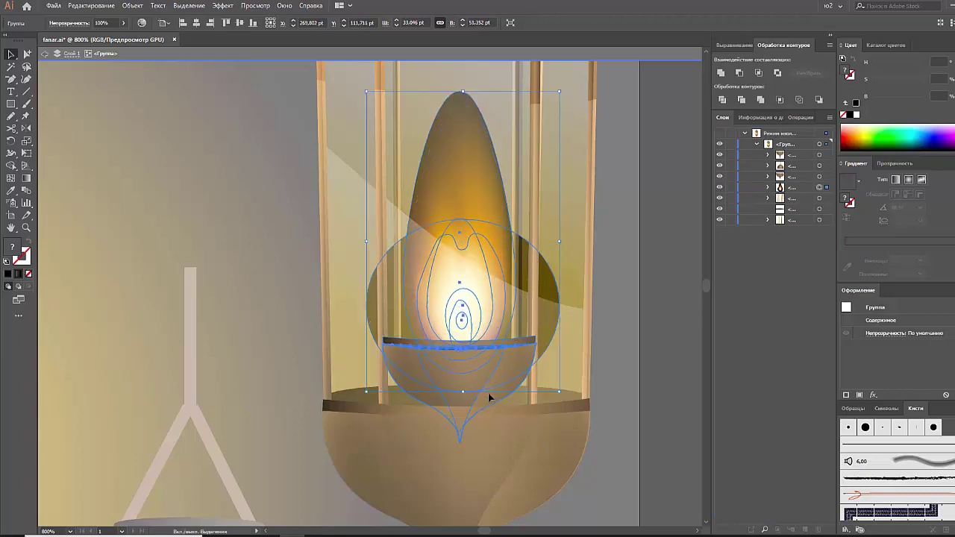
key(ctrl+z)
key(ctrl+z)
key(ctrl+z)
key(ctrl+z)
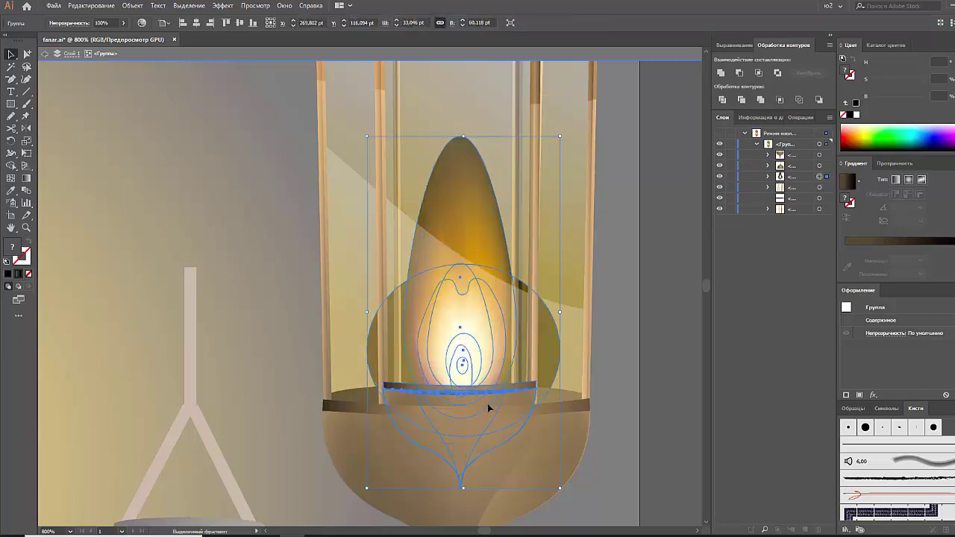
double_click(662, 396)
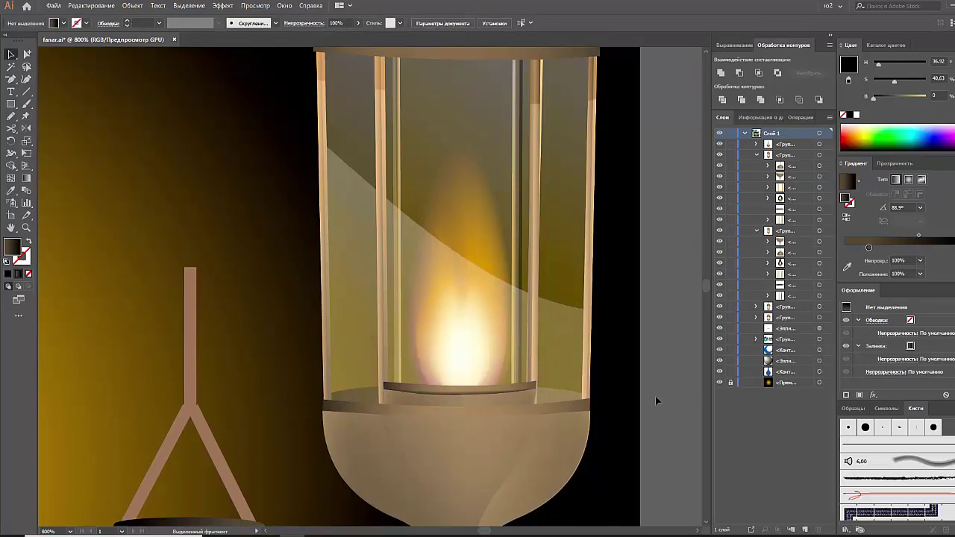
Move the flame one level lower in the lantern group and lock the glass and bars group
right_click(532, 393)
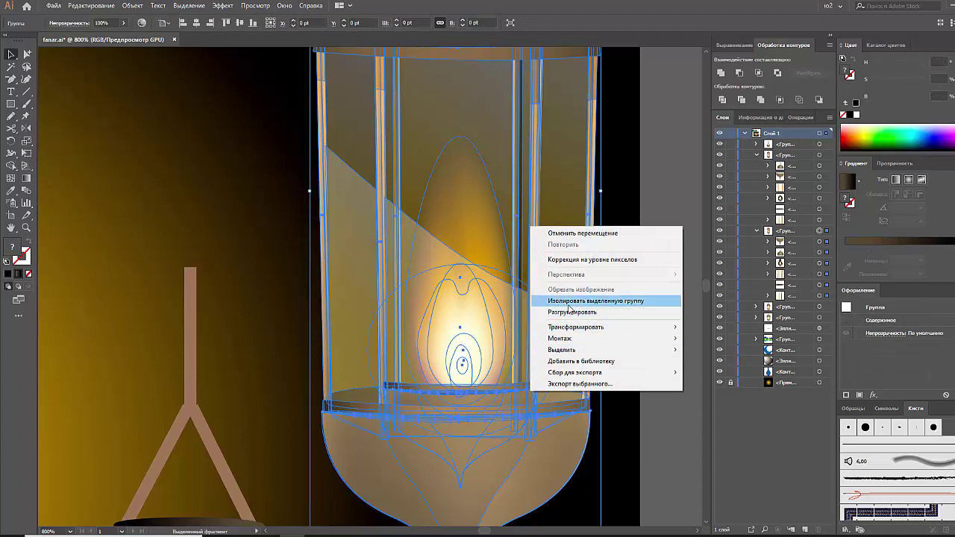
click(590, 301)
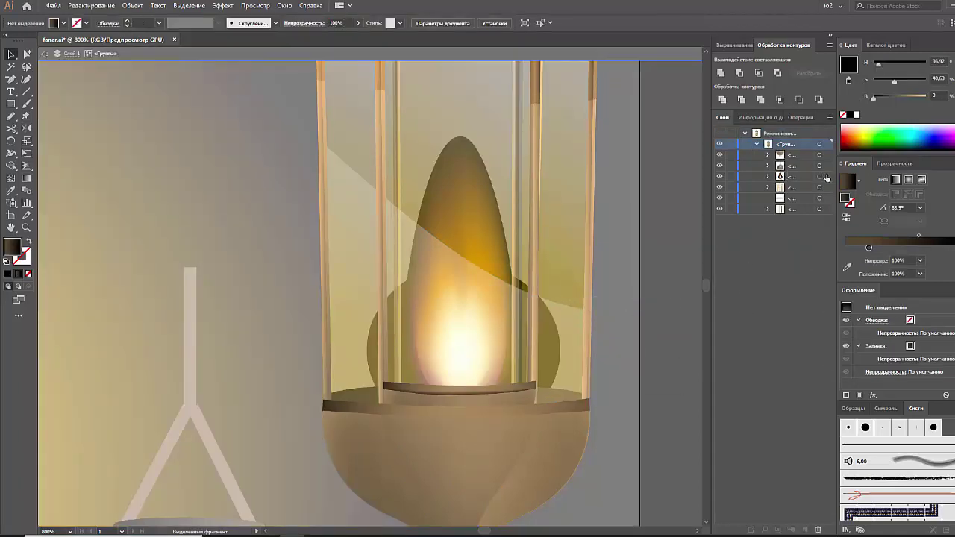
click(820, 177)
drag(791, 180, 789, 194)
click(490, 347)
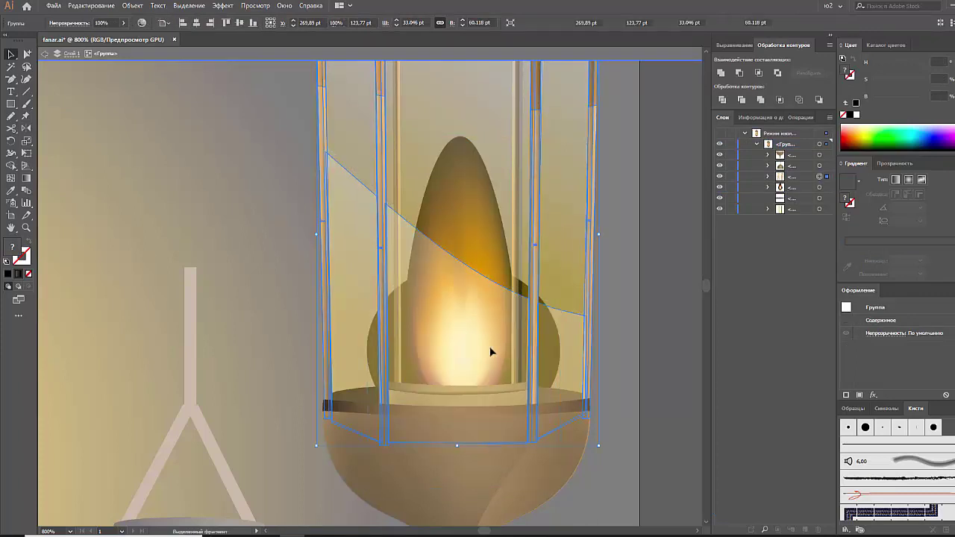
click(485, 337)
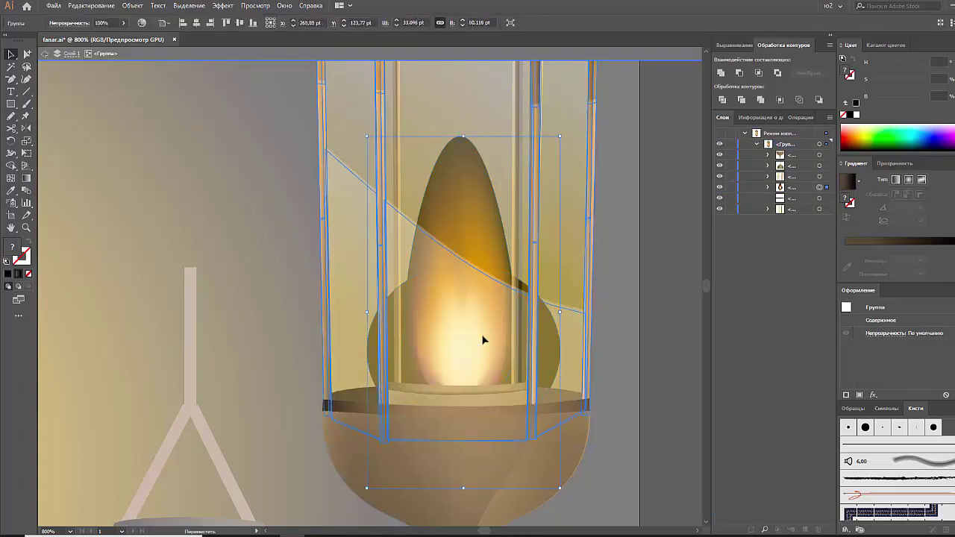
click(730, 177)
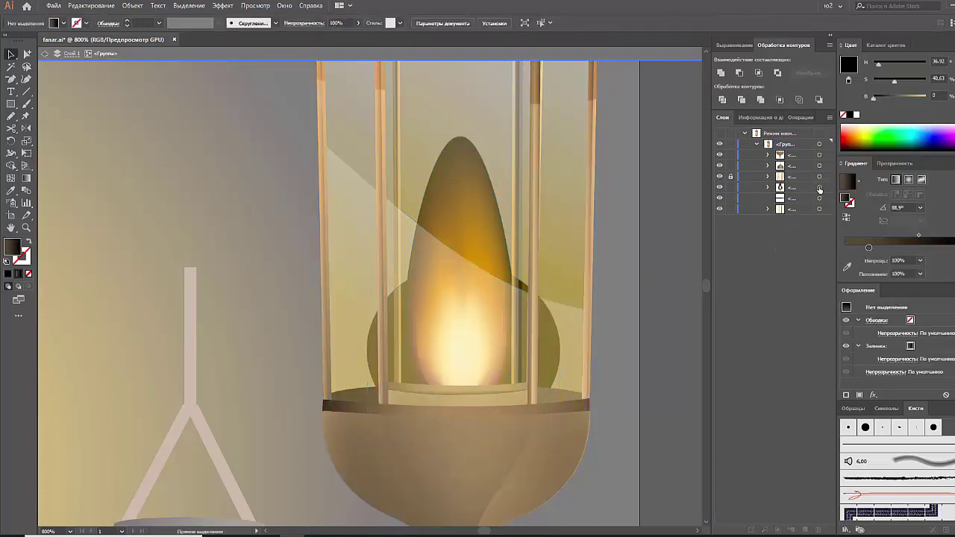
Nudge the flame down, widen it slightly, and make its cup shallower
click(494, 325)
key(Down)
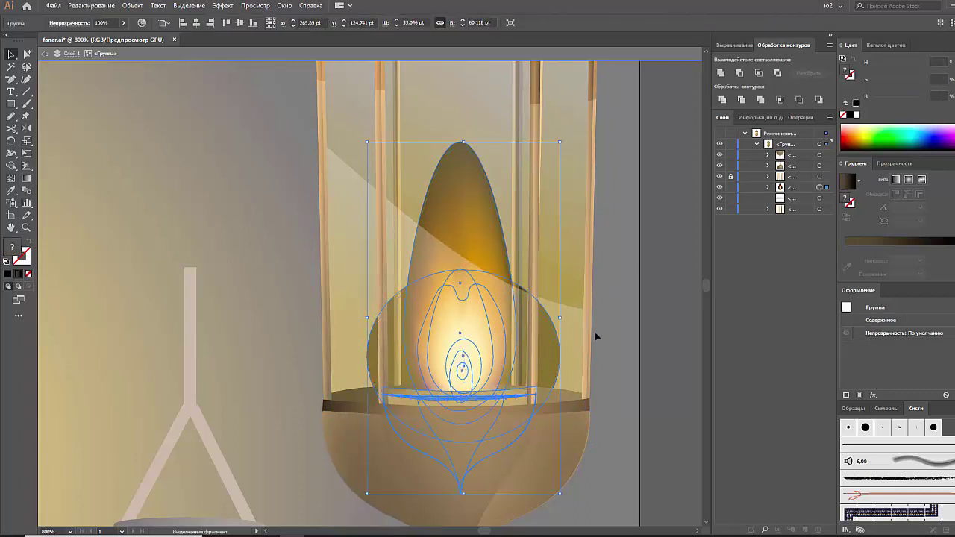
drag(561, 318, 569, 318)
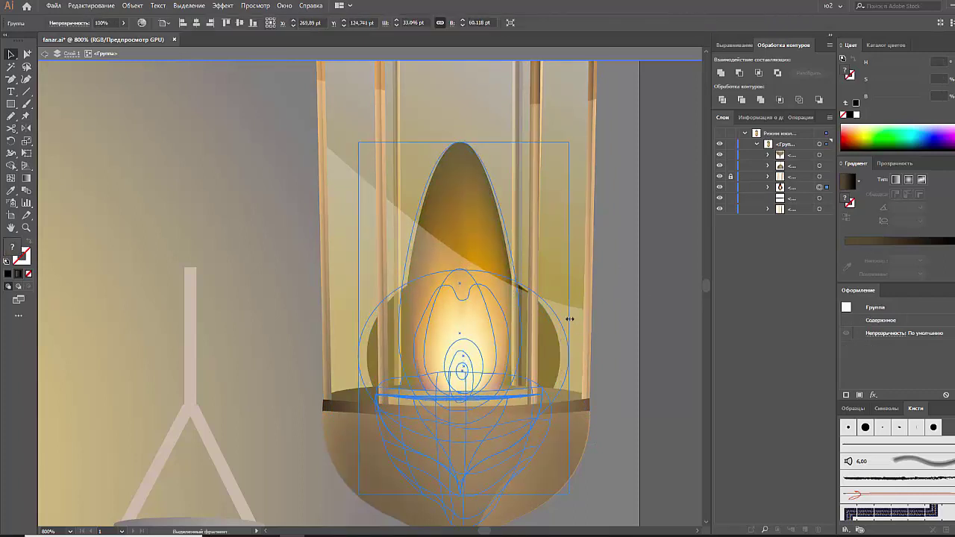
right_click(479, 223)
click(515, 314)
click(460, 486)
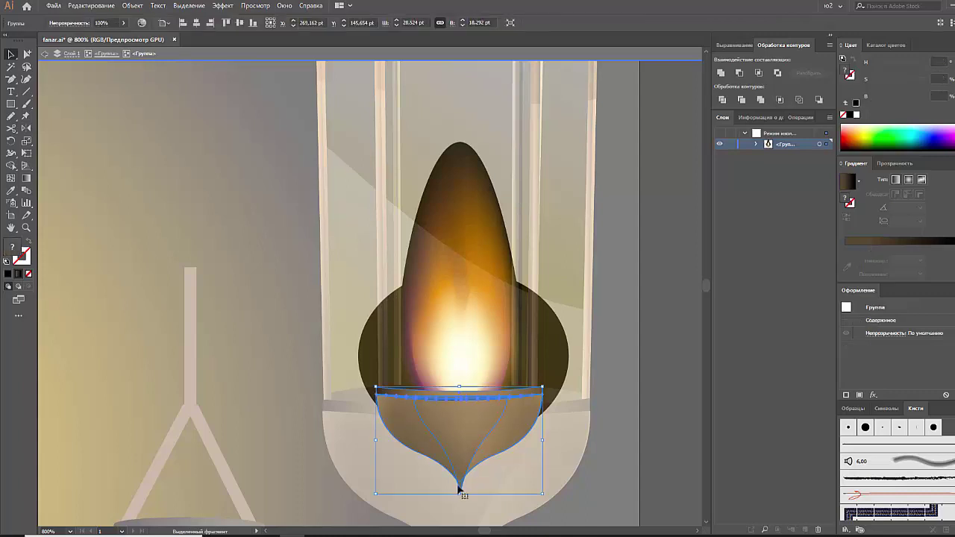
drag(460, 493, 460, 461)
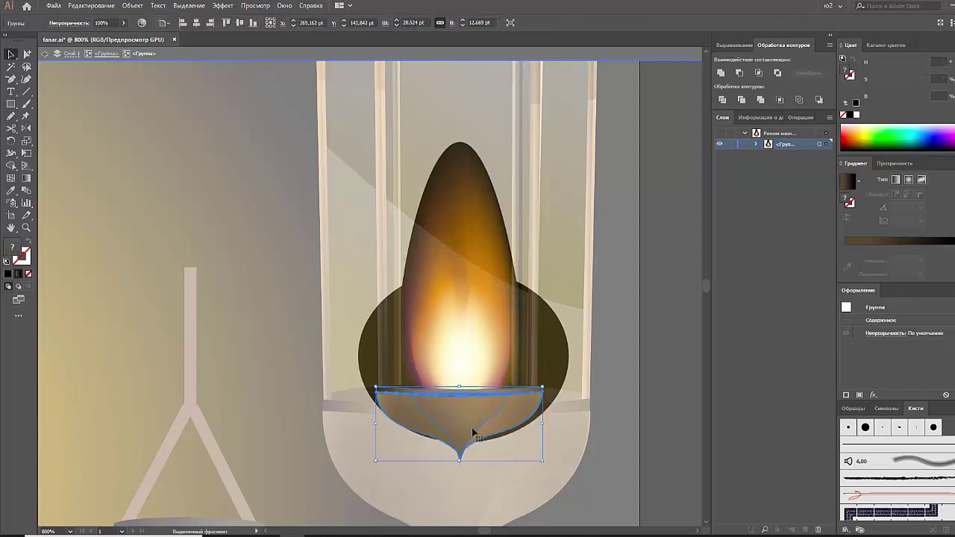
double_click(660, 405)
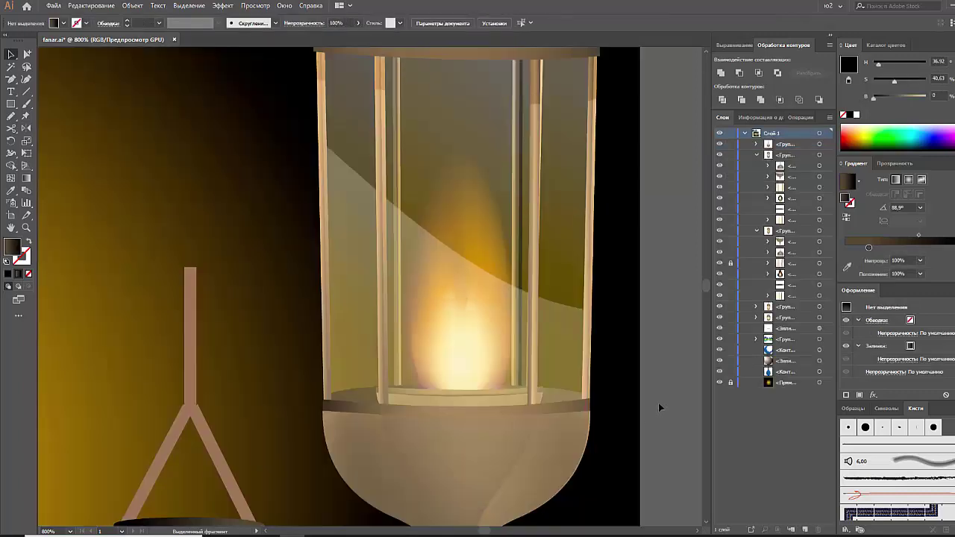
Drag the hanging bowl, middle lantern and left lantern off the artboard
key(ctrl+0)
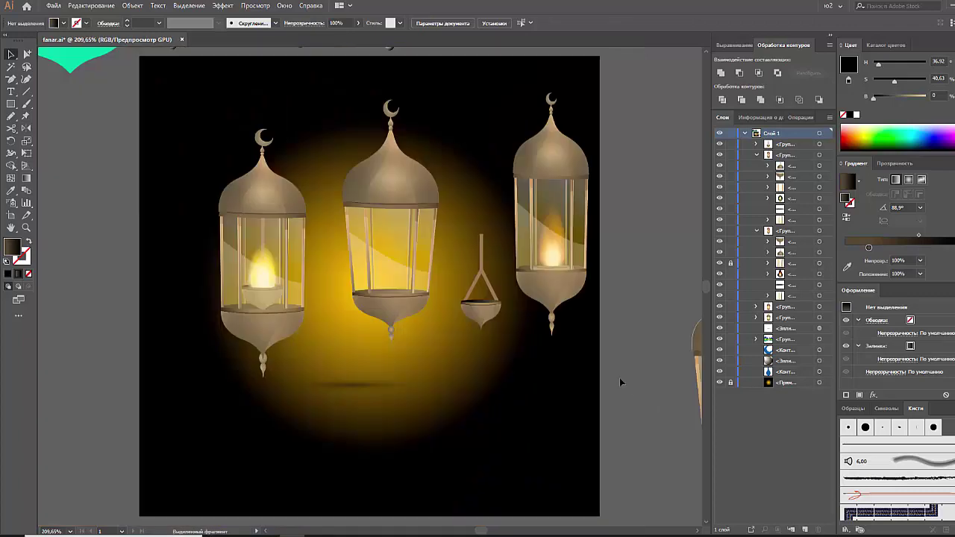
key(ctrl+equal)
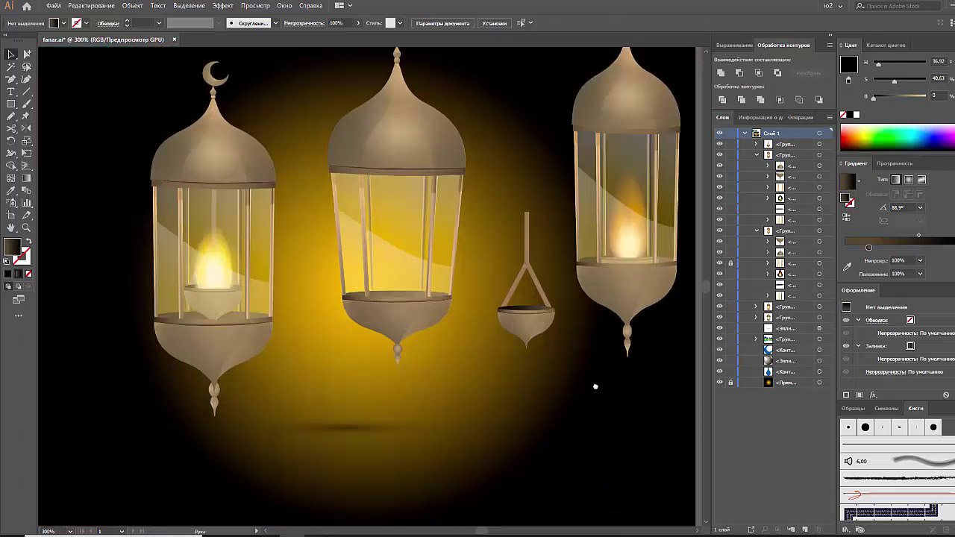
mouse_move(594, 386)
mouse_down()
mouse_move(557, 425)
mouse_move(565, 403)
mouse_up()
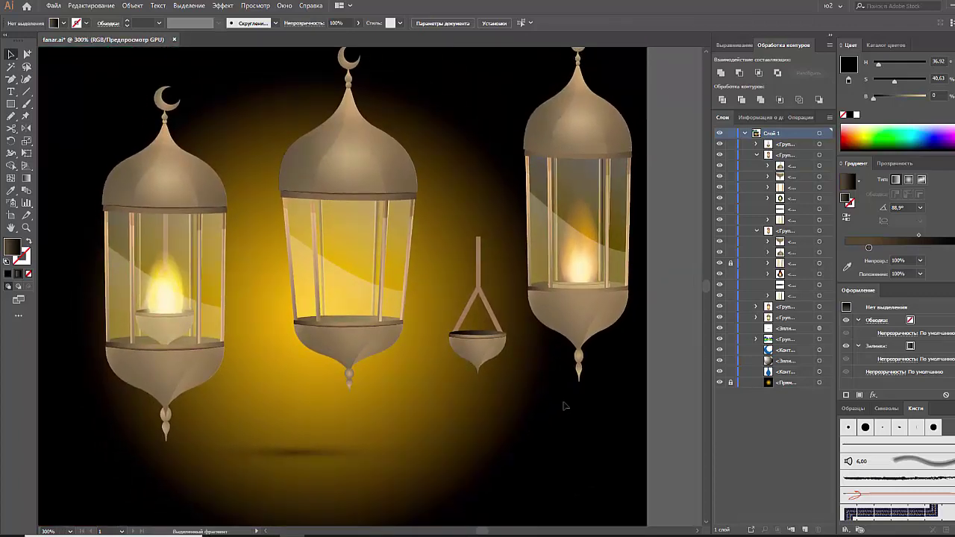
key(ctrl+minus)
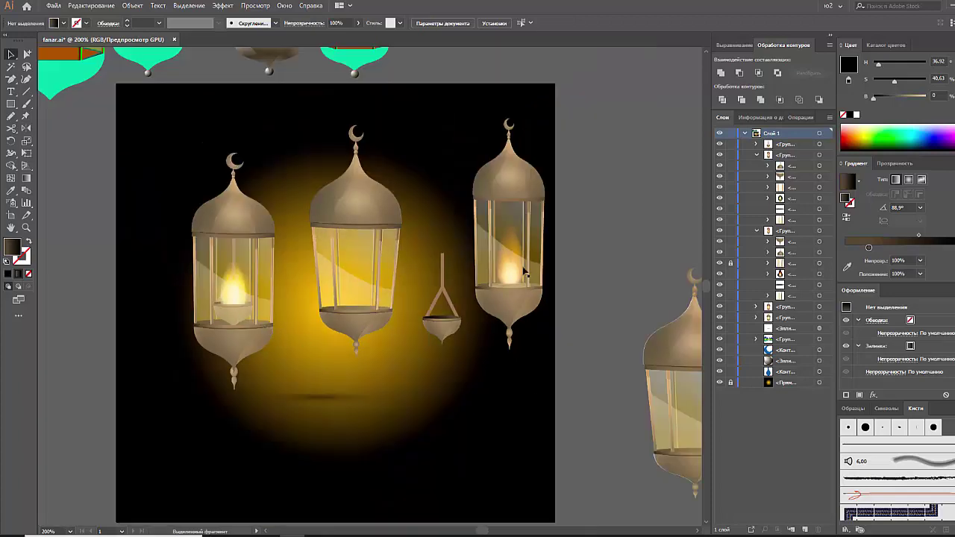
drag(561, 318, 580, 316)
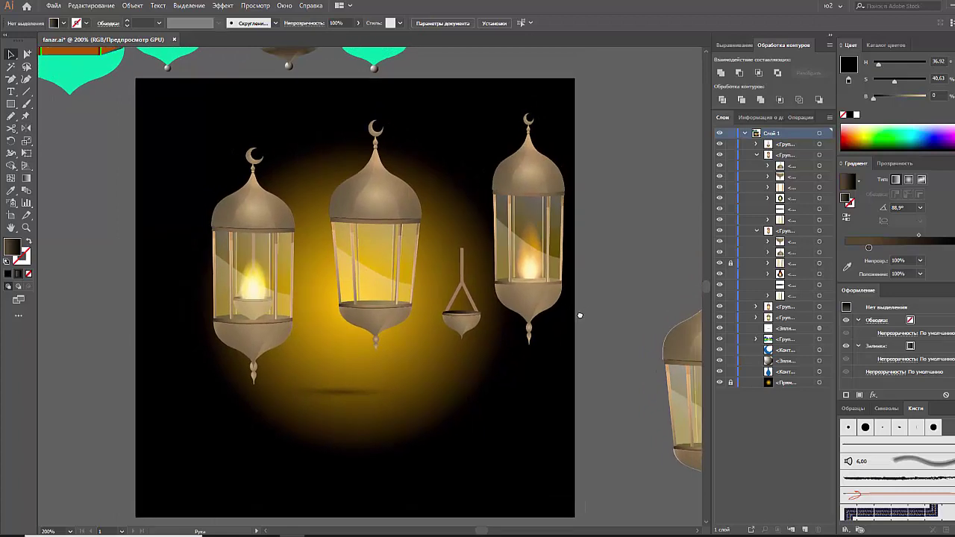
drag(457, 340, 622, 250)
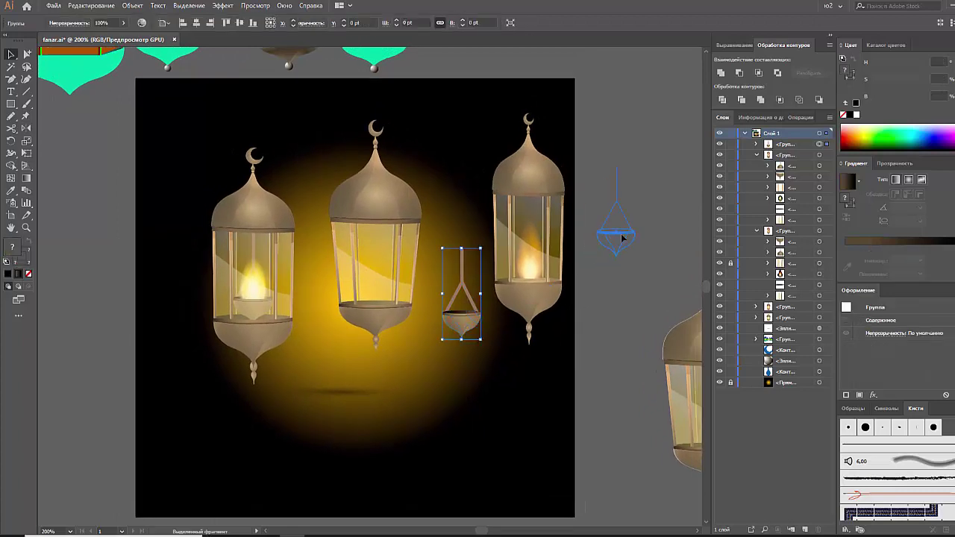
drag(414, 276, 107, 278)
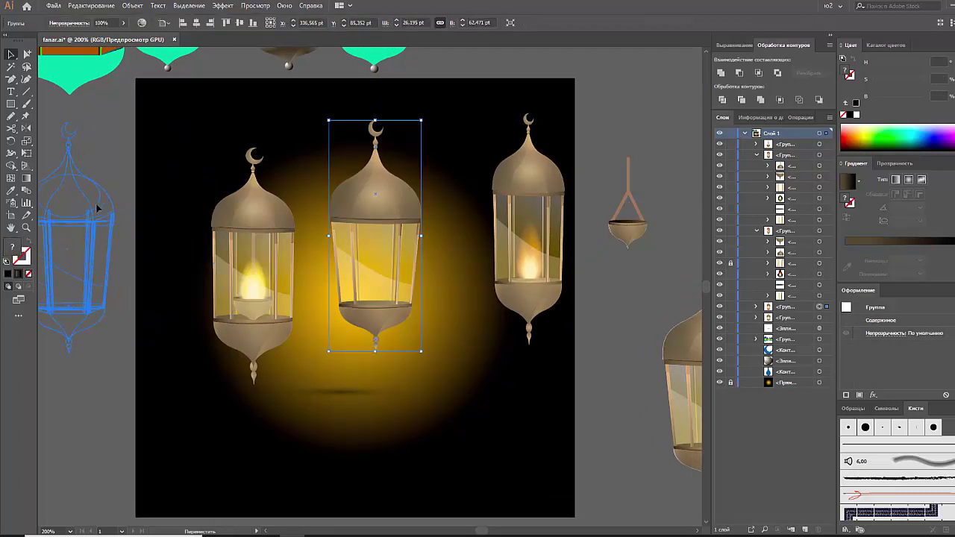
mouse_move(250, 287)
mouse_down()
mouse_move(222, 268)
mouse_move(672, 142)
mouse_up()
click(323, 217)
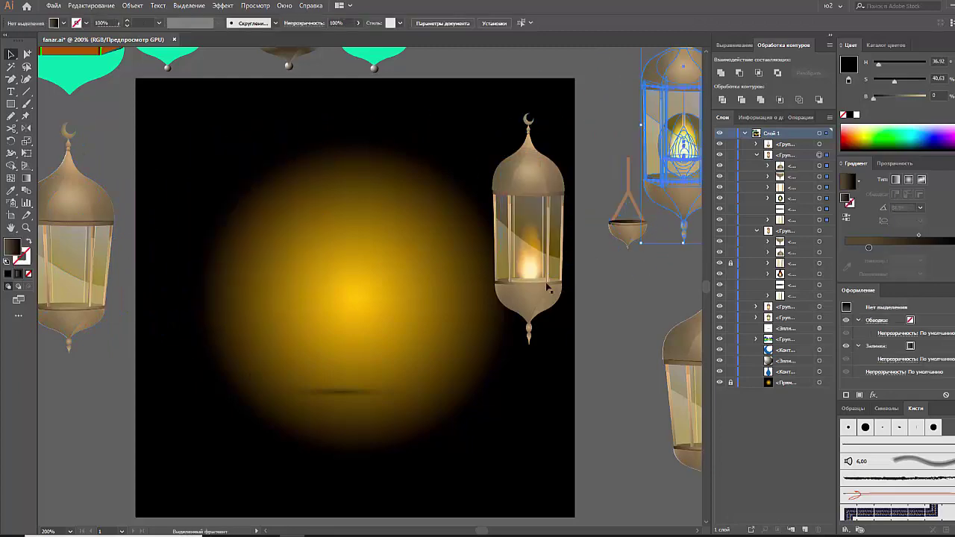
Move the remaining lantern into the glow and unlock all objects
drag(528, 246, 448, 297)
click(606, 331)
key(ctrl+alt+2)
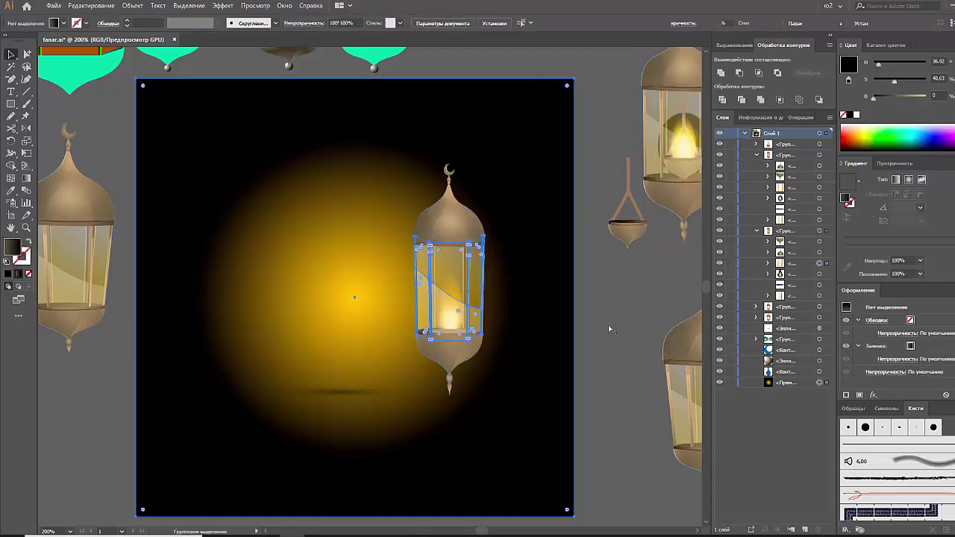
click(608, 324)
click(550, 346)
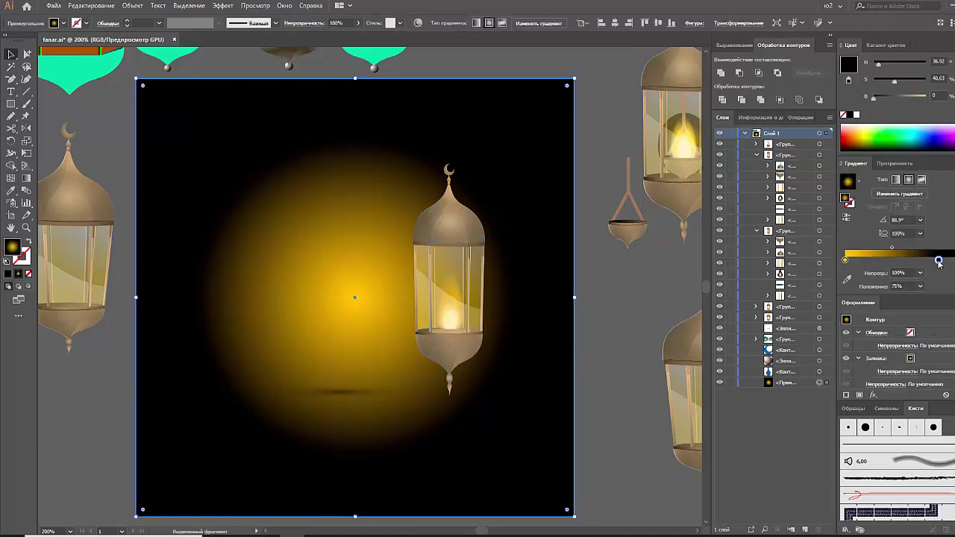
Adjust the background gradient stops, then fill the background square with pure white
drag(941, 265, 909, 266)
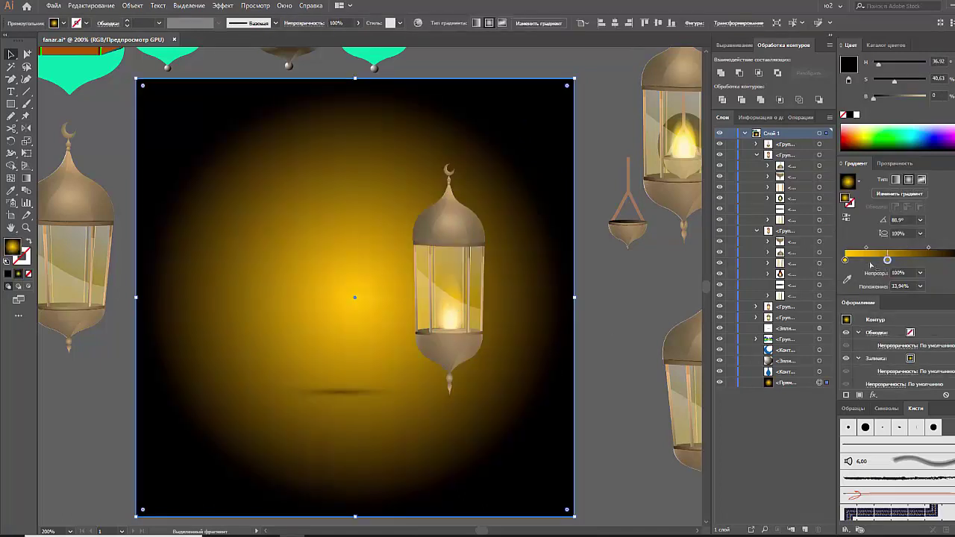
click(845, 260)
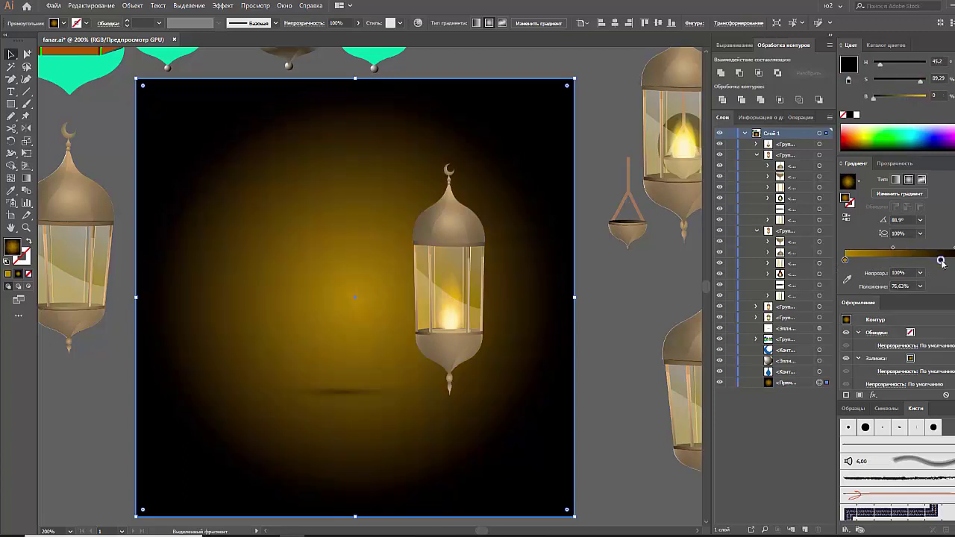
click(942, 259)
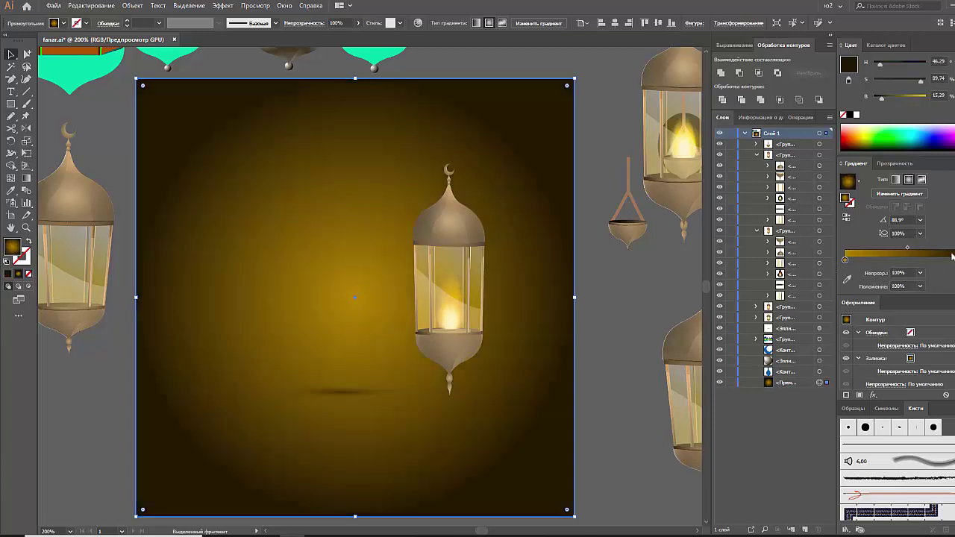
mouse_move(909, 250)
mouse_down()
mouse_move(932, 250)
mouse_move(905, 252)
mouse_up()
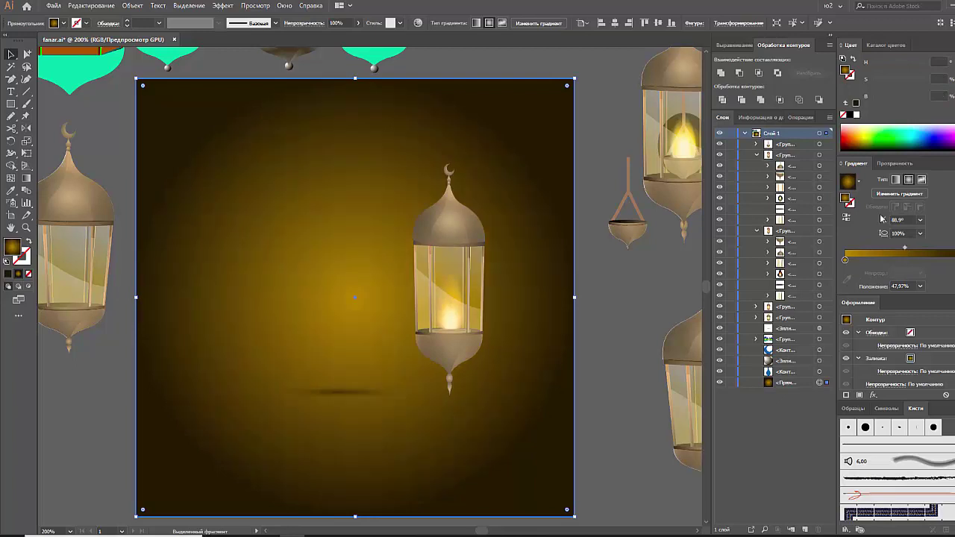
drag(911, 134, 928, 133)
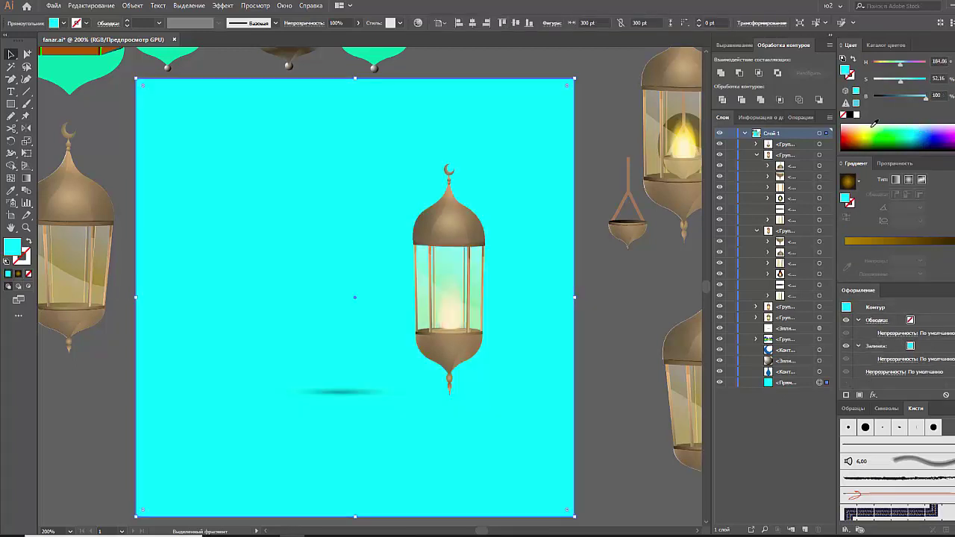
drag(928, 133, 856, 118)
click(856, 116)
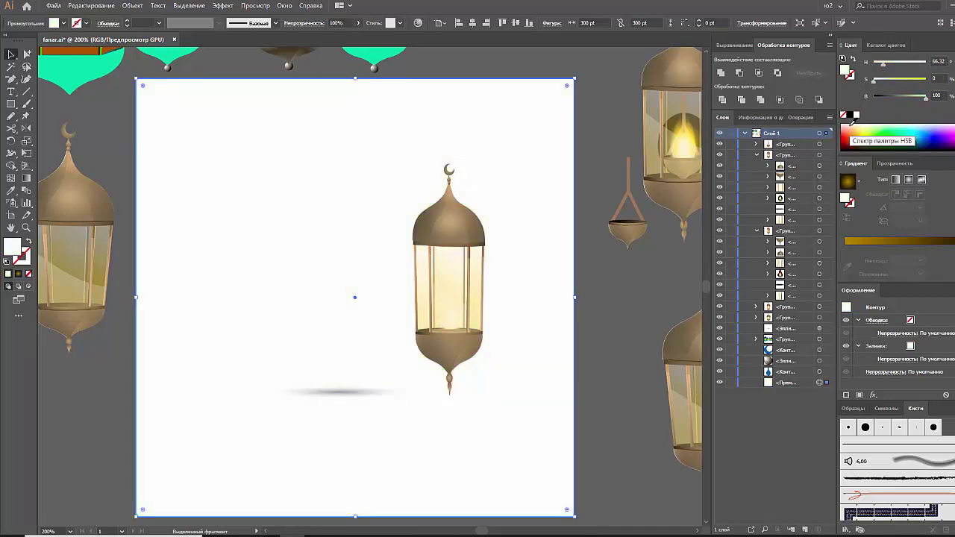
Lock the white background square with Ctrl+2
click(626, 293)
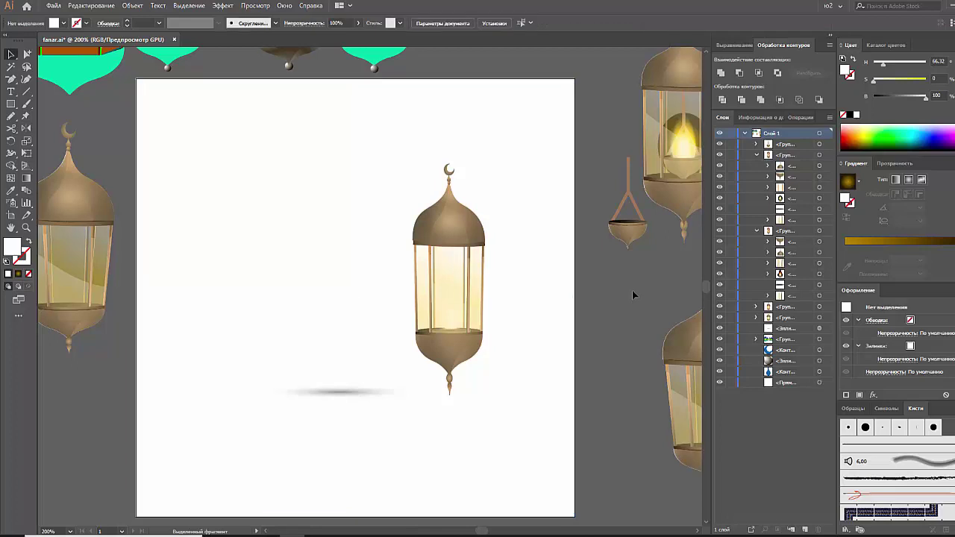
click(549, 309)
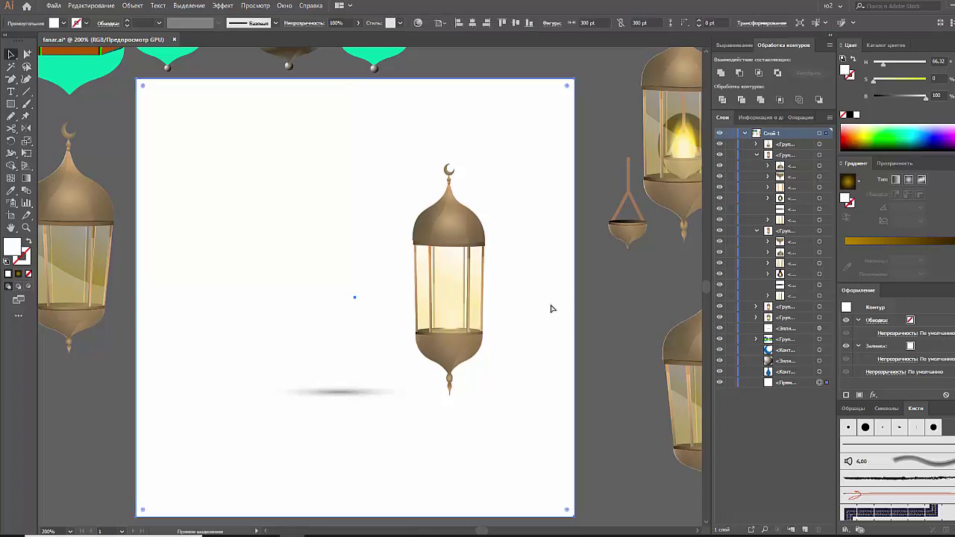
key(ctrl+2)
Draw a tall black ellipse near the artboard's top left
drag(11, 104, 75, 129)
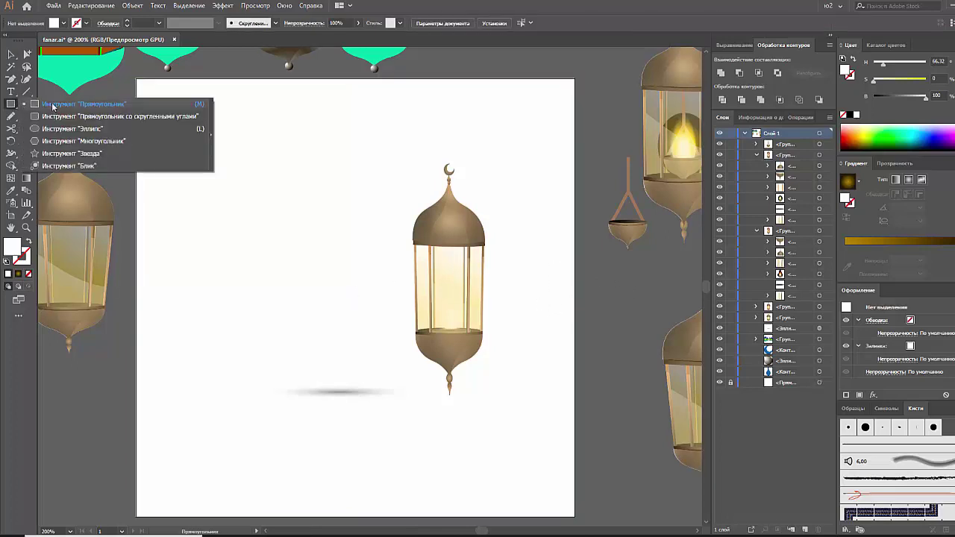
drag(196, 142, 300, 244)
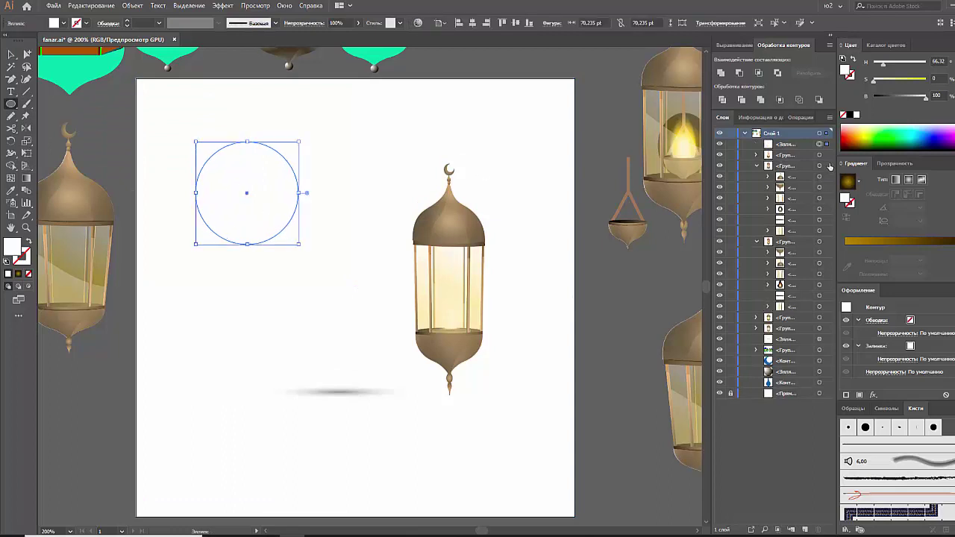
click(853, 116)
key(v)
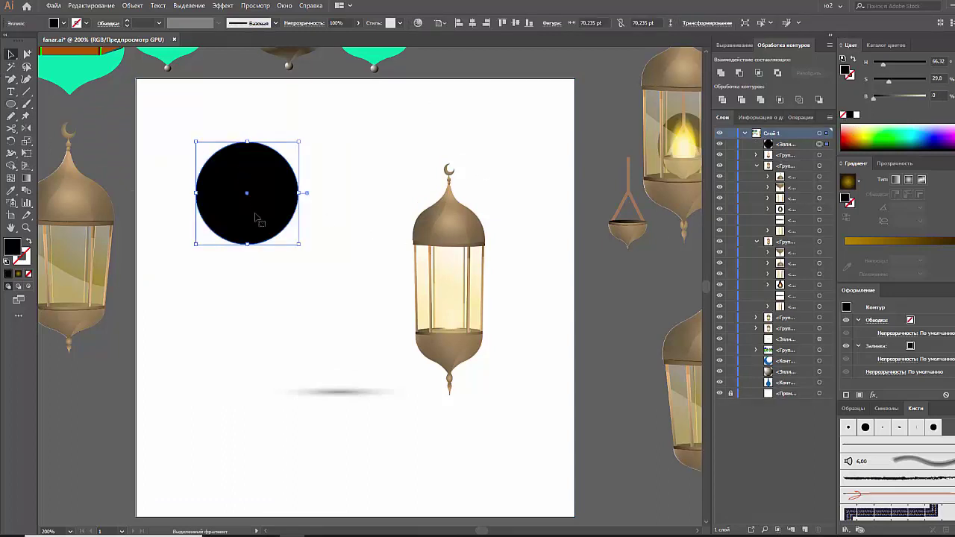
drag(243, 245, 249, 262)
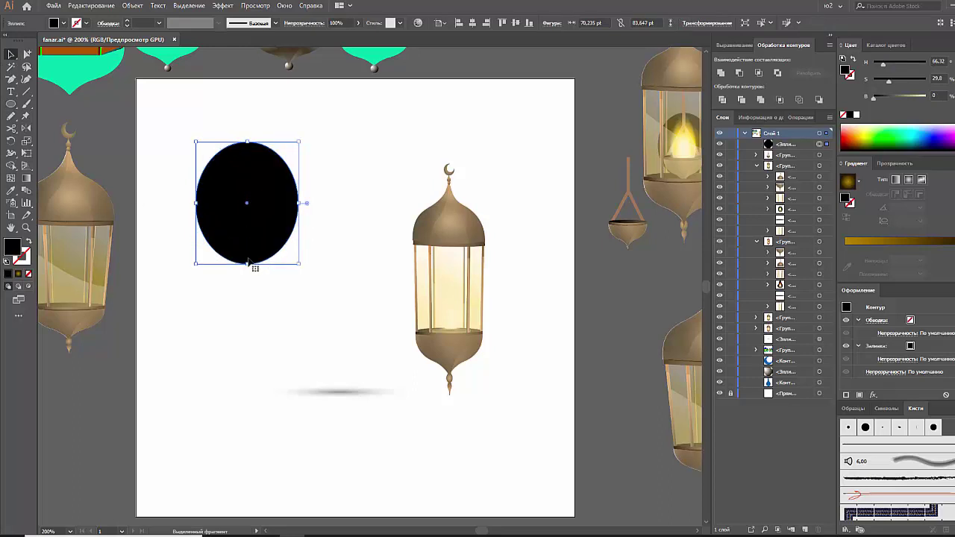
Paste a smaller orange copy and a smallest white copy in front of the black ellipse
key(ctrl+c)
key(ctrl+f)
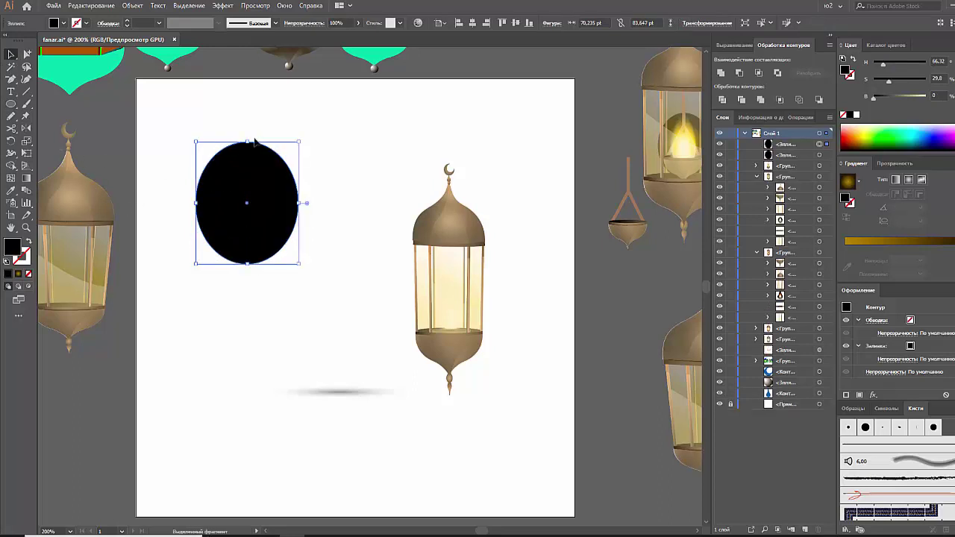
drag(247, 142, 251, 200)
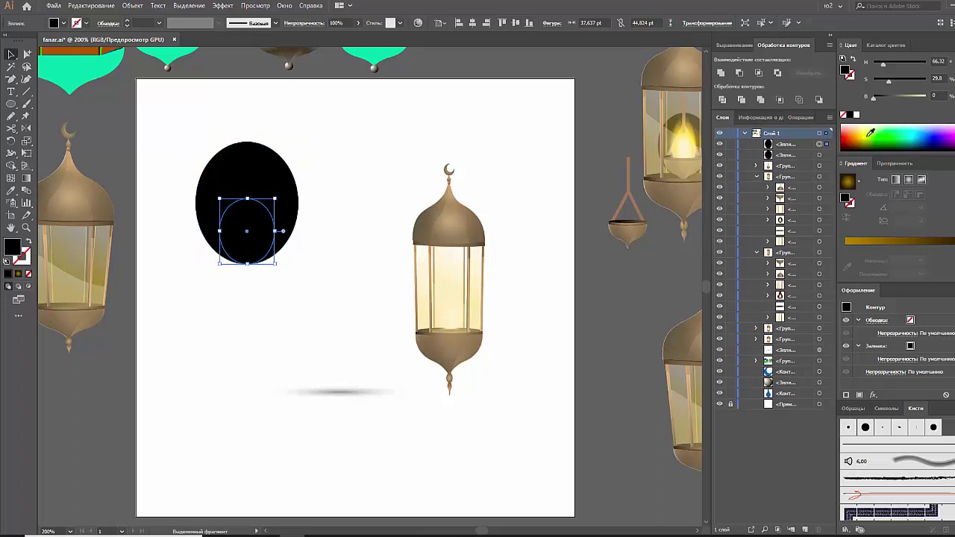
click(870, 133)
key(ctrl+c)
key(ctrl+f)
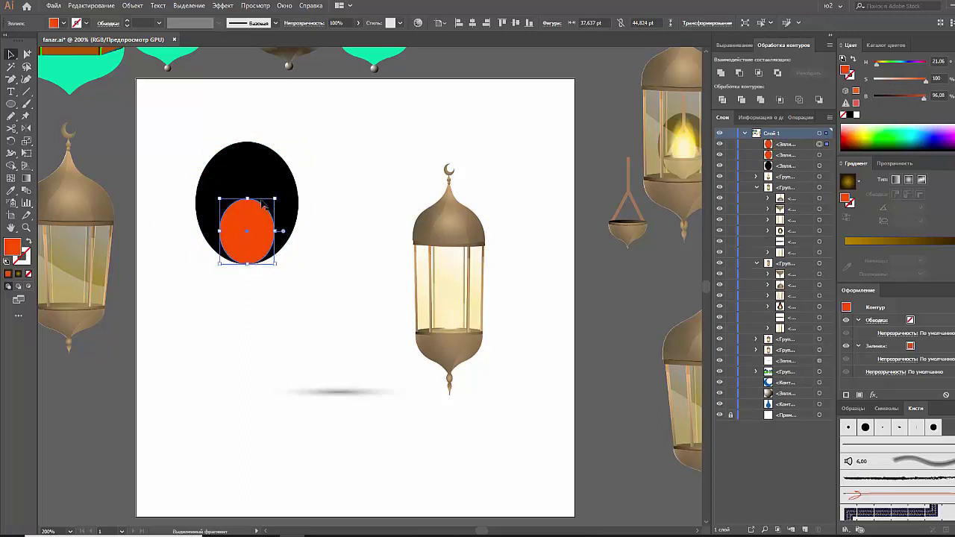
drag(274, 199, 260, 234)
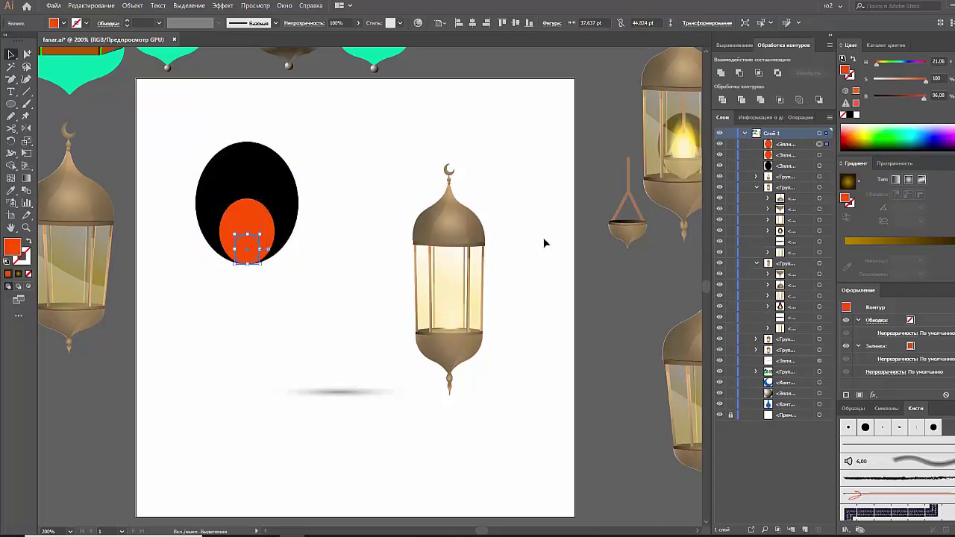
click(856, 115)
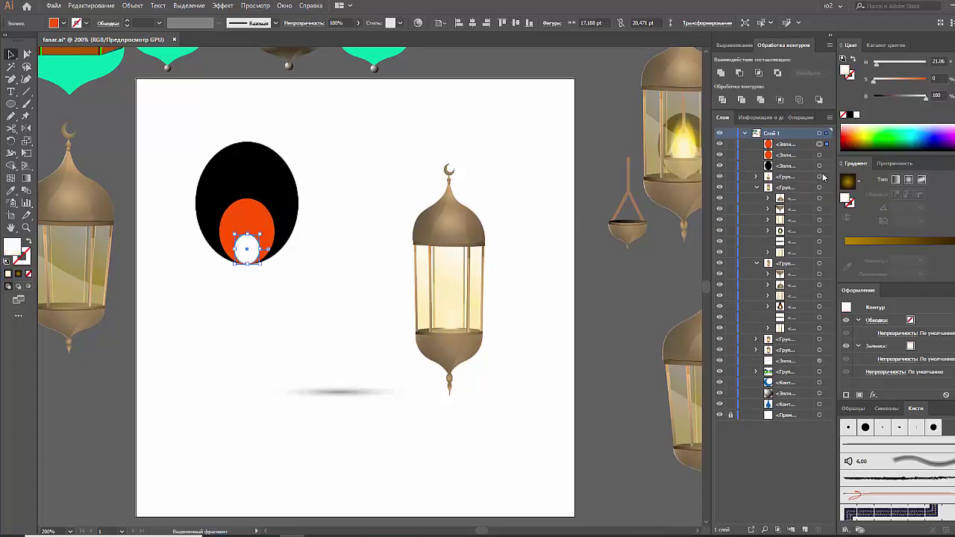
Select all three ellipses together
click(303, 242)
drag(299, 265, 188, 207)
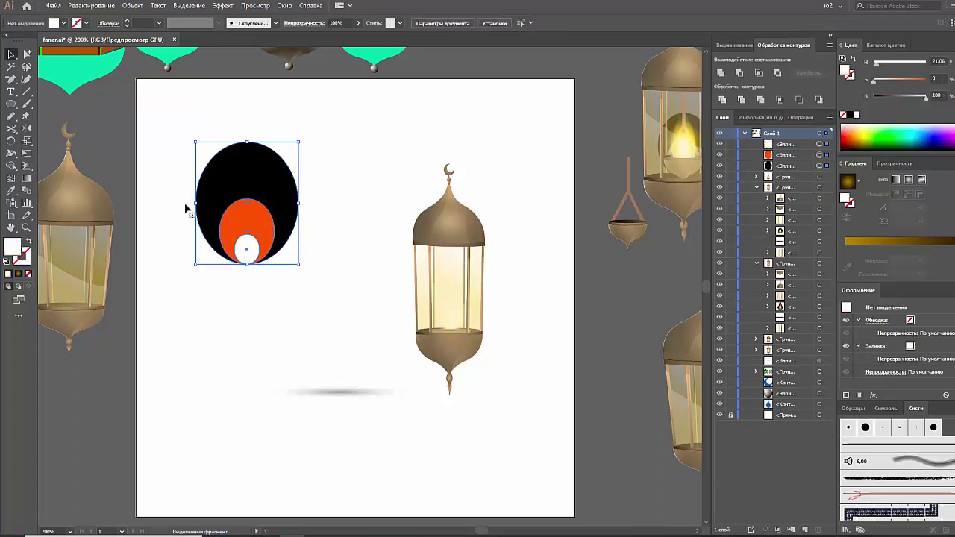
key(shift+m)
Blend the three ellipses and set the blend to 25 Specified Steps
key(ctrl+alt+b)
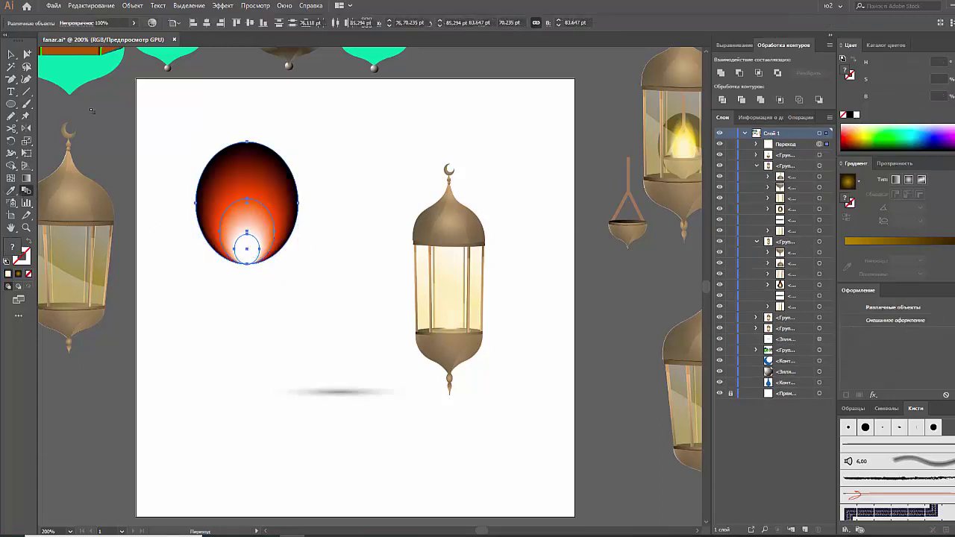
key(v)
click(153, 98)
click(226, 185)
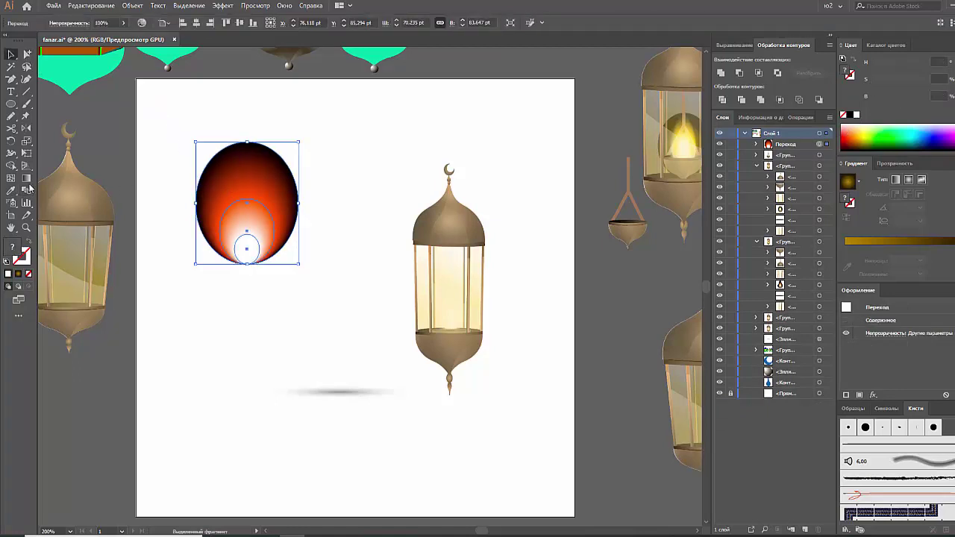
key(w)
key(Return)
click(601, 411)
click(601, 435)
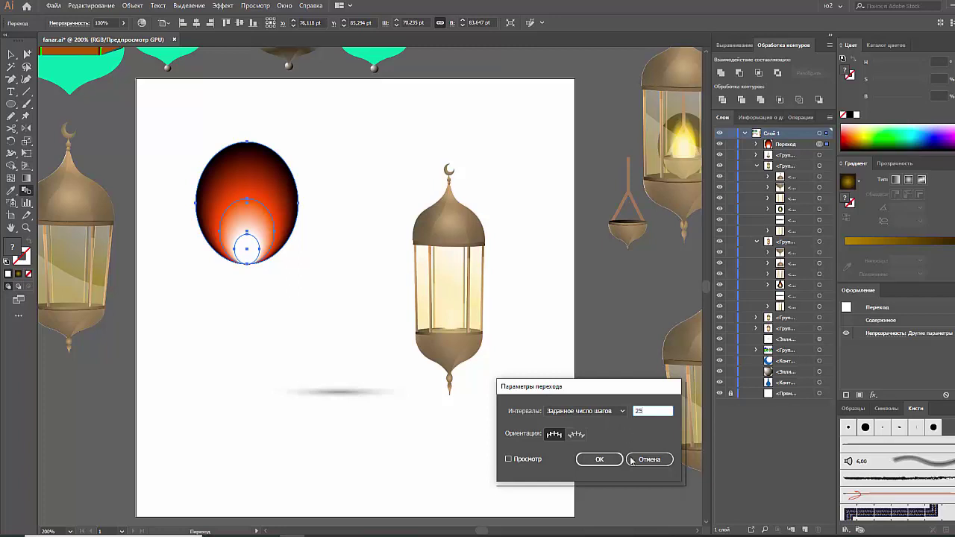
click(631, 459)
Set the blend's transparency to Multiply and fill its outer ellipse white
key(v)
click(294, 281)
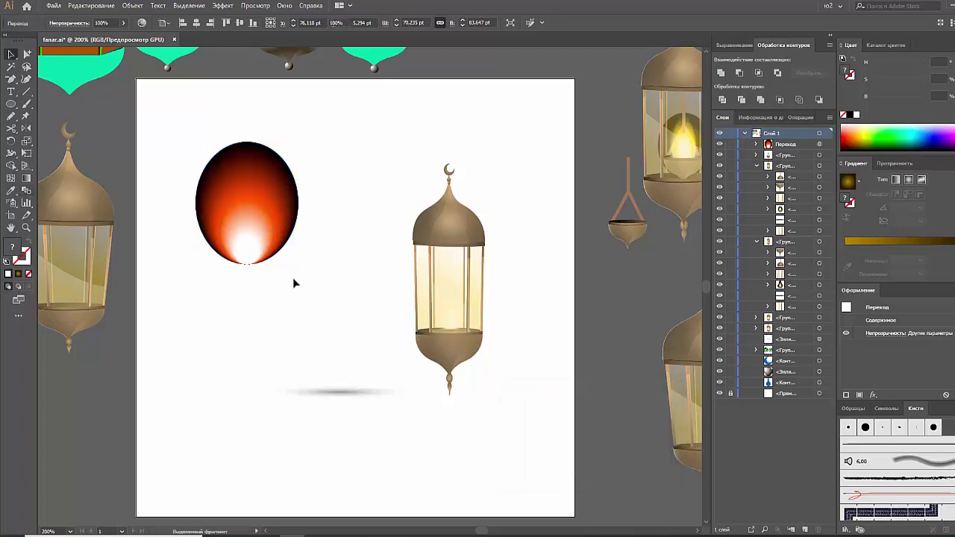
click(248, 246)
click(895, 163)
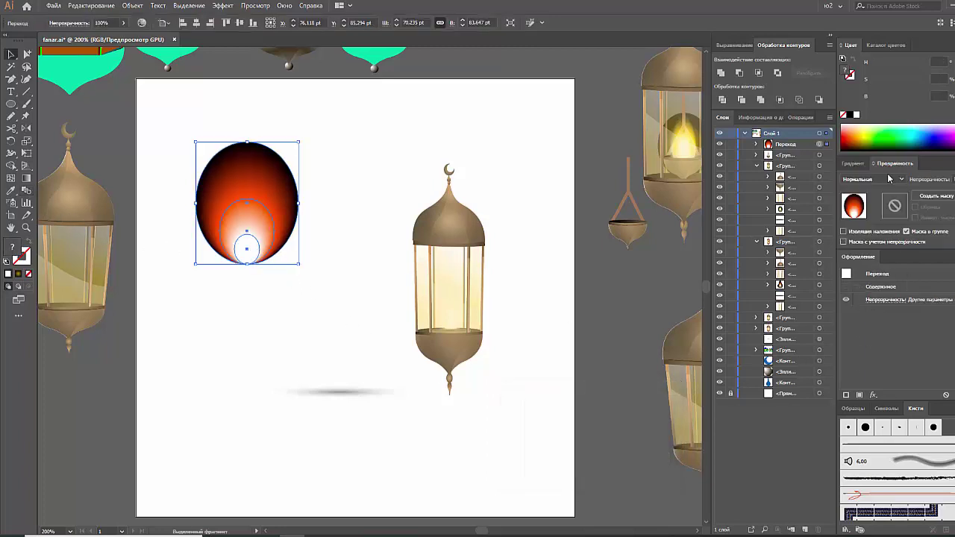
click(871, 179)
click(877, 216)
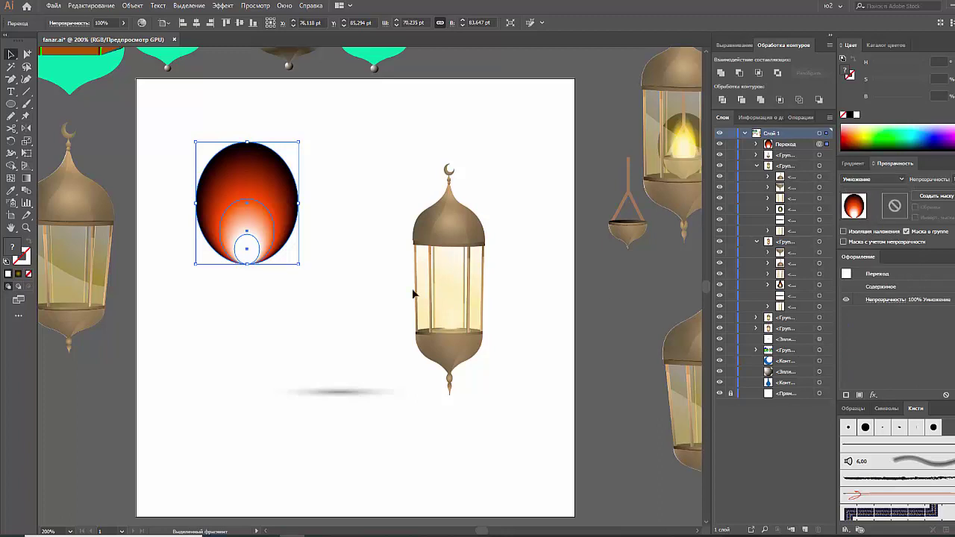
click(294, 185)
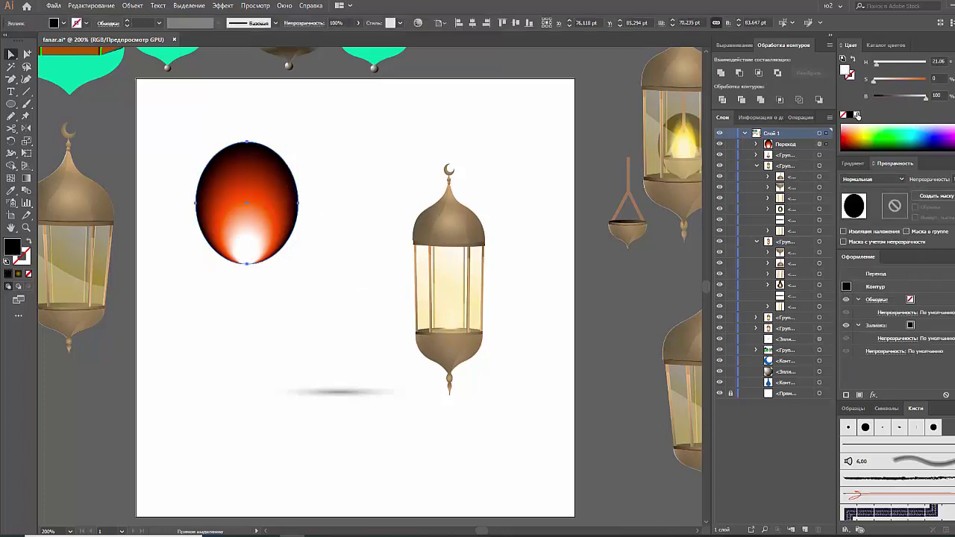
click(856, 115)
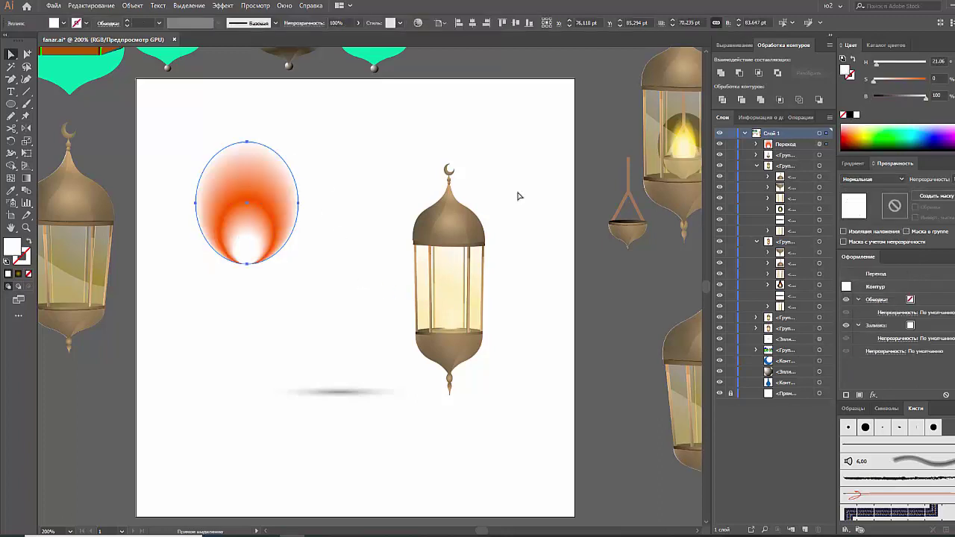
Colour the small white ellipse at the flame base yellow
key(ctrl+shift+a)
click(252, 259)
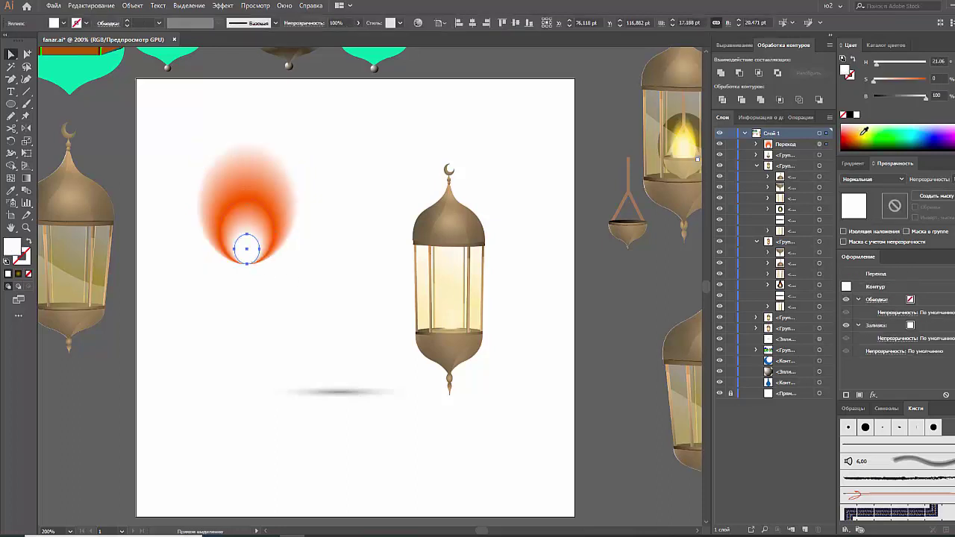
click(864, 130)
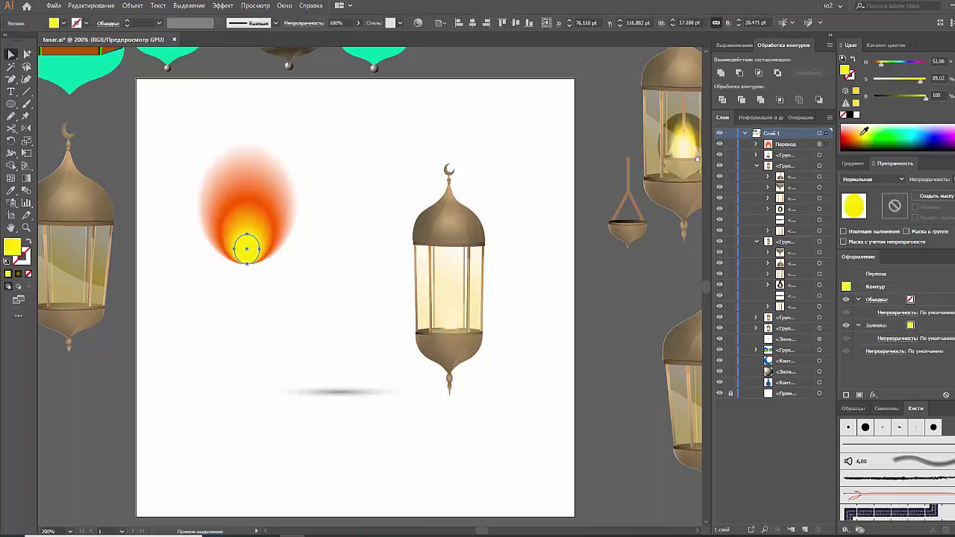
click(357, 265)
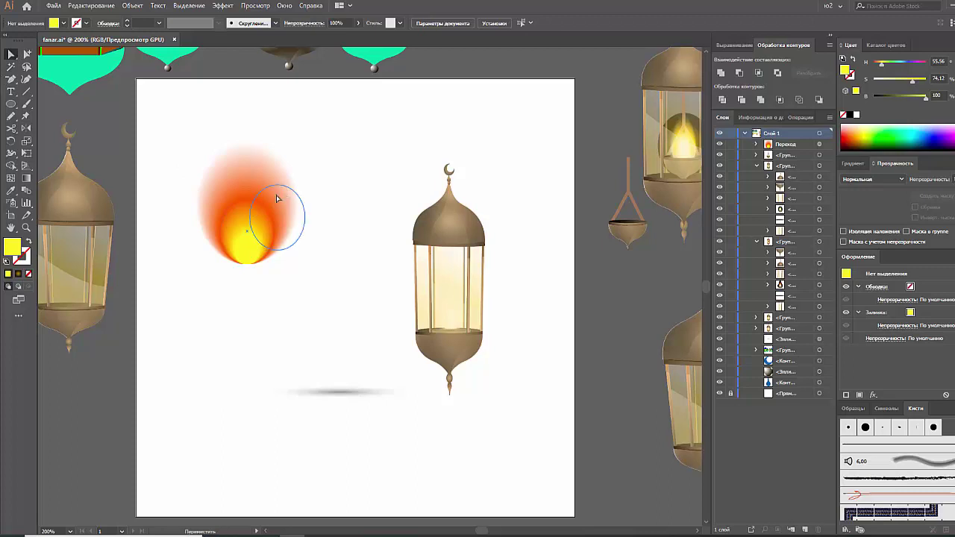
Move the orange ellipse down over the yellow one and stretch the yellow ellipse taller
click(277, 198)
drag(277, 209, 246, 223)
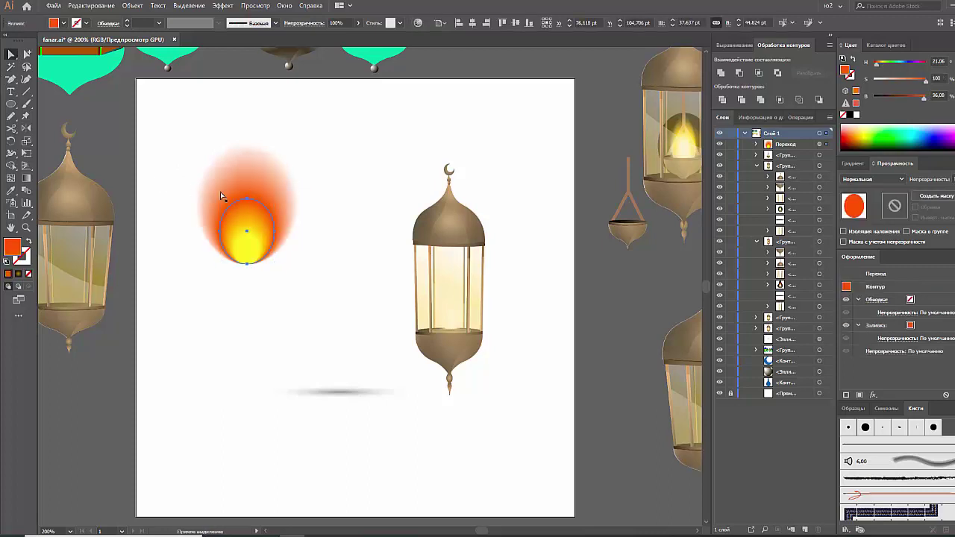
click(250, 244)
drag(253, 244, 255, 241)
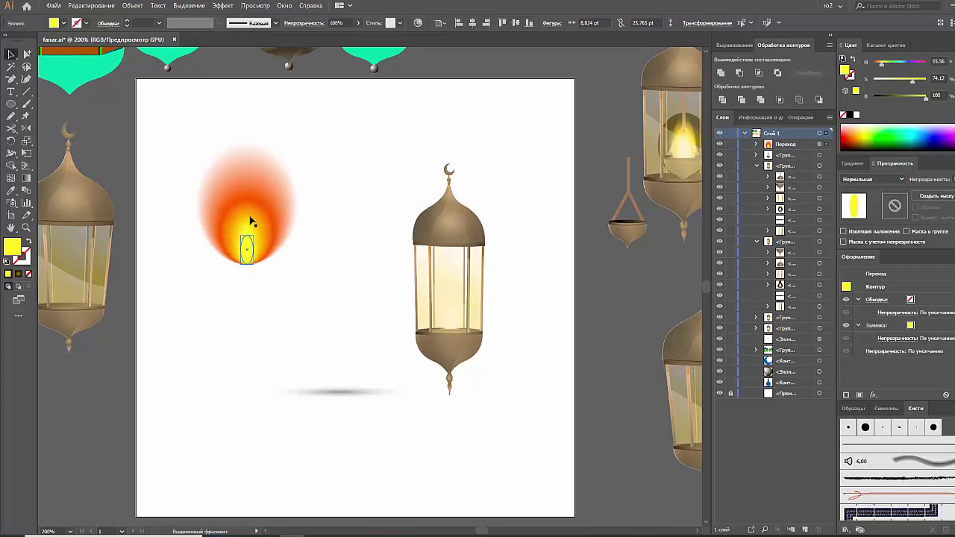
Try pulling the inner orange flame shape into a point, undo it, and deselect
click(252, 217)
click(249, 201)
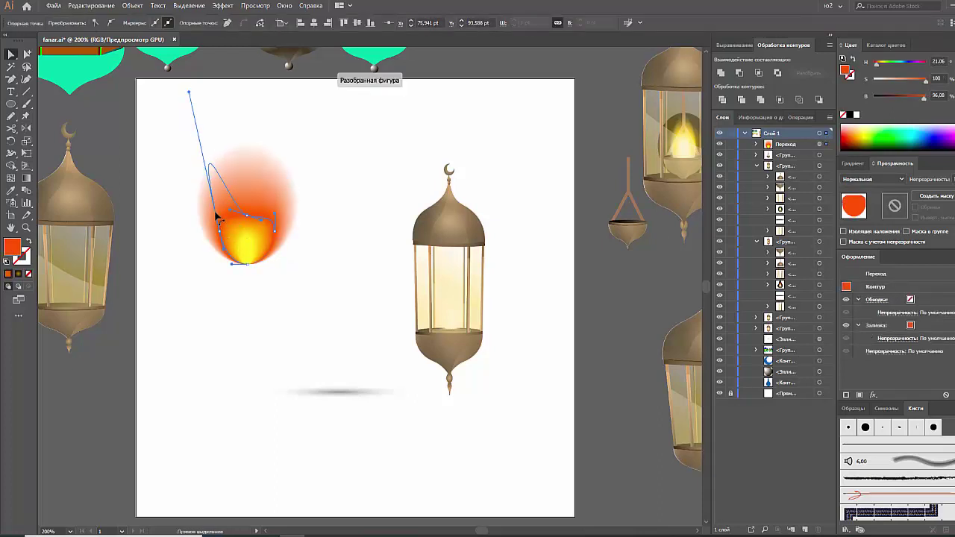
drag(217, 216, 297, 232)
key(ctrl+z)
click(297, 232)
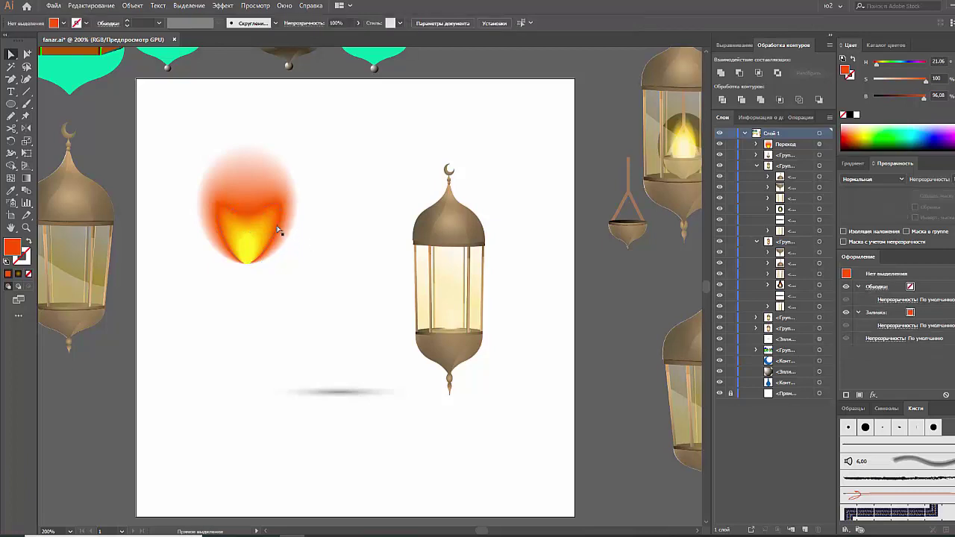
Apply a gradient to the flame path, turning the dark end blue and adjusting midpoint and orange stop
click(270, 221)
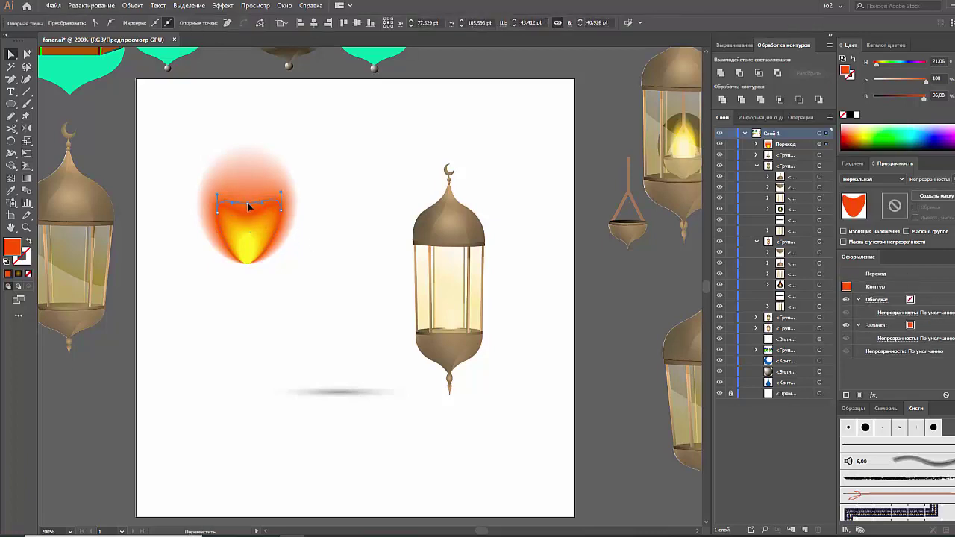
click(259, 216)
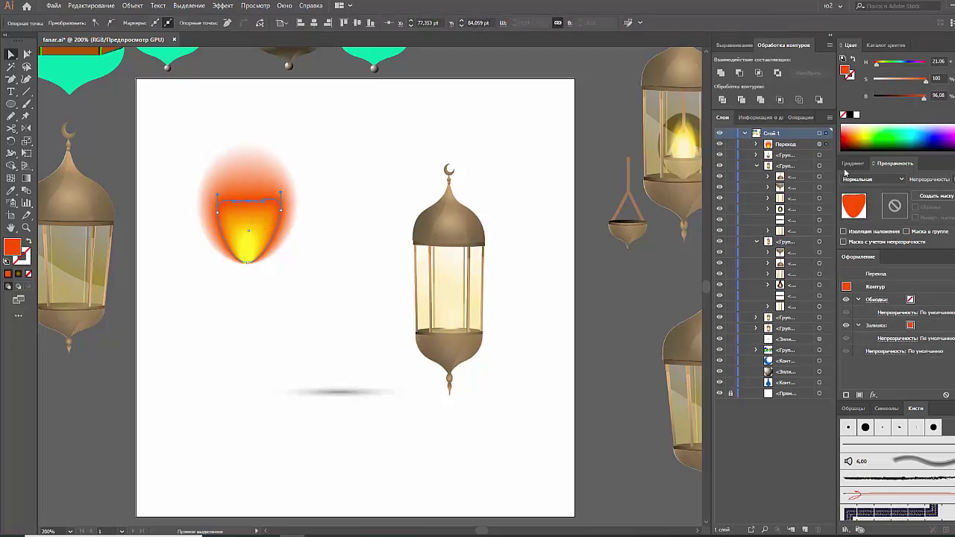
click(851, 163)
click(847, 181)
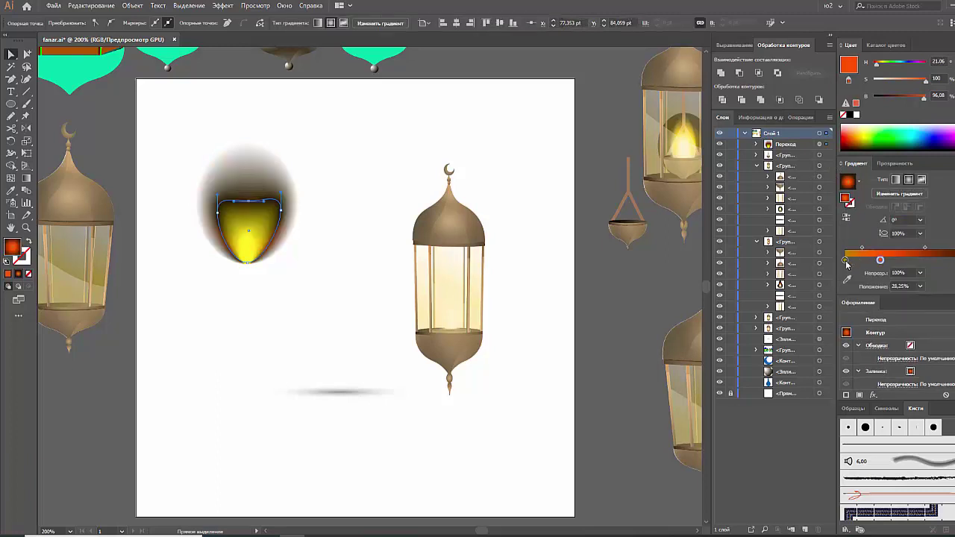
click(919, 138)
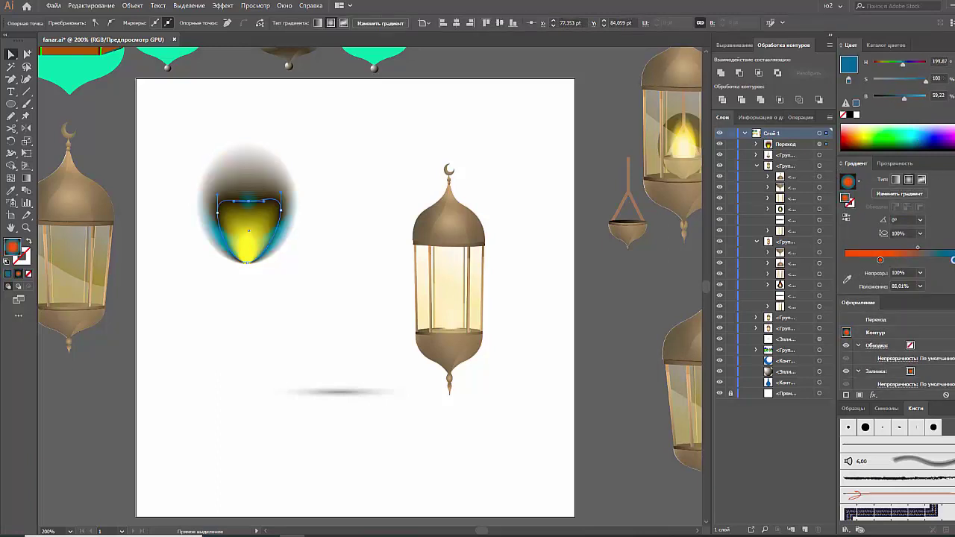
click(953, 260)
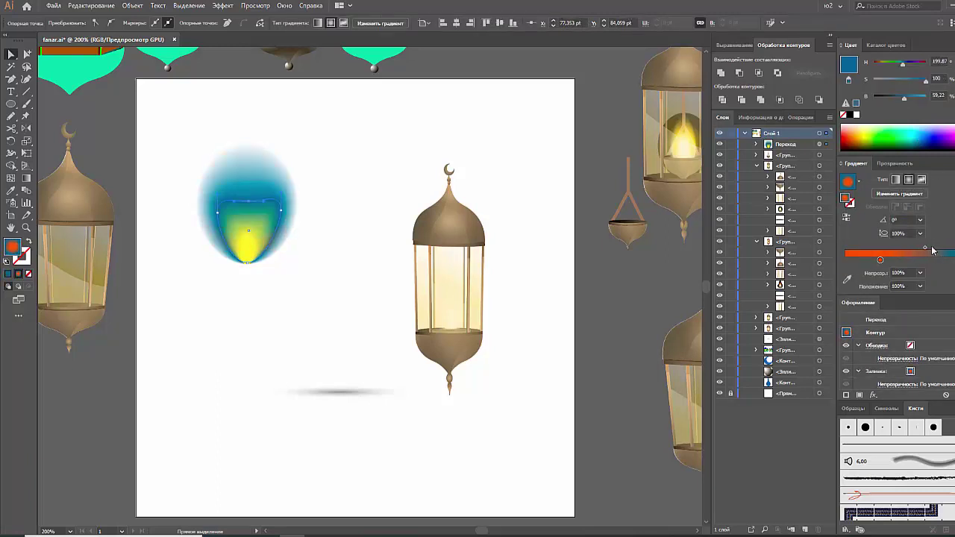
drag(932, 250, 940, 252)
drag(881, 261, 845, 260)
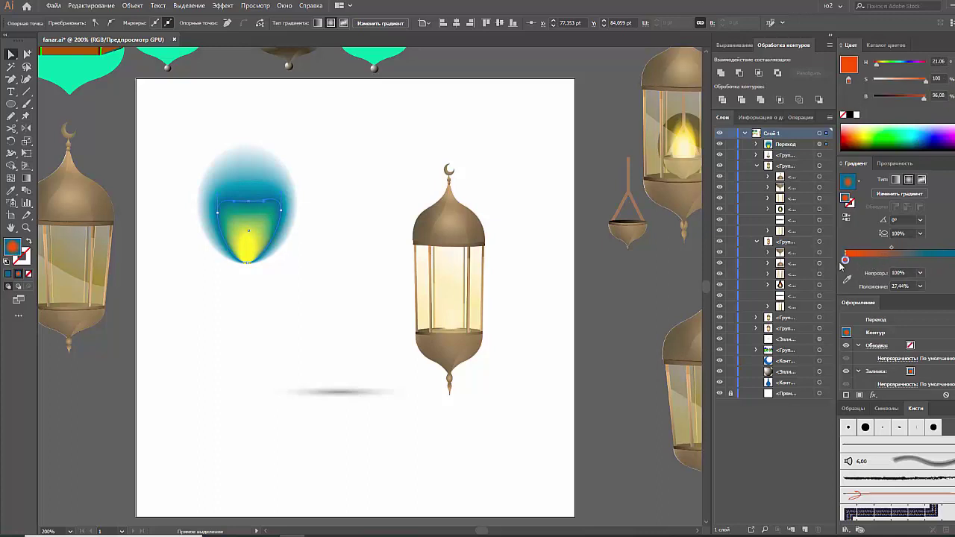
Make the flame gradient linear at 90°, reversed, with orange dominating
click(900, 183)
click(923, 221)
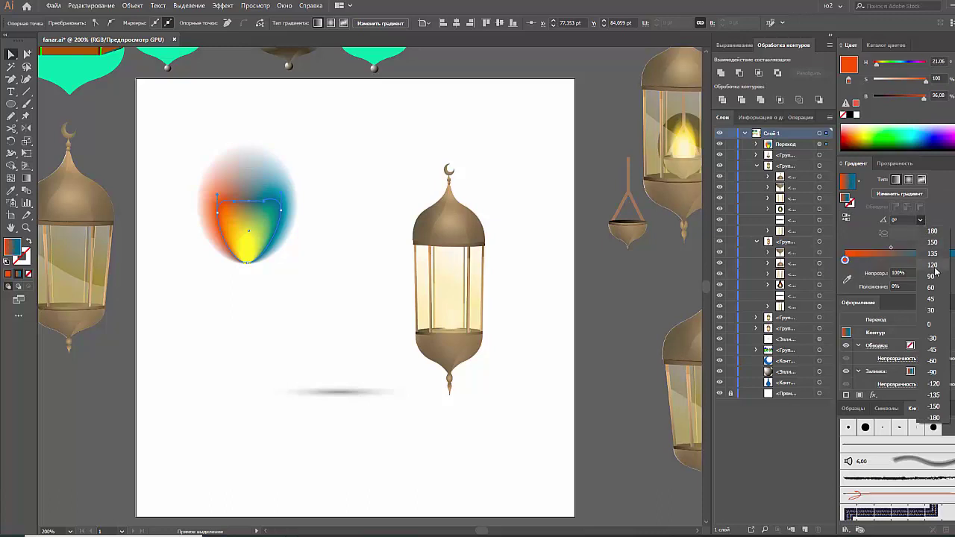
click(935, 272)
click(847, 218)
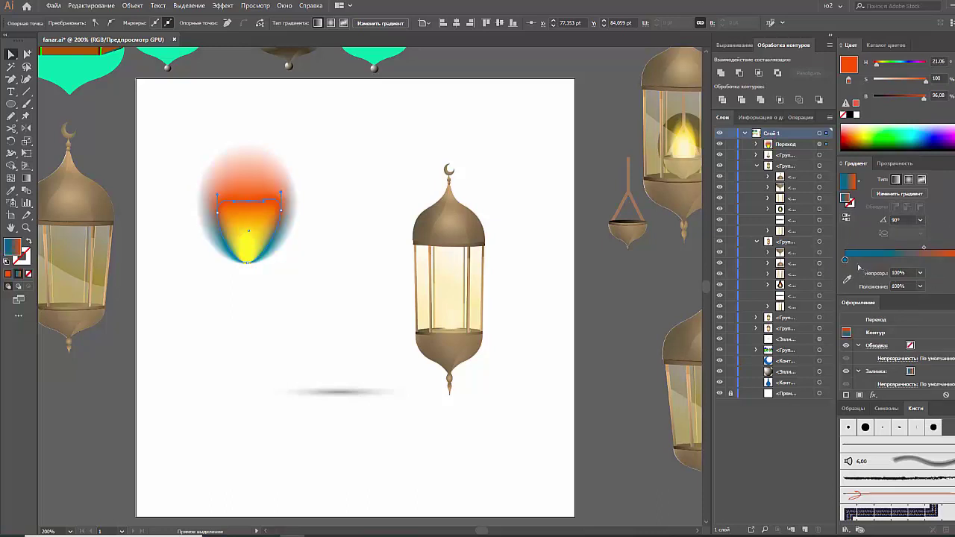
drag(927, 249, 888, 248)
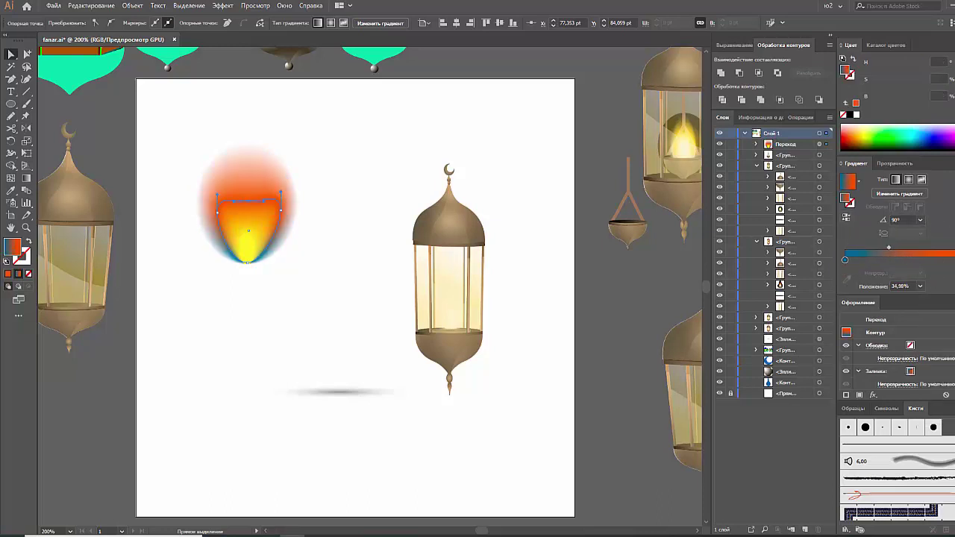
Set the top gradient stop bright yellow and the bottom stop bright blue, then deselect
click(864, 135)
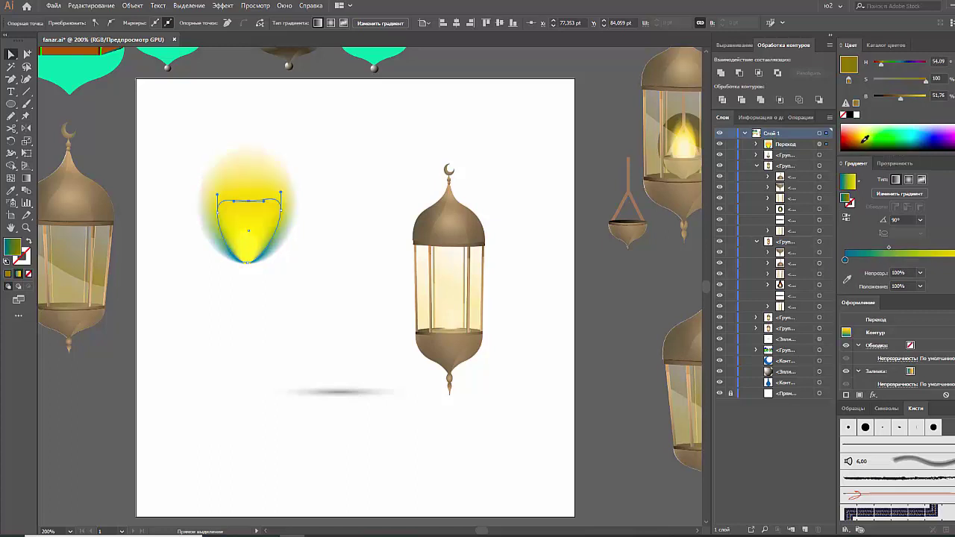
click(860, 129)
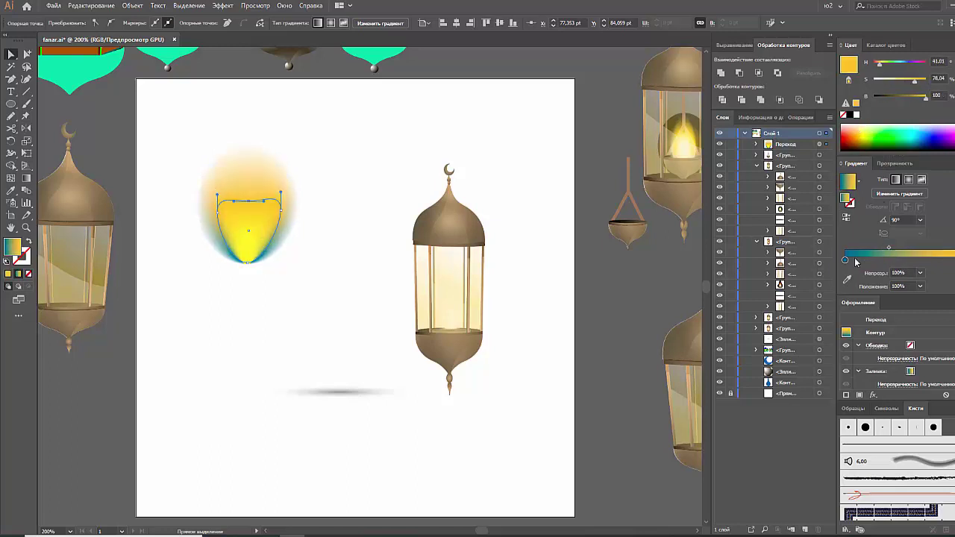
click(847, 261)
click(923, 128)
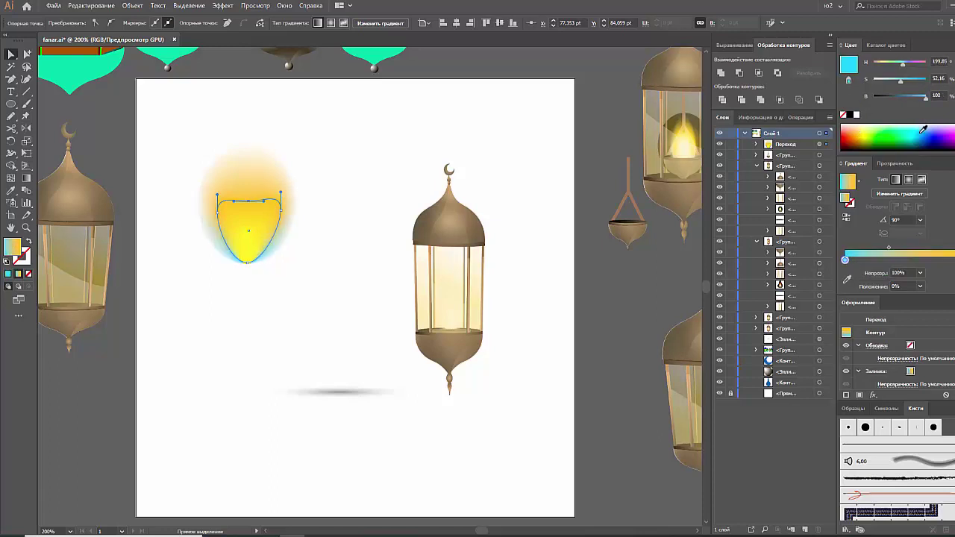
click(923, 130)
click(890, 249)
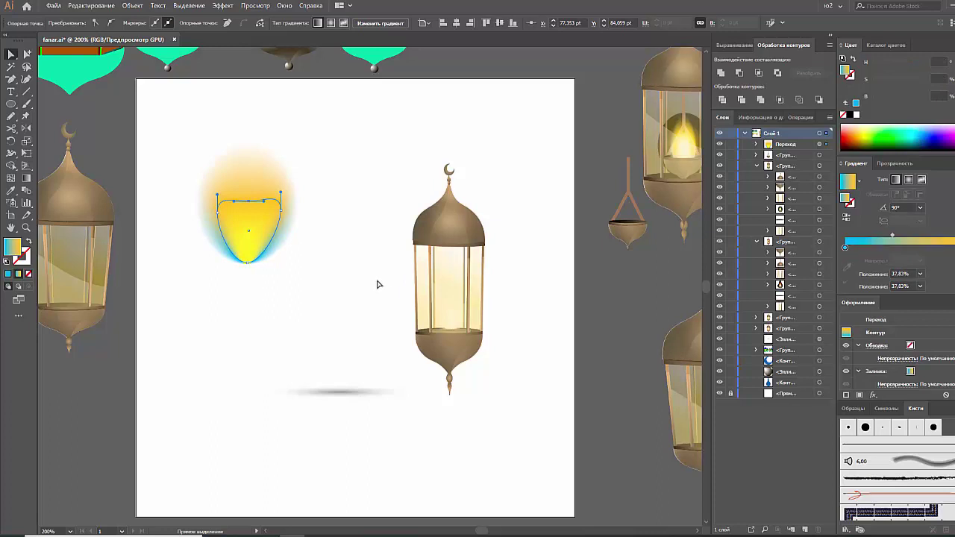
click(323, 262)
Give the small tip ellipse a vertical gradient at 90°
click(265, 195)
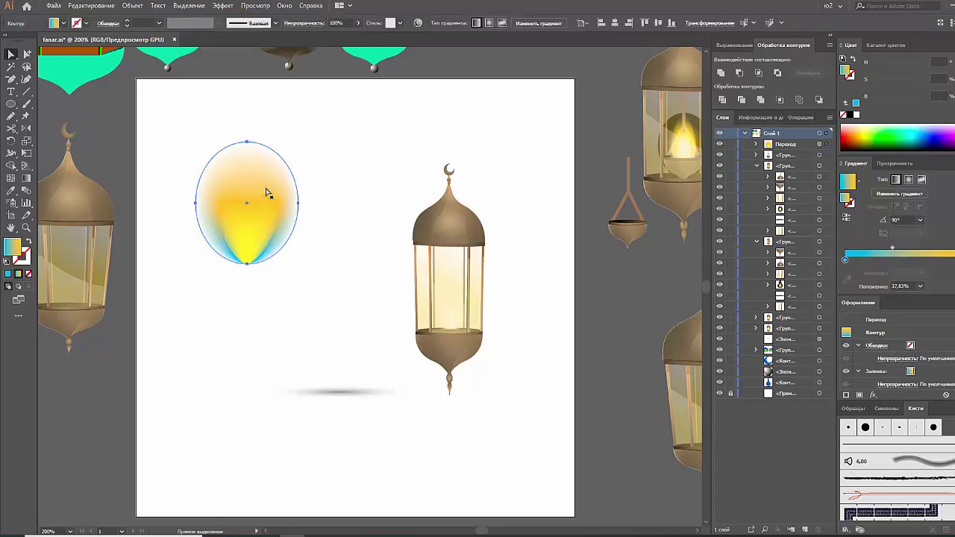
click(249, 246)
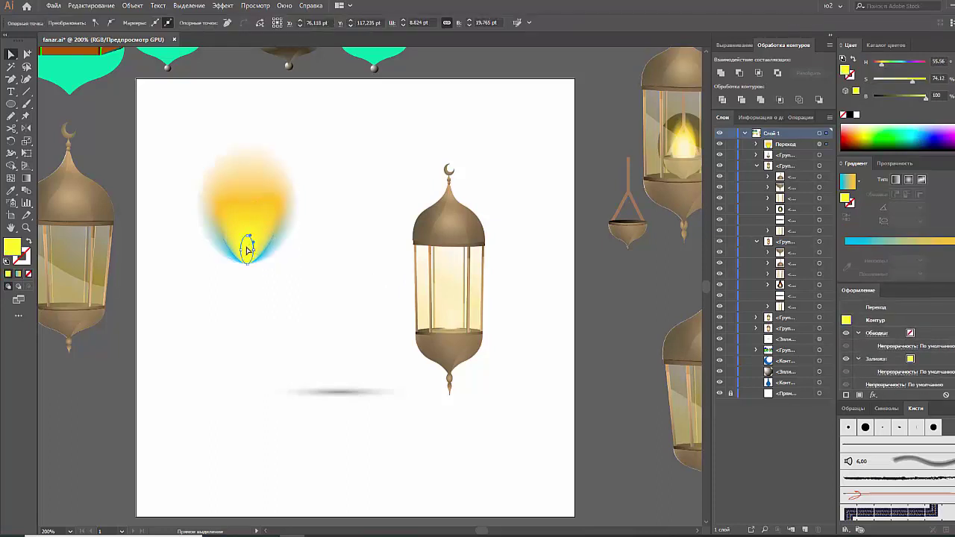
click(867, 243)
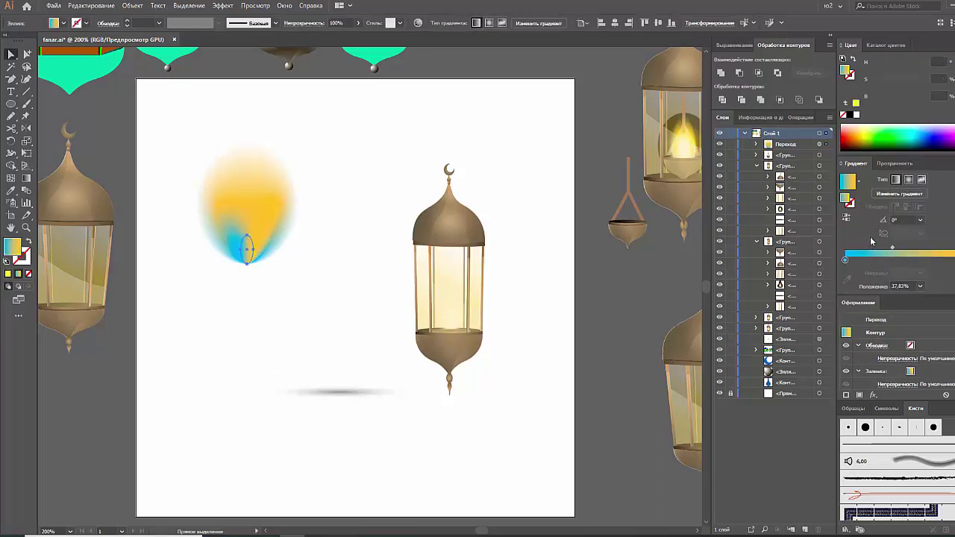
click(923, 221)
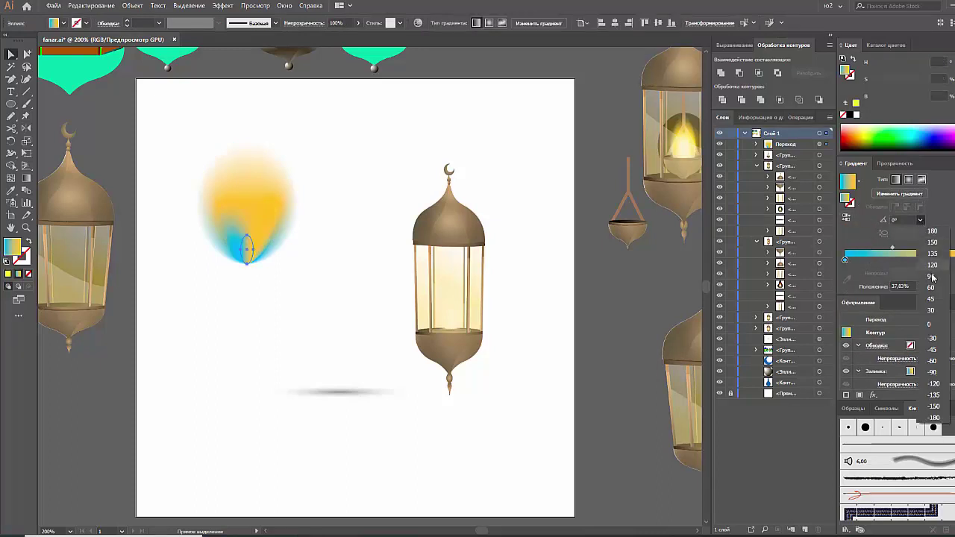
click(933, 280)
Set the ellipse's gradient stops to white and deep orange, reversed so orange sits at the base
click(845, 260)
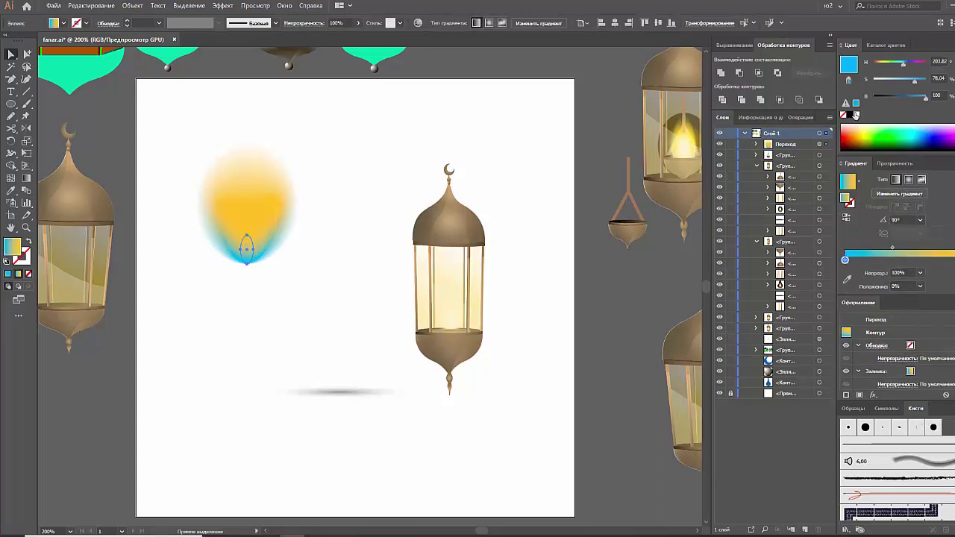
click(856, 114)
click(847, 219)
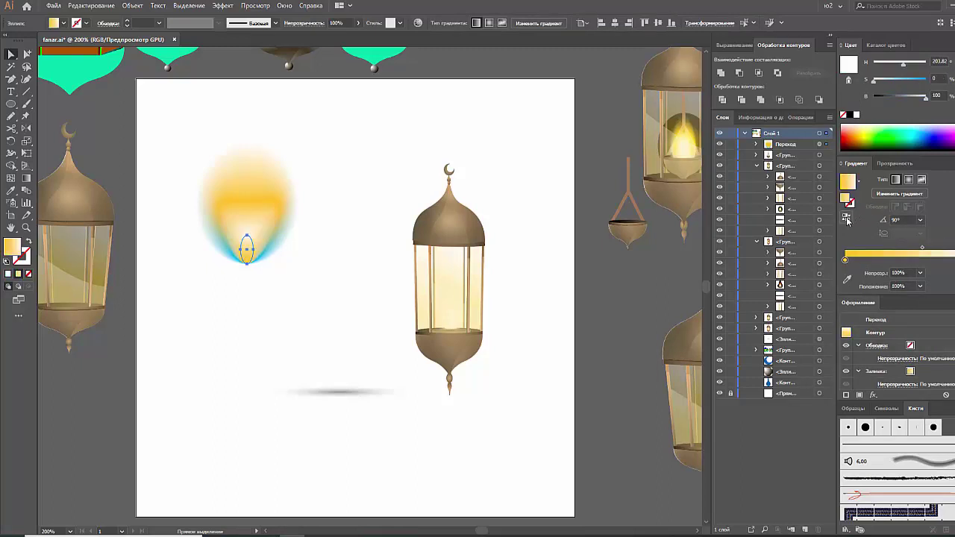
click(845, 260)
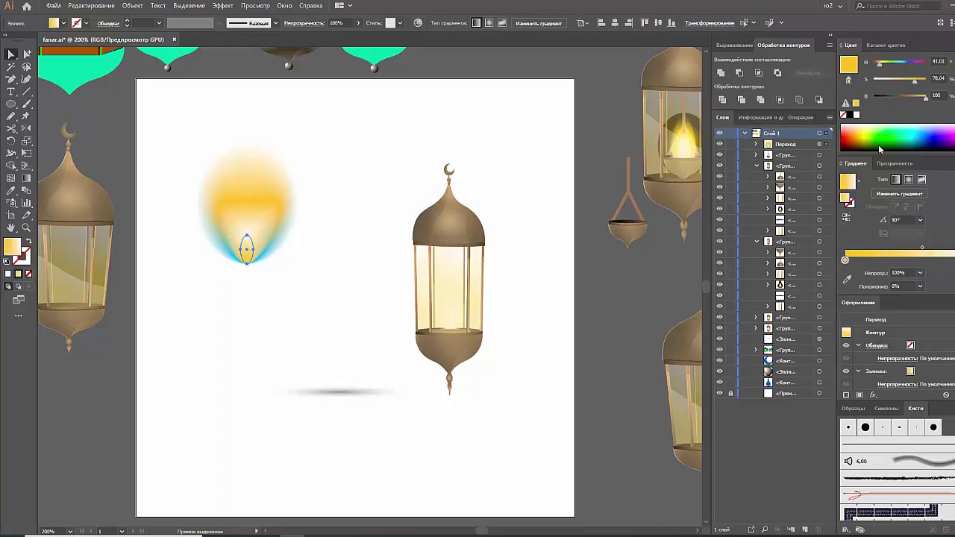
click(854, 128)
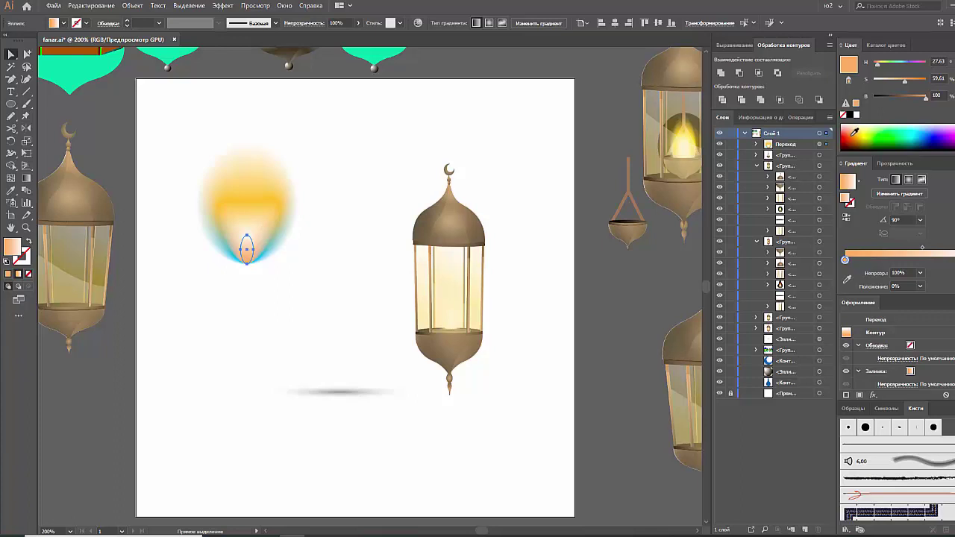
click(856, 132)
Drag the top anchors of the inner and outer flame shapes upward into a tall pointed arch
click(270, 220)
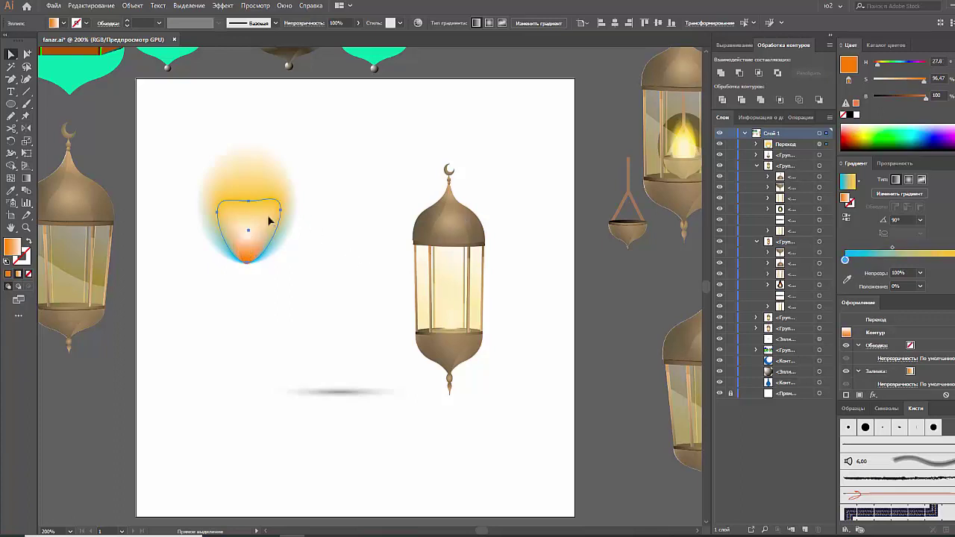
drag(250, 202, 249, 159)
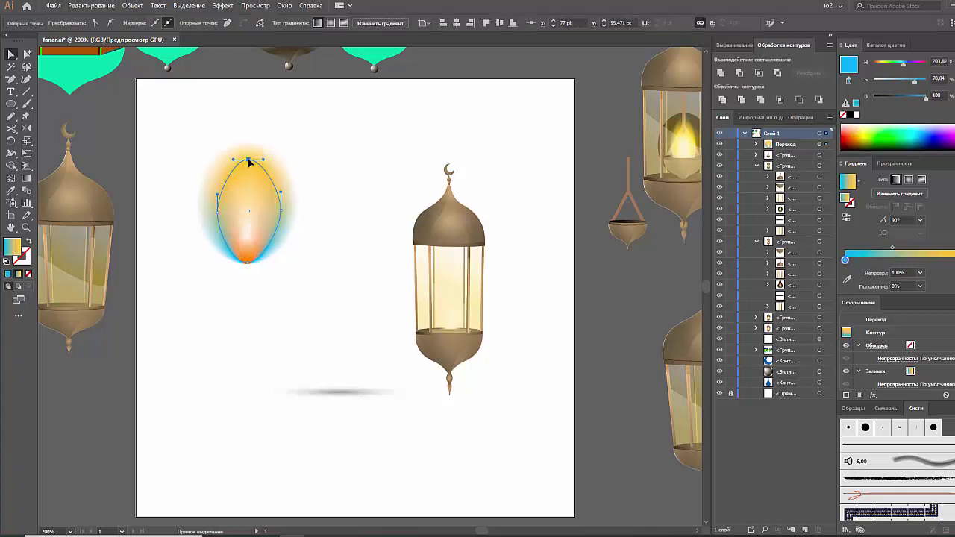
click(249, 148)
drag(249, 148, 249, 100)
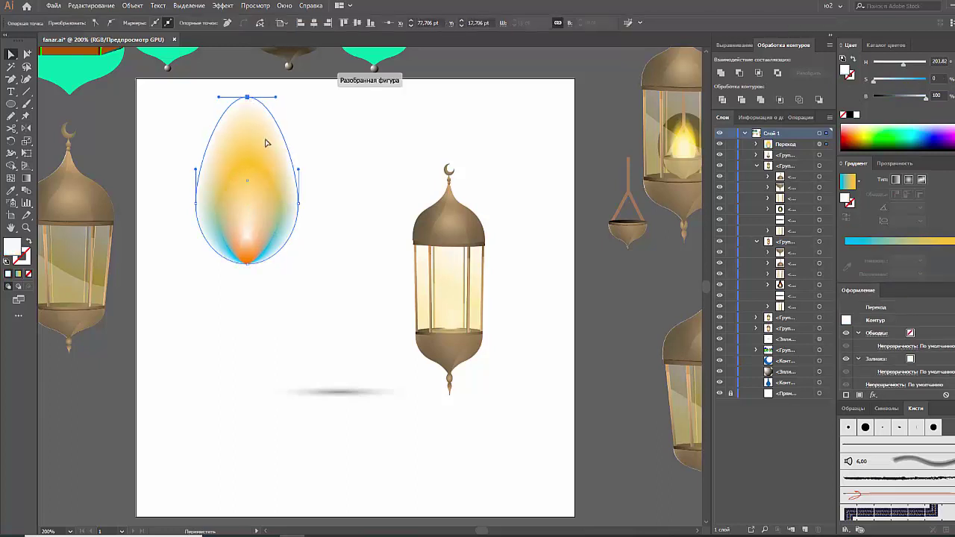
key(v)
click(322, 263)
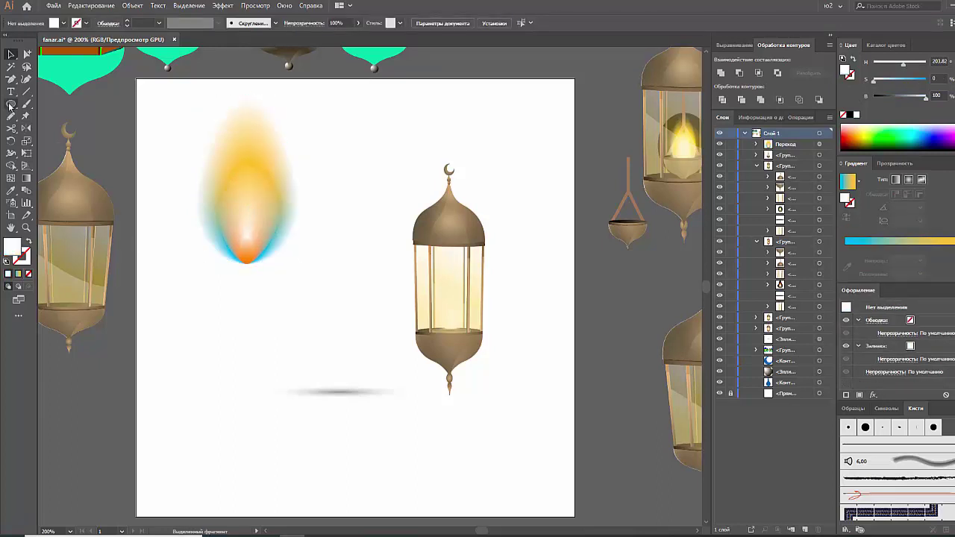
click(468, 338)
Drag a copy of the lantern to the right
right_click(456, 318)
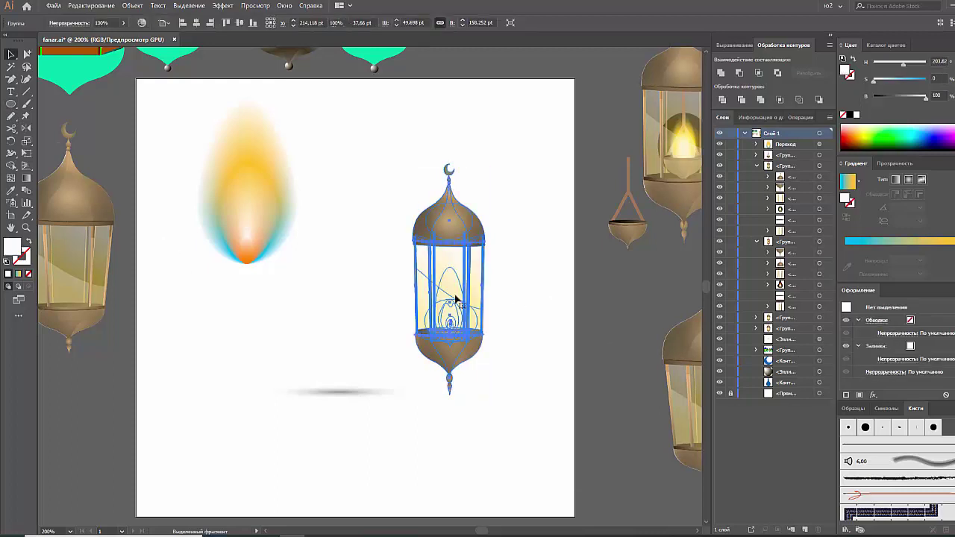
alt+drag(457, 301, 644, 370)
click(575, 345)
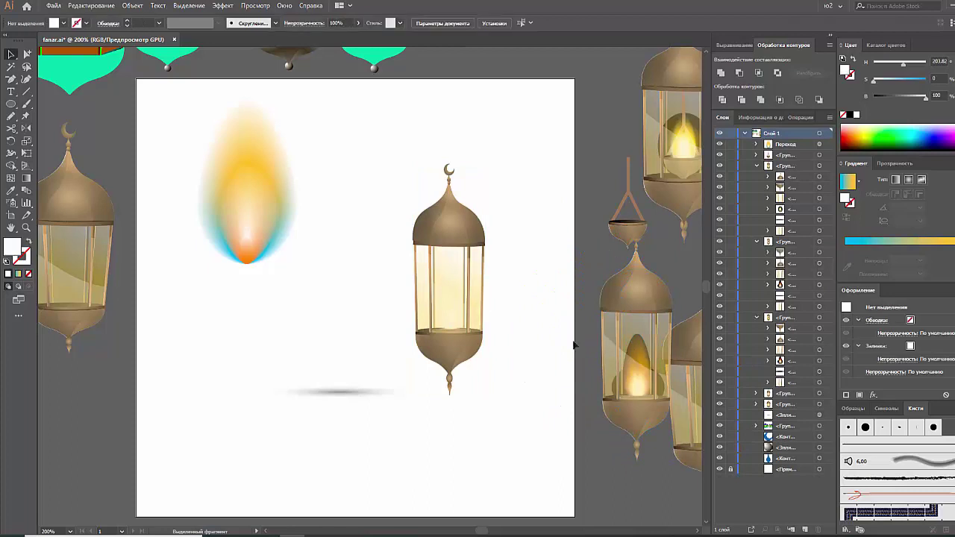
Pull the hidden flame group out of the lantern to the artboard's lower left
click(472, 308)
right_click(472, 307)
click(492, 375)
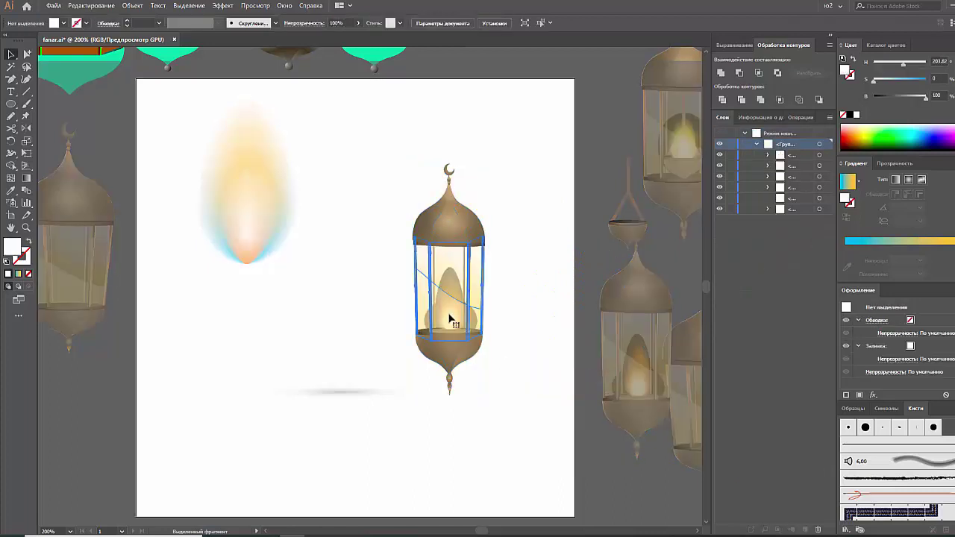
click(820, 187)
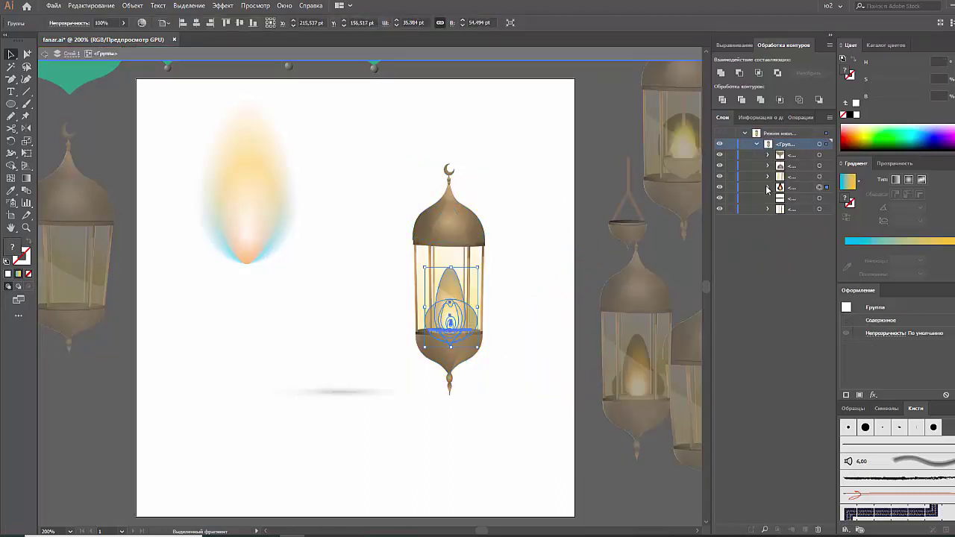
click(769, 187)
key(ctrl+shift+a)
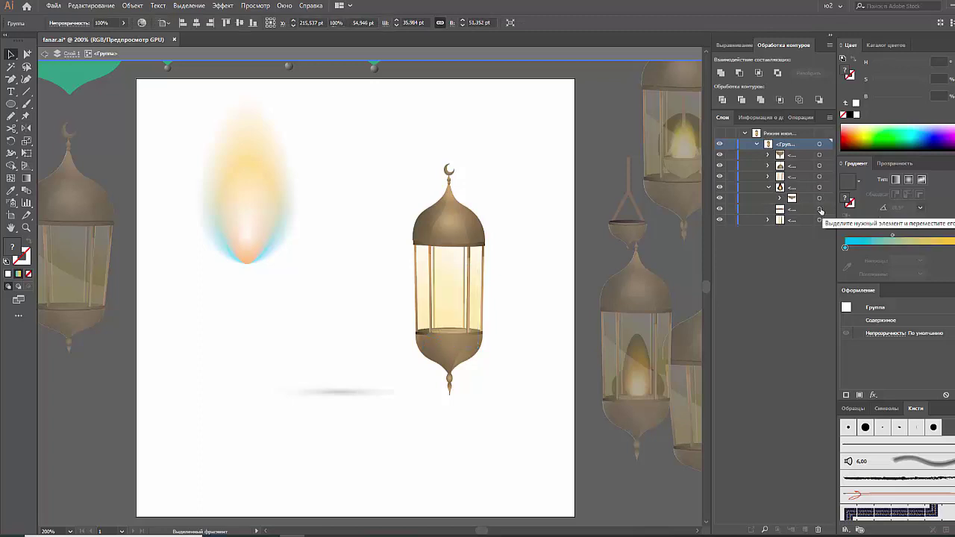
double_click(127, 369)
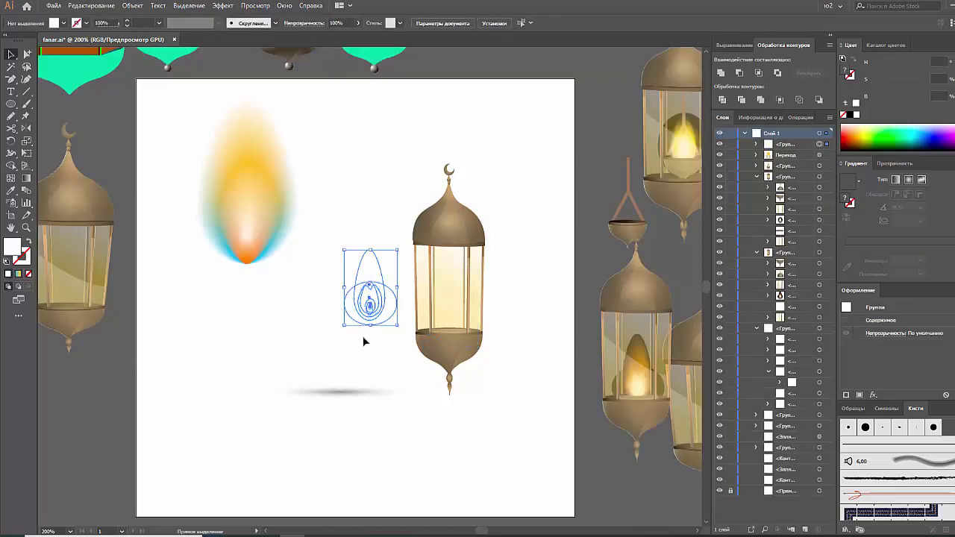
drag(362, 336, 53, 413)
drag(109, 428, 104, 427)
click(188, 456)
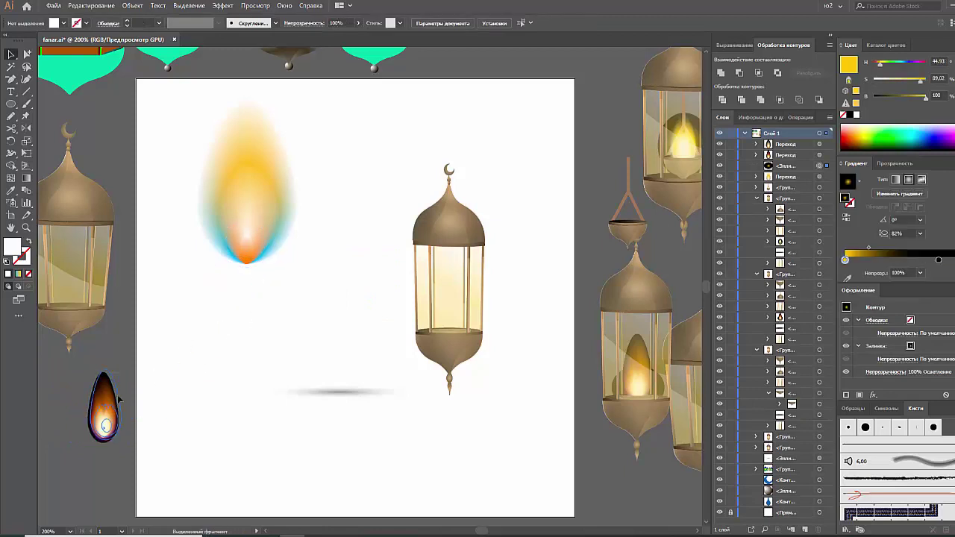
Move the blended flame core onto the glow's base and enlarge it proportionally
click(149, 398)
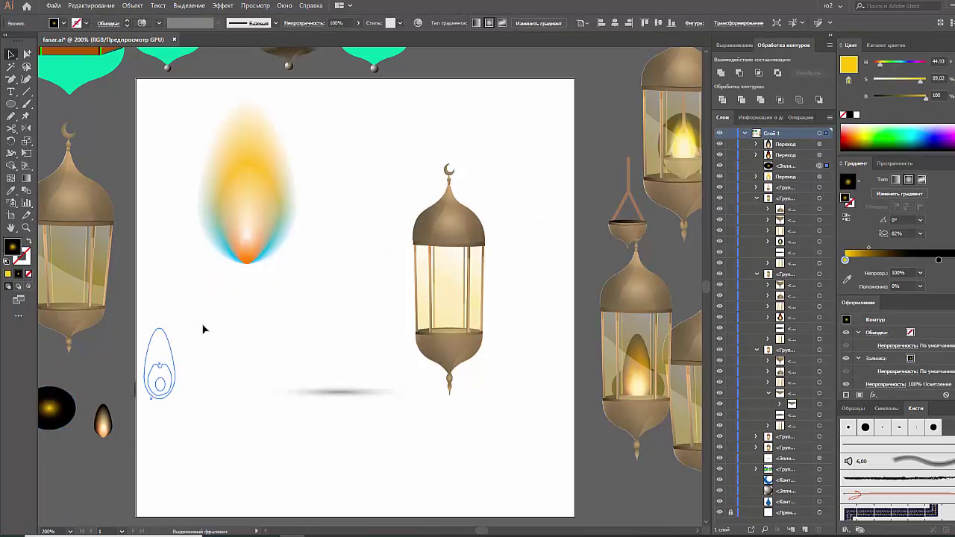
drag(158, 379, 256, 254)
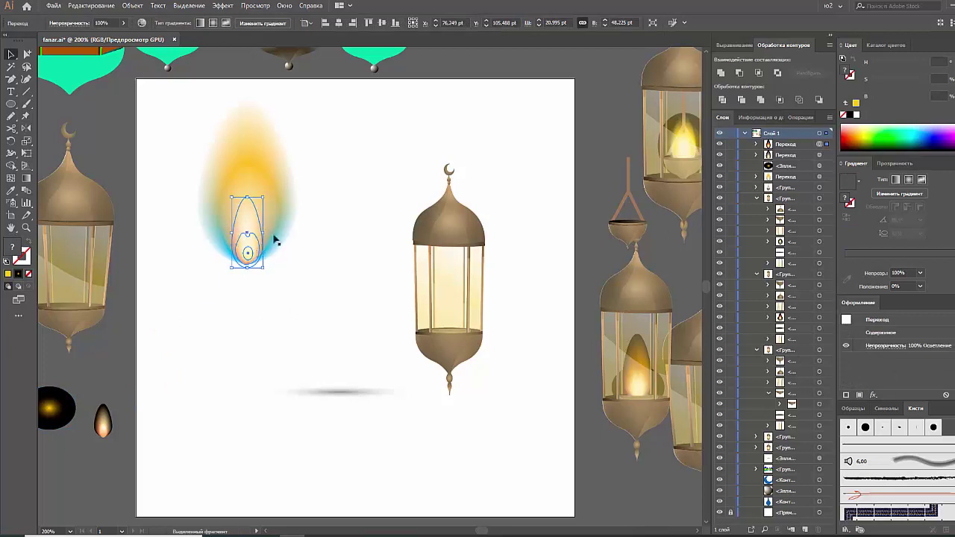
drag(247, 198, 253, 194)
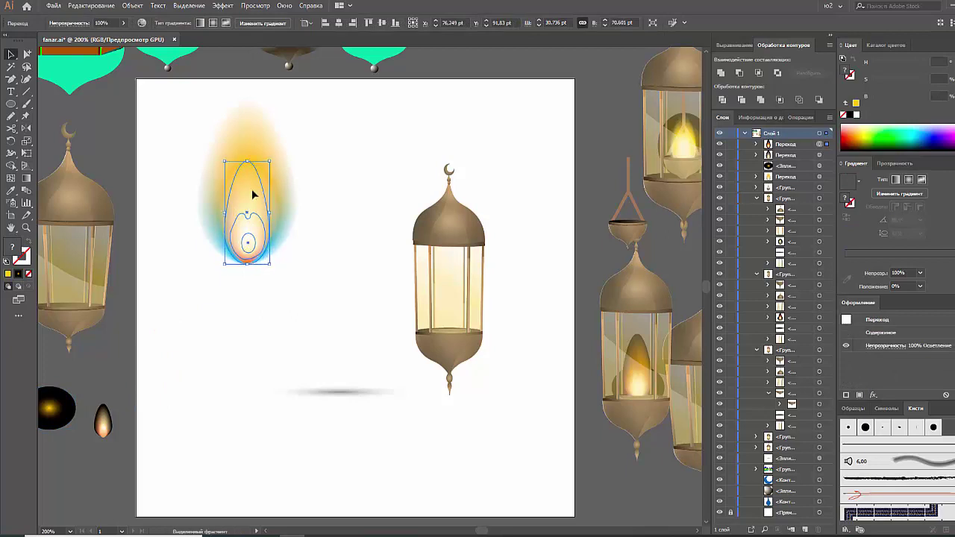
click(118, 268)
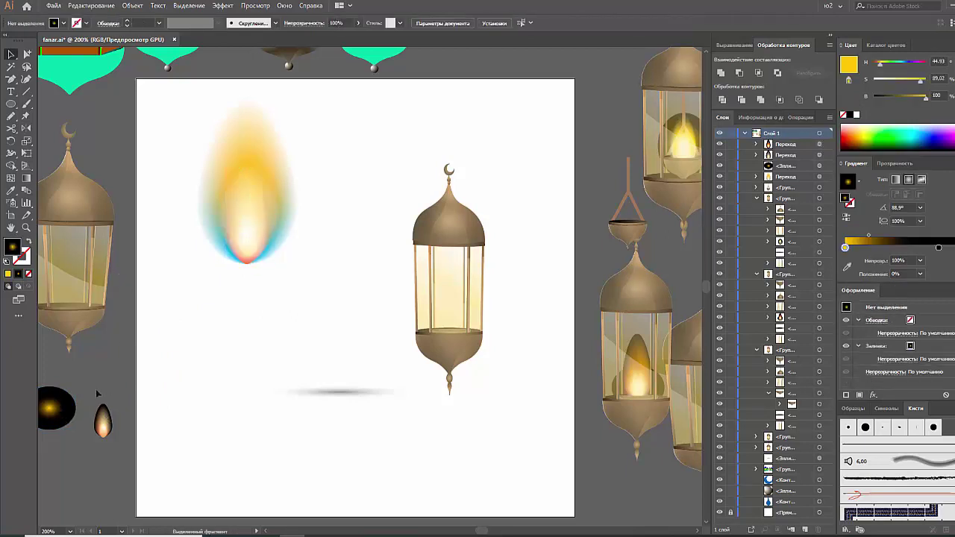
Try enlarging the small glow ellipse, undo it, and check the flame core blend
click(259, 244)
drag(248, 238, 253, 133)
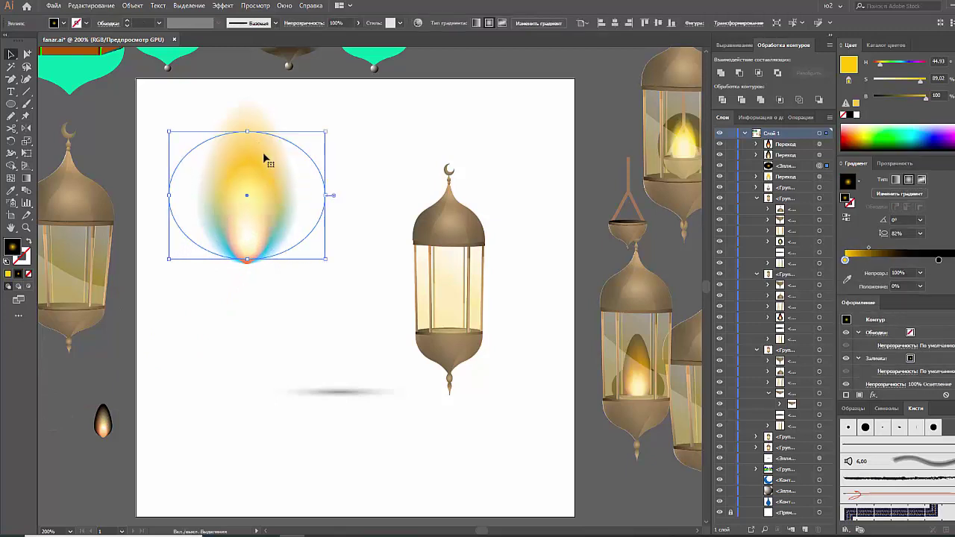
key(ctrl+z)
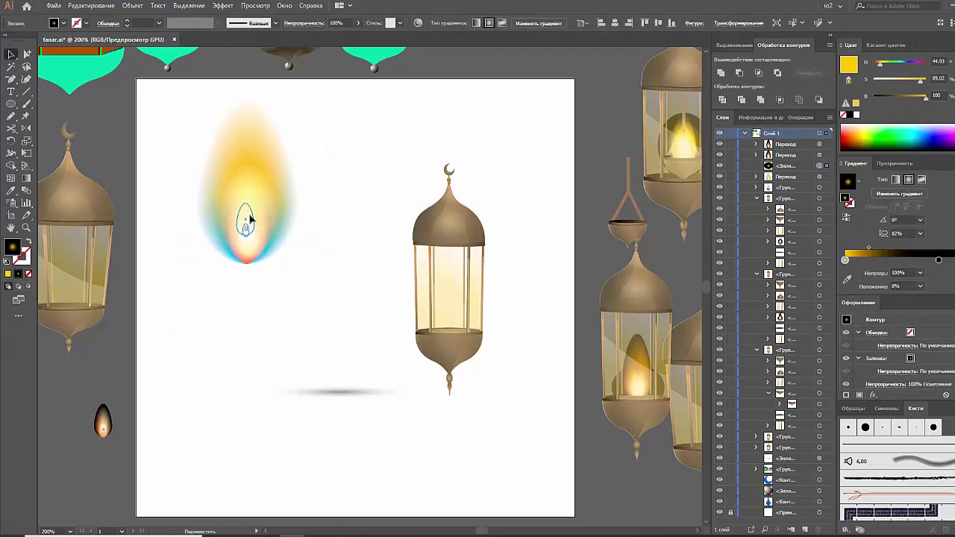
click(243, 209)
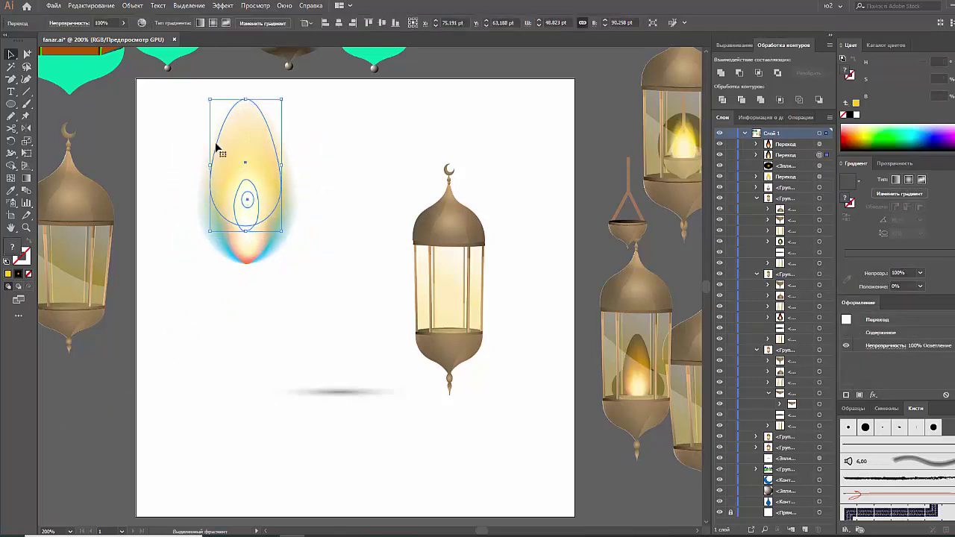
click(137, 151)
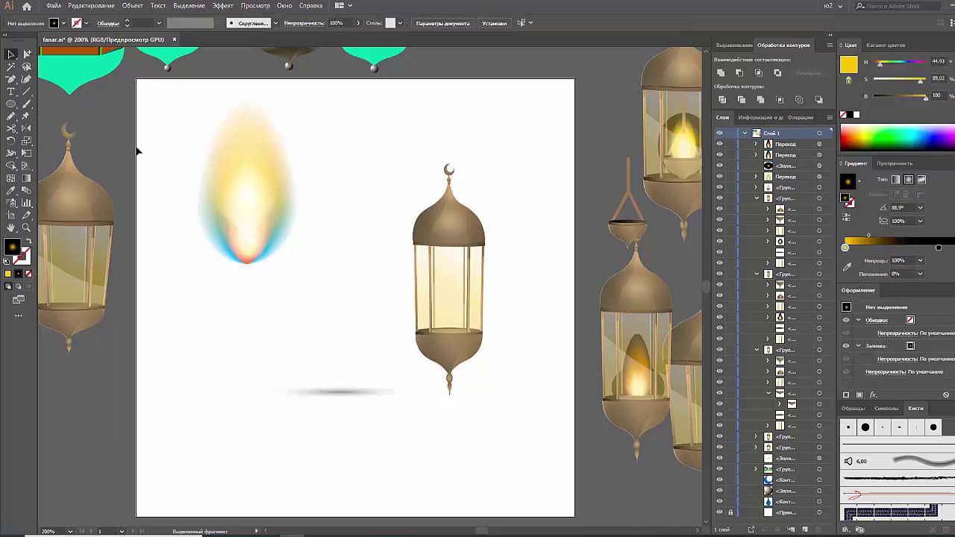
click(268, 172)
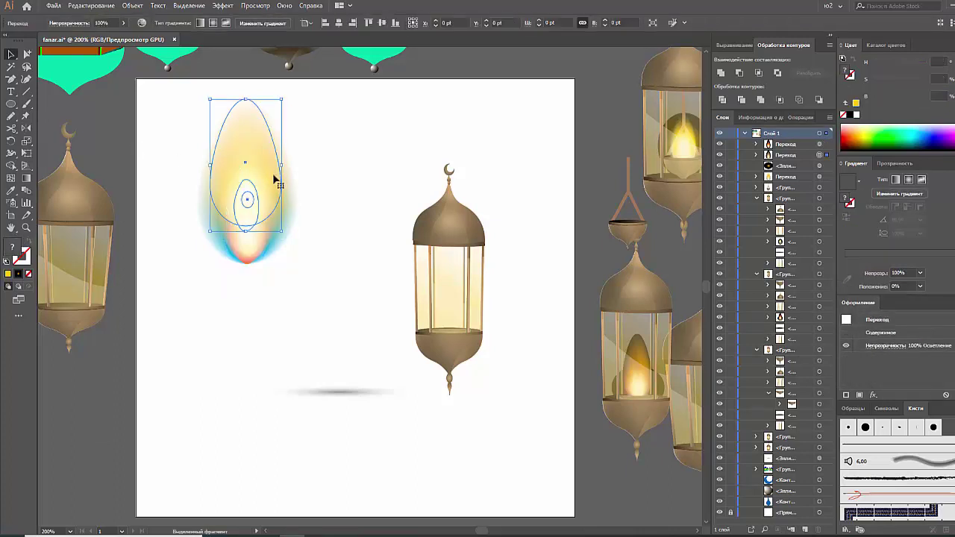
click(176, 234)
Marquee-select all flame pieces, group them with Ctrl+G, and resize the group
drag(184, 282, 328, 168)
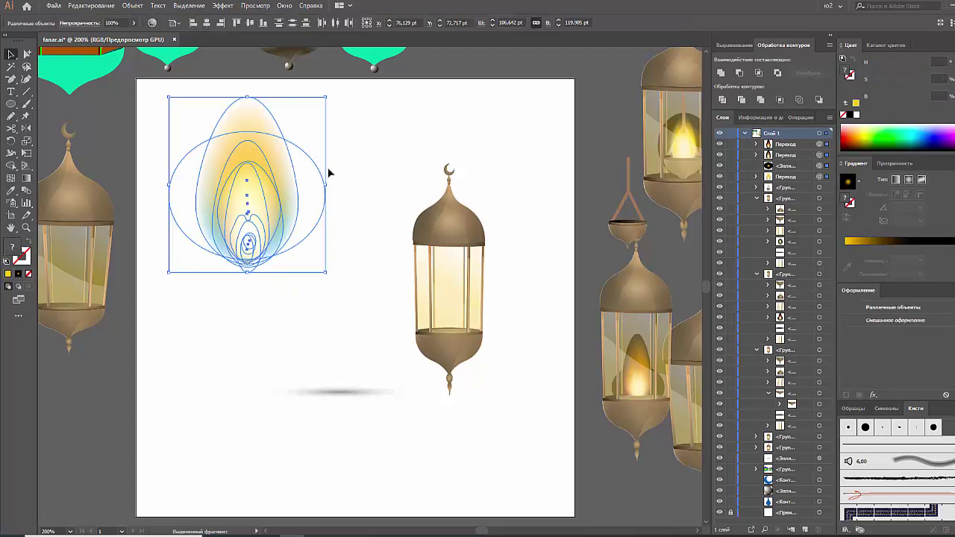
key(ctrl+g)
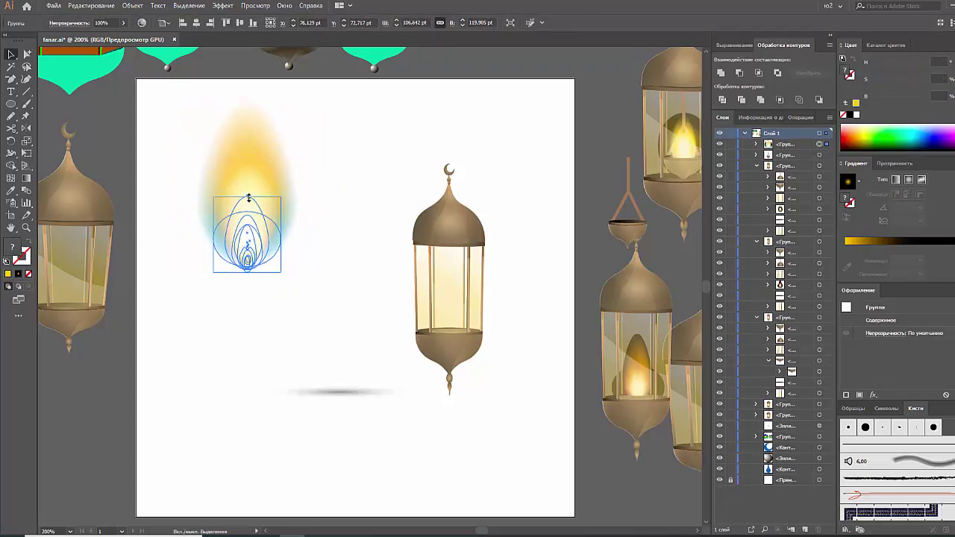
mouse_move(248, 120)
mouse_down()
mouse_move(248, 194)
mouse_move(249, 176)
mouse_up()
click(321, 236)
click(256, 224)
Turn the glow ellipse's yellow gradient stop red-orange, keeping the glow in place
click(265, 198)
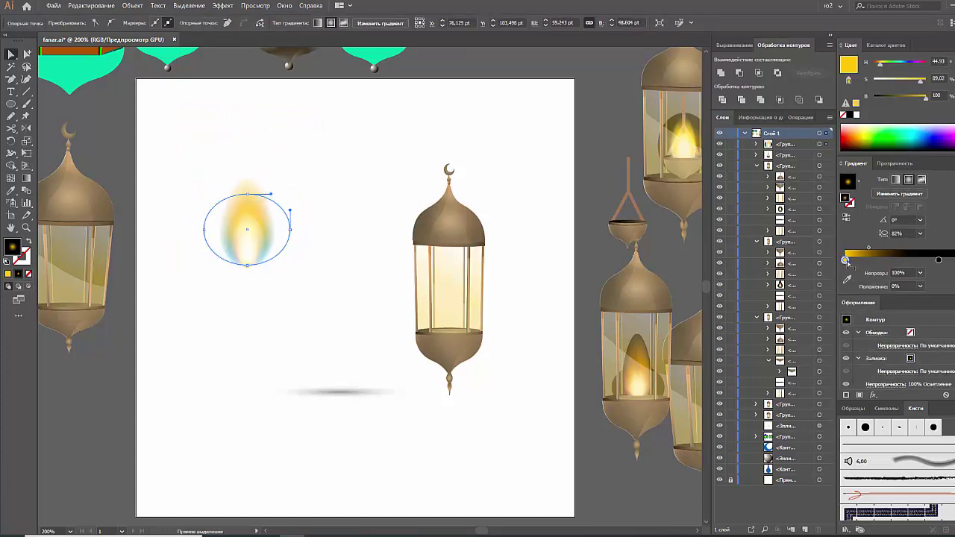
click(852, 136)
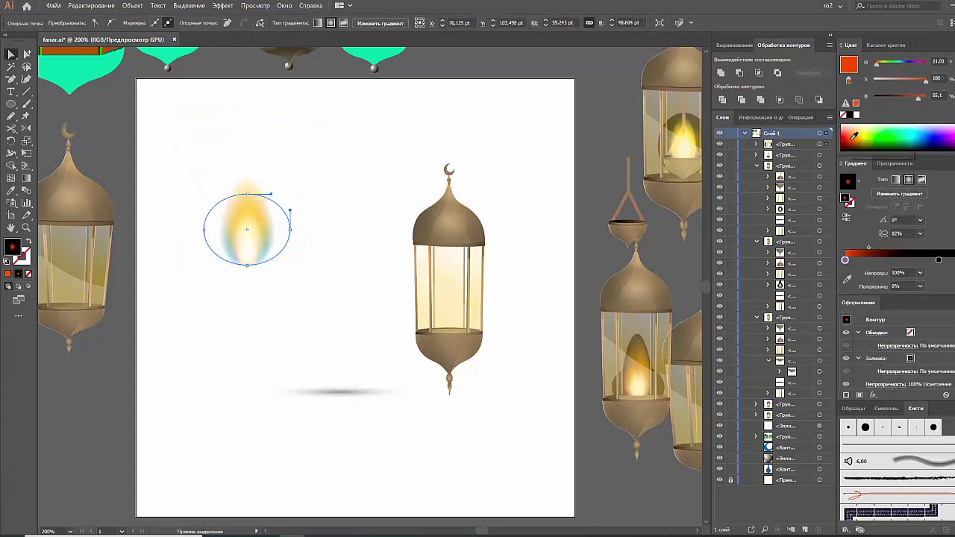
click(296, 236)
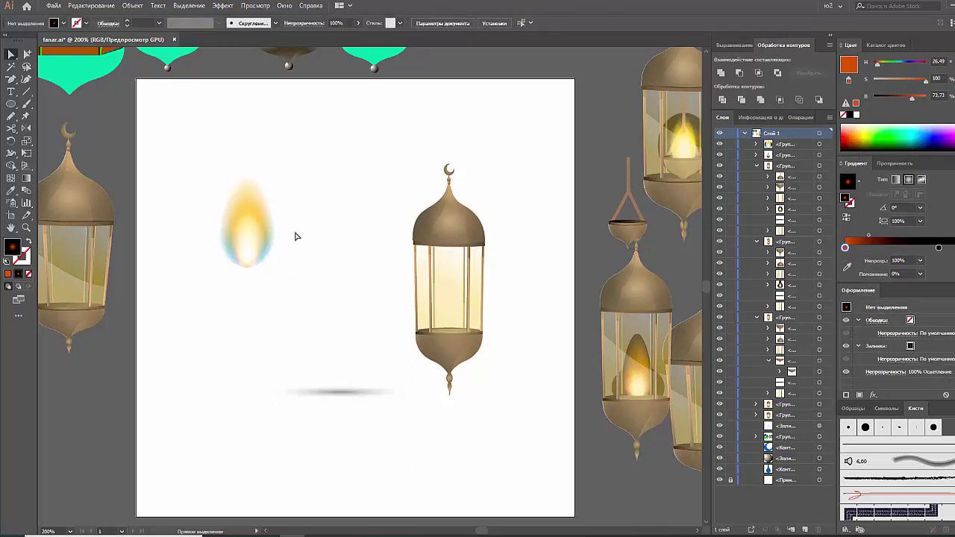
click(269, 200)
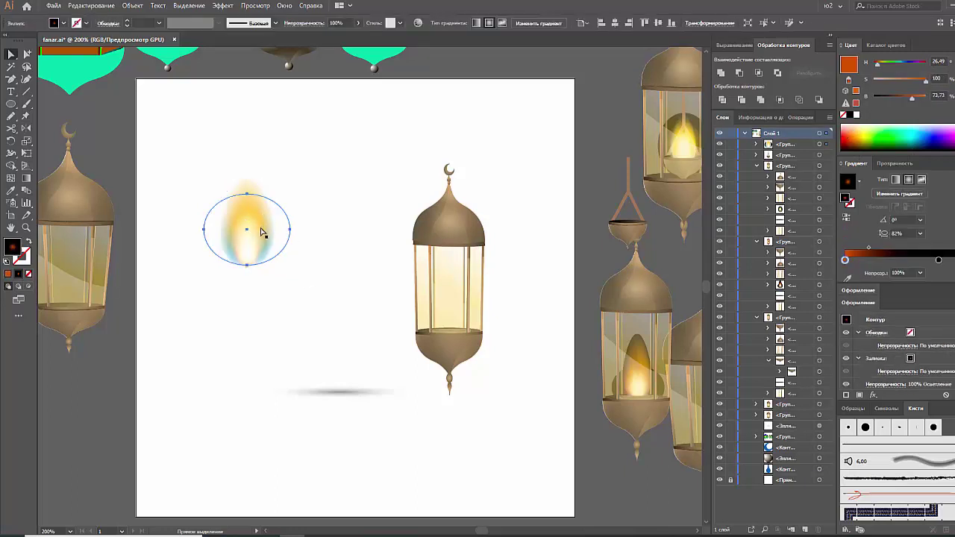
drag(261, 232, 250, 306)
key(ctrl+z)
click(251, 287)
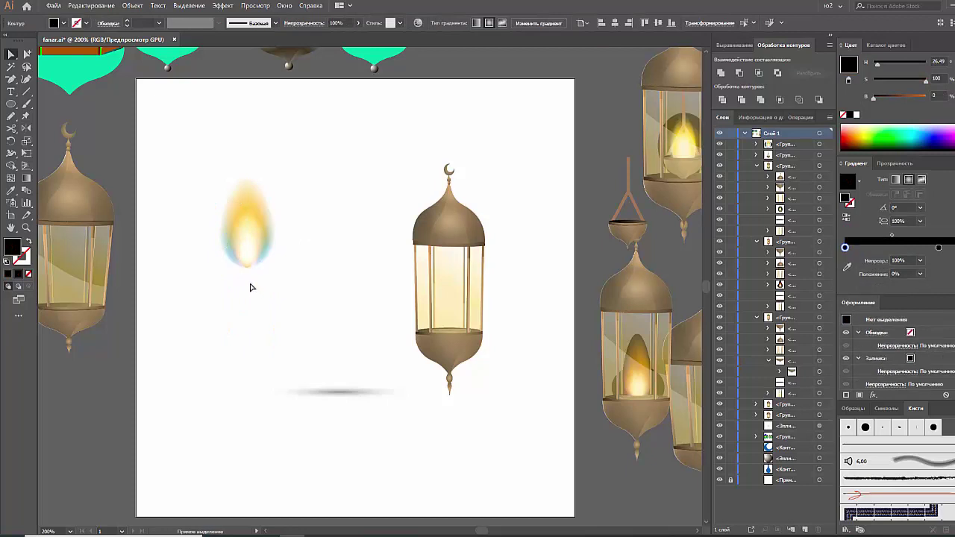
click(247, 260)
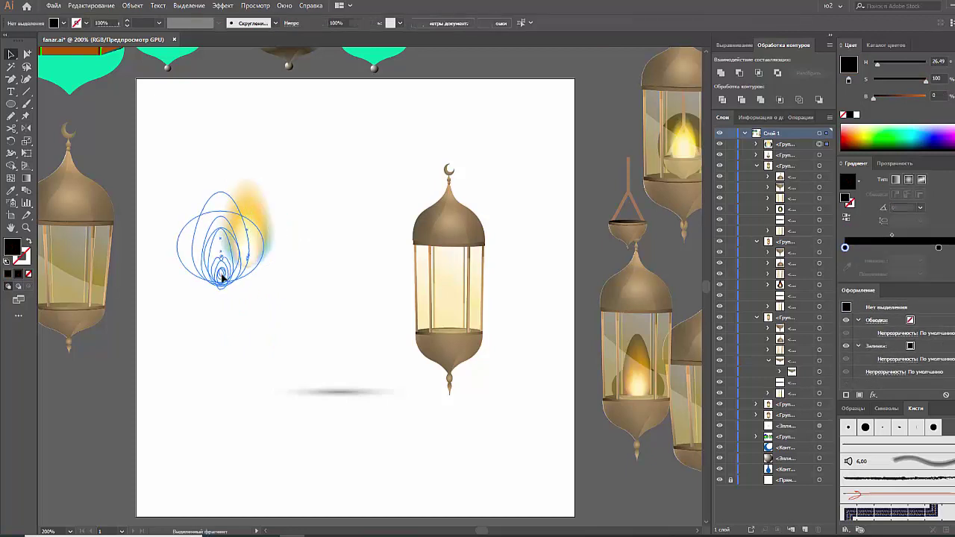
Try moving the white egg outline onto the flame, then undo back to the glow ellipse
click(227, 312)
click(298, 216)
click(226, 264)
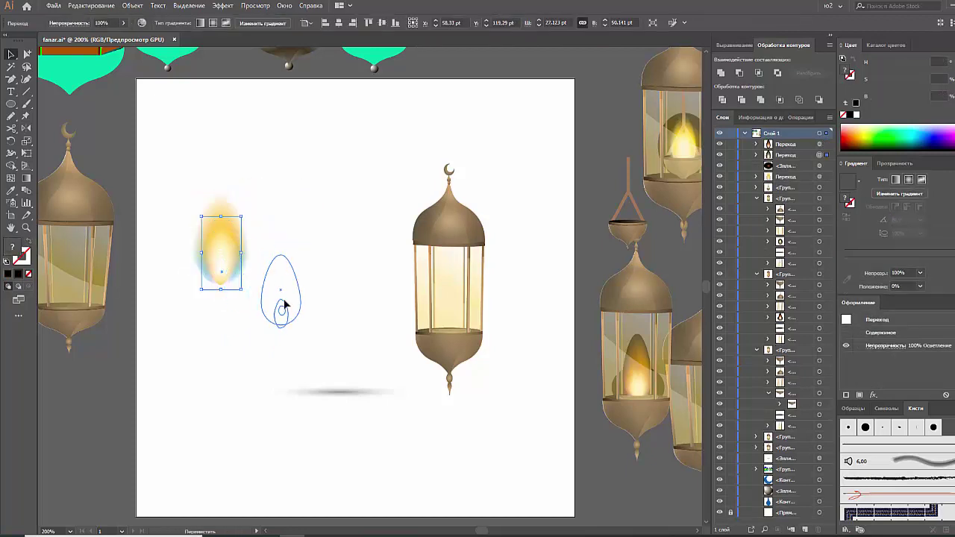
click(283, 303)
drag(281, 310, 221, 265)
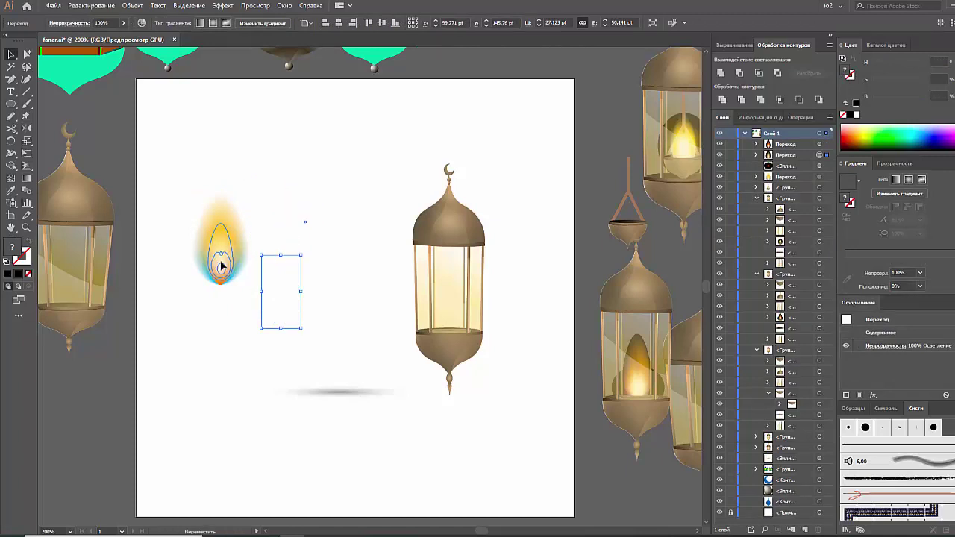
key(ctrl+z)
key(ctrl+z)
key(ctrl+z)
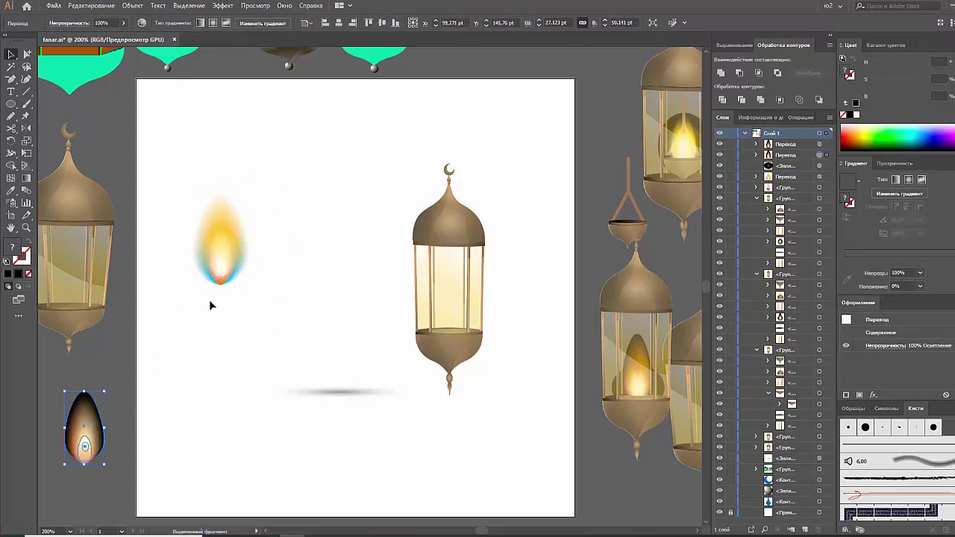
click(214, 284)
key(ctrl+shift+z)
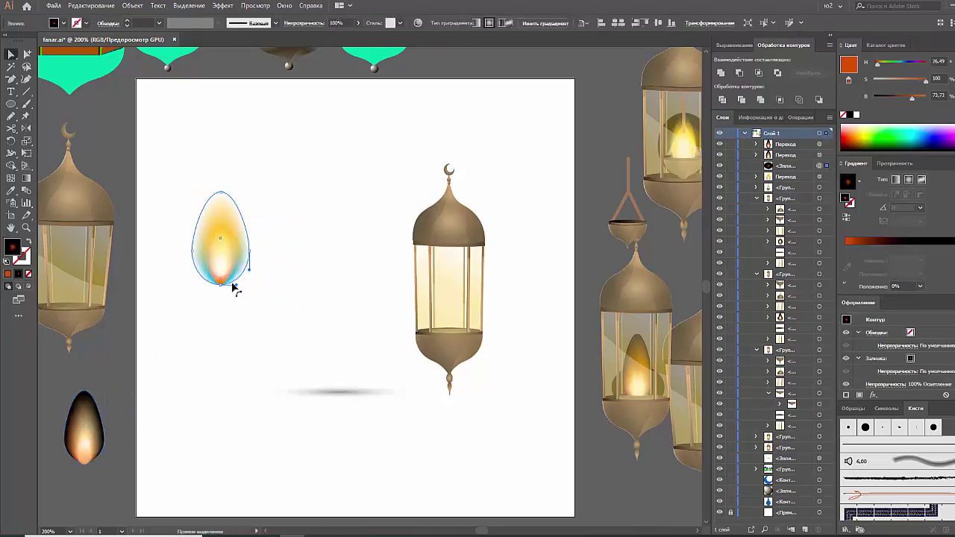
key(ctrl+z)
key(ctrl+shift+z)
key(ctrl+shift+z)
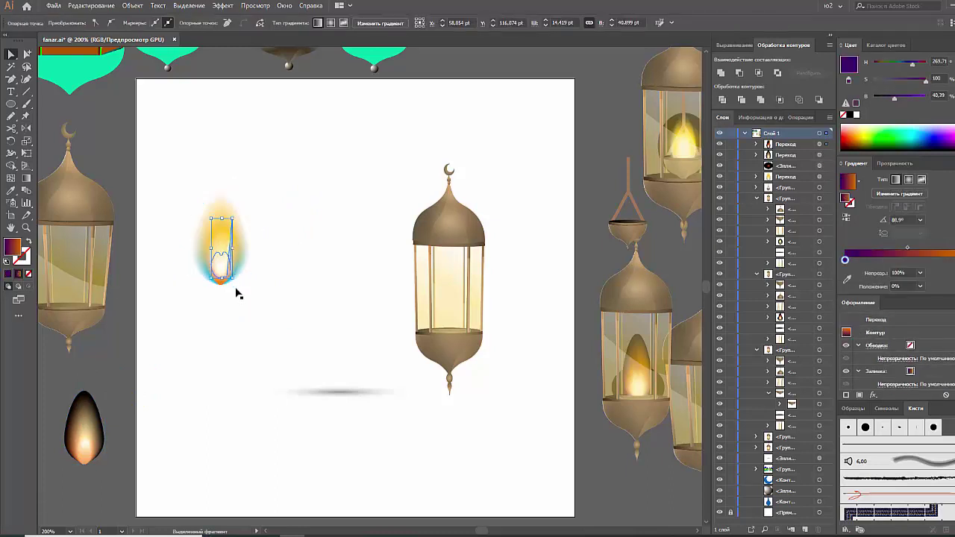
key(ctrl+z)
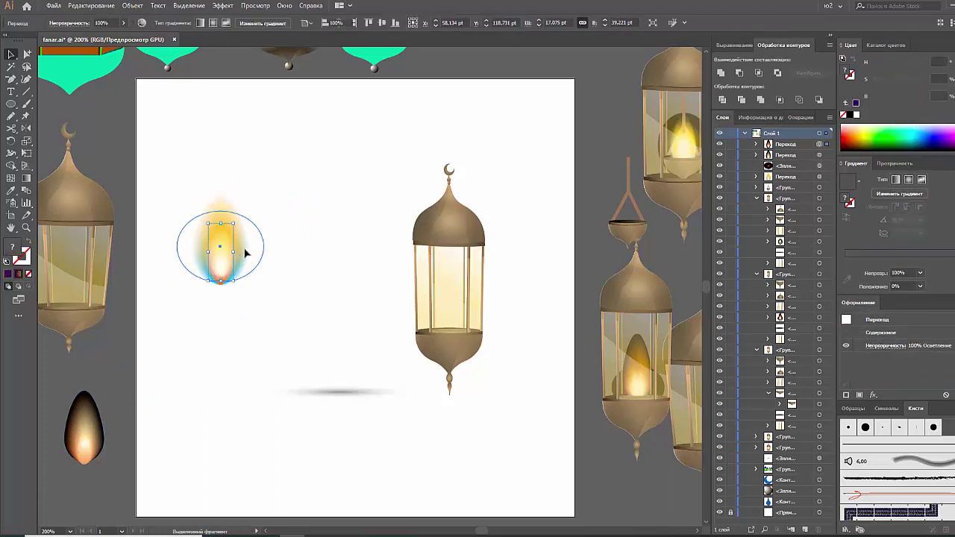
Change the flame shape's blue gradient stop to orange in the Color panel
double_click(248, 247)
double_click(245, 271)
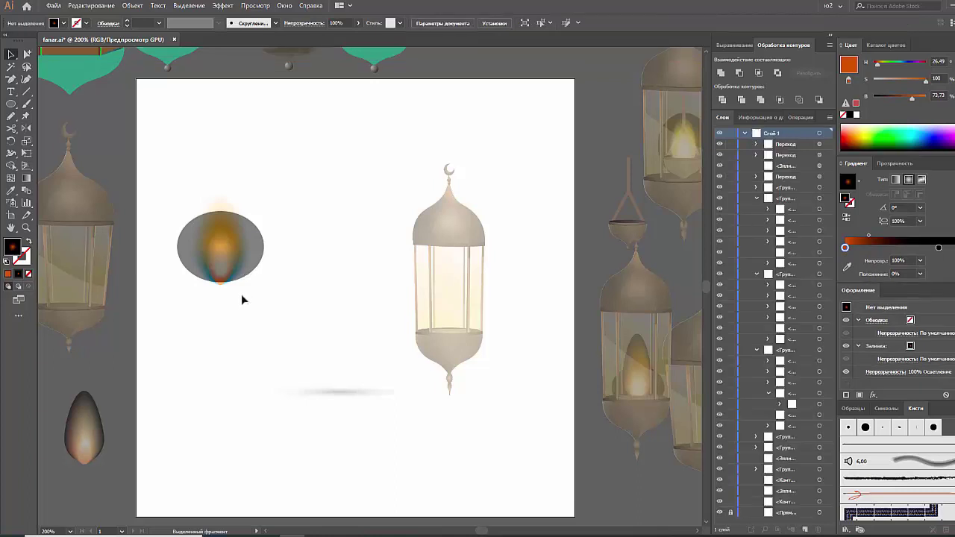
click(240, 264)
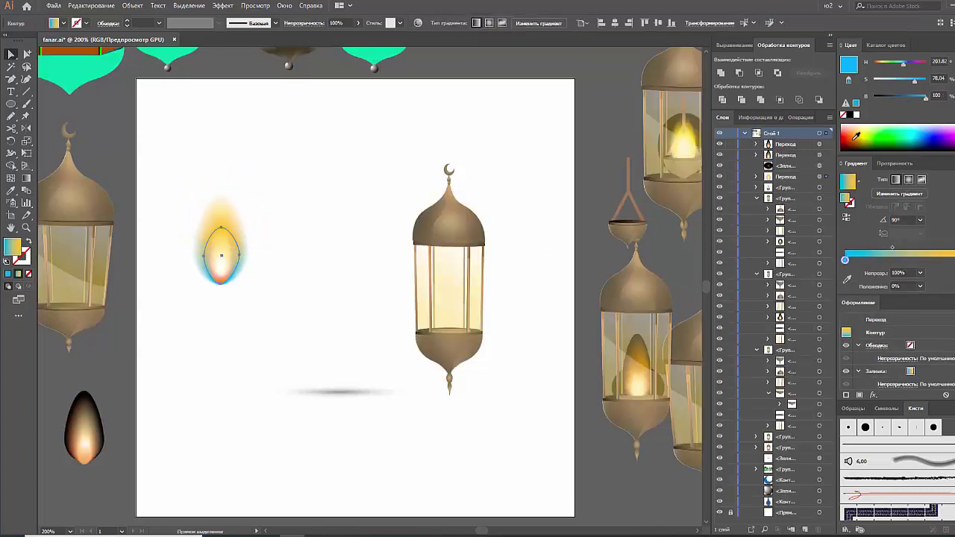
click(856, 136)
click(855, 140)
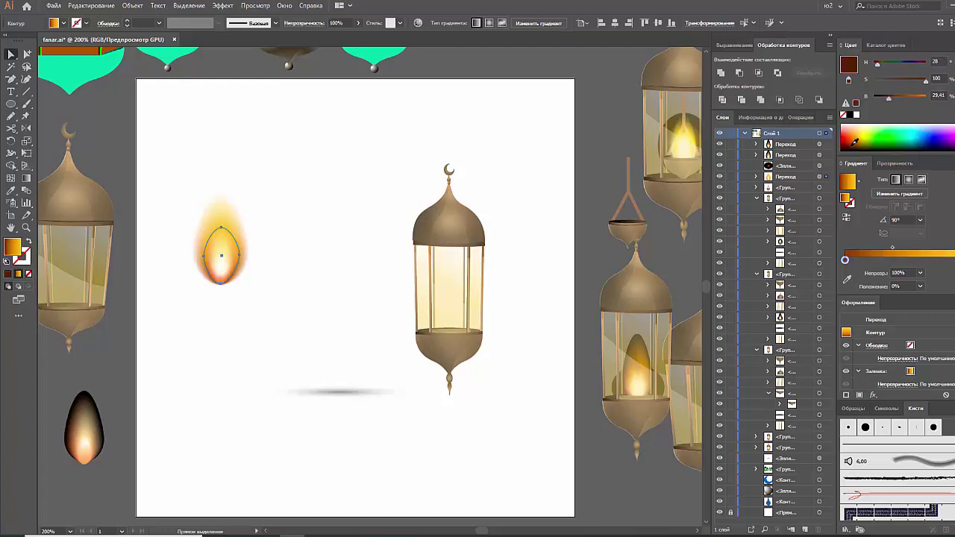
click(856, 132)
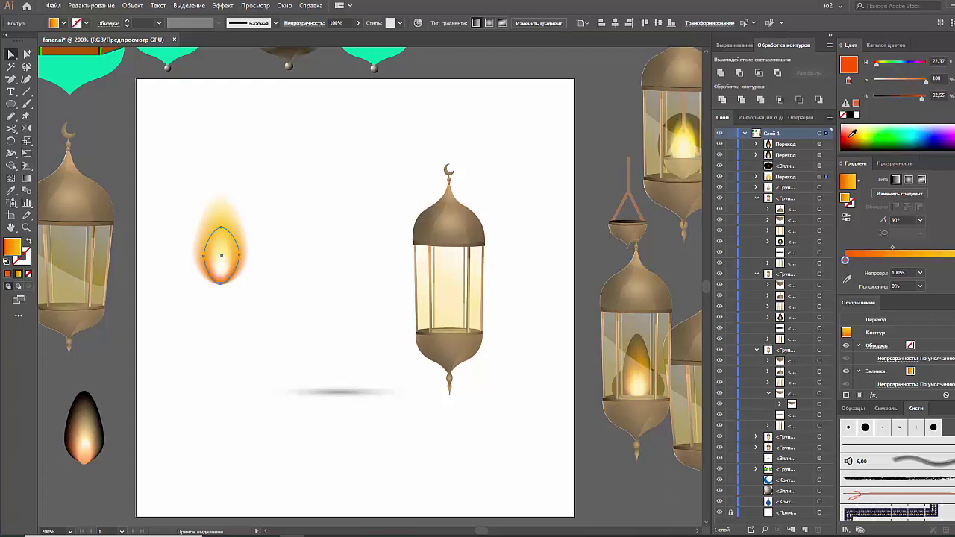
Draw a new glow ellipse over the flame and group it with the flame pieces
click(306, 252)
key(l)
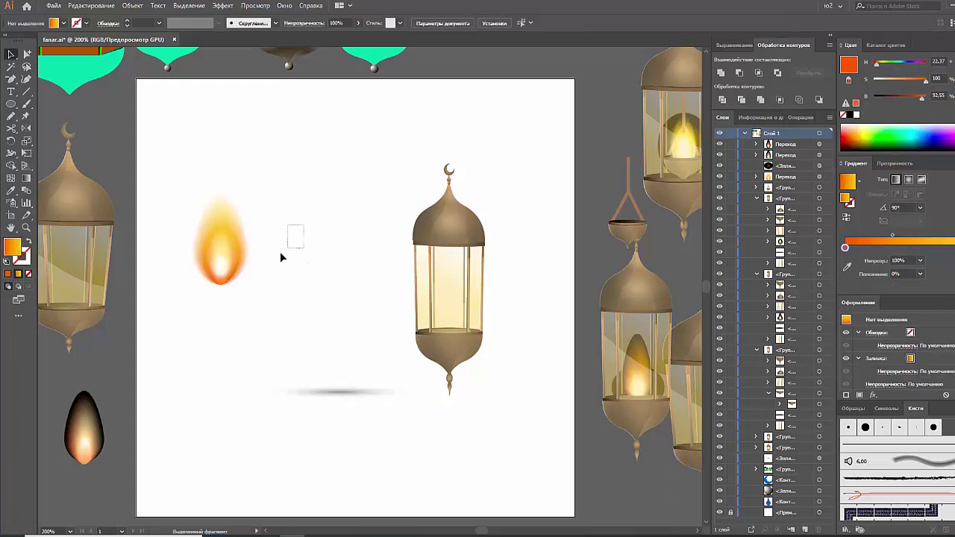
drag(268, 242, 179, 171)
drag(250, 198, 249, 260)
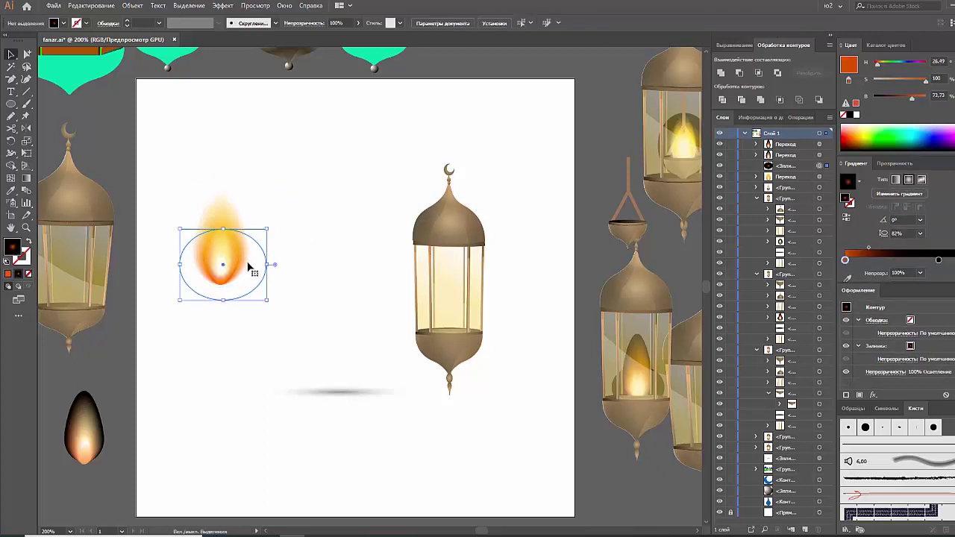
click(185, 332)
click(217, 269)
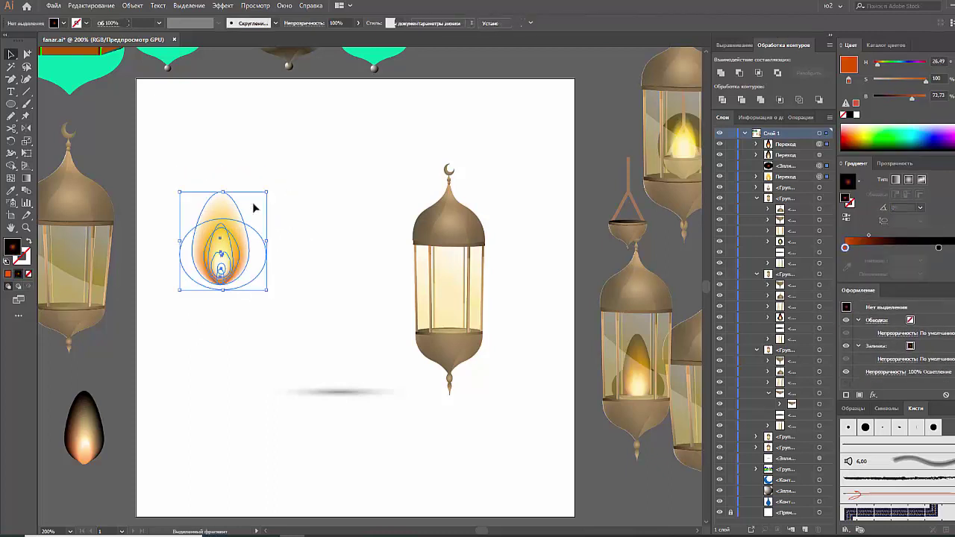
key(ctrl+g)
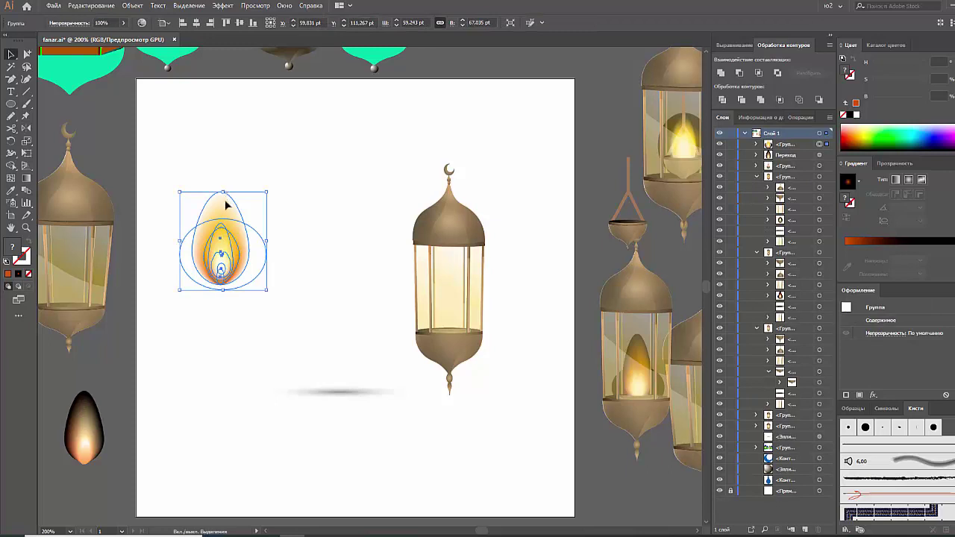
Cut the flame group, paste it into the isolated lantern's inner subgroup, and position it in the body
key(ctrl+x)
click(441, 277)
right_click(441, 277)
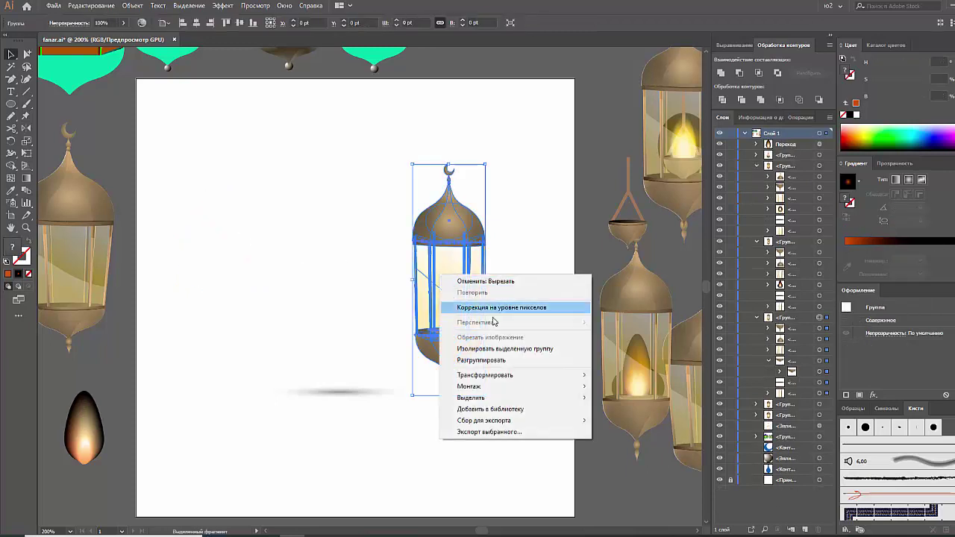
click(504, 348)
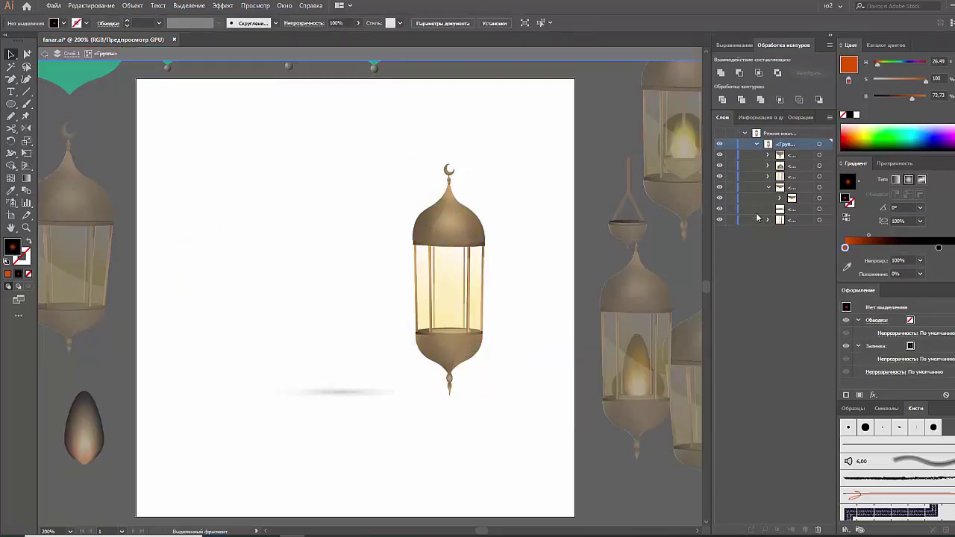
key(ctrl+v)
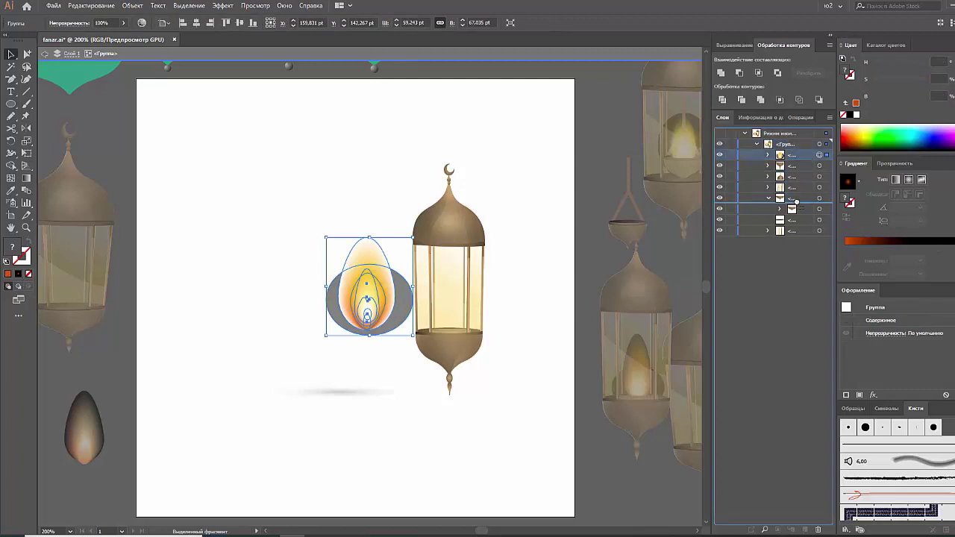
drag(797, 211, 796, 210)
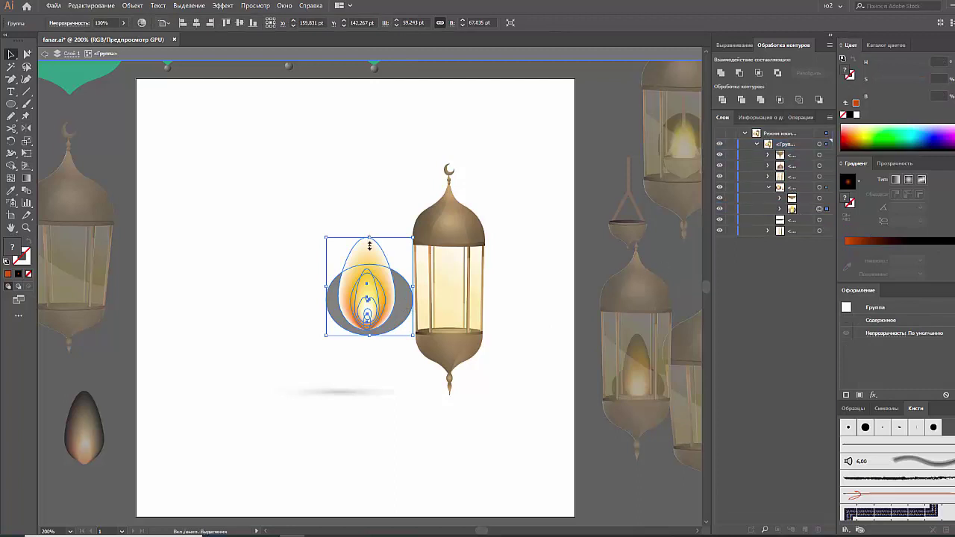
drag(377, 285, 459, 302)
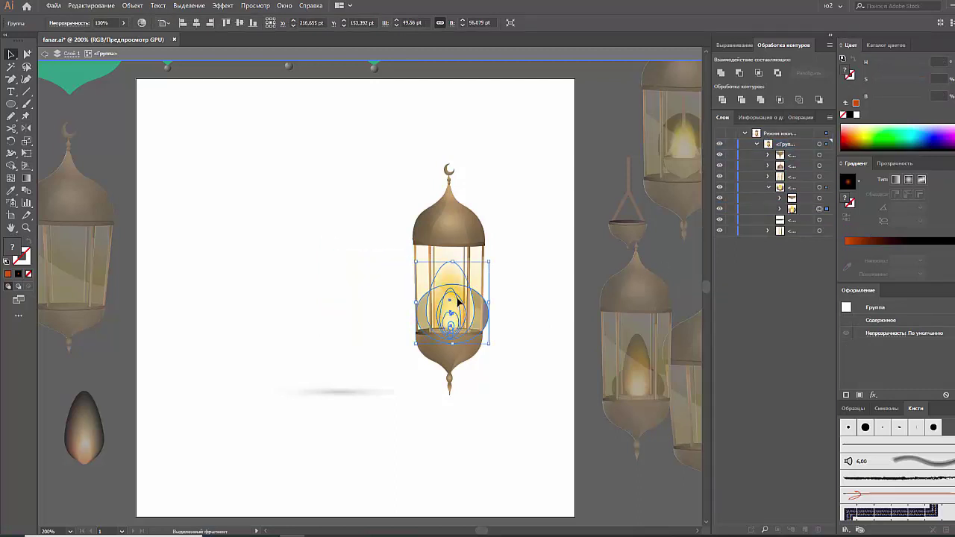
click(523, 313)
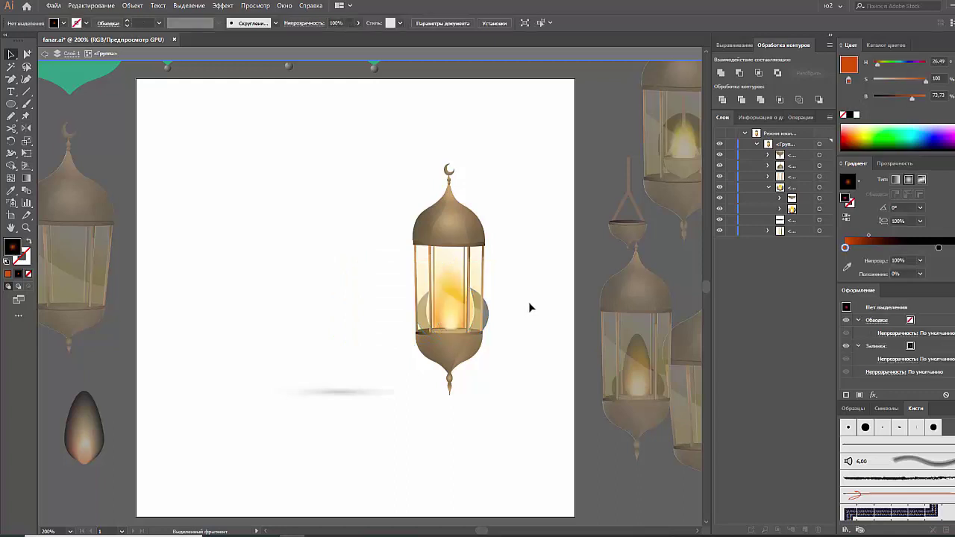
double_click(529, 307)
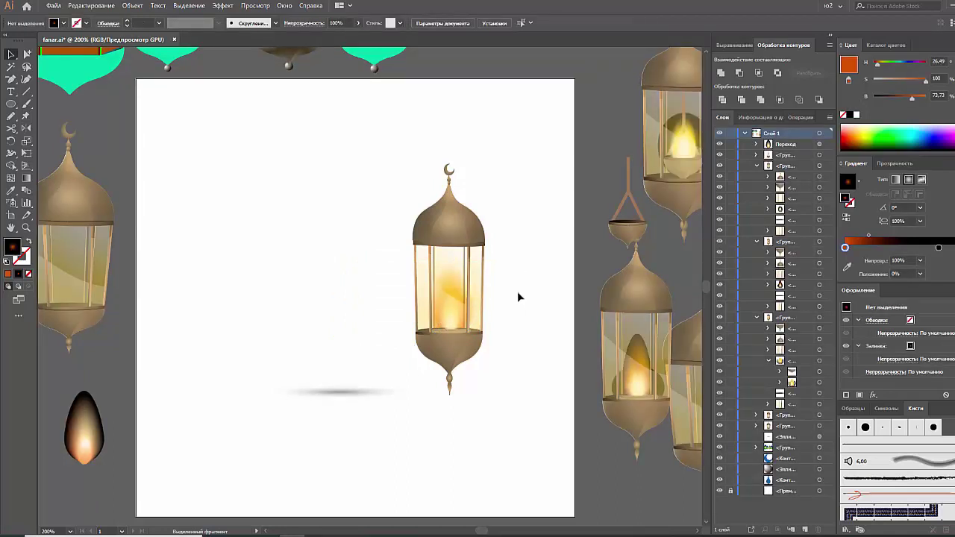
Select the lantern group and enter isolation mode
click(453, 355)
click(516, 360)
click(470, 351)
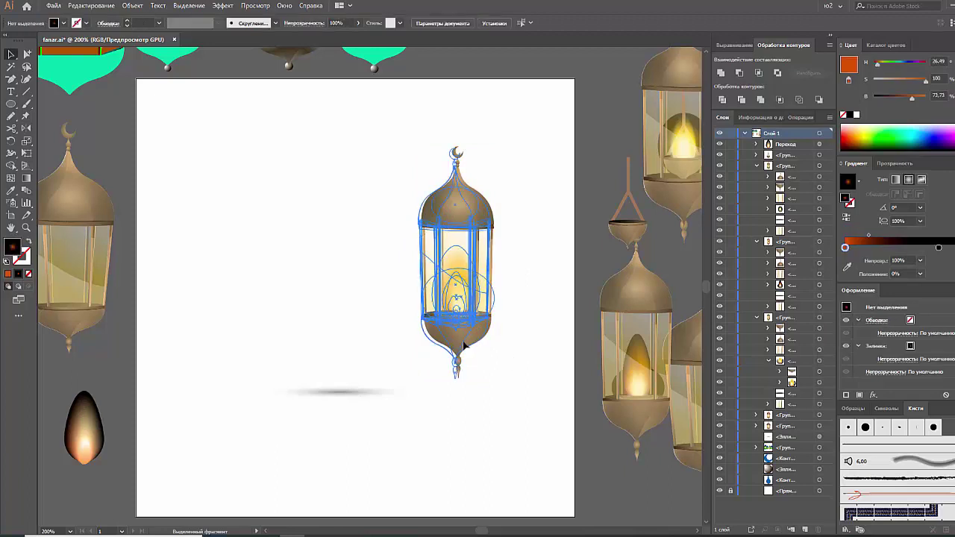
click(505, 361)
click(483, 307)
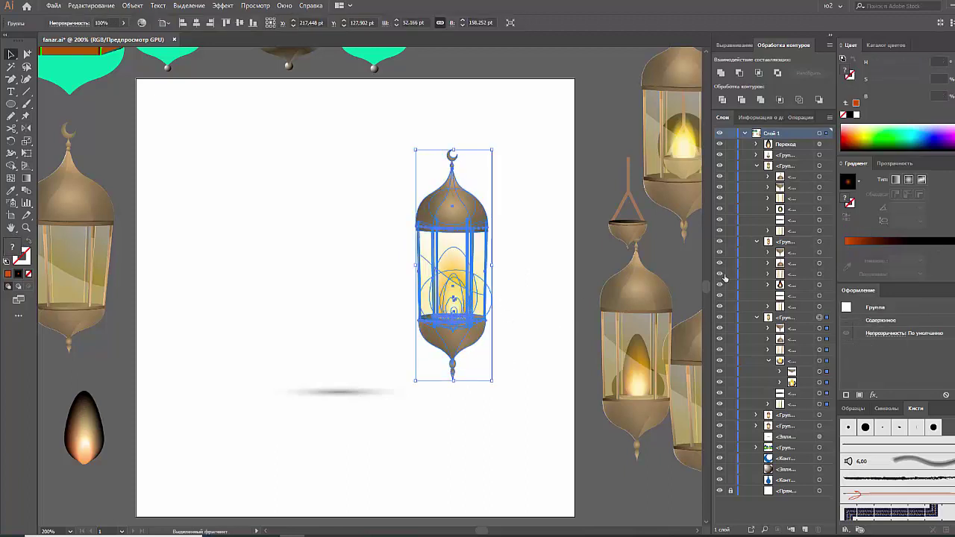
right_click(480, 304)
click(515, 365)
Inspect the lantern's cage bars, frame and flame objects with Direct Selection
click(462, 300)
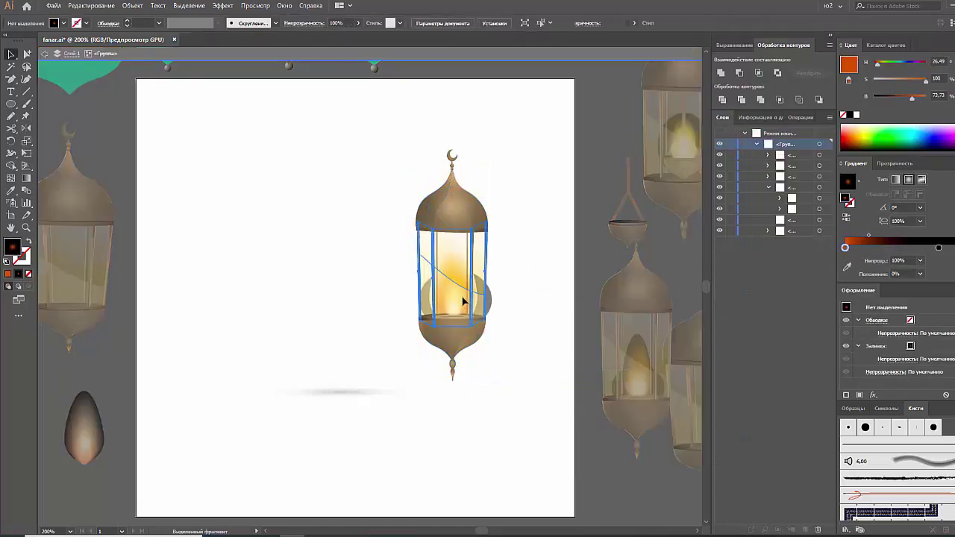
click(819, 210)
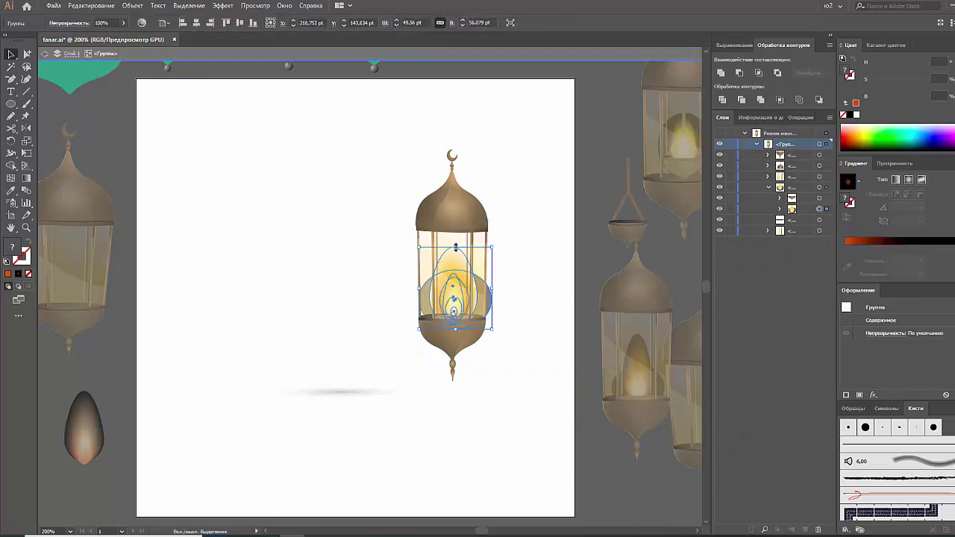
click(455, 299)
click(459, 300)
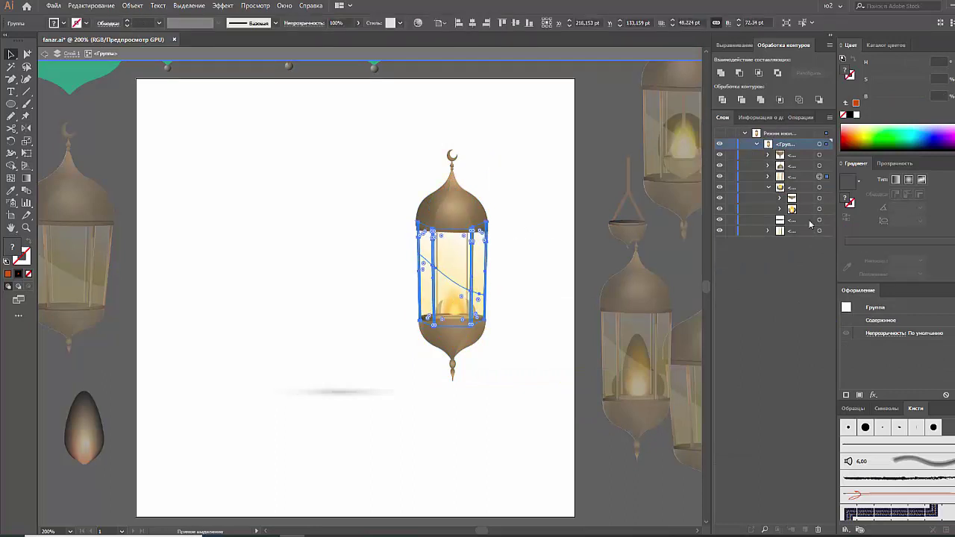
click(457, 304)
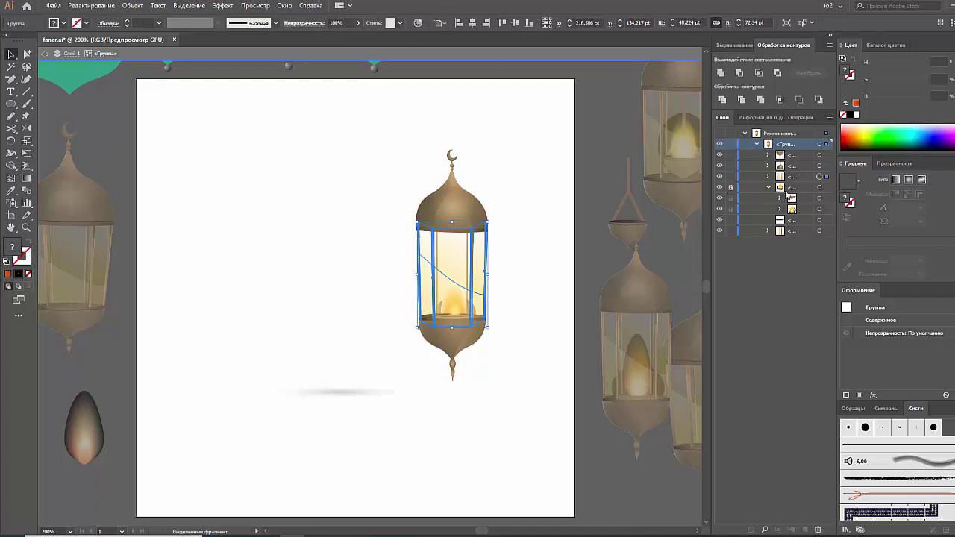
click(731, 176)
Exit isolation and draw a circle with an orange radial gradient left of the lantern
click(455, 305)
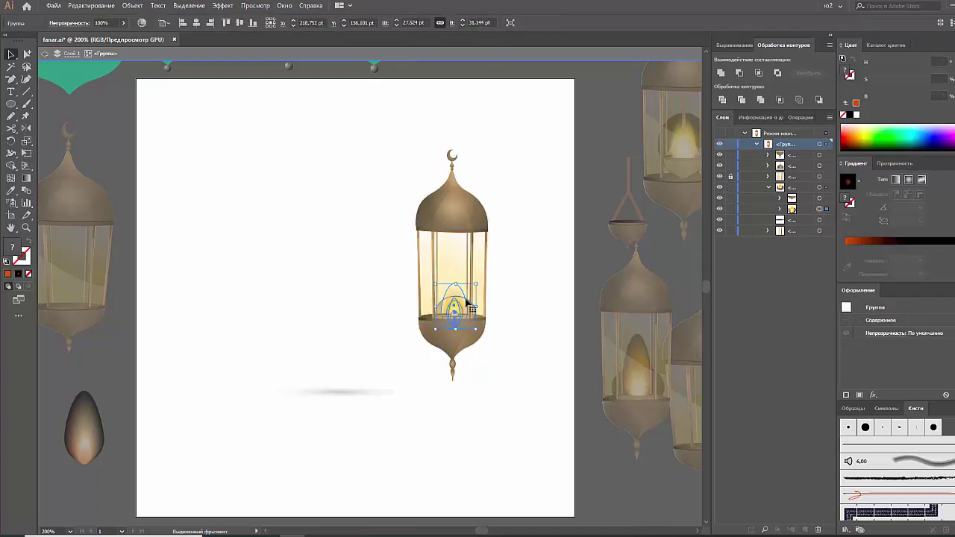
double_click(524, 301)
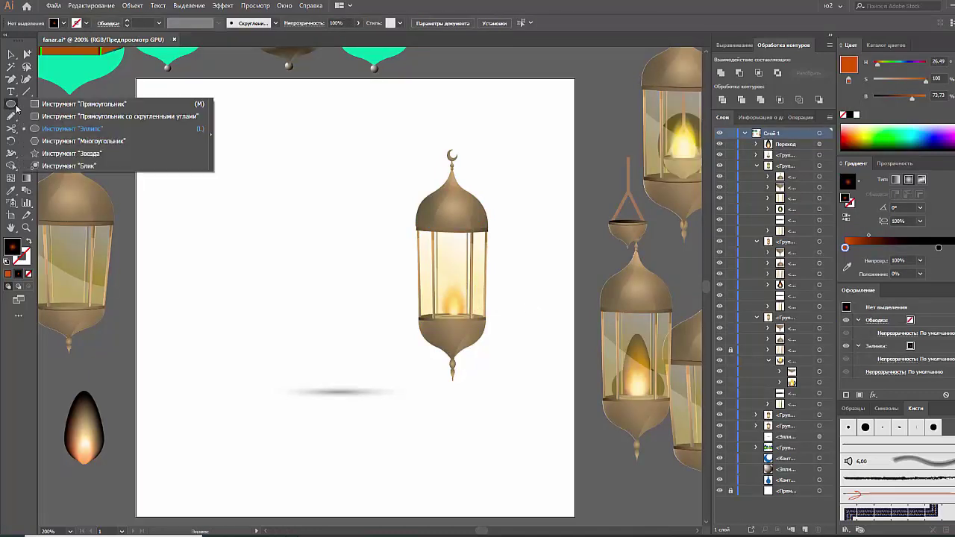
drag(11, 104, 52, 128)
drag(245, 172, 361, 287)
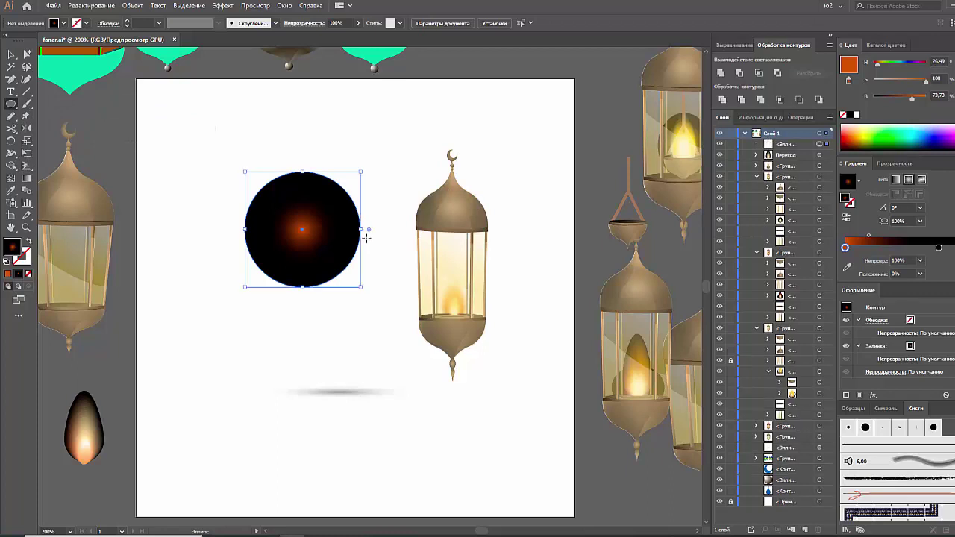
Change the circle's blending mode, move the dark gradient stop to 75% and shift the midpoint outward
click(894, 162)
click(873, 179)
click(873, 226)
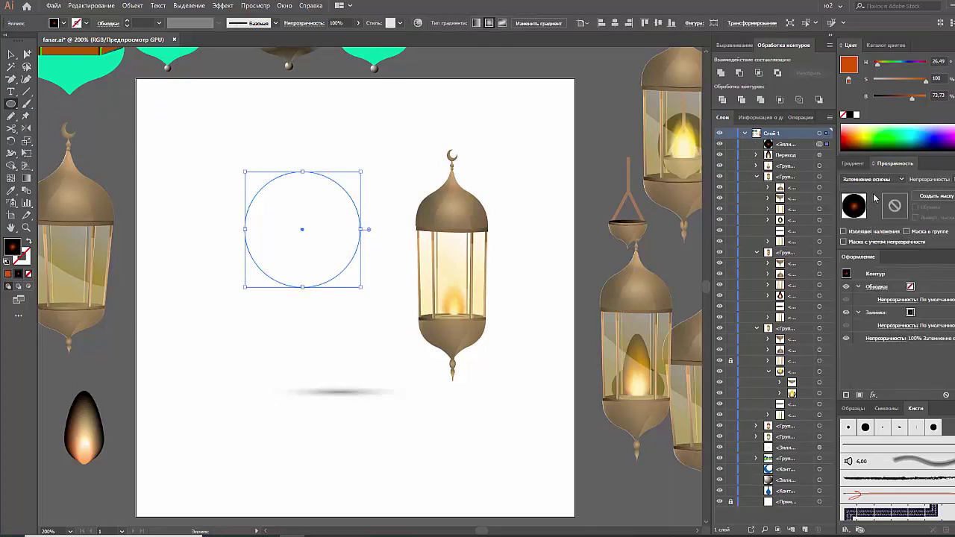
click(856, 163)
drag(939, 260, 952, 260)
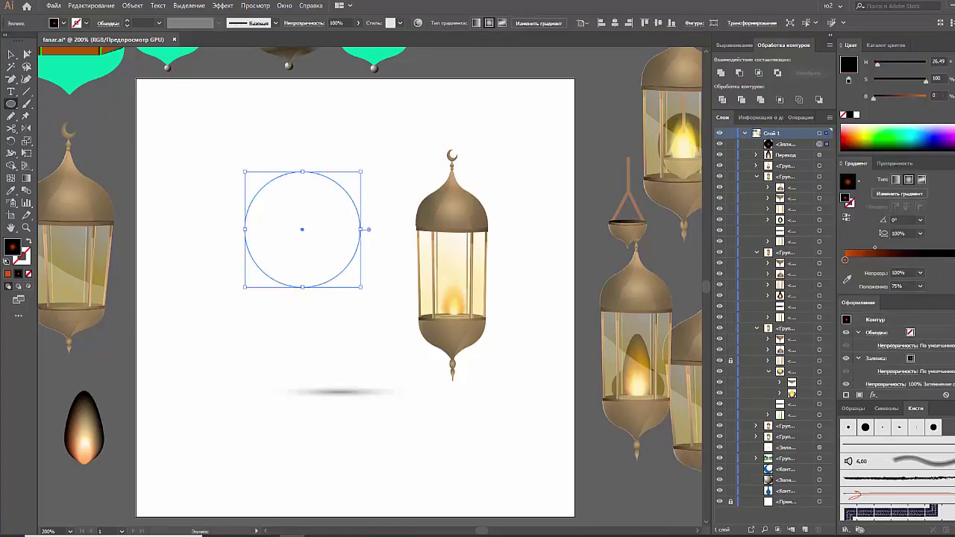
drag(873, 249, 913, 249)
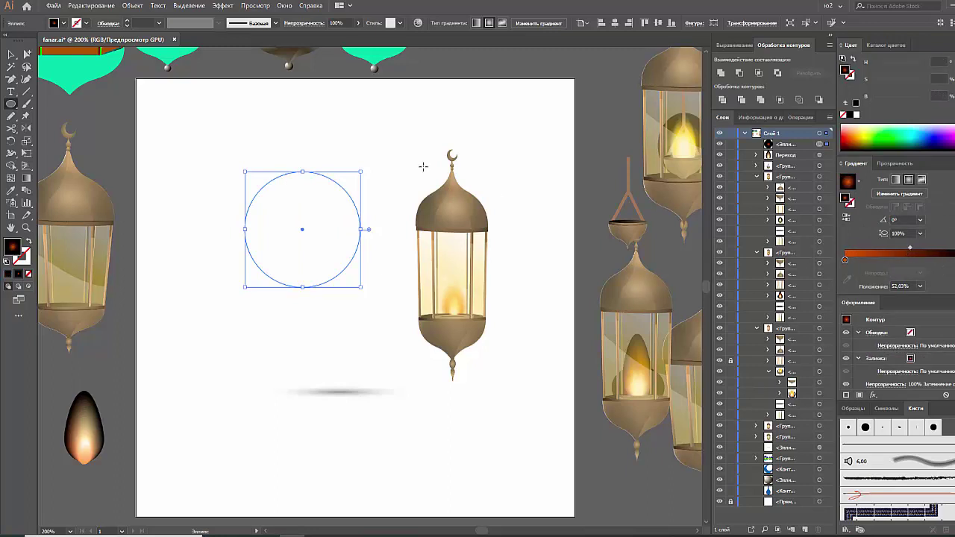
Move the glow circle over the lantern's glass
key(v)
click(224, 157)
mouse_move(291, 203)
mouse_down()
mouse_move(453, 281)
mouse_move(441, 272)
mouse_up()
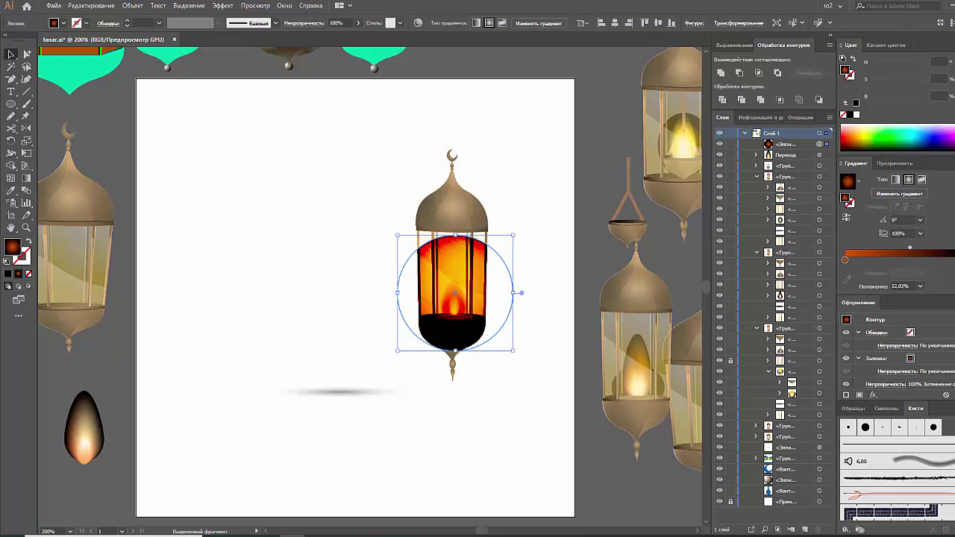
Recolour the outer gradient stop white and the inner stop a light yellow-orange
click(952, 261)
click(856, 116)
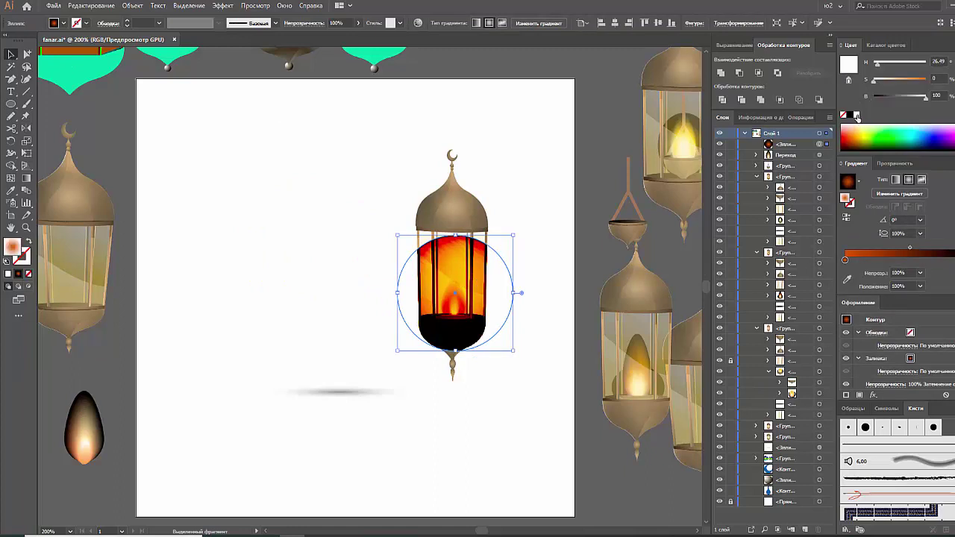
click(846, 261)
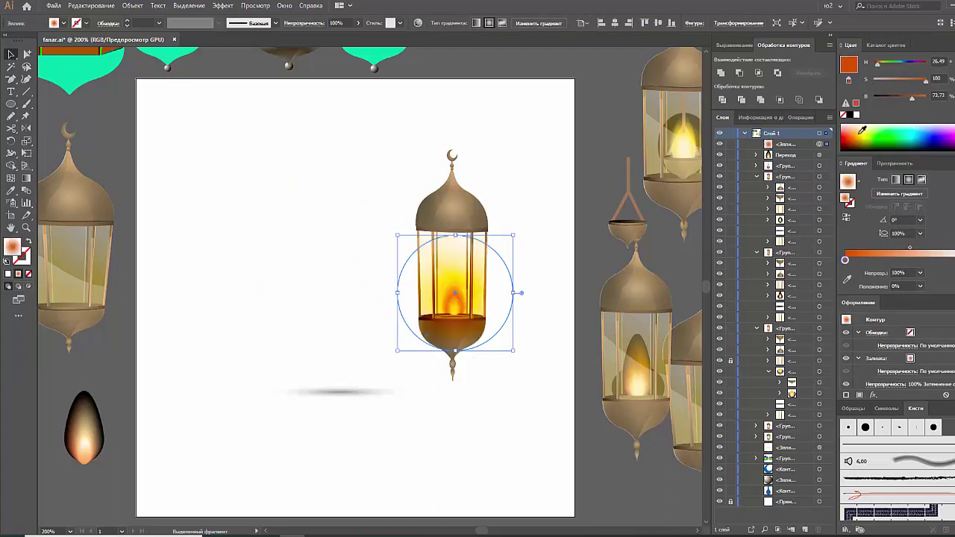
click(861, 131)
click(858, 132)
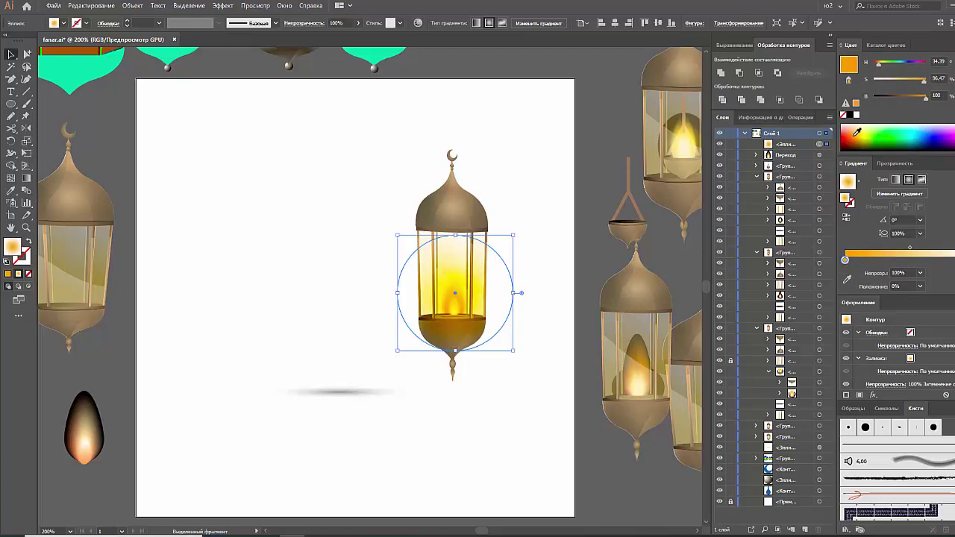
click(858, 133)
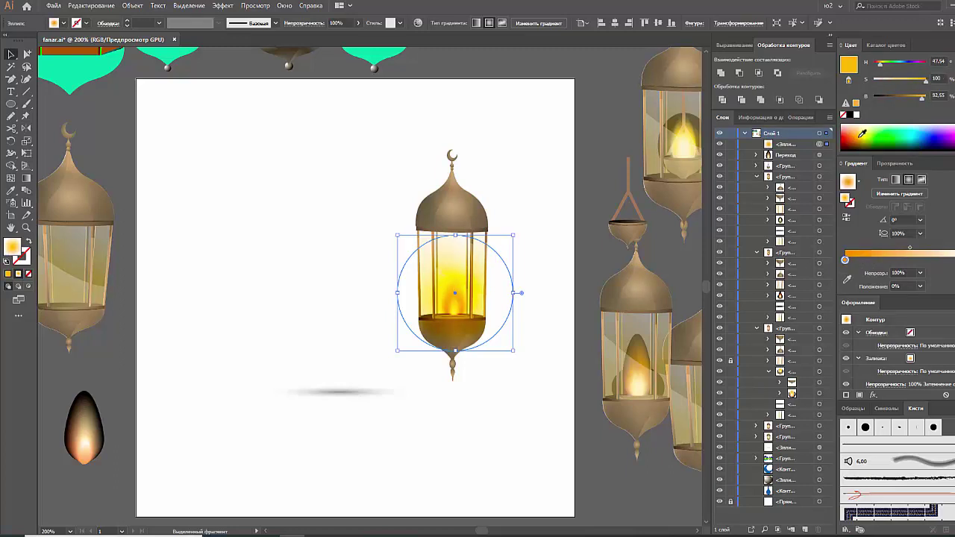
click(857, 130)
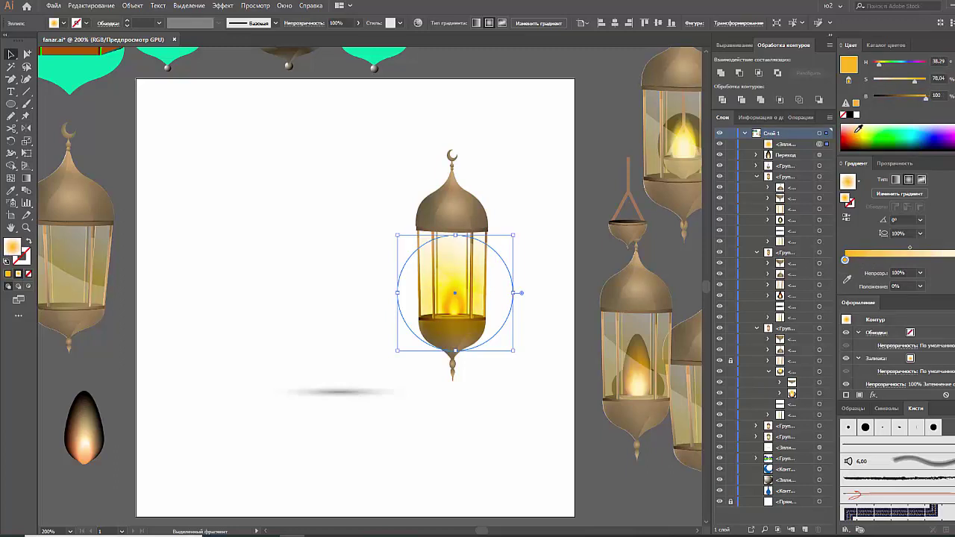
click(857, 130)
click(551, 273)
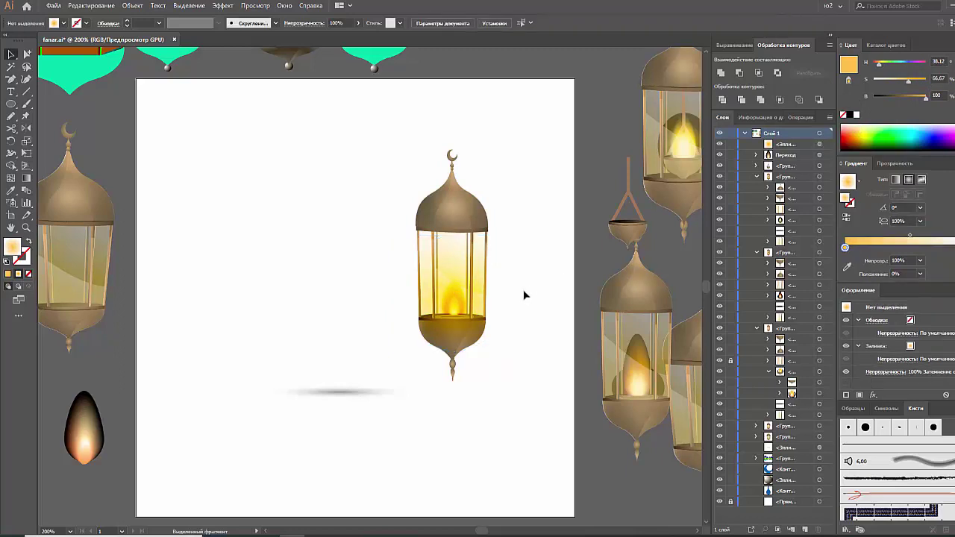
Cut the glow and paste it inside the isolated lantern group, centred on the glass
mouse_move(505, 311)
mouse_down()
mouse_move(511, 317)
mouse_move(506, 312)
mouse_up()
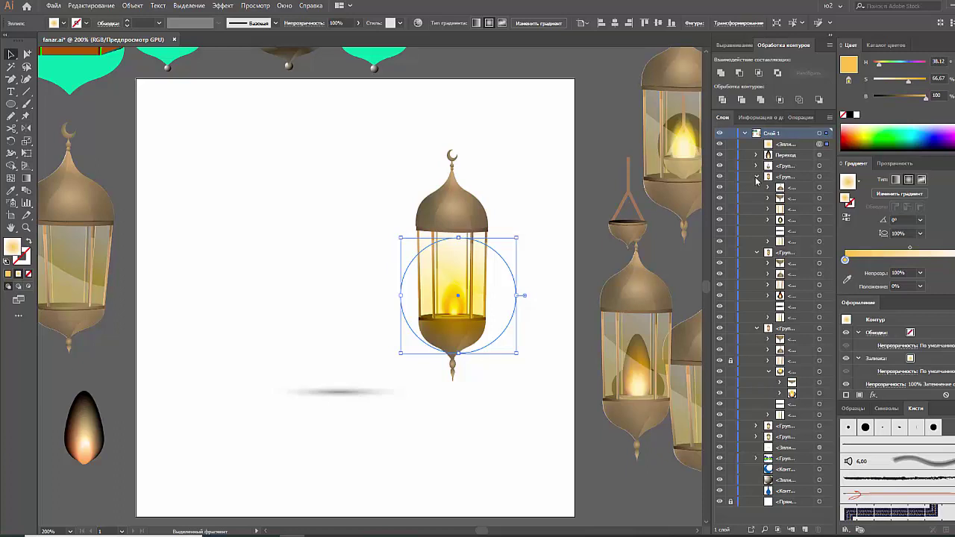
key(ctrl+x)
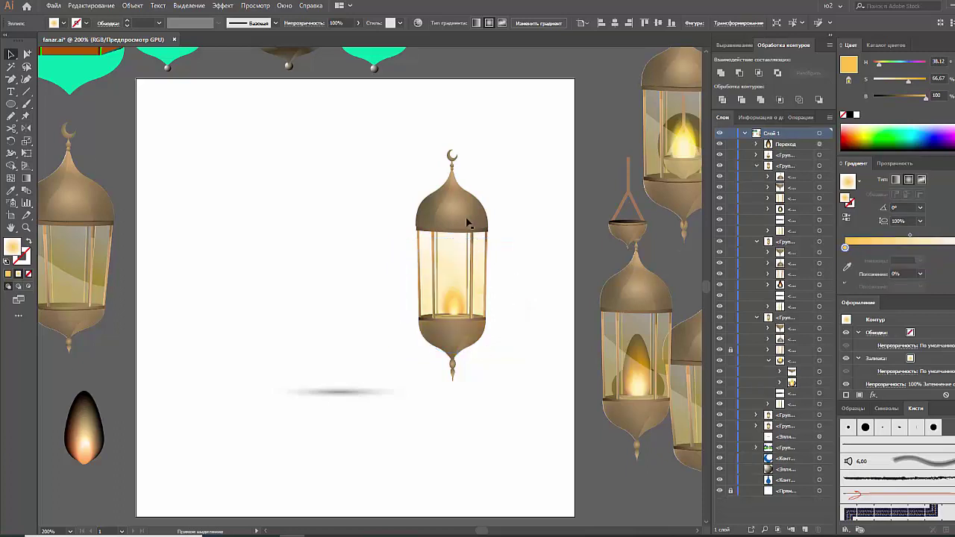
right_click(467, 218)
click(497, 293)
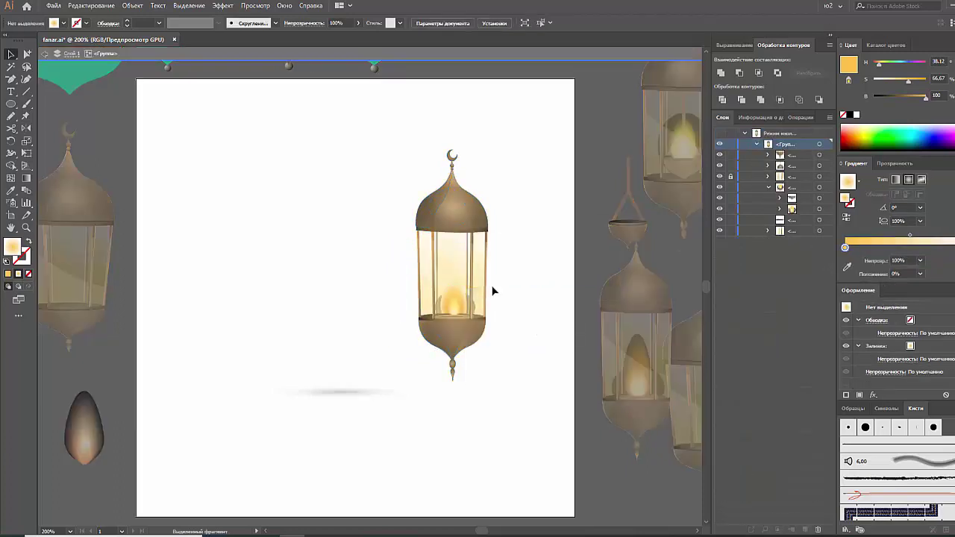
key(ctrl+v)
drag(382, 286, 452, 300)
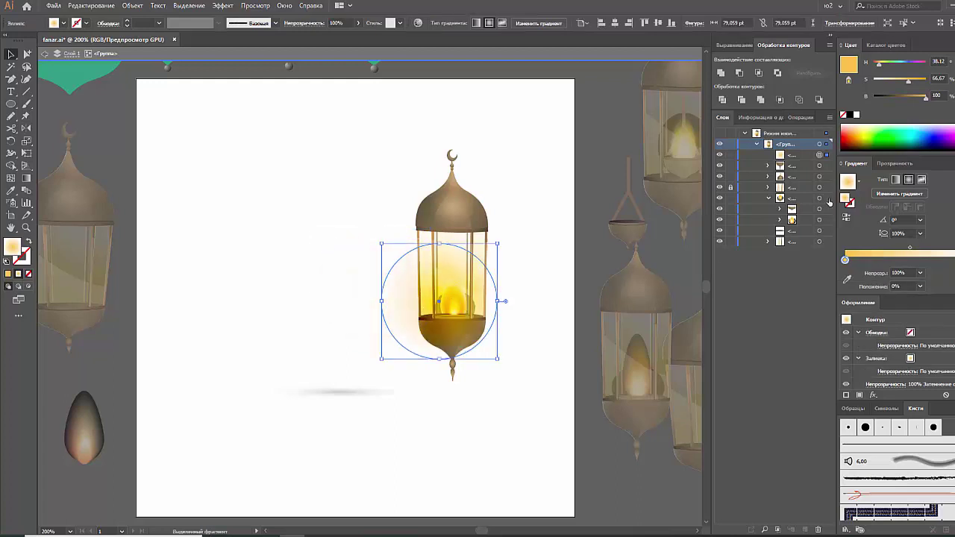
drag(793, 154, 792, 197)
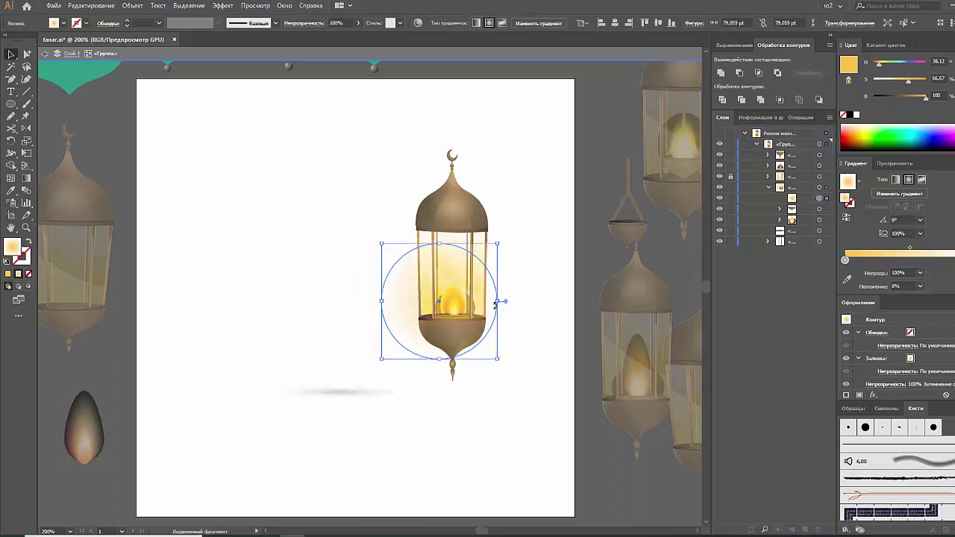
drag(495, 306, 510, 304)
Recolour the glow stops pale cyan-blue, add a stop at the very start, then exit isolation
click(935, 128)
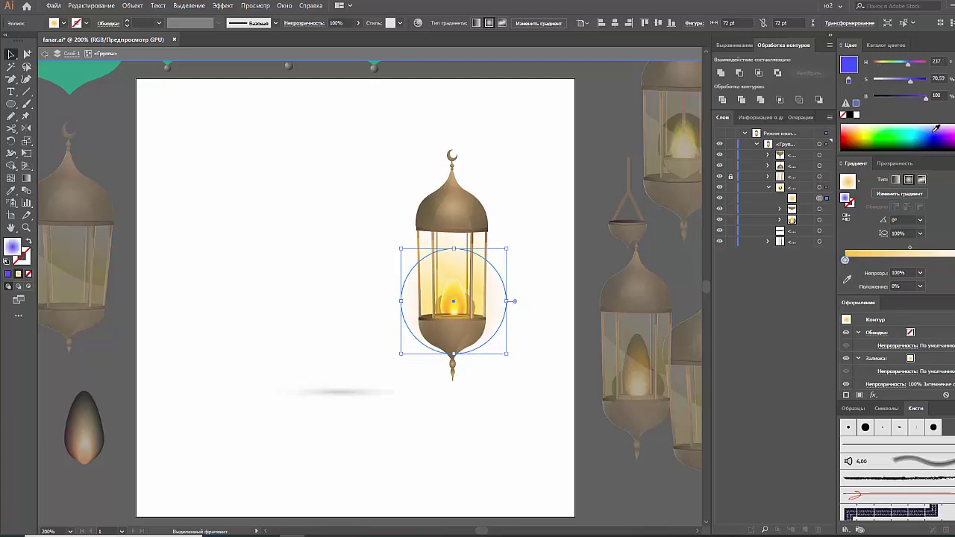
click(932, 128)
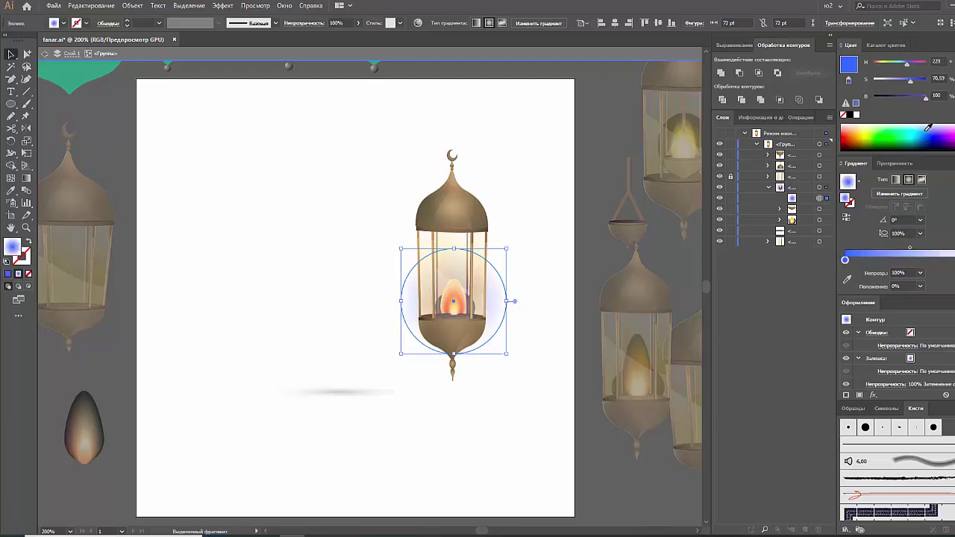
click(922, 132)
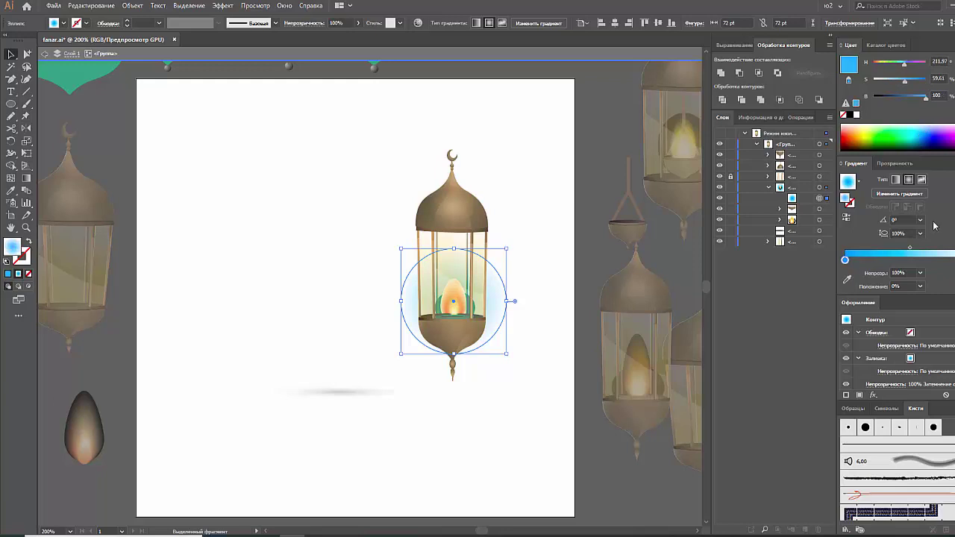
drag(924, 260, 856, 261)
drag(915, 133, 939, 132)
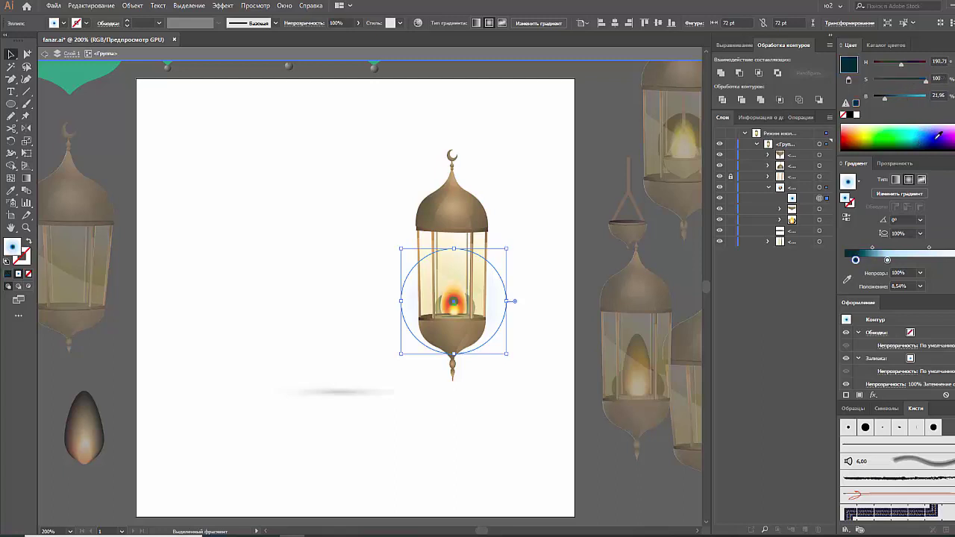
click(936, 128)
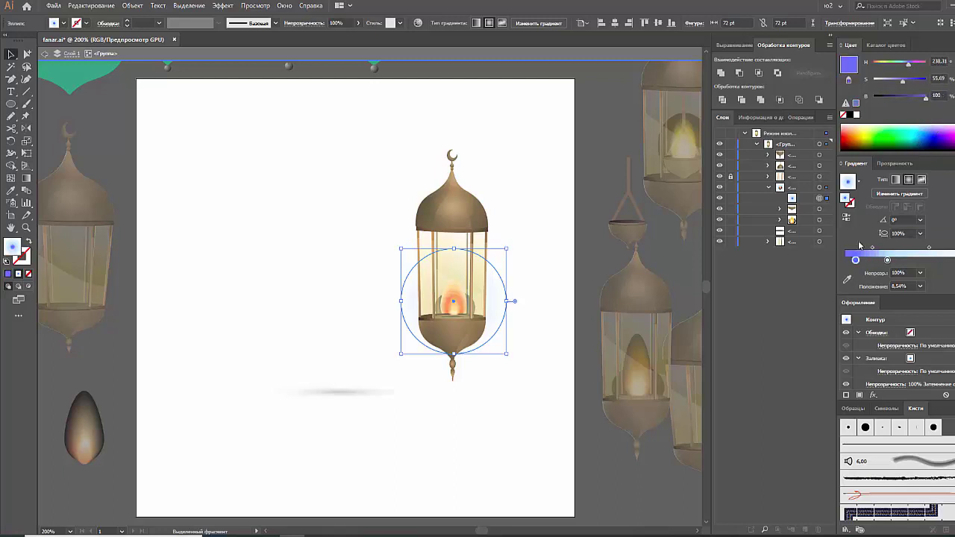
drag(856, 259, 840, 262)
double_click(605, 164)
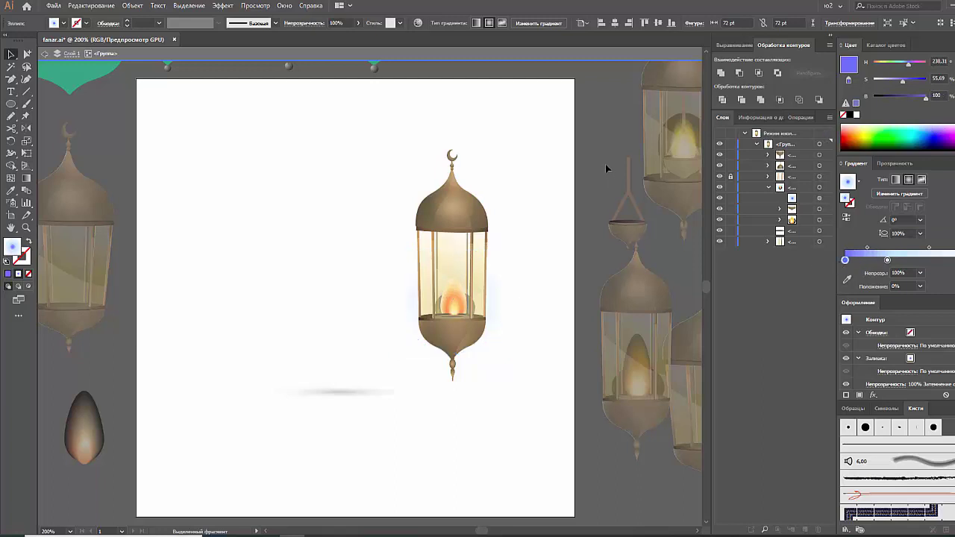
Try red, dark green and magenta for the glow's stop colour, settling on blue
click(502, 308)
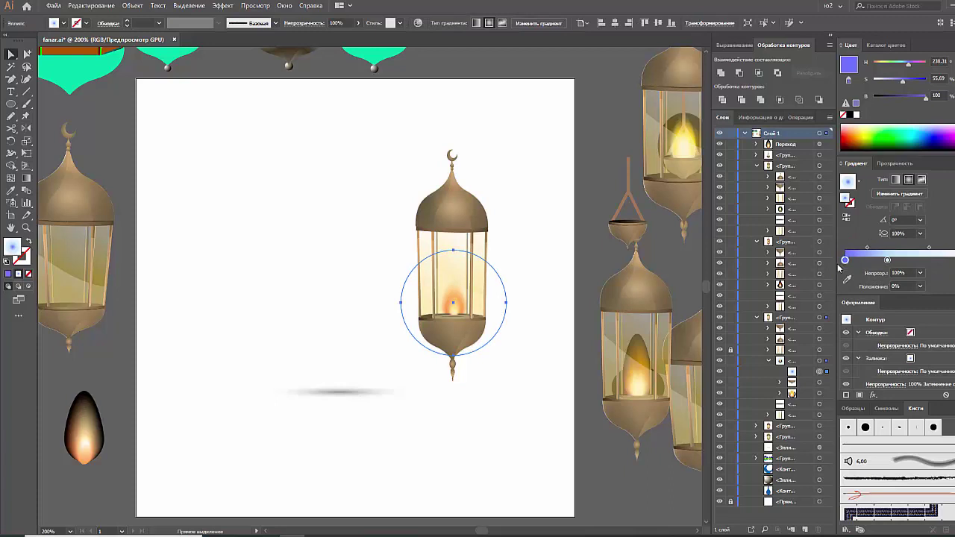
drag(865, 142, 846, 132)
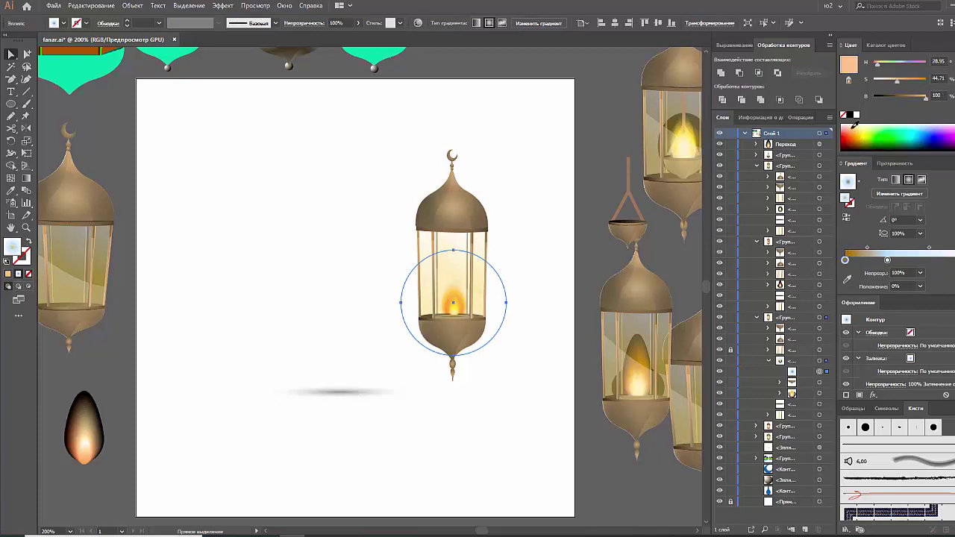
mouse_move(886, 130)
mouse_down()
mouse_move(890, 142)
mouse_move(942, 143)
mouse_up()
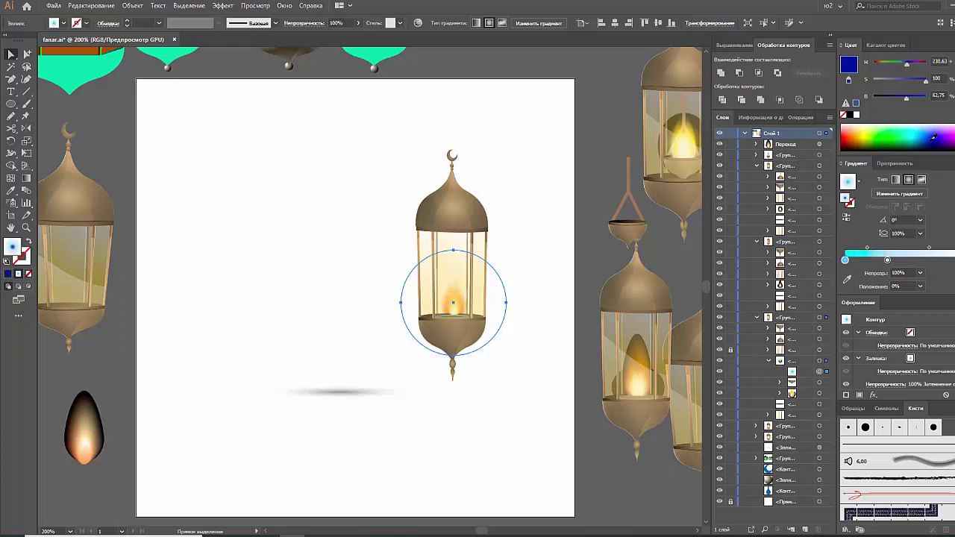
click(952, 132)
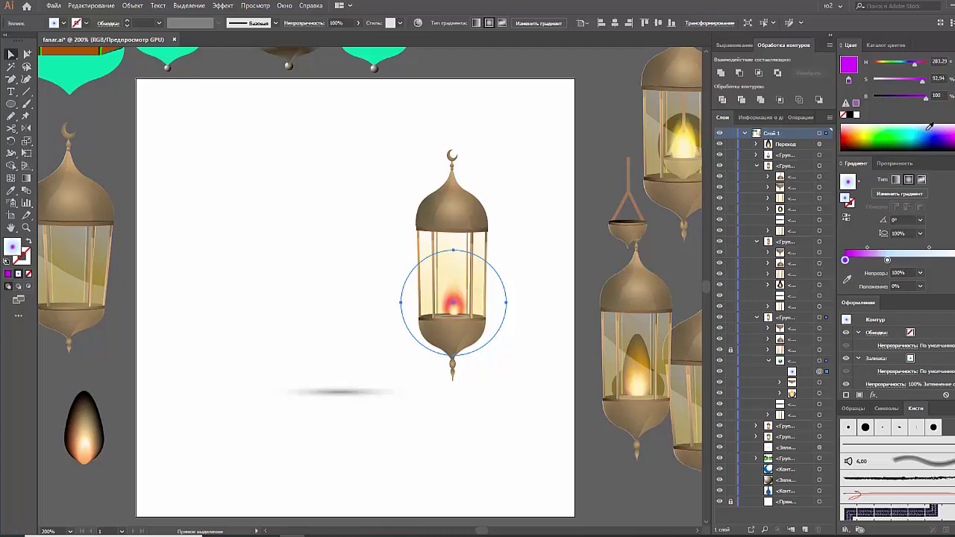
click(930, 128)
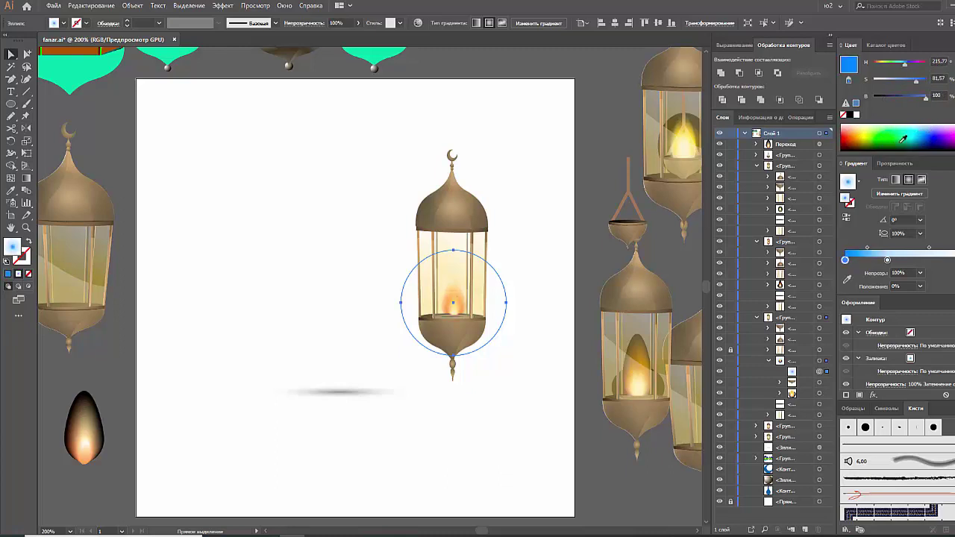
click(552, 291)
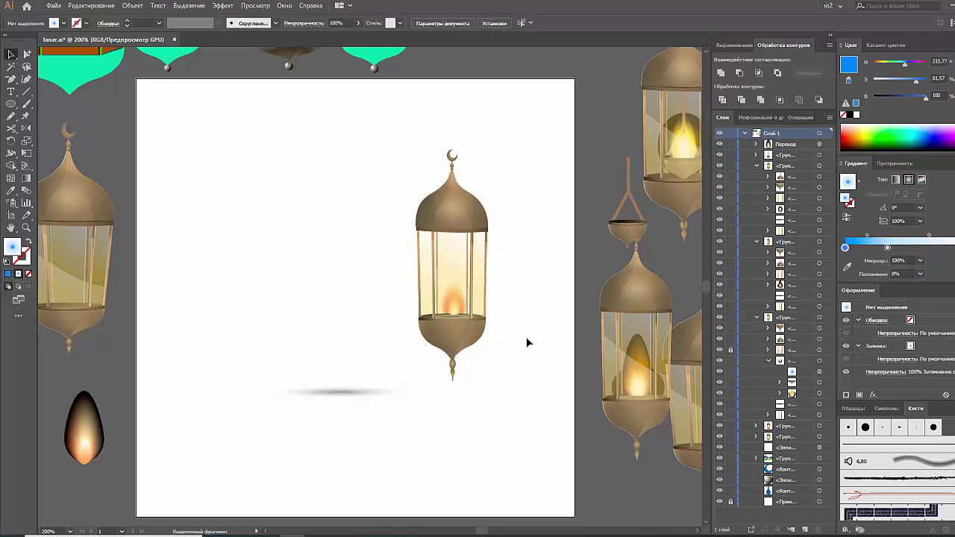
Centre the shadow under the lantern and place a second lantern left of it
drag(371, 397, 481, 391)
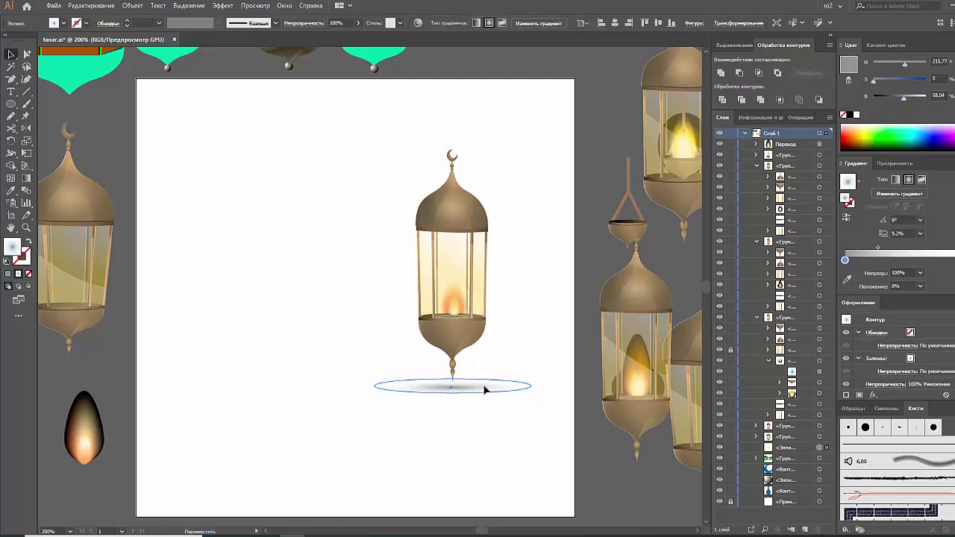
click(497, 412)
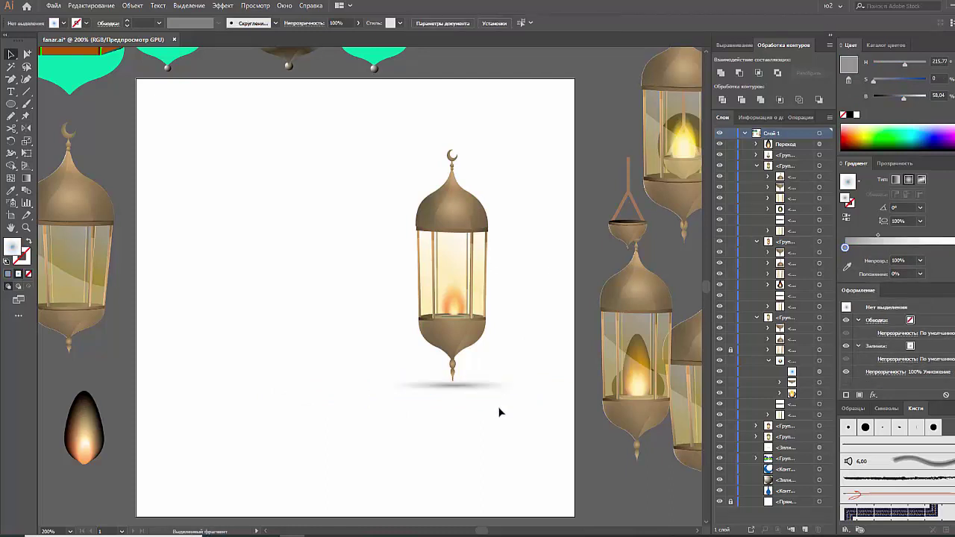
key(ctrl+minus)
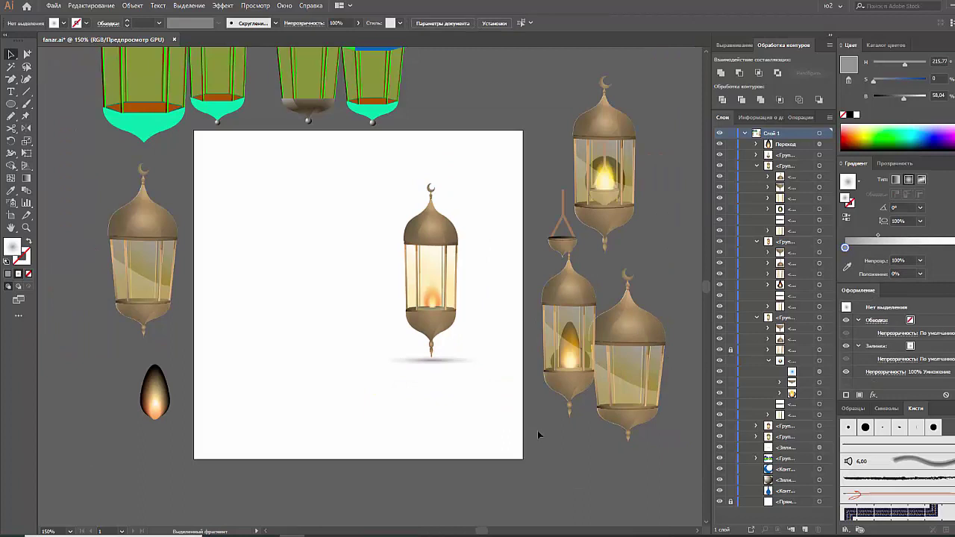
drag(556, 389, 246, 336)
click(311, 375)
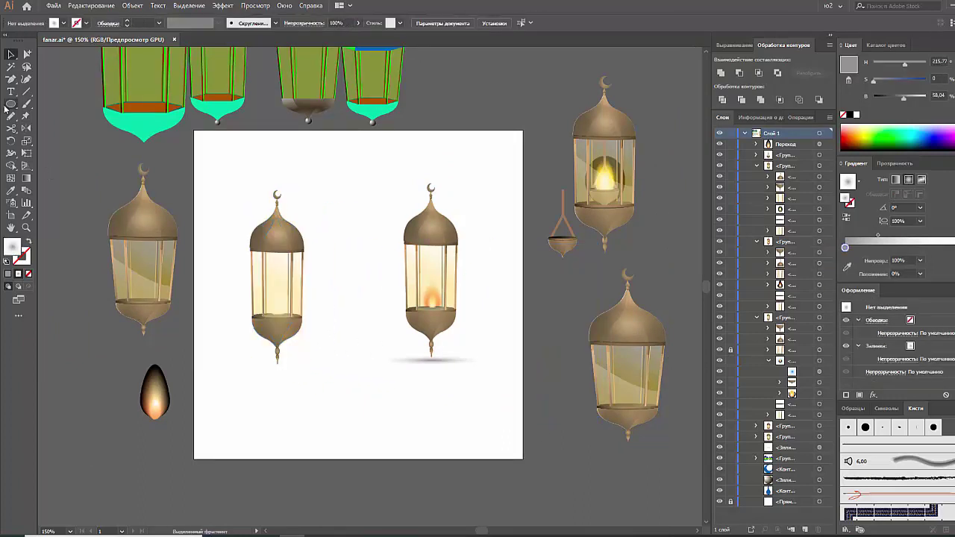
Draw a blue radial-gradient rectangle over the left lantern, layered just above the white background
drag(9, 106, 45, 103)
drag(220, 167, 334, 401)
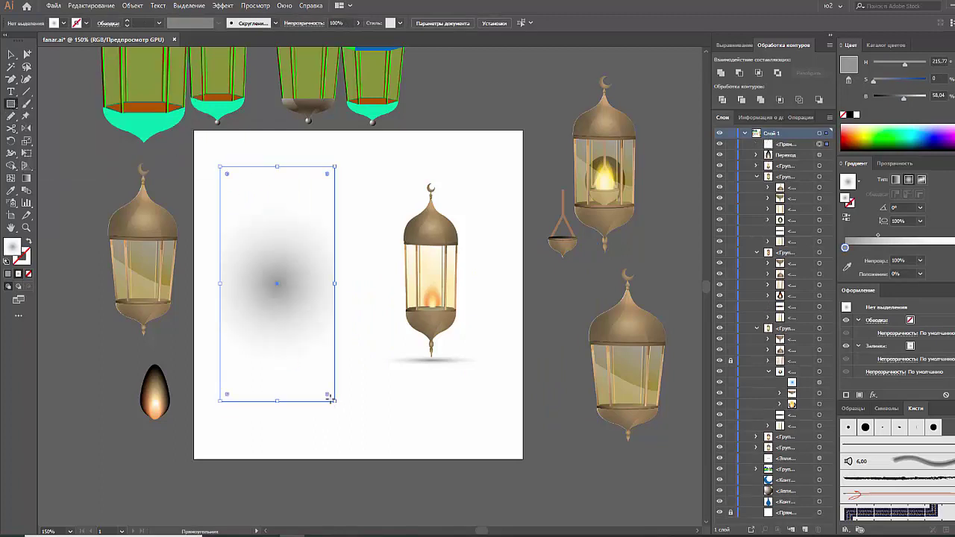
click(928, 129)
key(ctrl+shift+bracketleft)
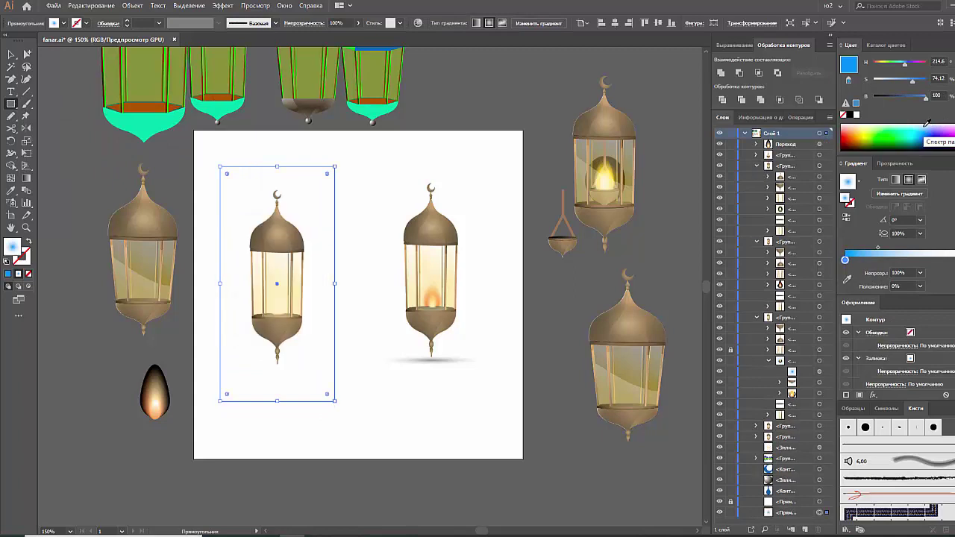
key(ctrl+bracketright)
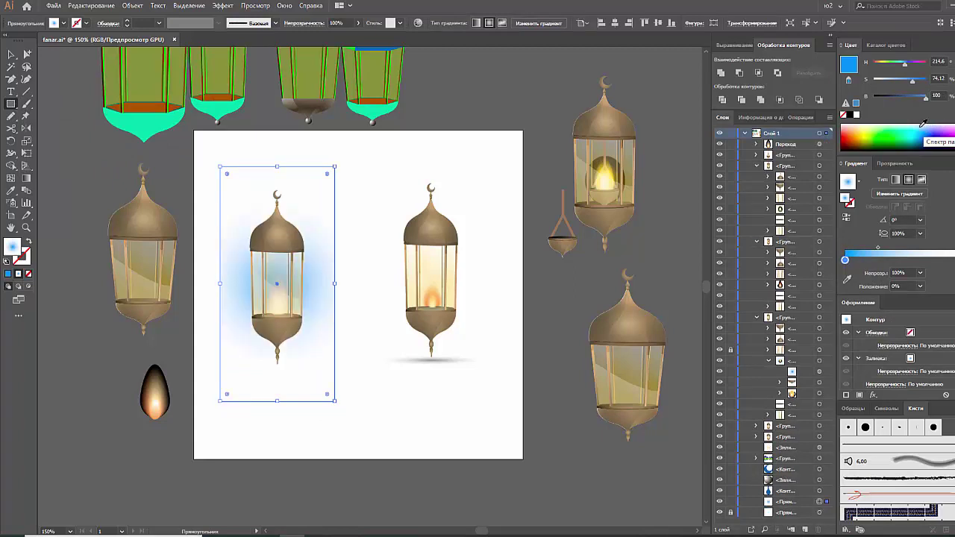
Widen the glow rectangle and redraw its radial gradient centred on the left lantern
key(v)
click(572, 304)
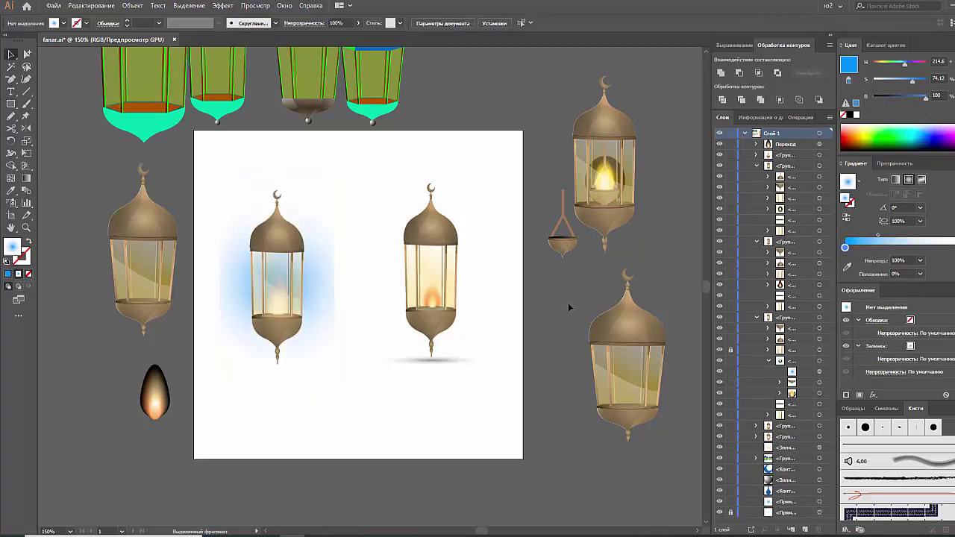
click(332, 299)
drag(336, 282, 385, 283)
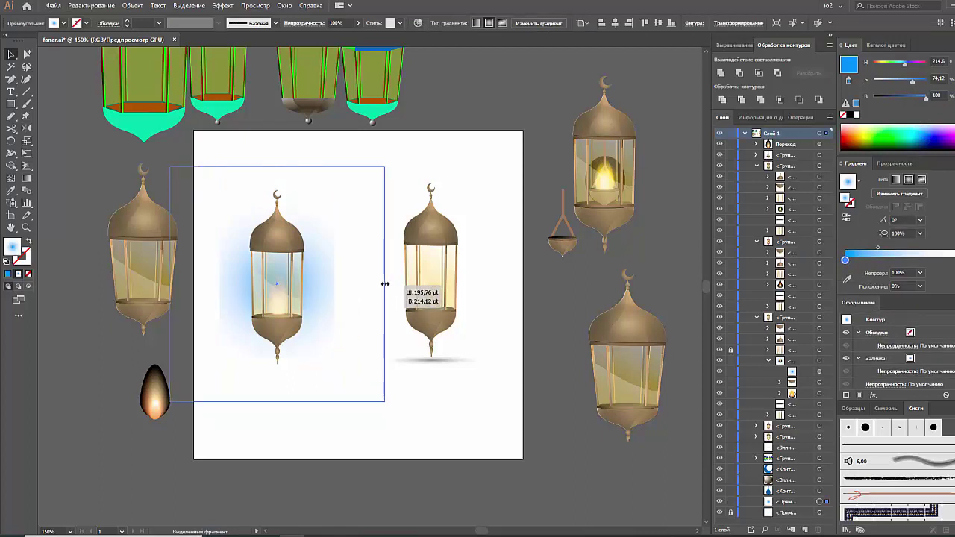
click(27, 178)
mouse_move(275, 297)
mouse_down()
mouse_move(356, 212)
mouse_move(351, 221)
mouse_up()
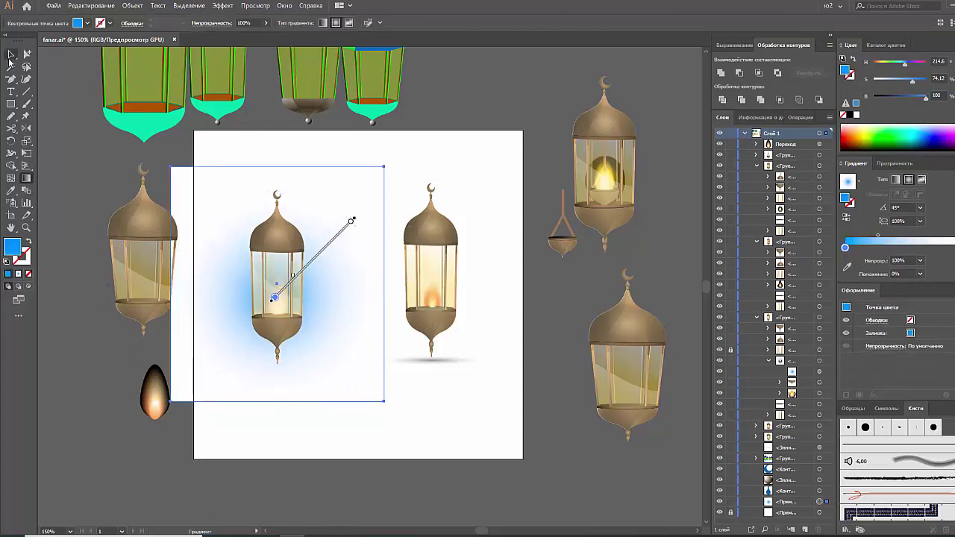
click(12, 55)
click(71, 153)
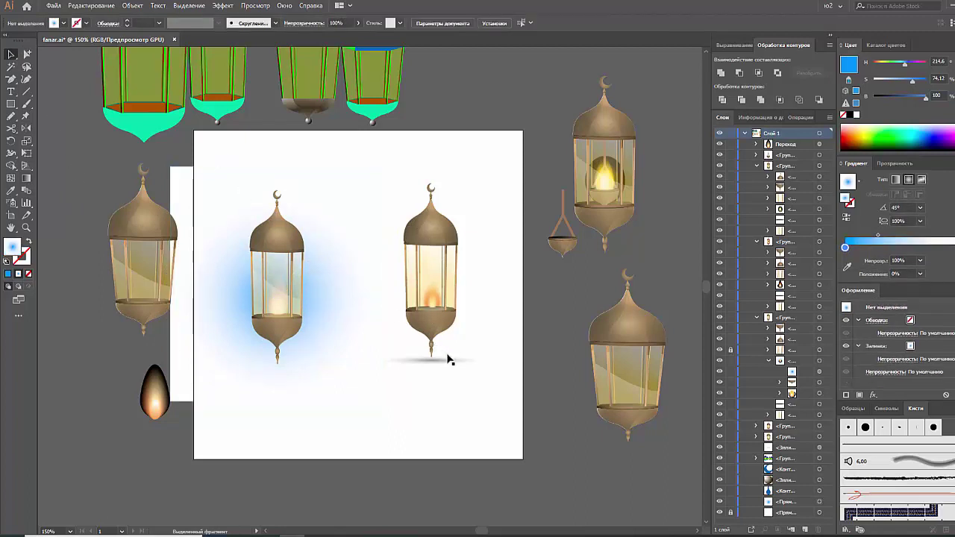
click(303, 364)
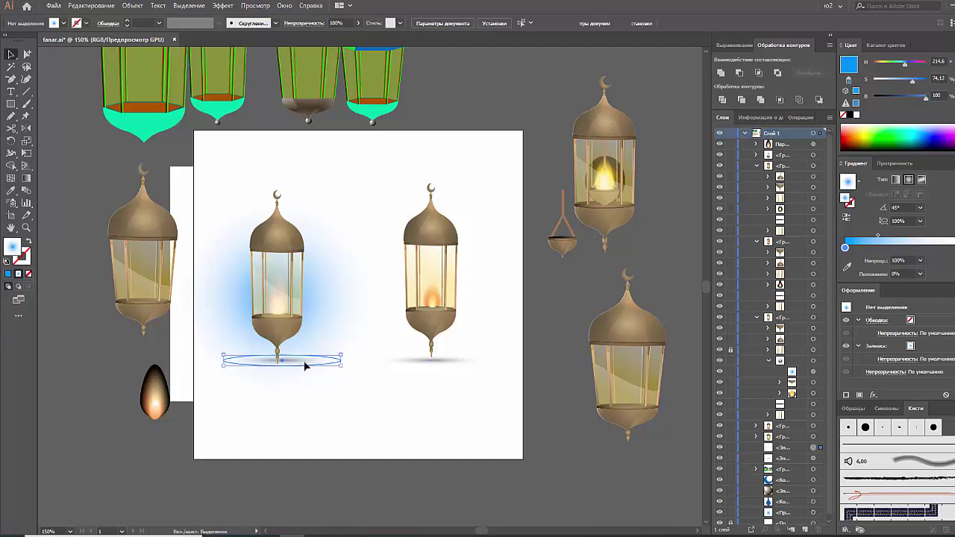
click(335, 414)
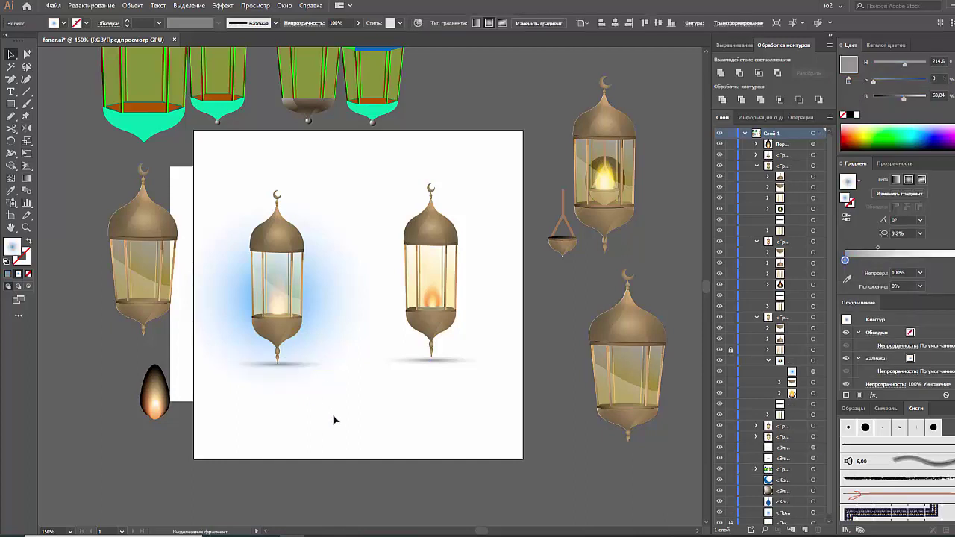